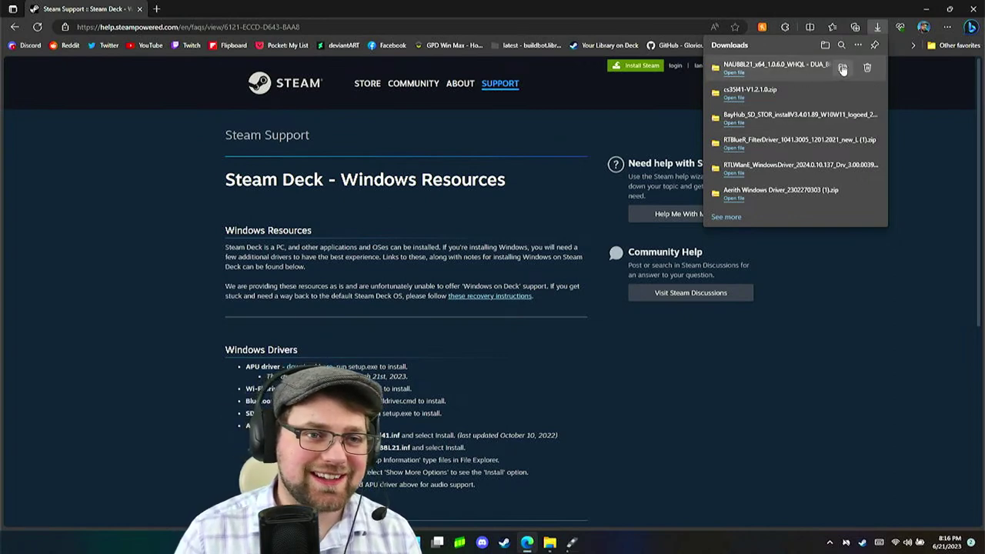
Switch to File Explorer, go to the Downloads folder and select the six Steam Deck driver zip files
{"action": "mouse_move", "coordinate": [550, 541]}
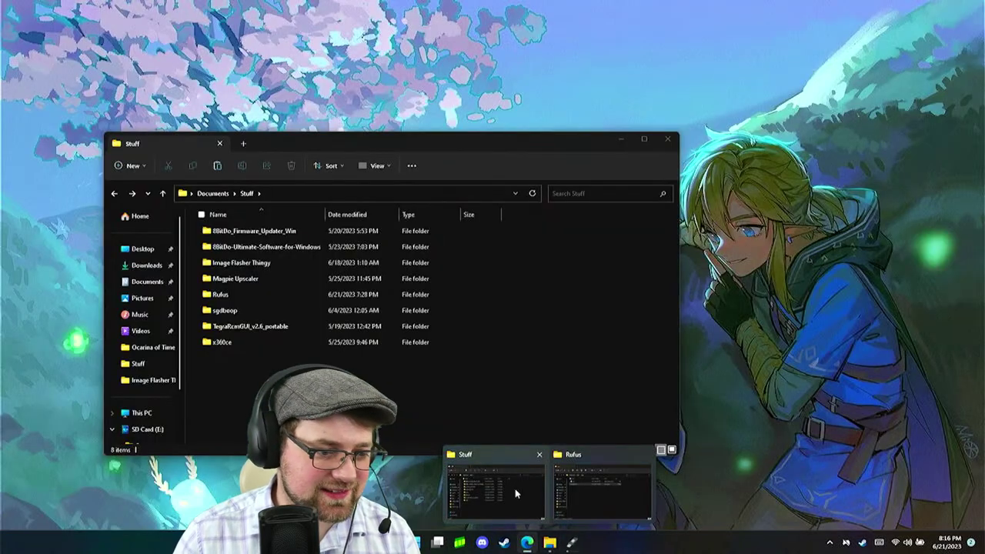
{"action": "left_click", "coordinate": [514, 488]}
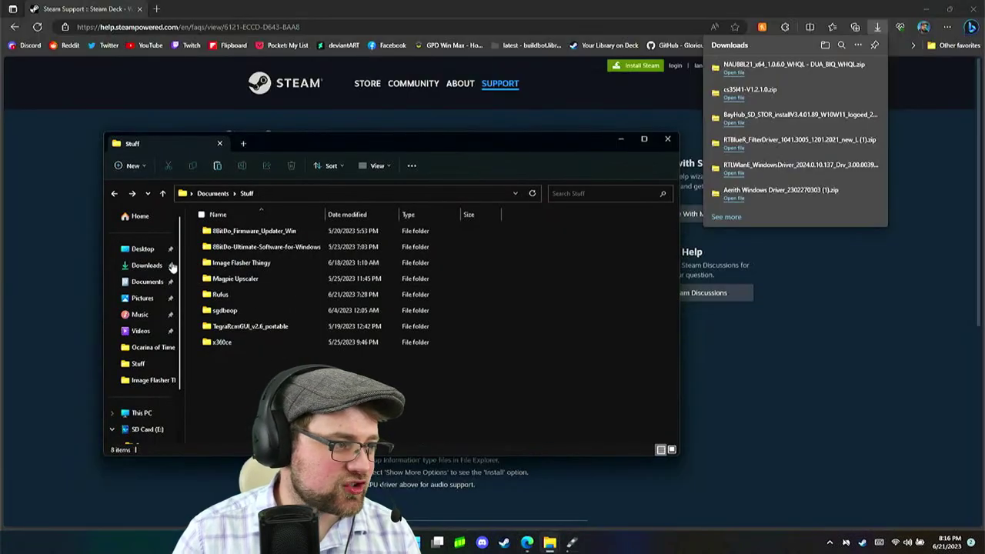
{"action": "left_click", "coordinate": [159, 270]}
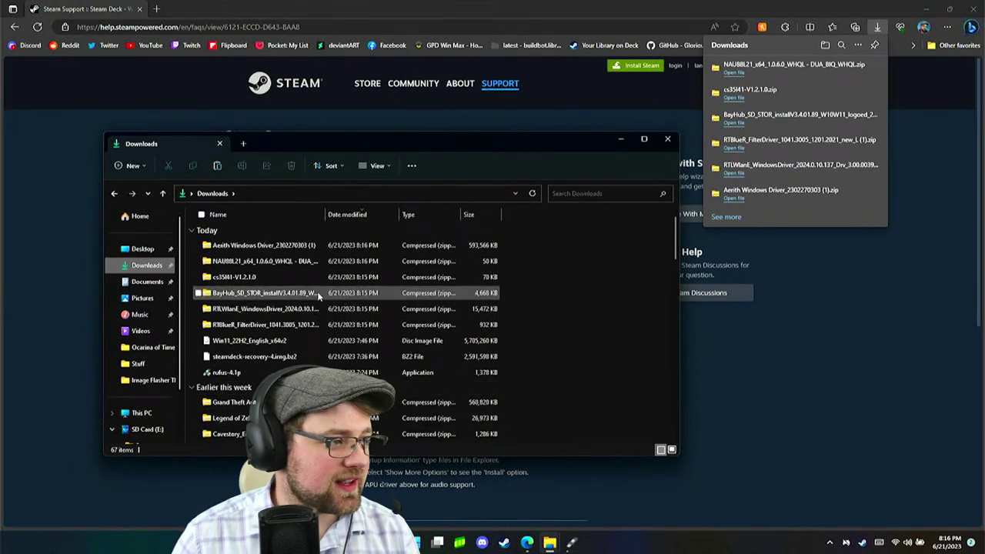
{"action": "left_click", "coordinate": [319, 247]}
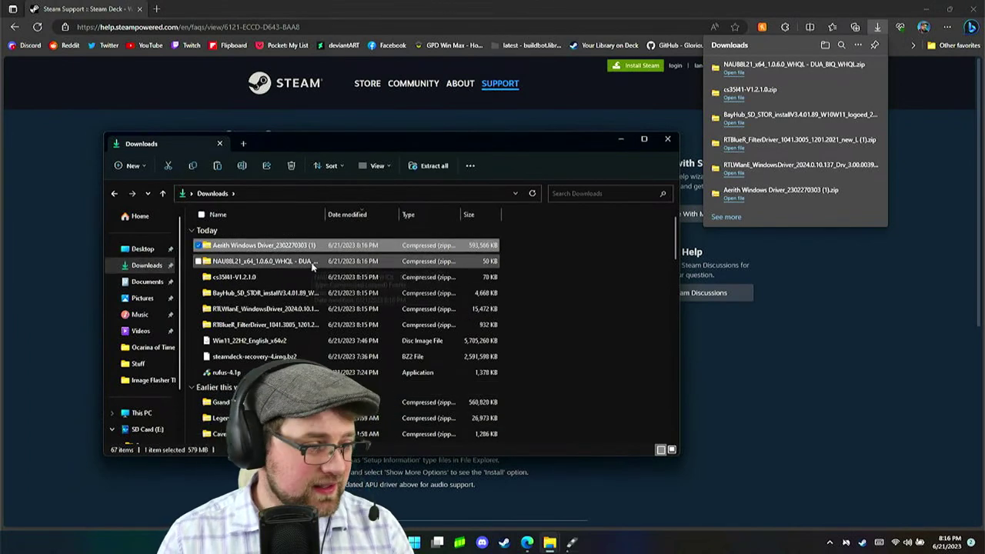
{"action": "left_click", "coordinate": [292, 324], "text": "shift"}
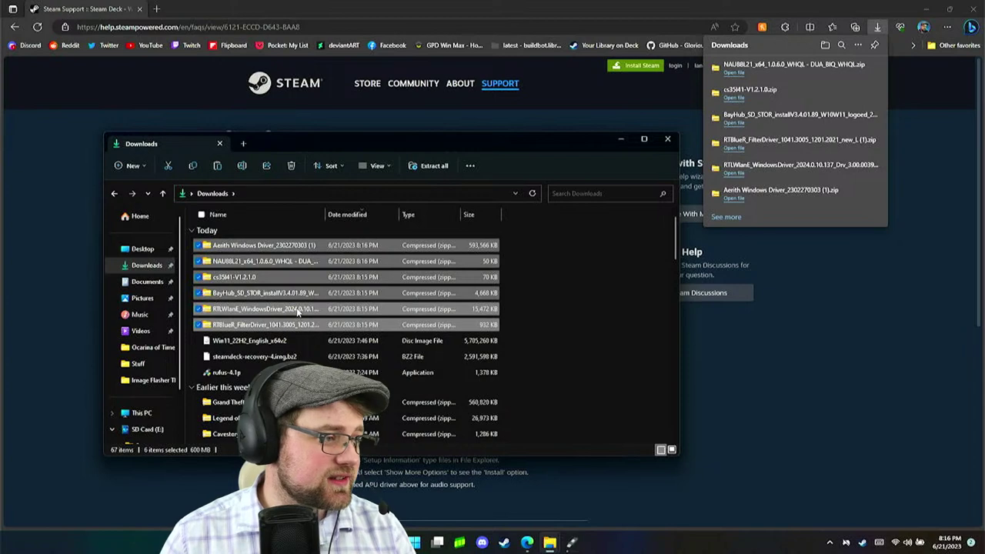
Create a new folder named "hey you it's me" in Downloads and open it
{"action": "left_click", "coordinate": [136, 166]}
{"action": "left_click", "coordinate": [160, 192]}
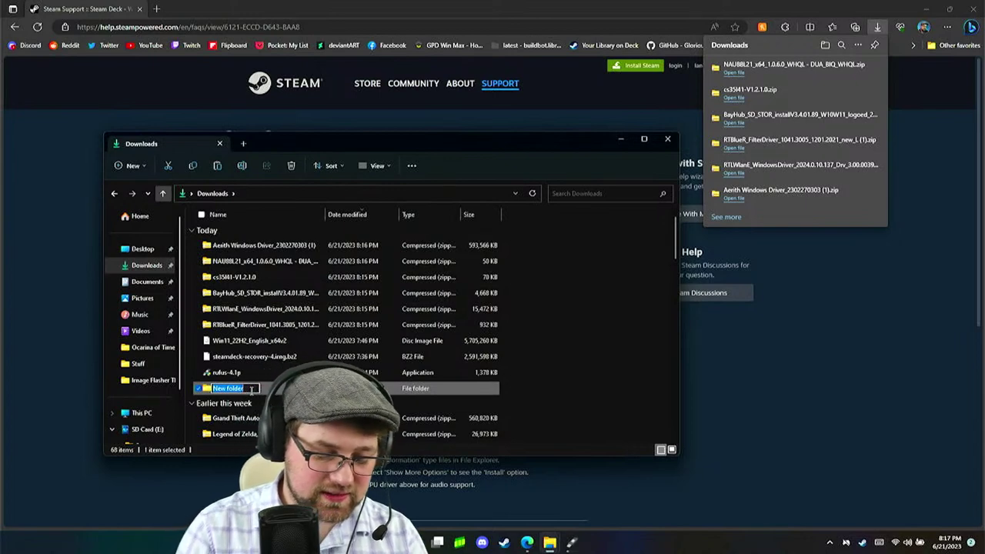
{"action": "type", "text": "hey you "}
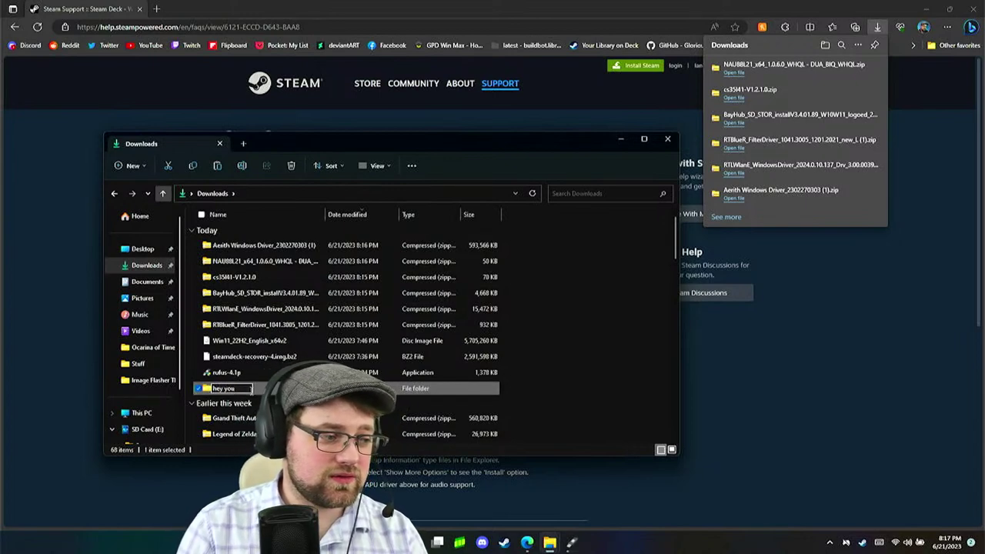
{"action": "type", "text": "it's me"}
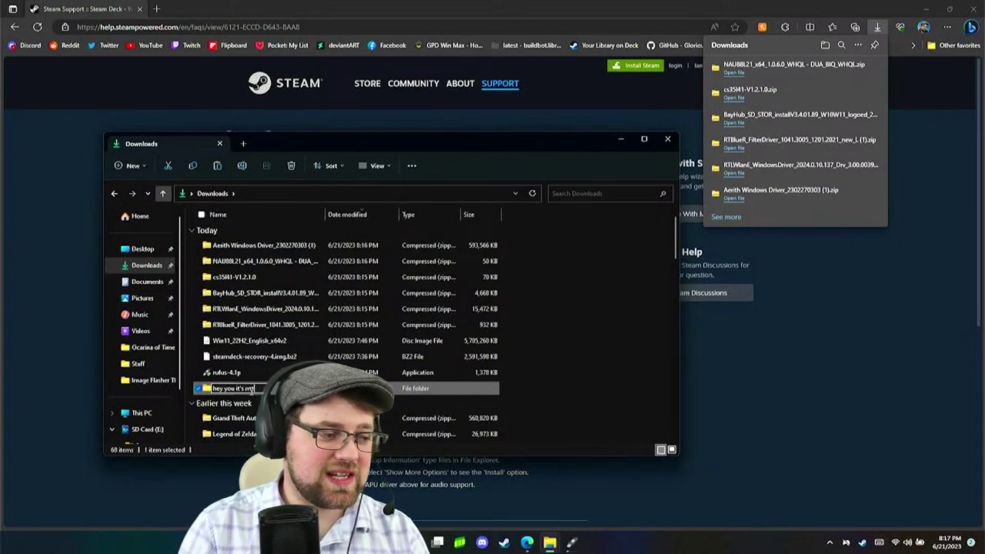
{"action": "key", "text": "Return"}
{"action": "double_click", "coordinate": [252, 393]}
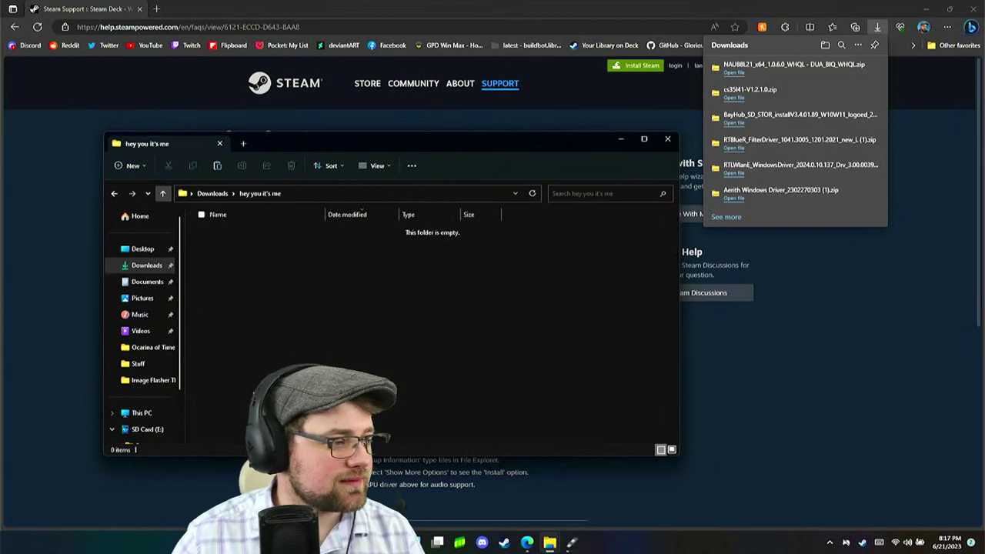
Return to Downloads and move the six driver zip files into the "hey you it's me" folder
{"action": "left_click", "coordinate": [114, 193]}
{"action": "left_click", "coordinate": [249, 245]}
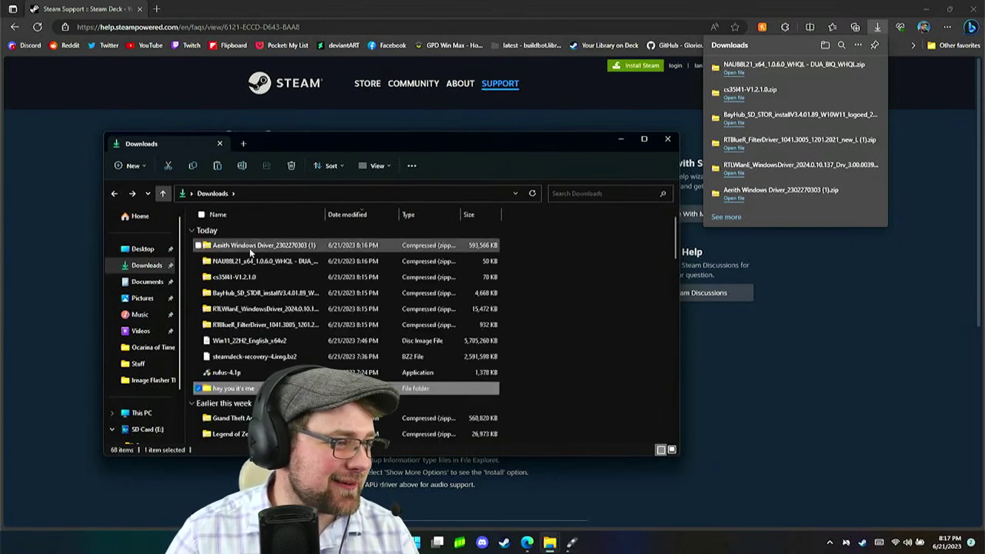
{"action": "left_click", "coordinate": [256, 325]}
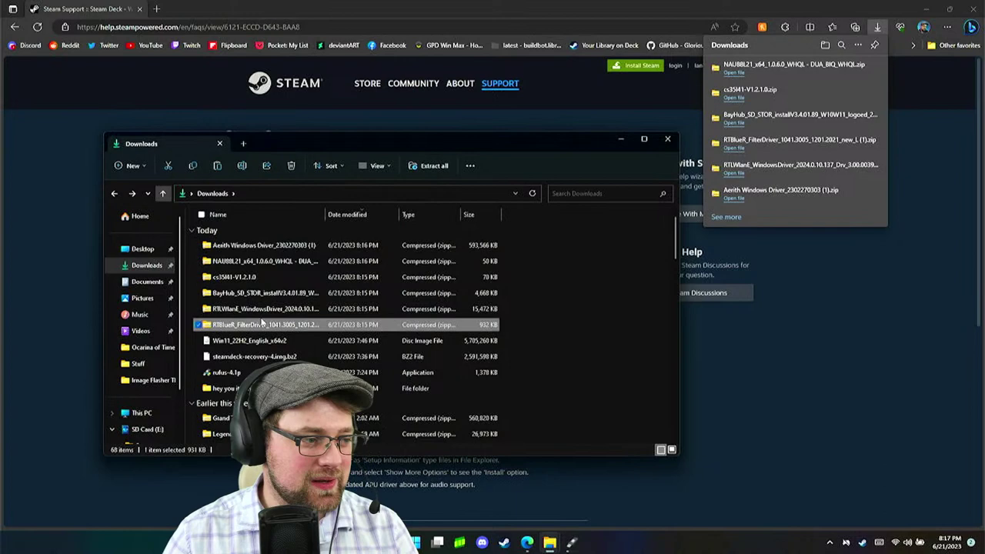
{"action": "left_click", "coordinate": [290, 246], "text": "shift"}
{"action": "left_click_drag", "start_coordinate": [291, 247], "coordinate": [258, 388]}
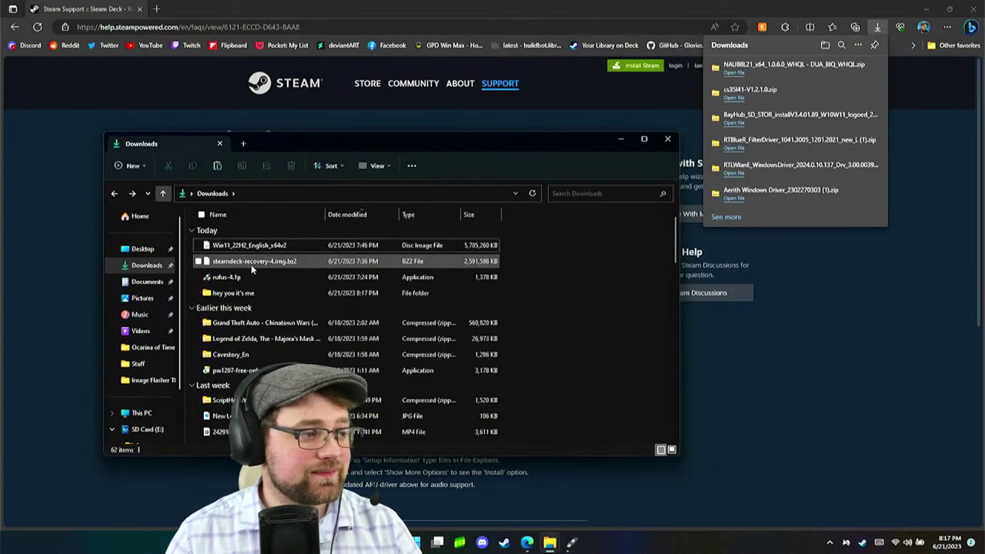
{"action": "mouse_move", "coordinate": [245, 296]}
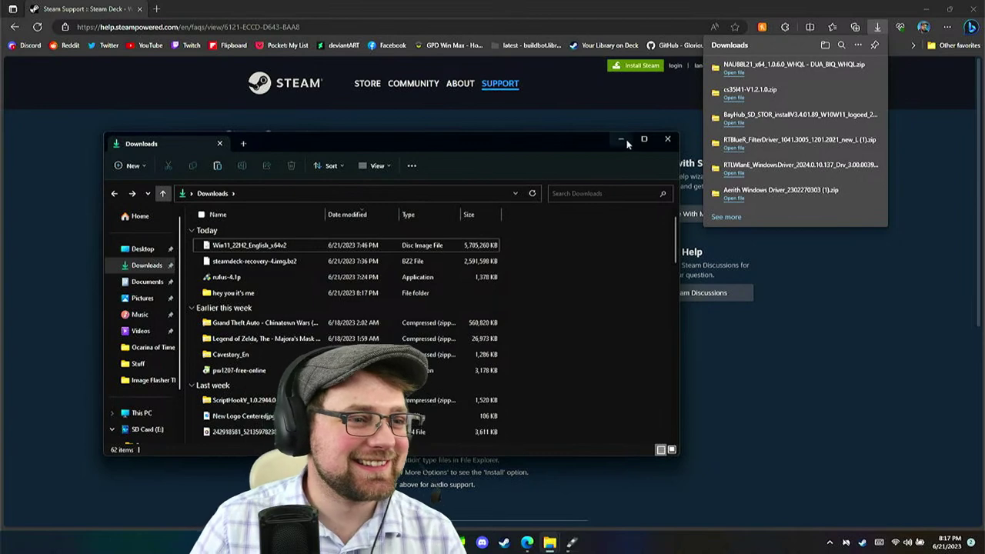
Check the progress of the recovery image being written in Rufus, then return to the Edge browser
{"action": "left_click", "coordinate": [571, 542]}
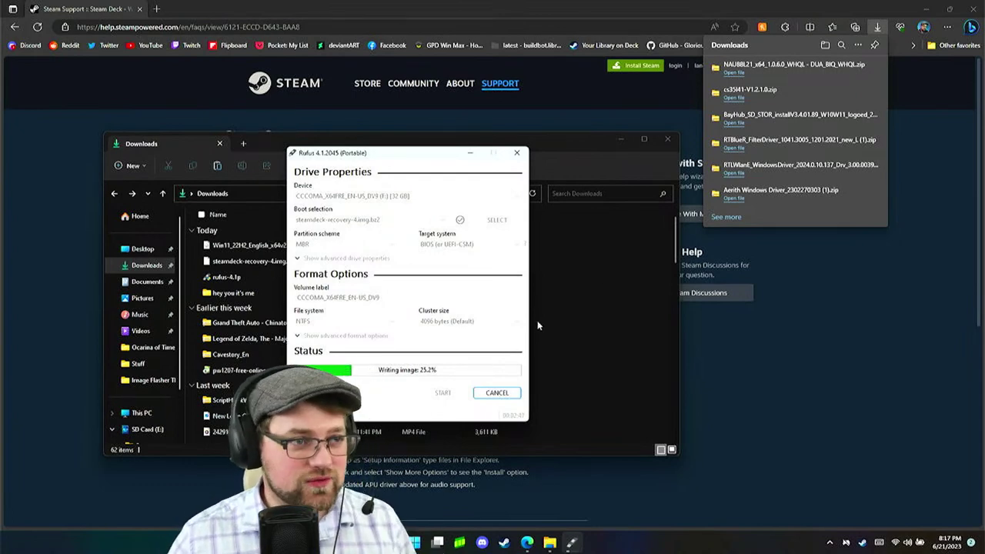
{"action": "left_click", "coordinate": [209, 6]}
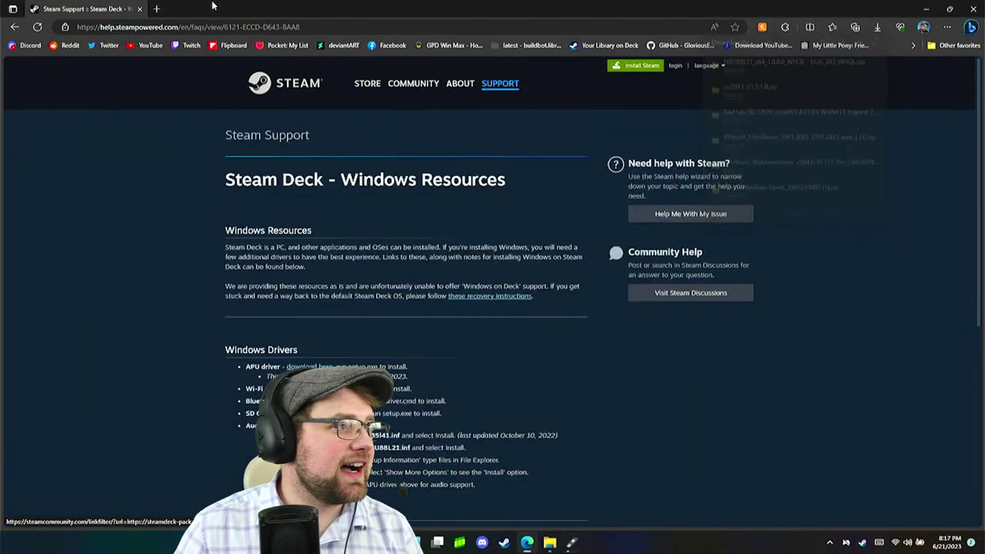
Open a new browser tab and read the feed article on Nintendo's new 'Super Mario Bros.' & 'Pikmin' games
{"action": "left_click", "coordinate": [156, 9]}
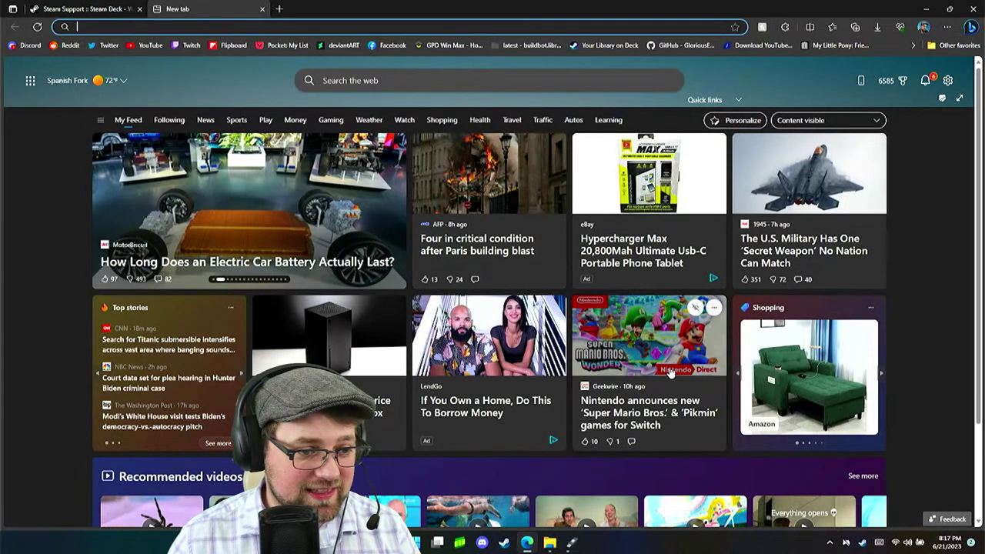
{"action": "left_click", "coordinate": [665, 398]}
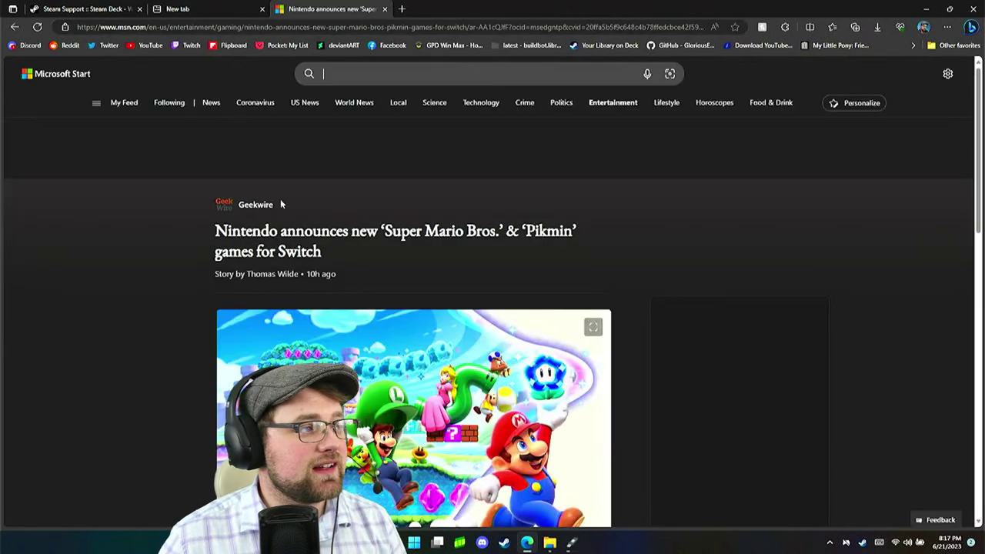
{"action": "mouse_move", "coordinate": [279, 201]}
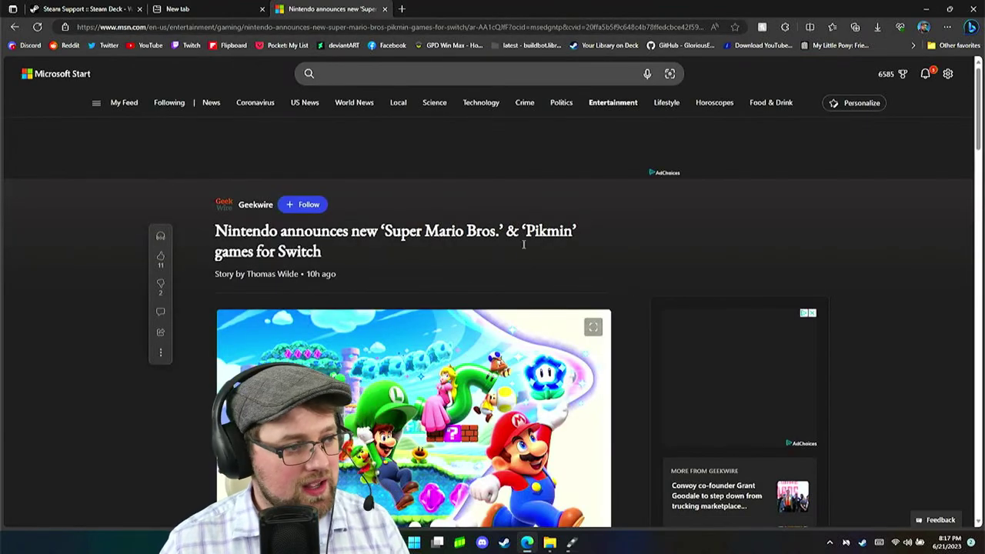
{"action": "scroll", "coordinate": [626, 314], "scroll_direction": "down", "scroll_amount": 5}
{"action": "scroll", "coordinate": [635, 306], "scroll_direction": "up", "scroll_amount": 2}
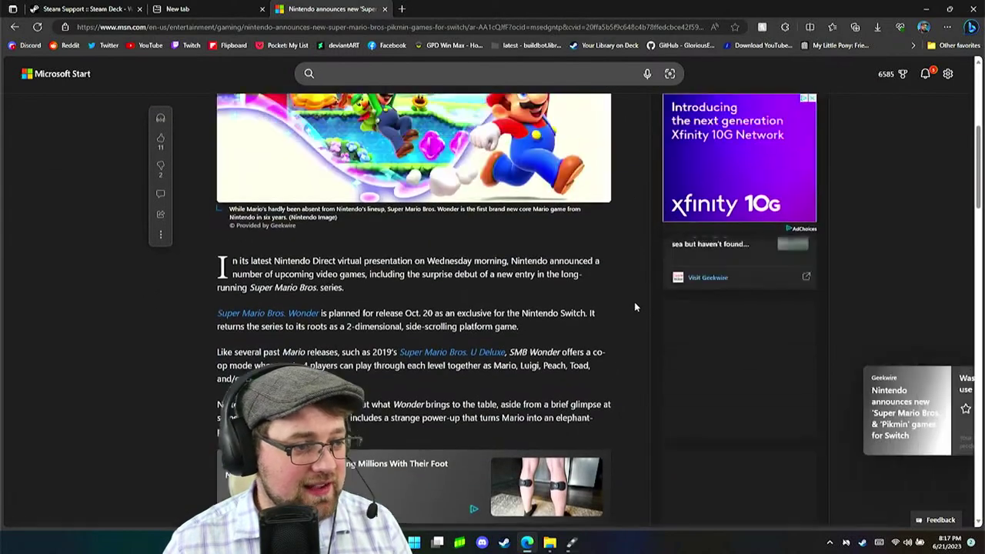
{"action": "scroll", "coordinate": [634, 302], "scroll_direction": "down", "scroll_amount": 1}
{"action": "scroll", "coordinate": [635, 302], "scroll_direction": "up", "scroll_amount": 1}
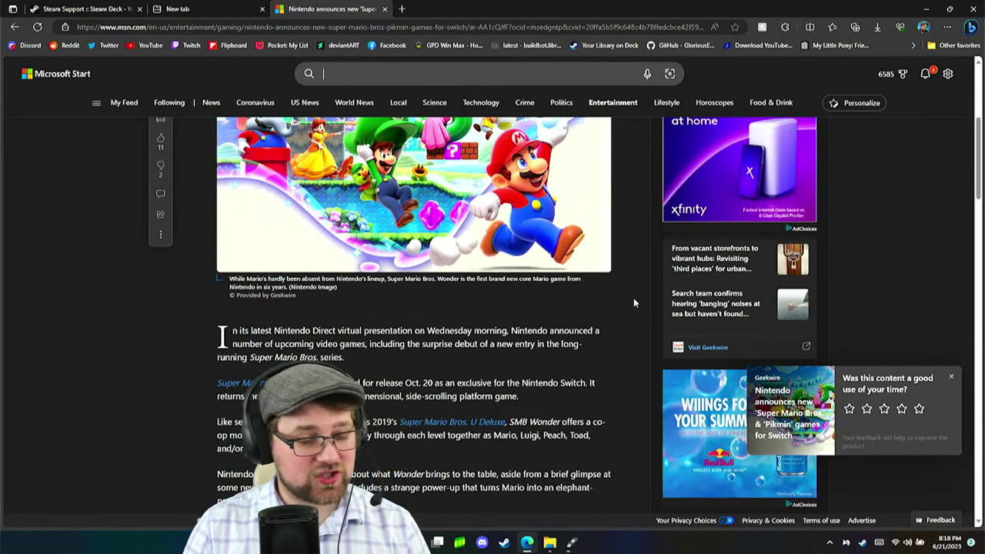
{"action": "scroll", "coordinate": [633, 298], "scroll_direction": "up", "scroll_amount": 2}
{"action": "scroll", "coordinate": [637, 296], "scroll_direction": "down", "scroll_amount": 1}
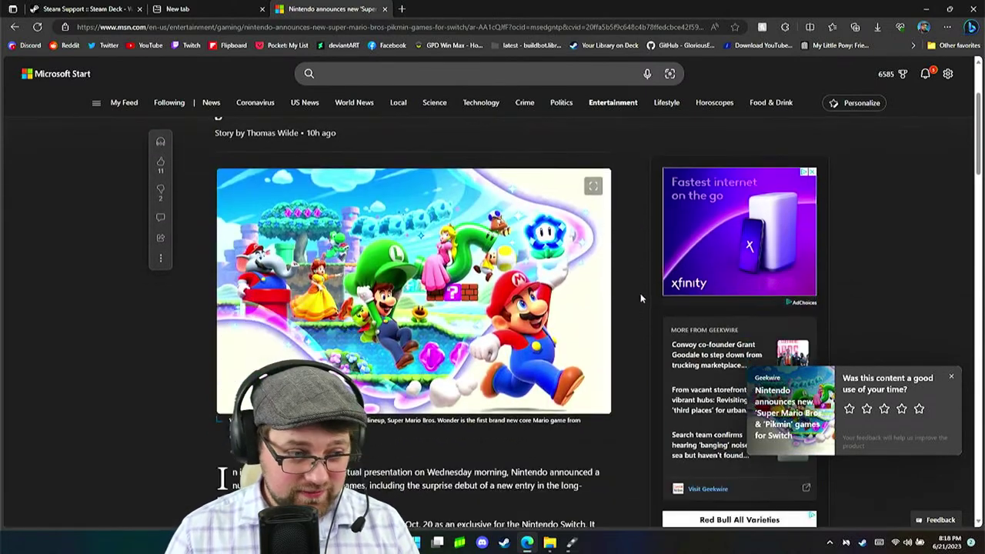
Open the article's Super Mario Bros. Wonder picture in a gallery tab, then open the image alone in another tab
{"action": "right_click", "coordinate": [455, 350]}
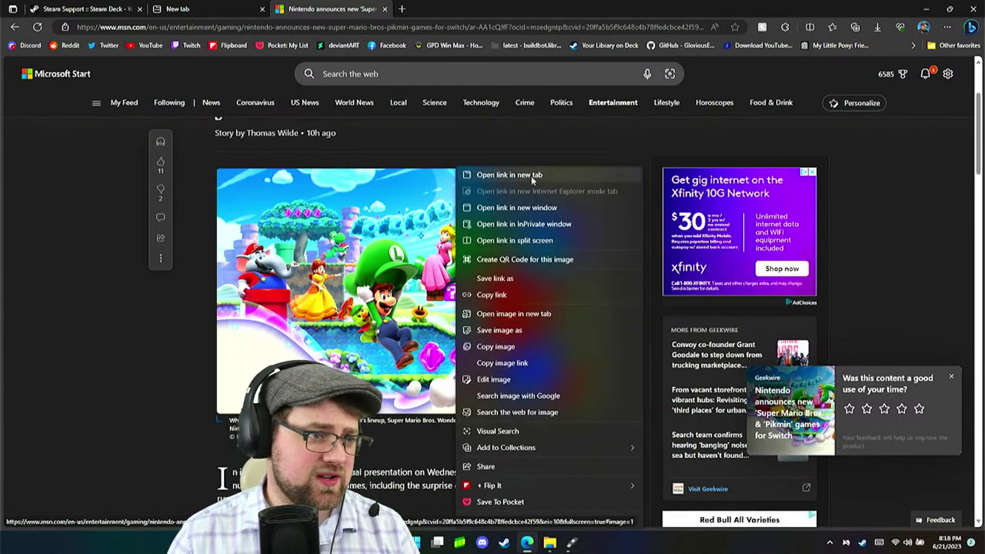
{"action": "left_click", "coordinate": [492, 176]}
{"action": "left_click", "coordinate": [444, 11]}
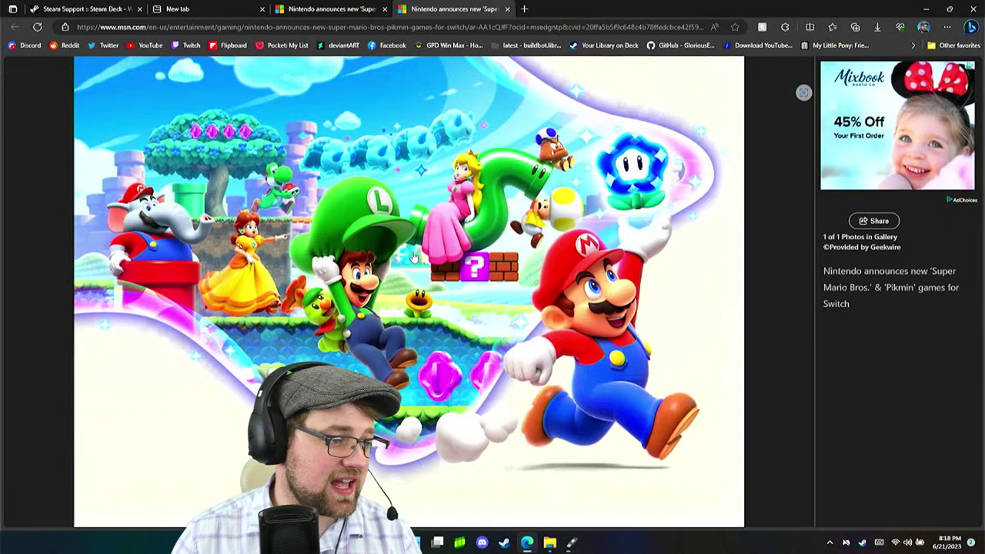
{"action": "right_click", "coordinate": [462, 62]}
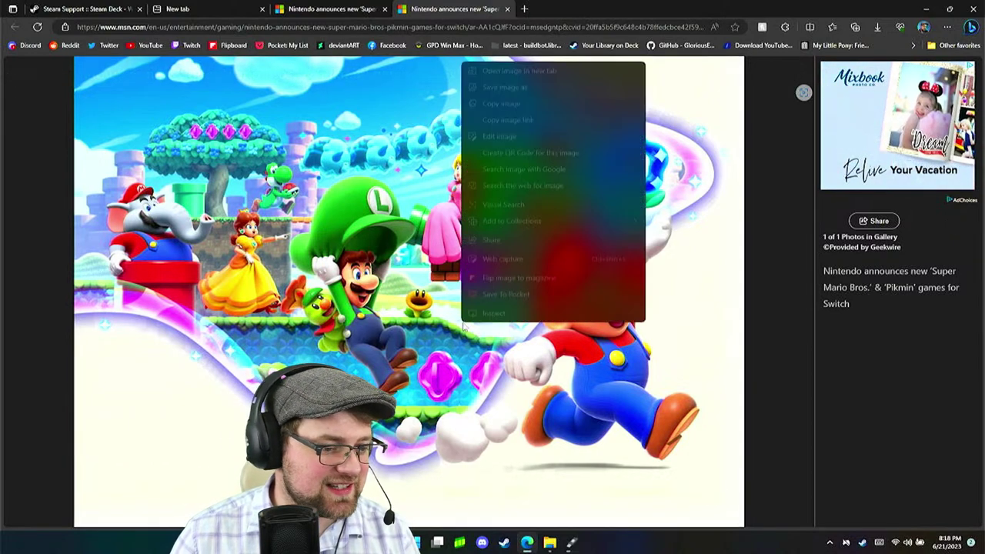
{"action": "left_click", "coordinate": [529, 70]}
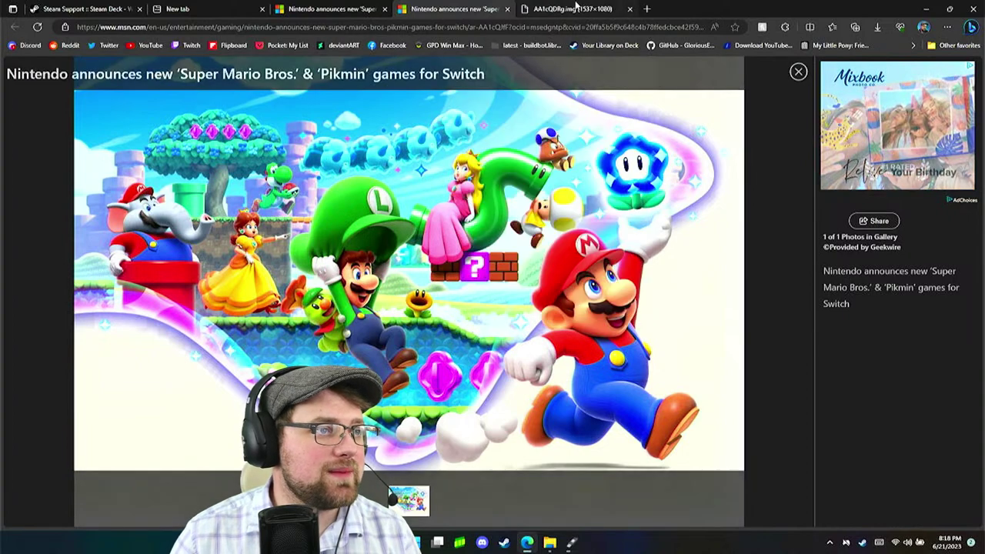
{"action": "key", "text": "ctrl+Tab"}
Examine the standalone Super Mario Bros. Wonder image at full size and fitted to the window
{"action": "left_click", "coordinate": [561, 235]}
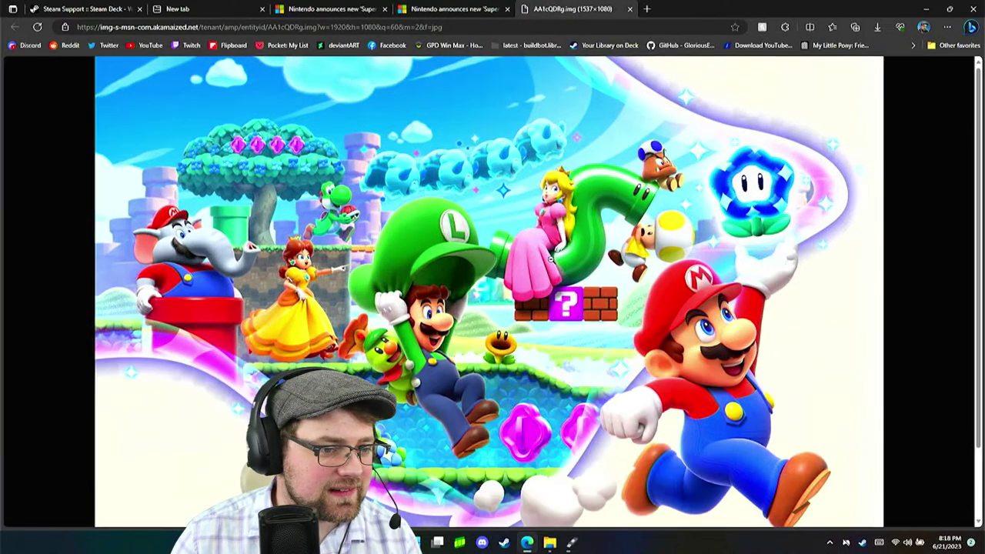
{"action": "scroll", "coordinate": [551, 260], "scroll_direction": "down", "scroll_amount": 2}
{"action": "left_click", "coordinate": [556, 259]}
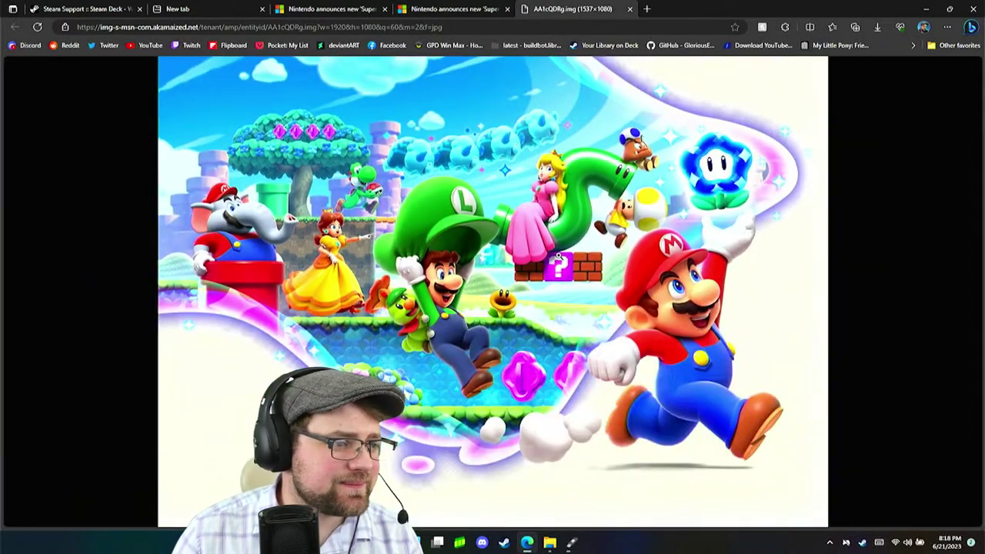
{"action": "right_click", "coordinate": [552, 257]}
{"action": "key", "text": "Escape"}
{"action": "left_click", "coordinate": [557, 262]}
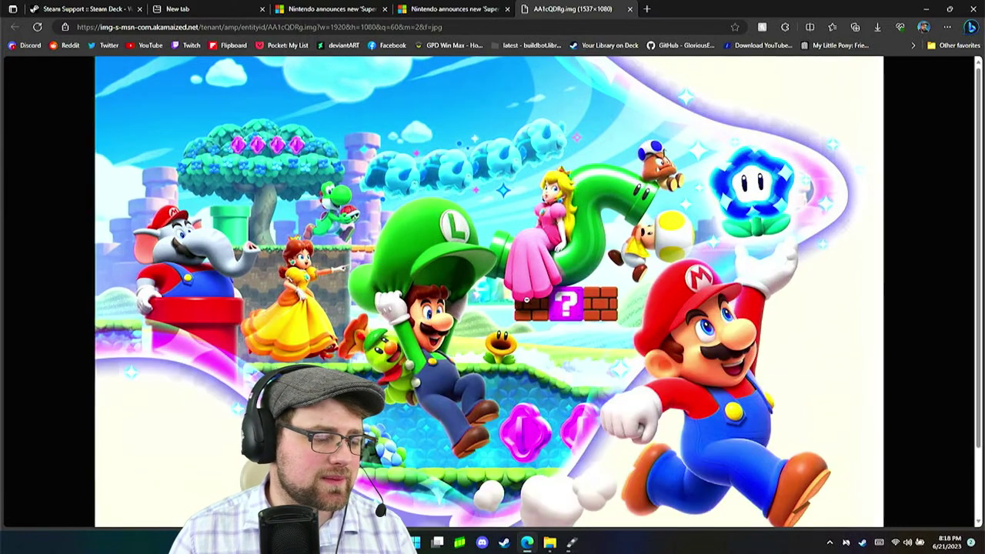
{"action": "left_click", "coordinate": [513, 290]}
{"action": "right_click", "coordinate": [513, 290]}
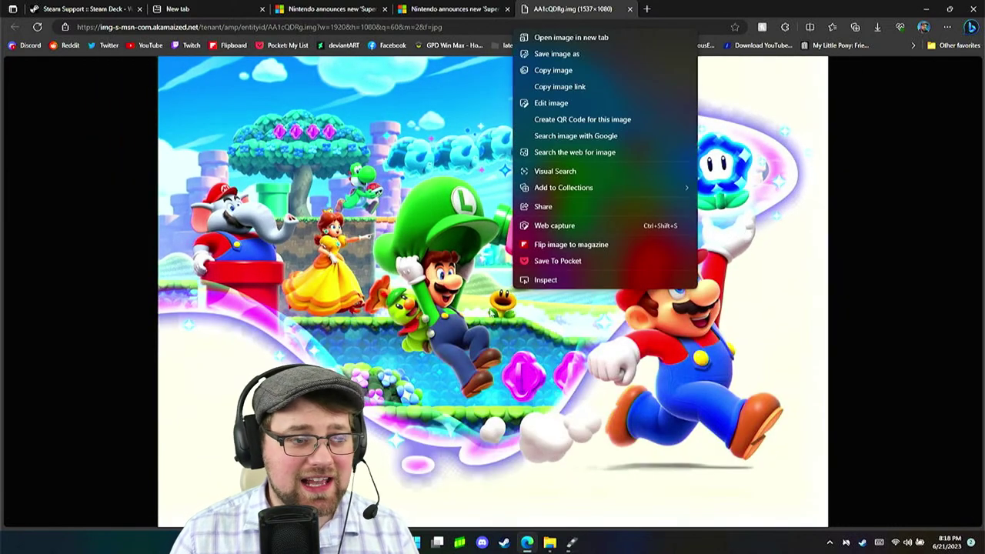
{"action": "key", "text": "Escape"}
{"action": "left_click", "coordinate": [474, 344]}
{"action": "left_click", "coordinate": [732, 279]}
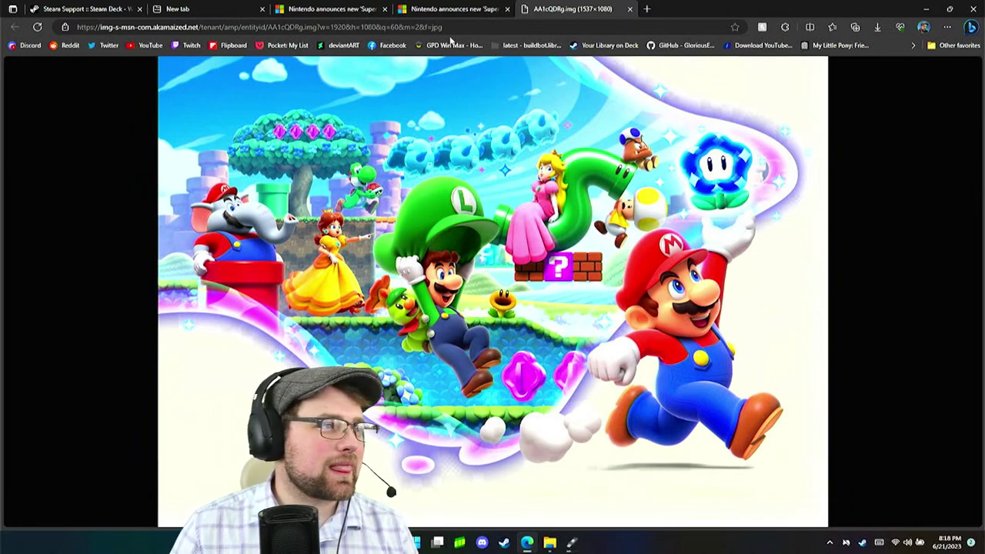
Add the standalone image page to the Favorites bar under its default name
{"action": "left_click", "coordinate": [736, 28]}
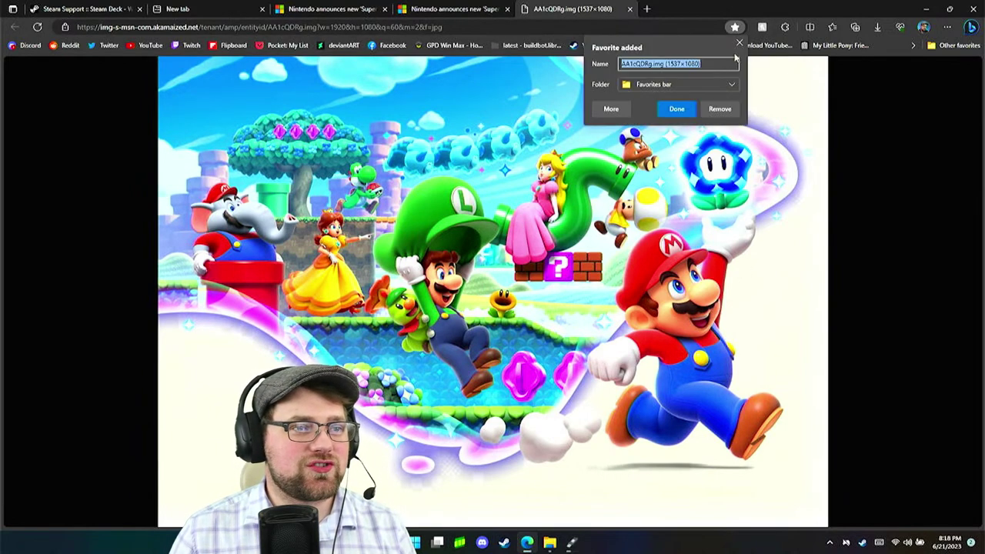
{"action": "left_click", "coordinate": [677, 111]}
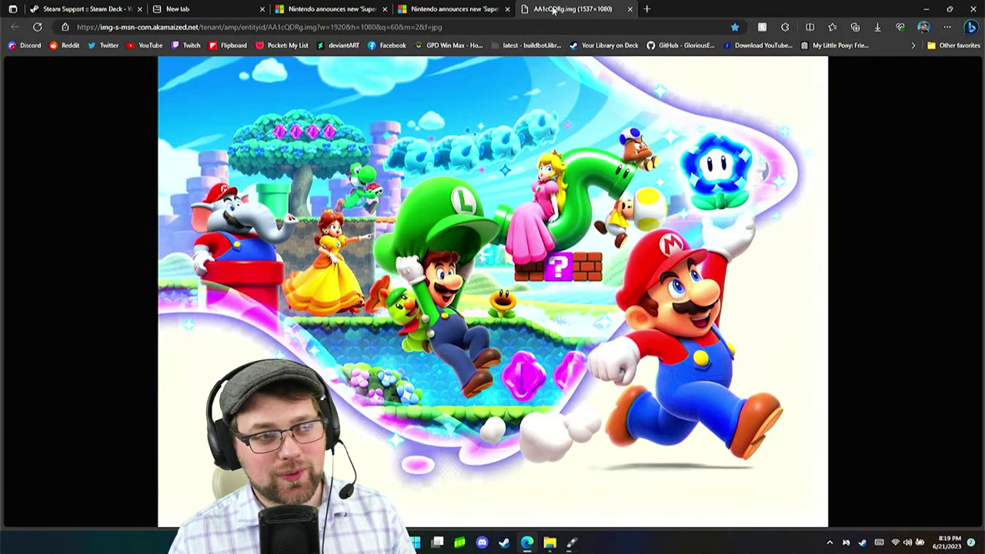
Compare the article's gallery view of the picture with the standalone image
{"action": "left_click", "coordinate": [442, 9]}
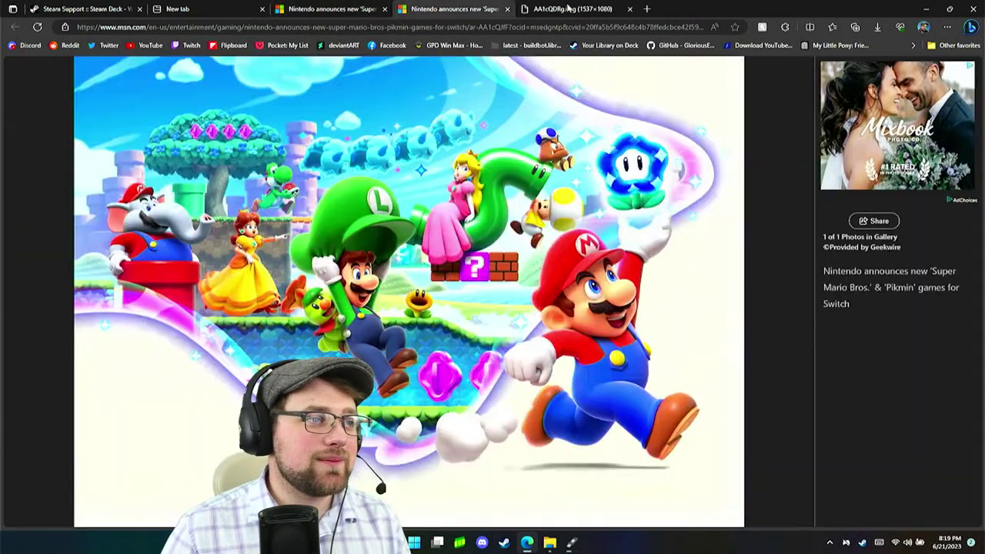
{"action": "left_click", "coordinate": [568, 8]}
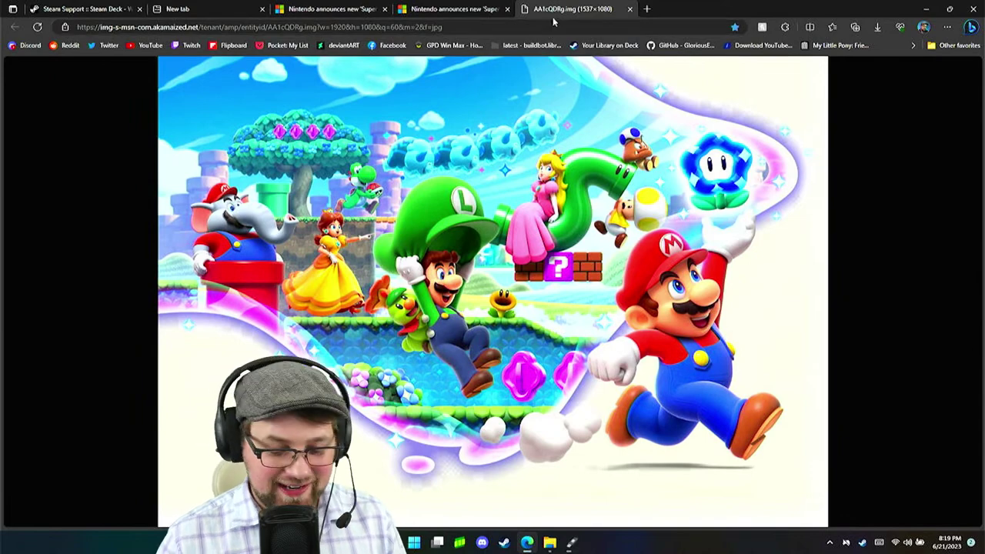
{"action": "left_click", "coordinate": [467, 8]}
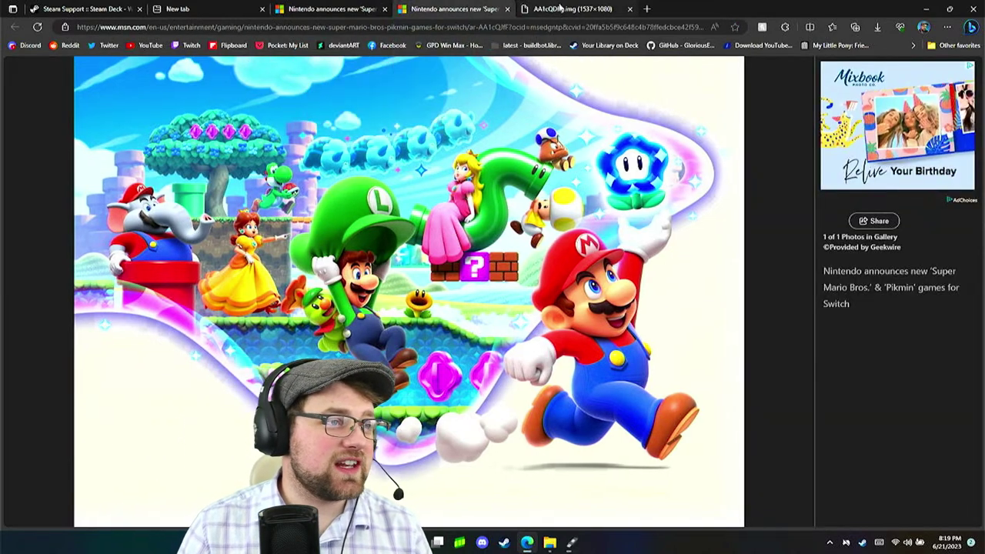
Open YouTube in the current tab and search for "mario bros. wonder"
{"action": "left_click", "coordinate": [148, 46]}
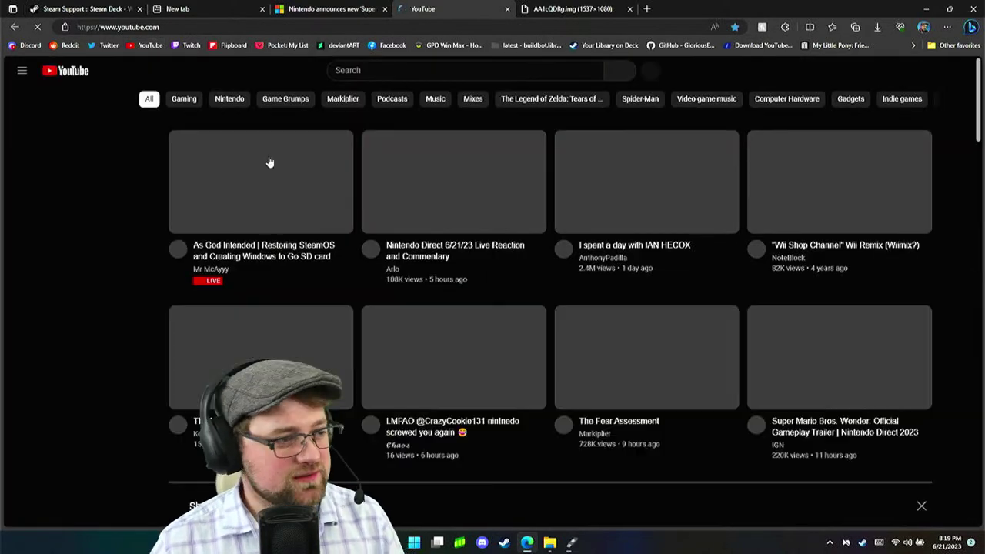
{"action": "mouse_move", "coordinate": [281, 217]}
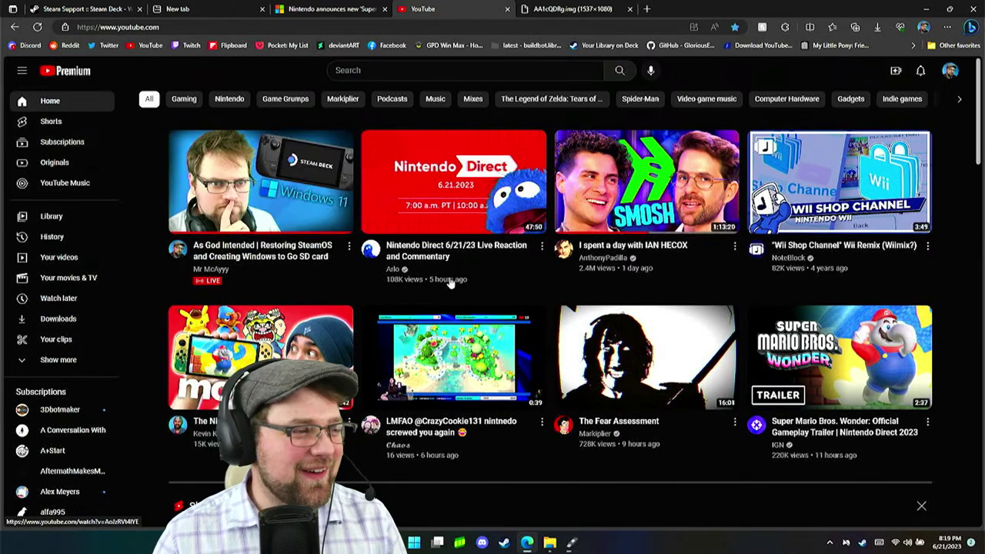
{"action": "left_click", "coordinate": [492, 70]}
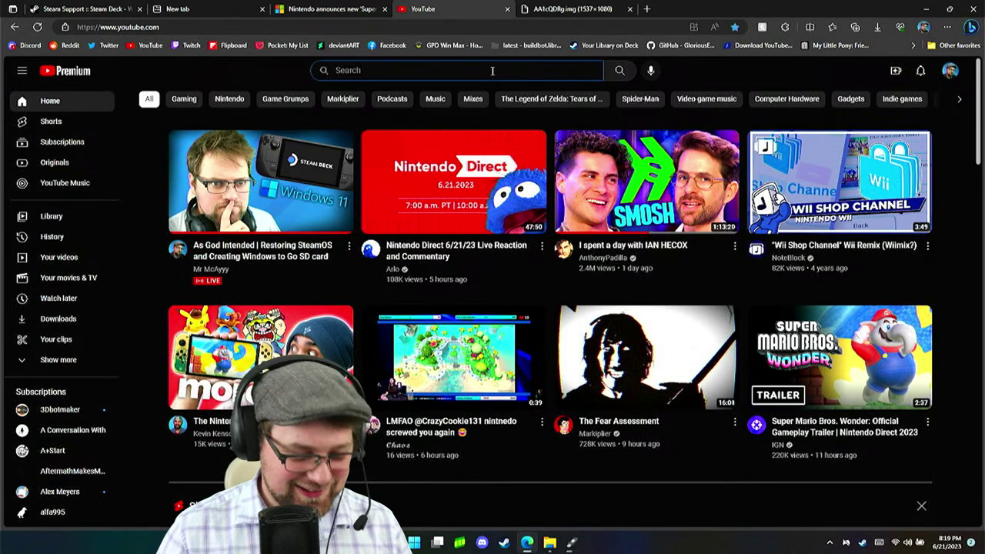
{"action": "left_click", "coordinate": [493, 70]}
{"action": "type", "text": "mario"}
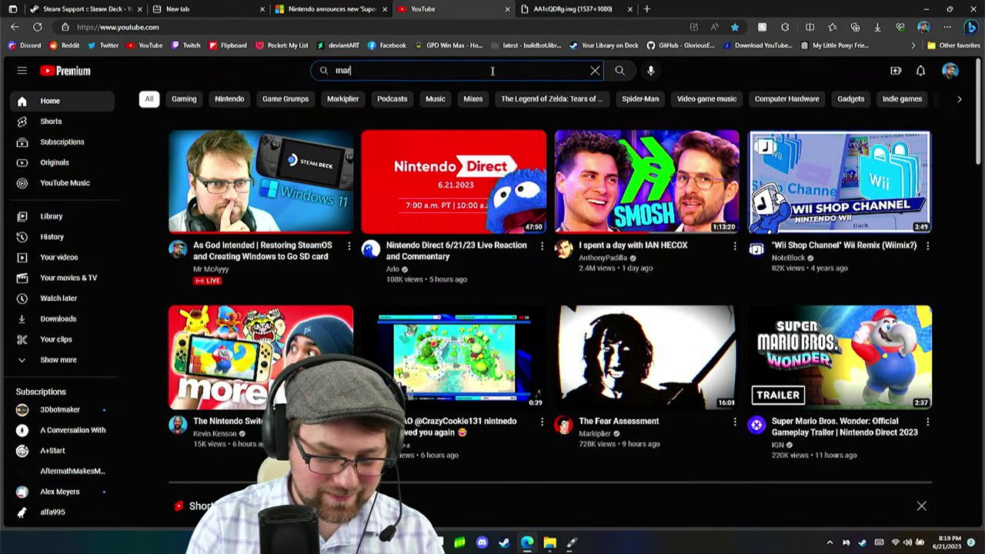
{"action": "key", "text": "BackSpace"}
{"action": "key", "text": "BackSpace"}
{"action": "key", "text": "BackSpace"}
{"action": "key", "text": "BackSpace"}
{"action": "key", "text": "BackSpace"}
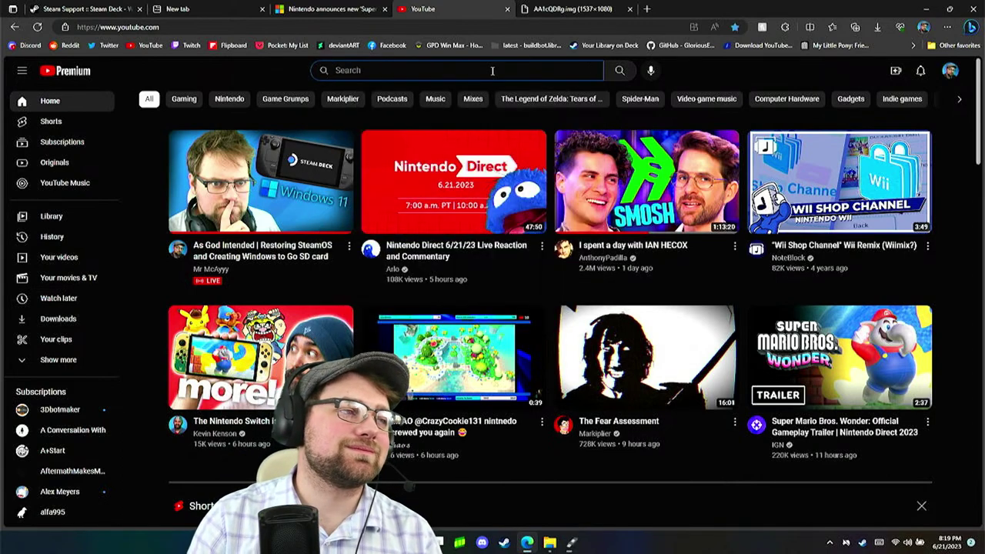
{"action": "type", "text": "mario bros. w"}
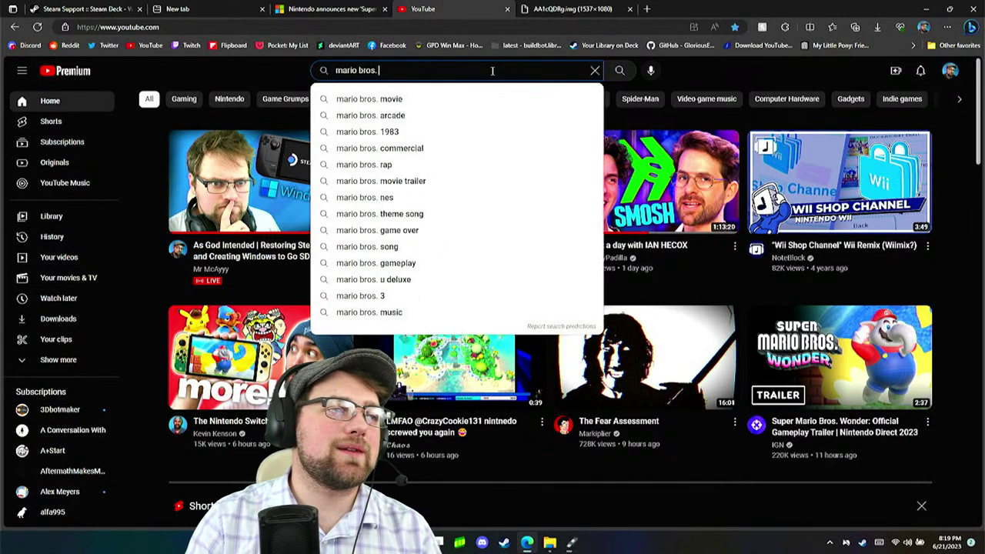
{"action": "type", "text": "onder"}
{"action": "key", "text": "Return"}
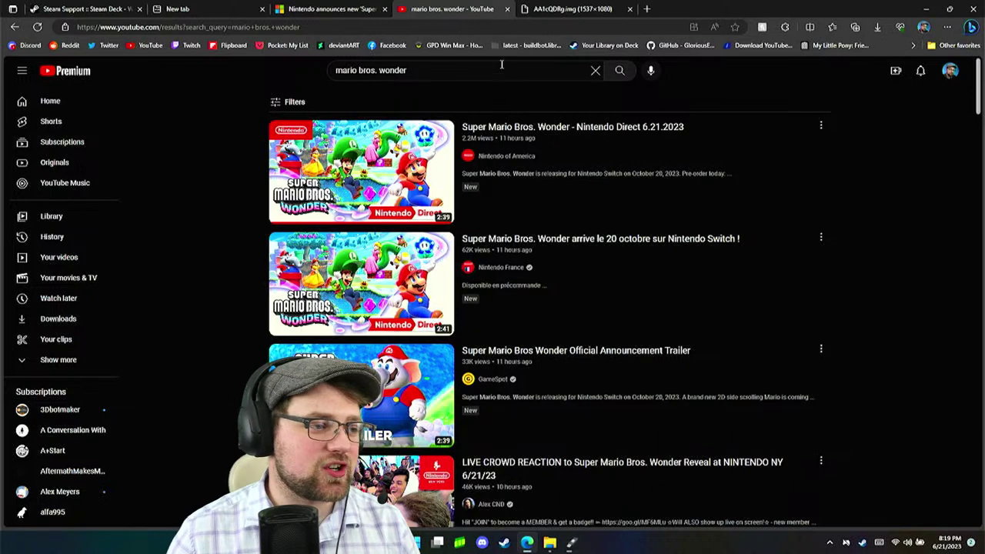
Watch "Super Mario Bros. Wonder - Nintendo Direct 6.21.2023" in full screen to the end, and leave full screen
{"action": "left_click", "coordinate": [593, 128]}
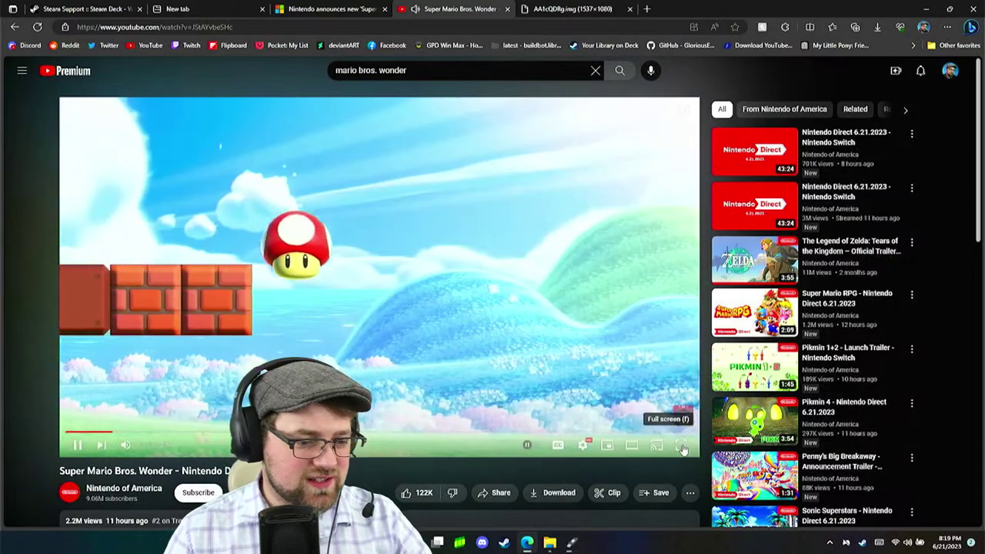
{"action": "left_click", "coordinate": [683, 445]}
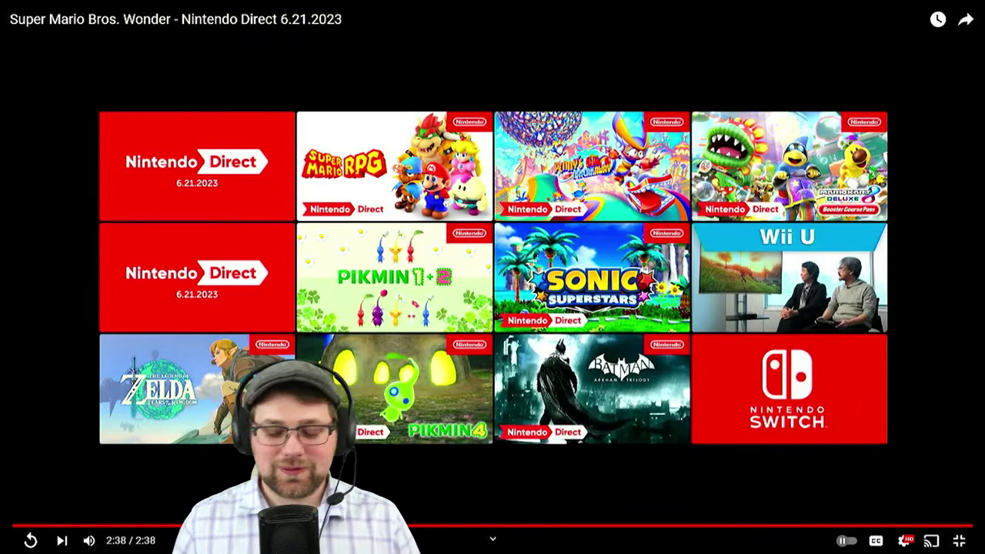
{"action": "left_click", "coordinate": [958, 540]}
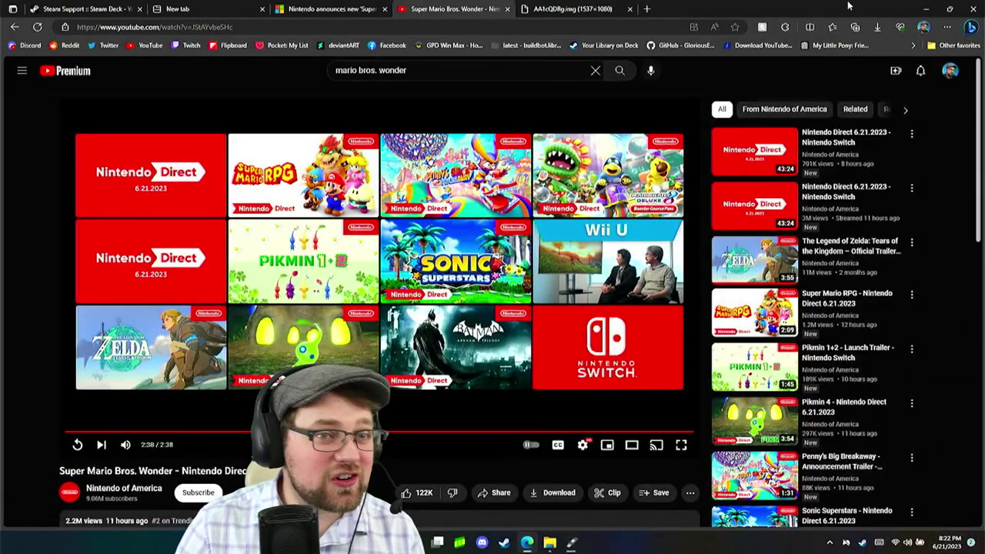
Set the browser aside, check the image-writing progress in Rufus, and move its window off the middle of the Downloads window
{"action": "left_click", "coordinate": [925, 8]}
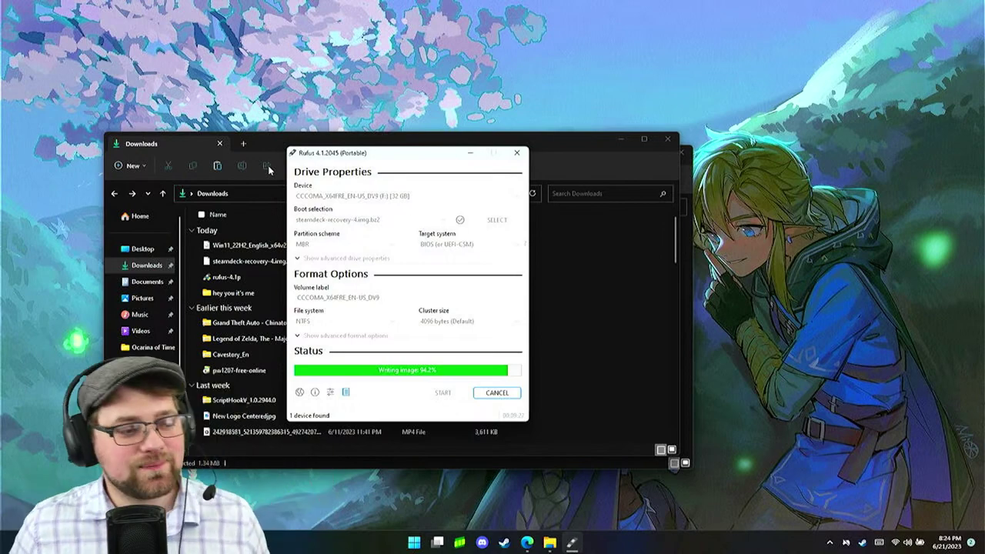
{"action": "left_click", "coordinate": [270, 170]}
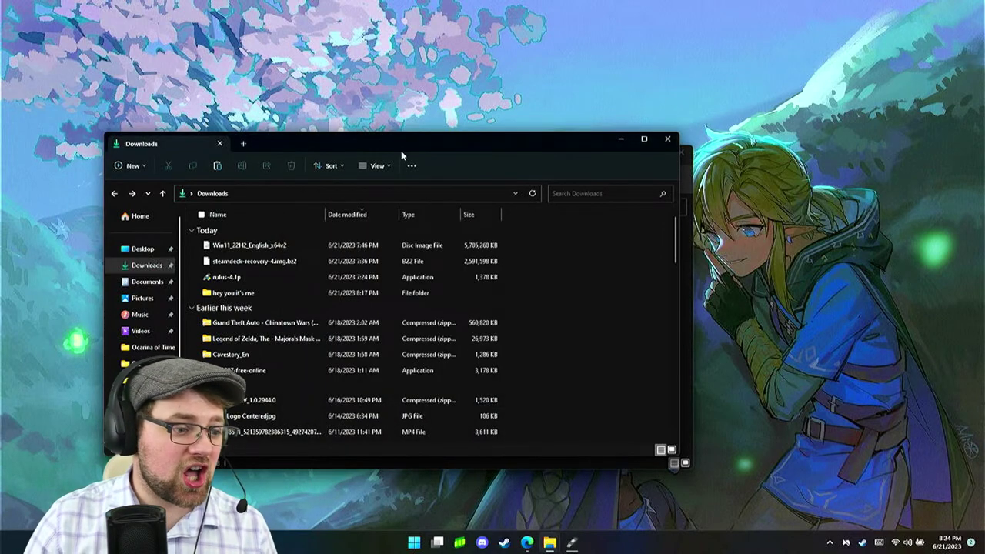
{"action": "left_click", "coordinate": [572, 542]}
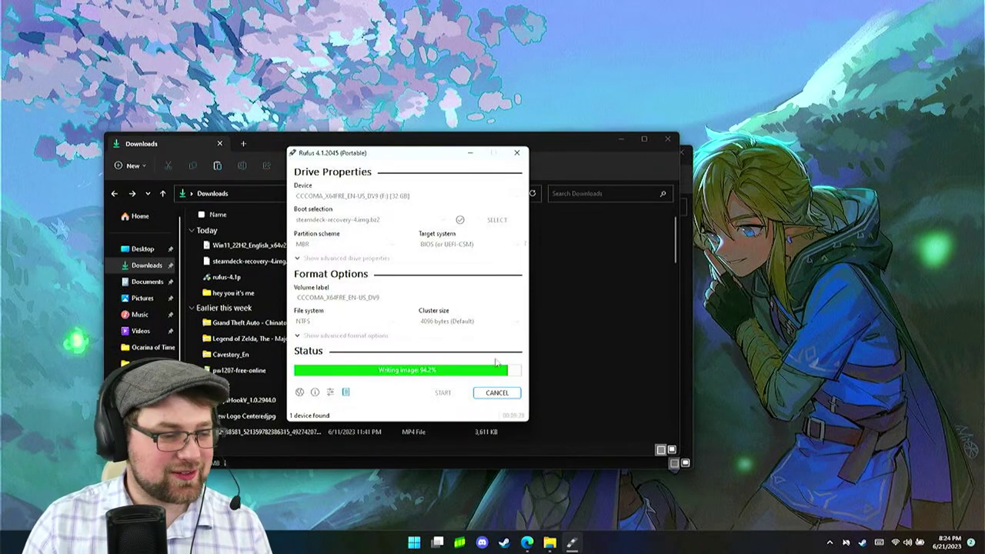
{"action": "left_click_drag", "start_coordinate": [439, 160], "coordinate": [273, 98]}
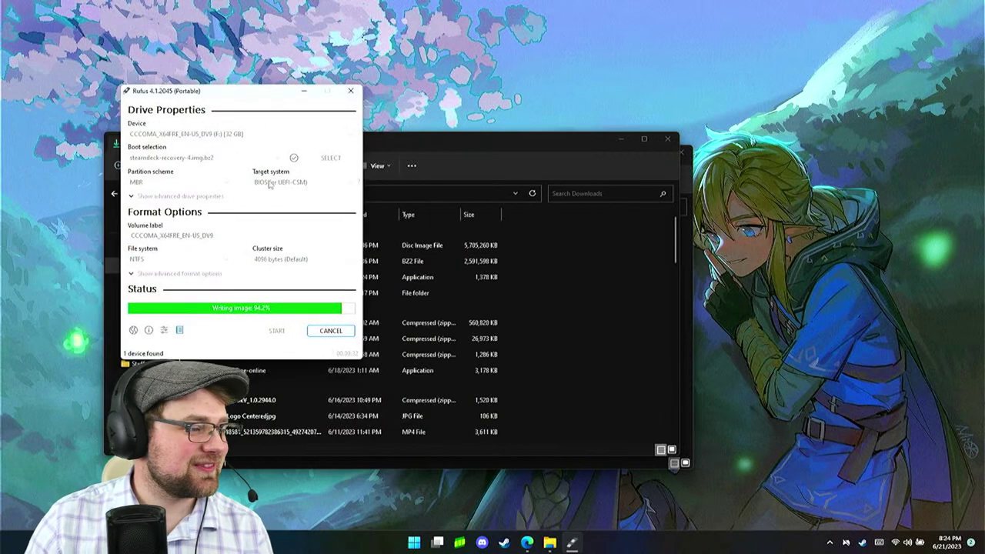
Return to the browser and watch the suggested "Super Mario RPG - Nintendo Direct 6.21.2023" trailer in full screen, exiting full screen at its end
{"action": "mouse_move", "coordinate": [527, 542]}
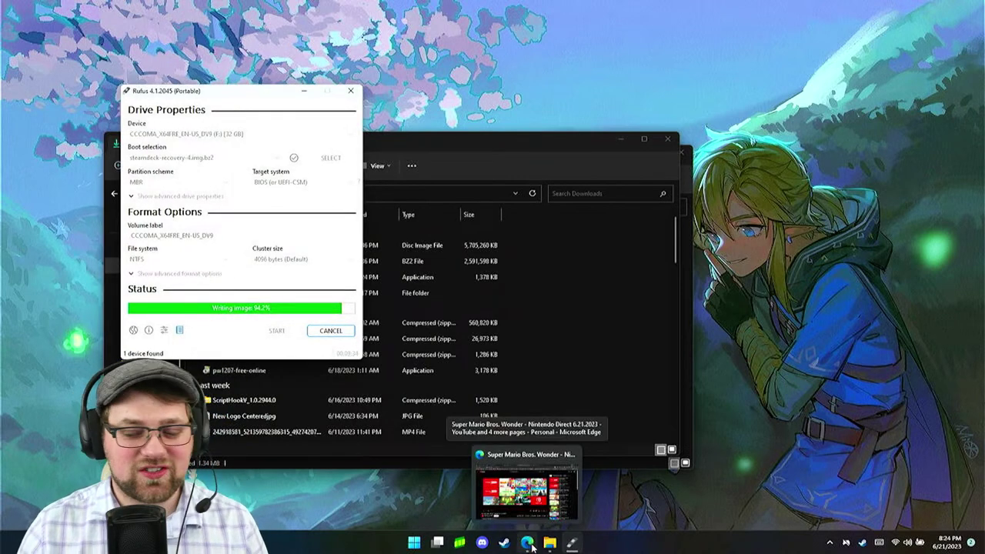
{"action": "left_click", "coordinate": [524, 520]}
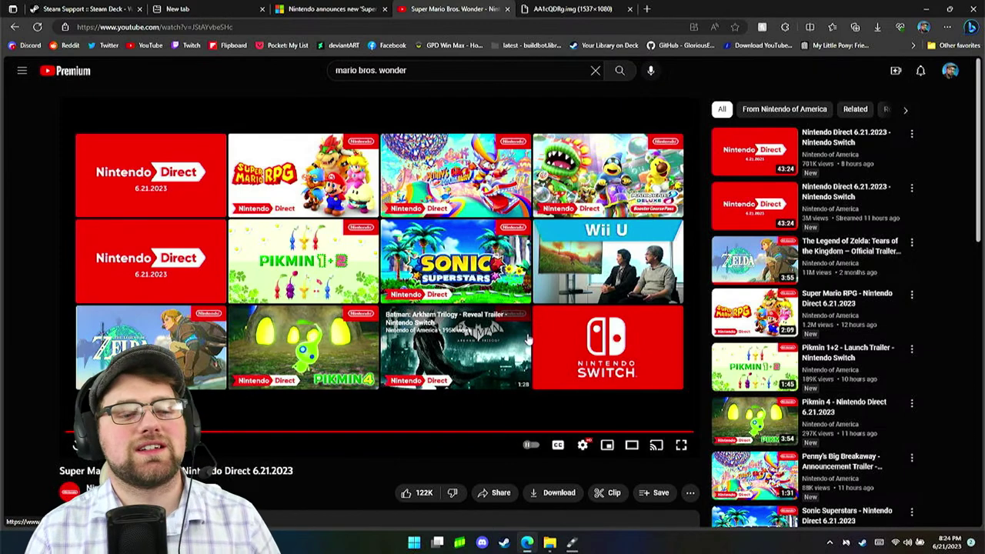
{"action": "left_click", "coordinate": [832, 311]}
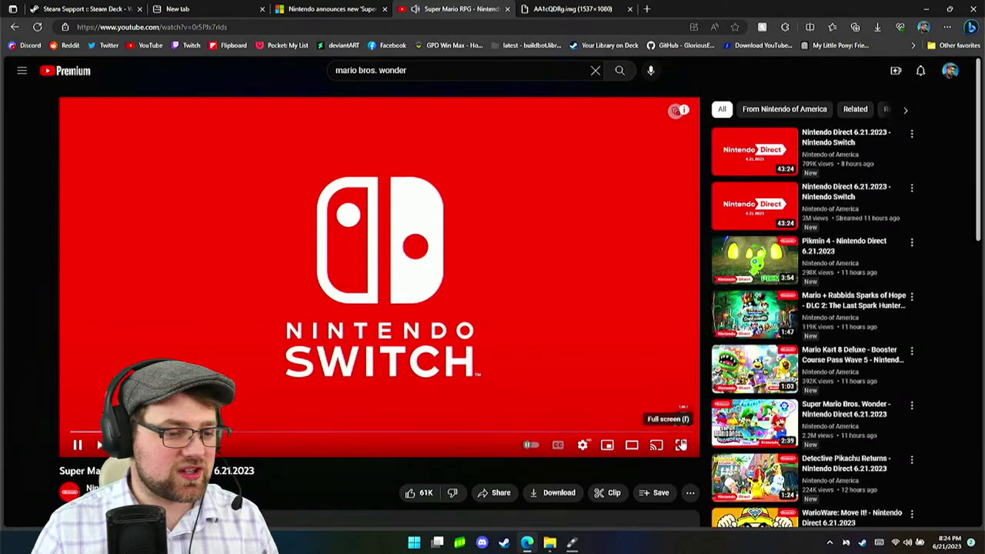
{"action": "left_click", "coordinate": [681, 445]}
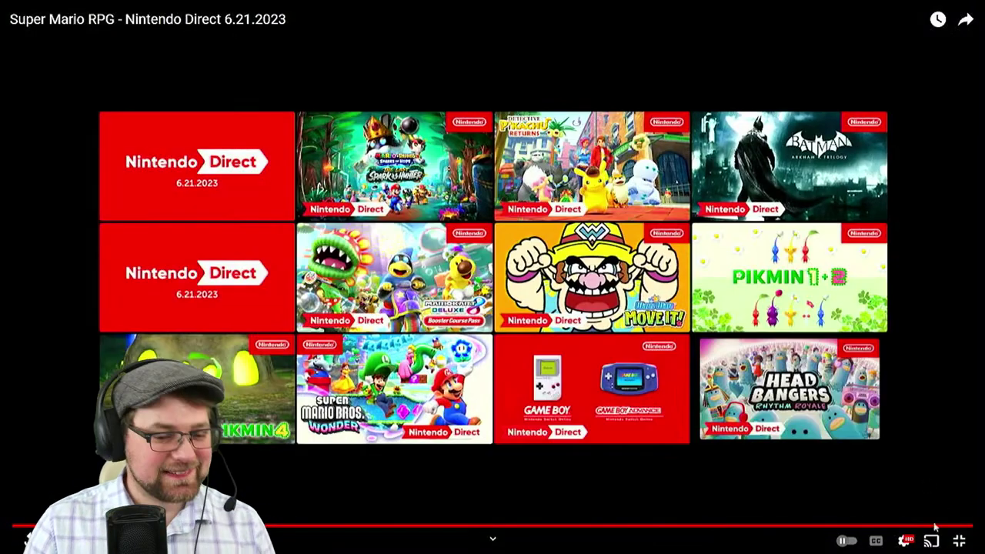
{"action": "left_click", "coordinate": [958, 541]}
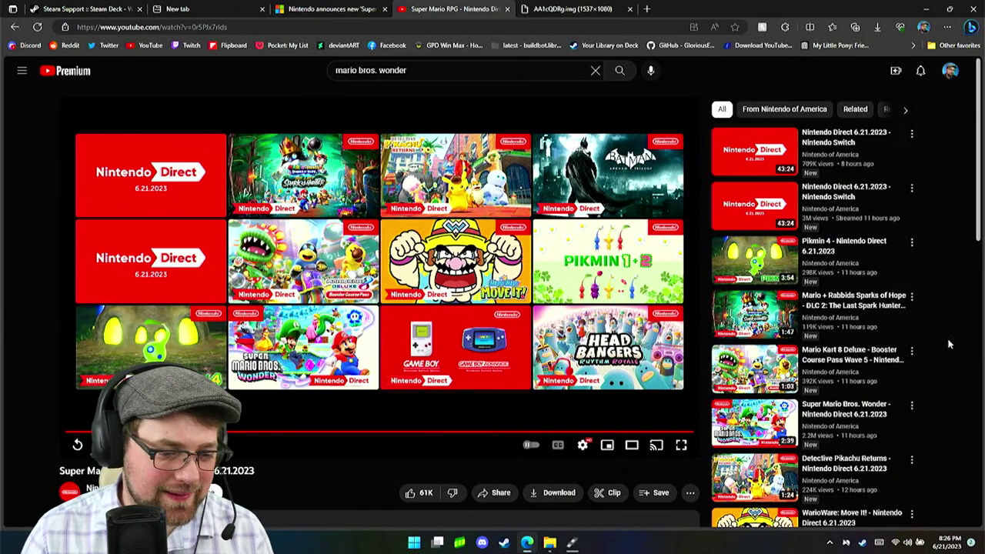
Start the suggested Detective Pikachu Returns trailer, check the Rufus progress, and continue the trailer in full screen
{"action": "scroll", "coordinate": [949, 342], "scroll_direction": "down", "scroll_amount": 1}
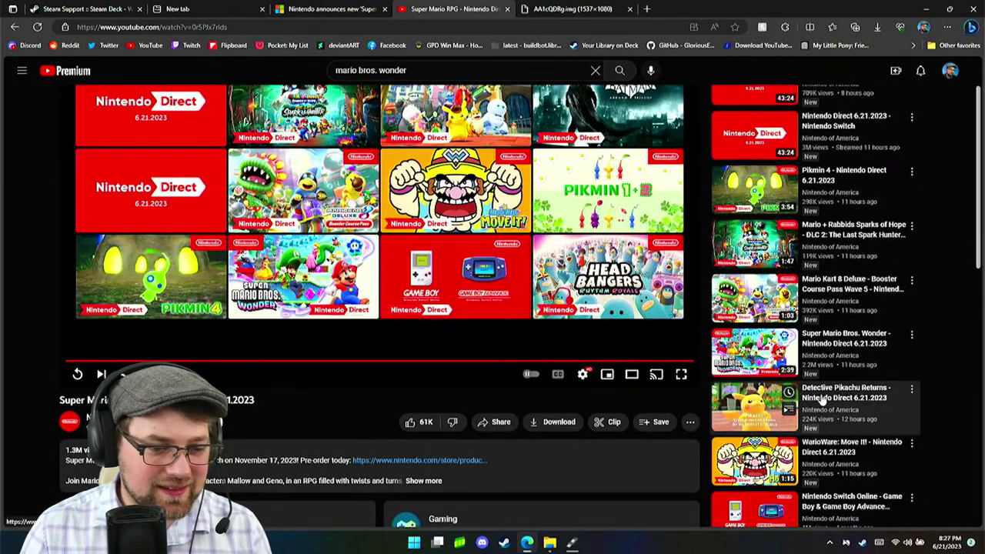
{"action": "left_click", "coordinate": [817, 401]}
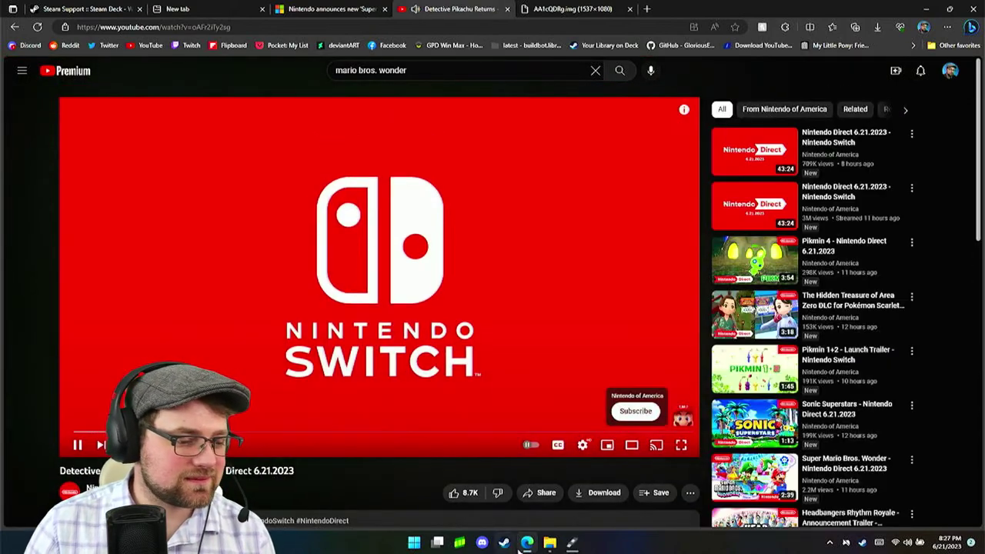
{"action": "key", "text": "alt+Tab"}
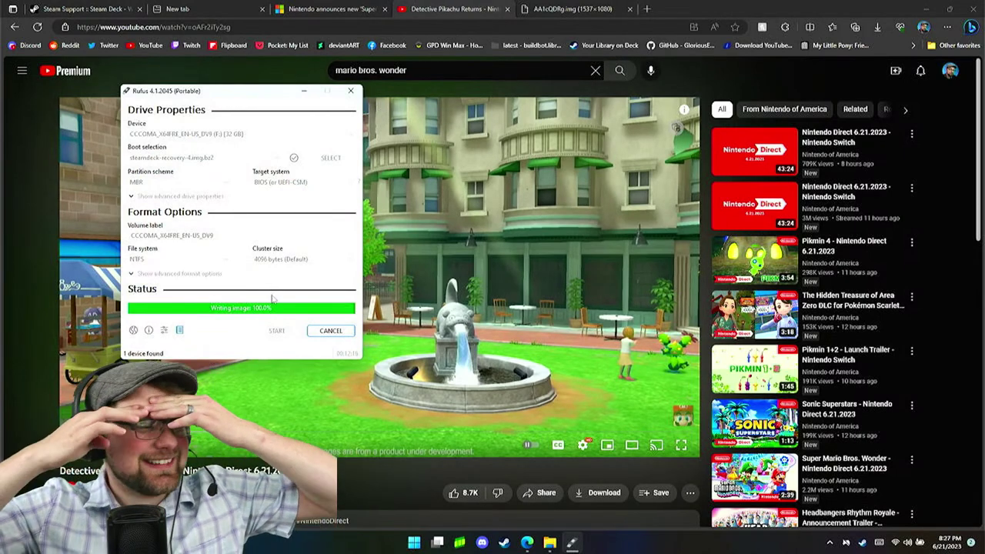
{"action": "key", "text": "alt+Tab"}
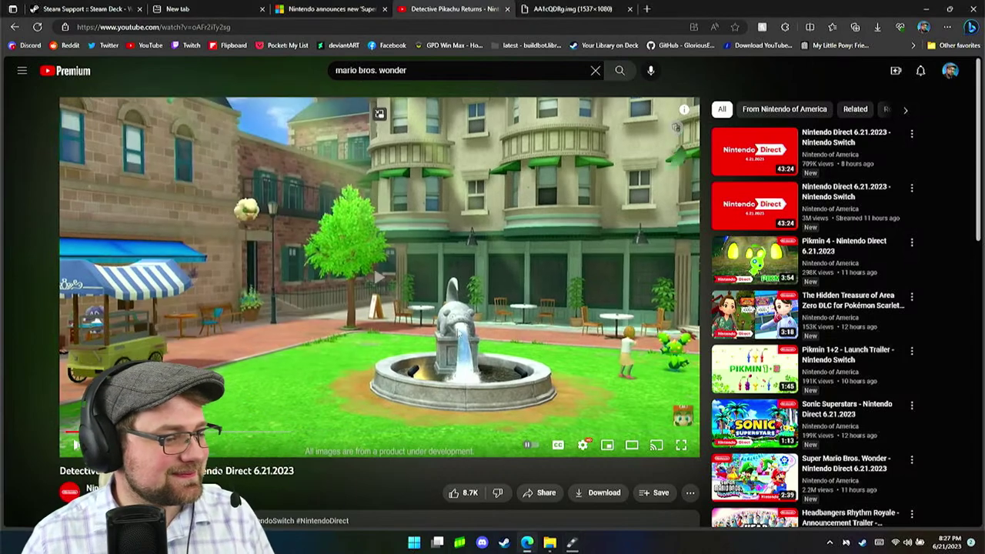
{"action": "left_click", "coordinate": [680, 445]}
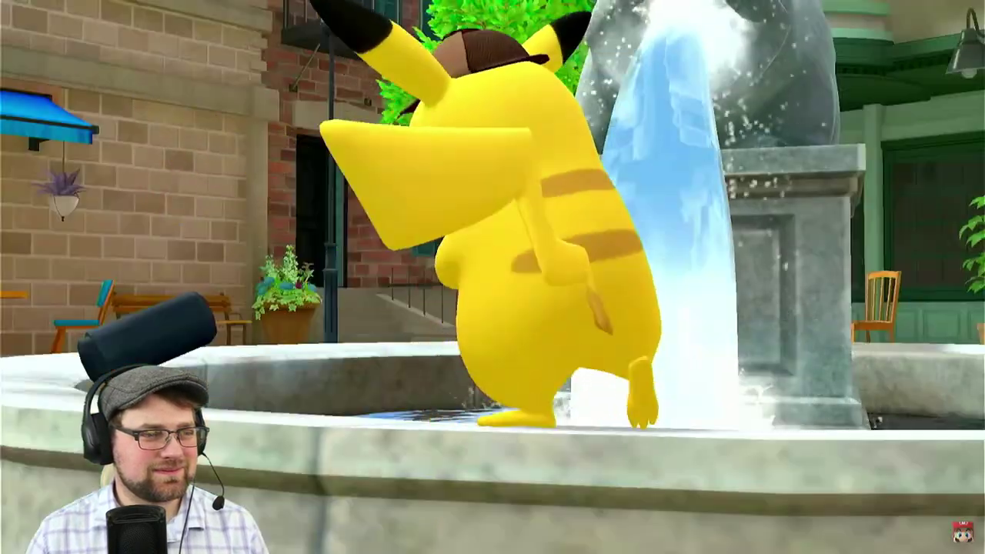
Glance at the efi (D:) drive window, return to the Detective Pikachu Returns trailer to finish it, and exit full screen
{"action": "key", "text": "alt+Tab"}
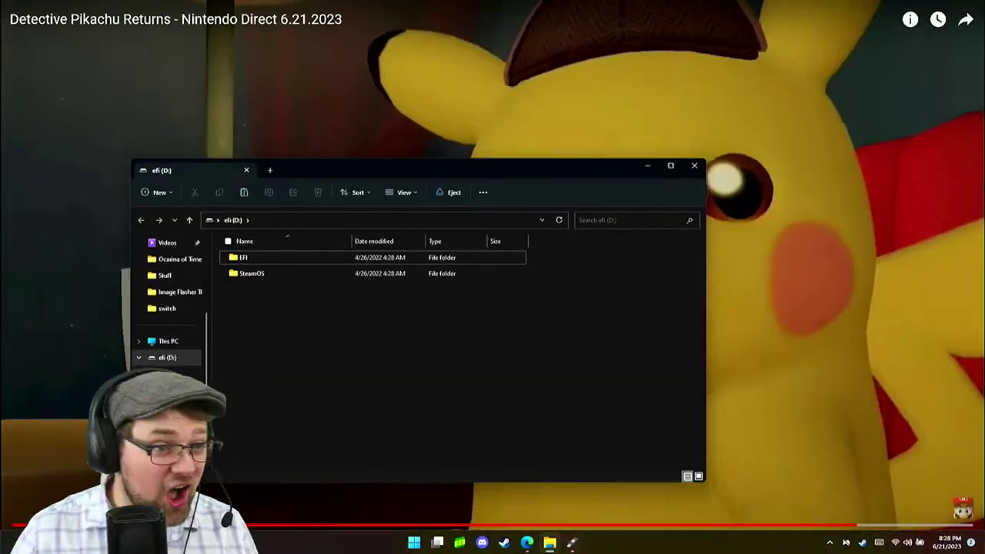
{"action": "left_click", "coordinate": [858, 287]}
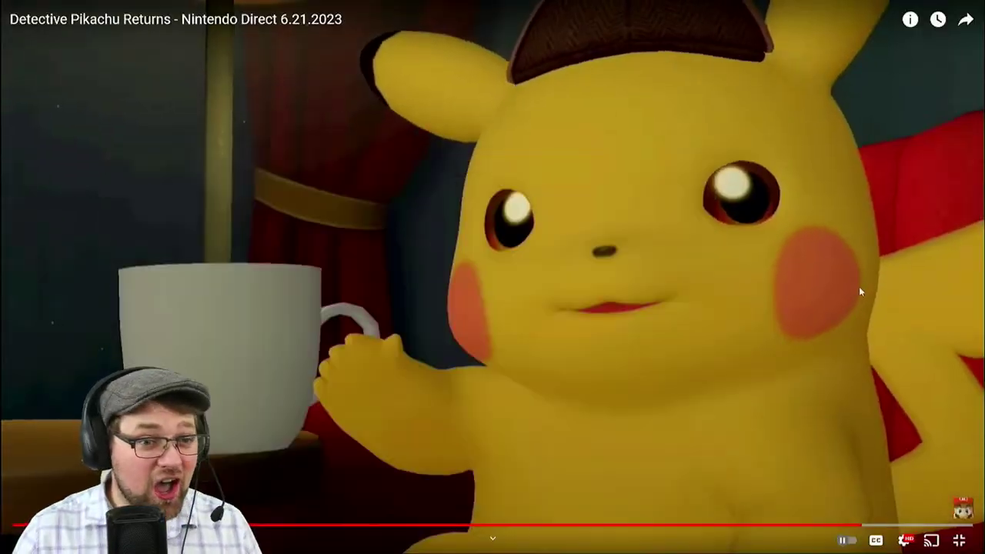
{"action": "left_click", "coordinate": [853, 290]}
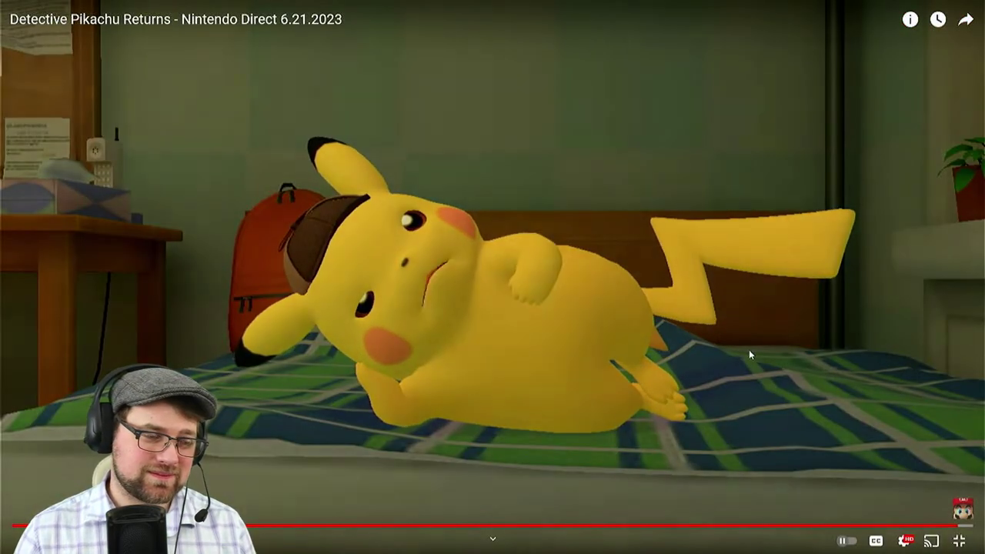
{"action": "key", "text": "space"}
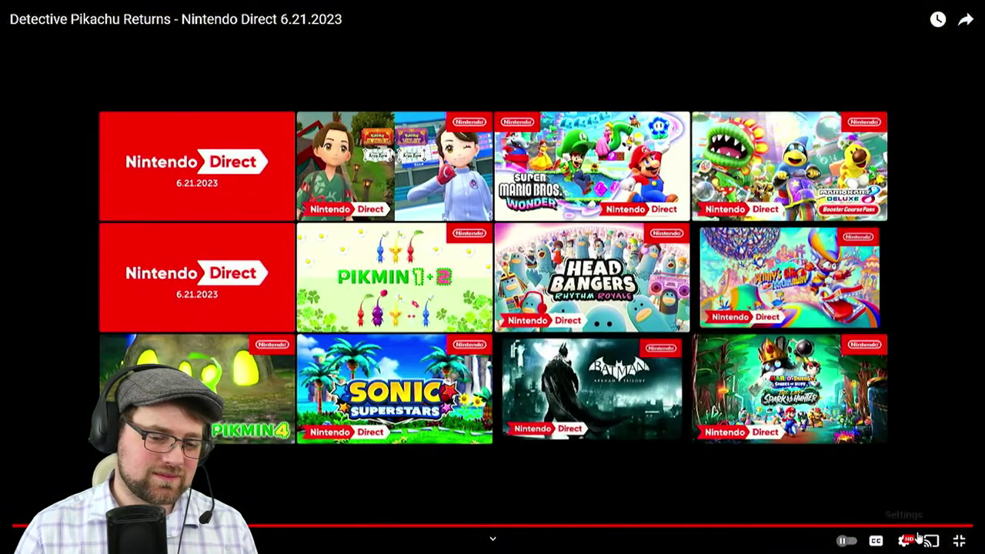
{"action": "left_click", "coordinate": [958, 541]}
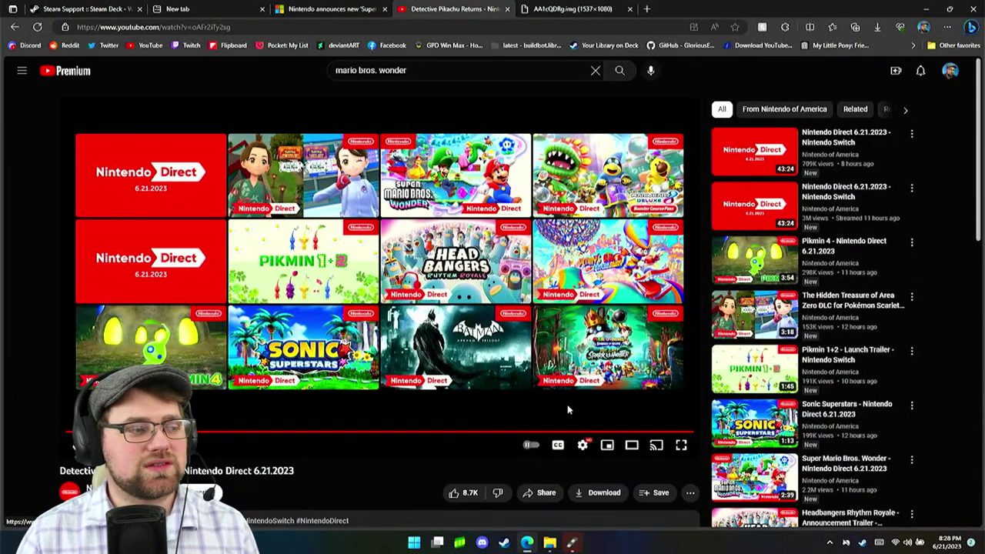
Minimize the browser, bring Rufus to the front to check its status, and close it
{"action": "left_click", "coordinate": [928, 7]}
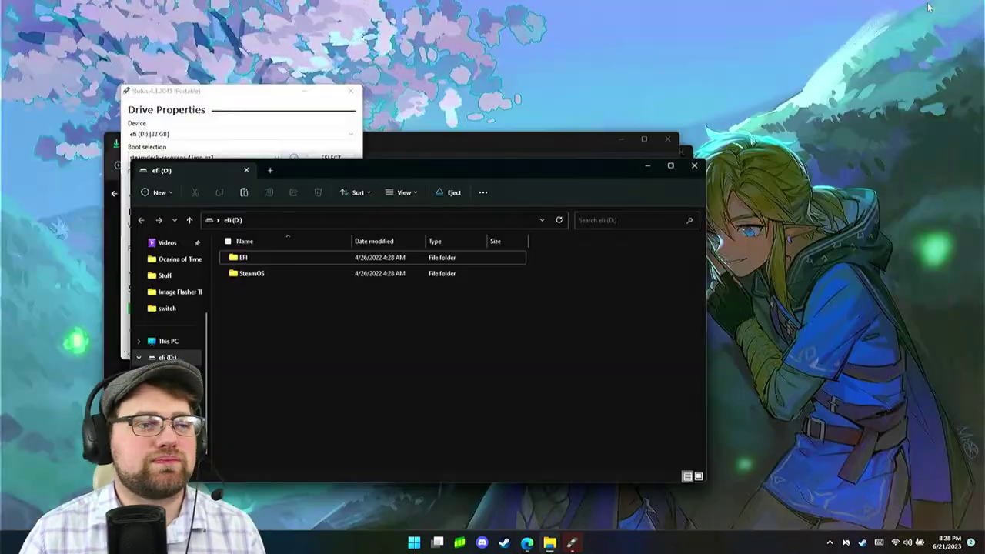
{"action": "left_click", "coordinate": [233, 91]}
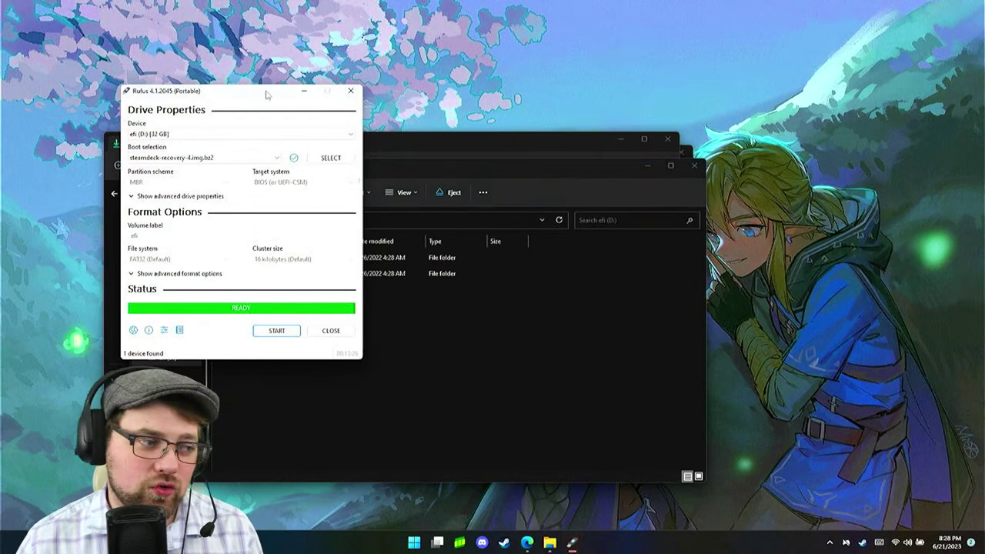
{"action": "left_click", "coordinate": [329, 331]}
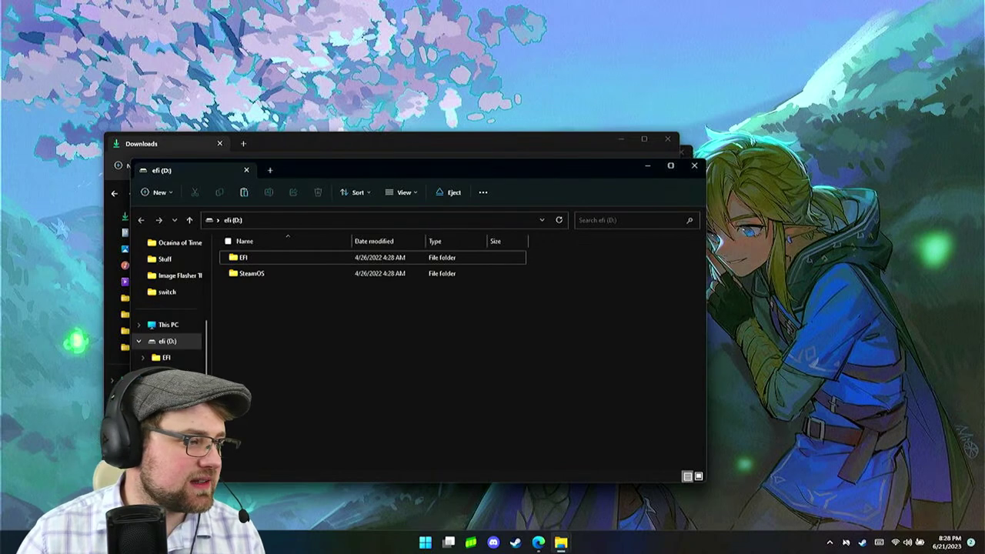
Inspect the contents of the SteamOS and EFI folders on the efi (D:) drive
{"action": "scroll", "coordinate": [169, 300], "scroll_direction": "up", "scroll_amount": 1}
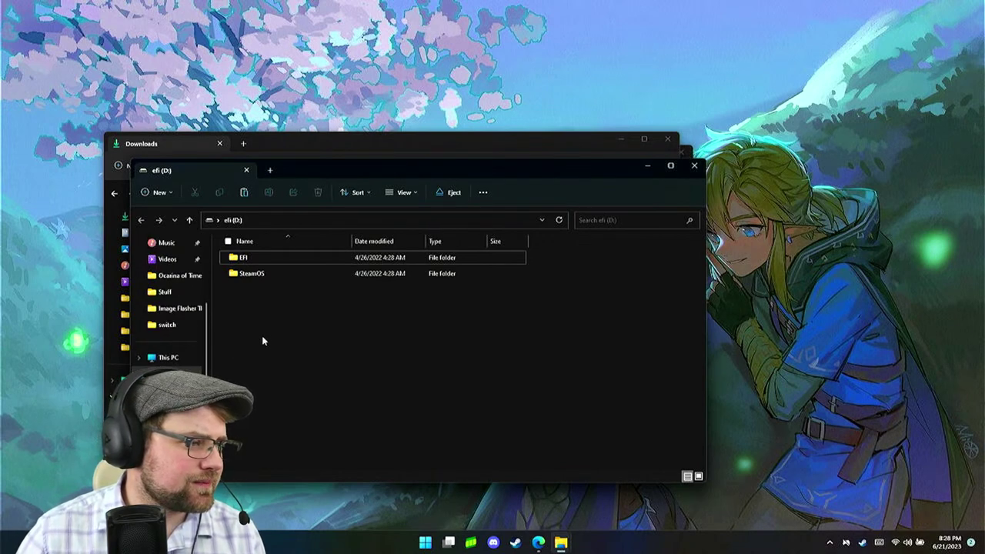
{"action": "double_click", "coordinate": [260, 276]}
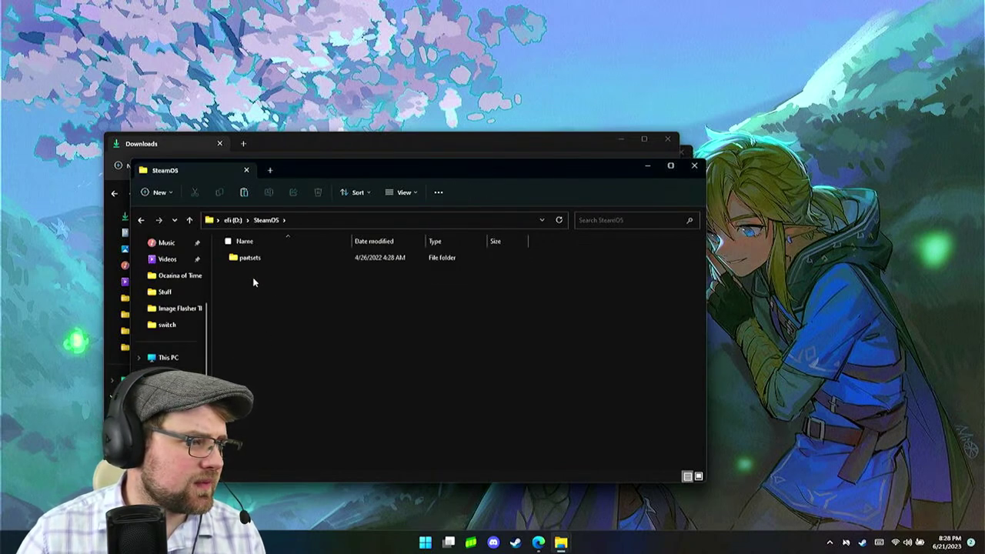
{"action": "double_click", "coordinate": [250, 258]}
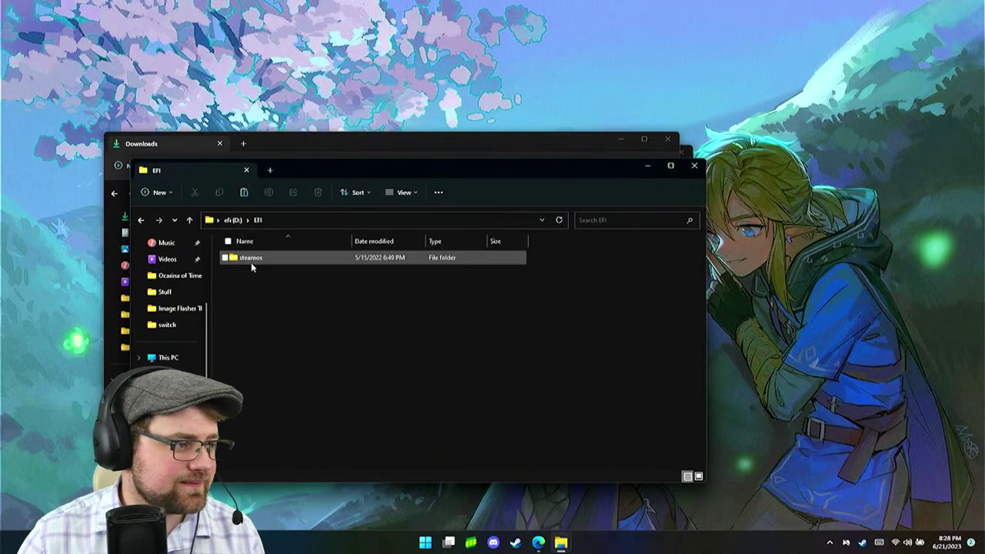
Move the EFI folder window aside and review the efi (D:) drive's folders, collapsing the expanded drives in the folder tree
{"action": "left_click", "coordinate": [232, 220]}
{"action": "left_click_drag", "start_coordinate": [353, 171], "coordinate": [526, 154]}
{"action": "left_click", "coordinate": [328, 379]}
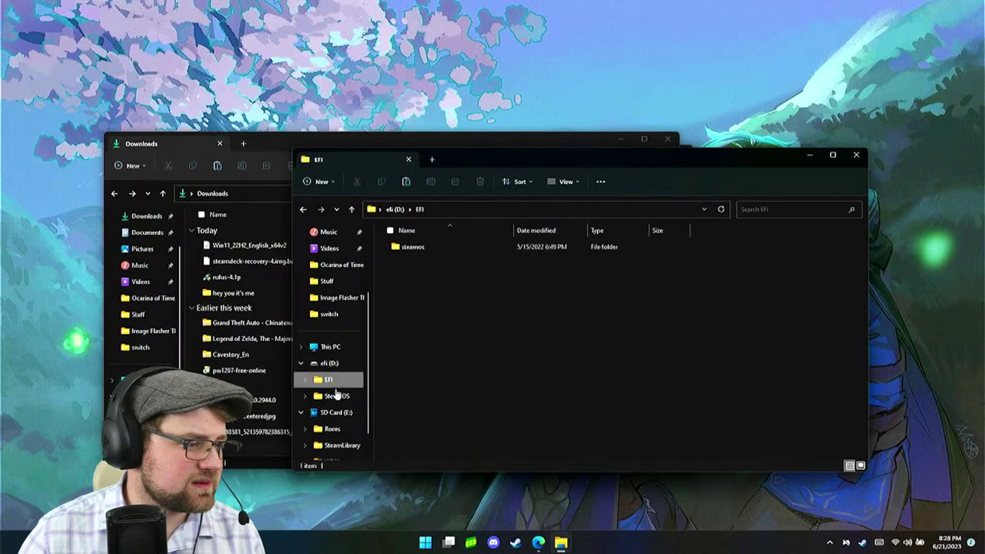
{"action": "left_click", "coordinate": [301, 364]}
{"action": "left_click", "coordinate": [300, 378]}
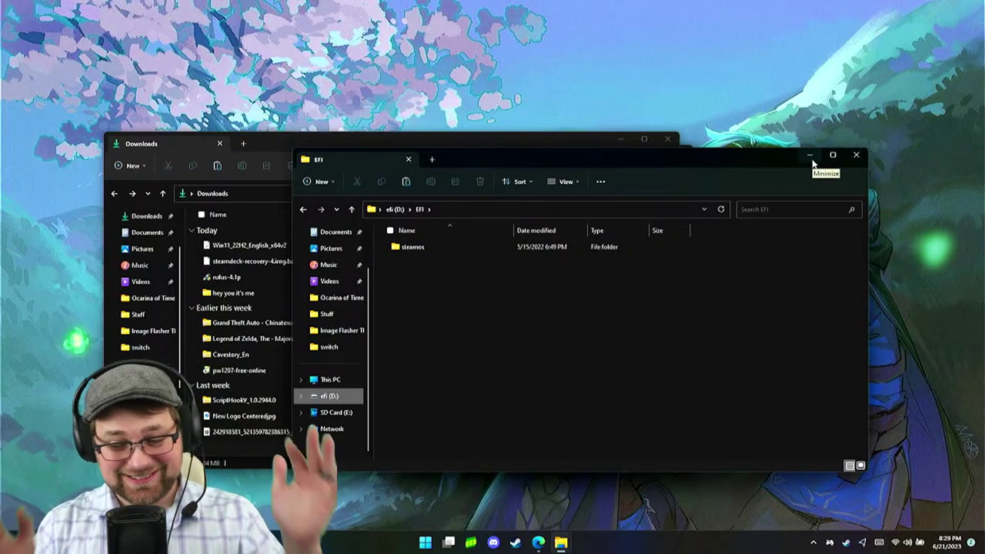
{"action": "left_click", "coordinate": [425, 542]}
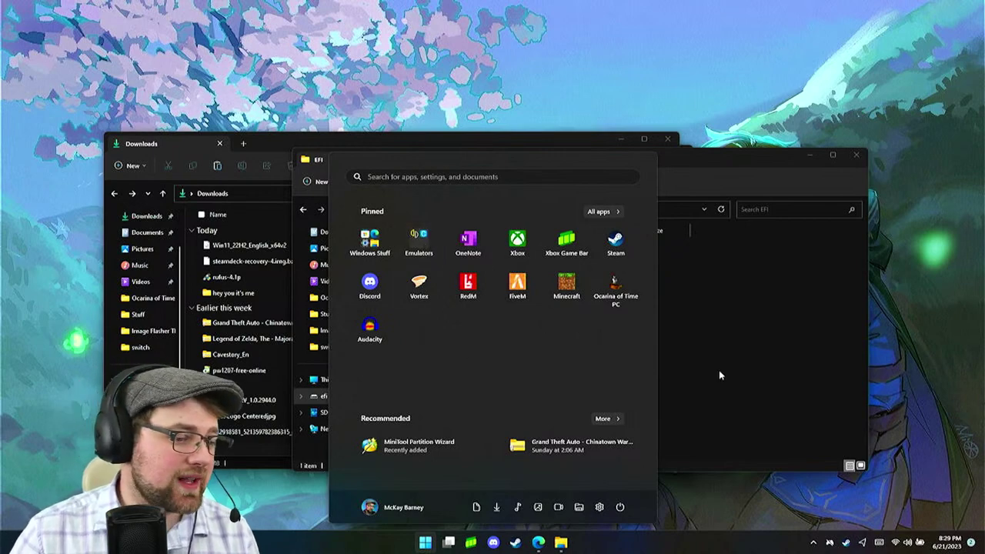
{"action": "key", "text": "Escape"}
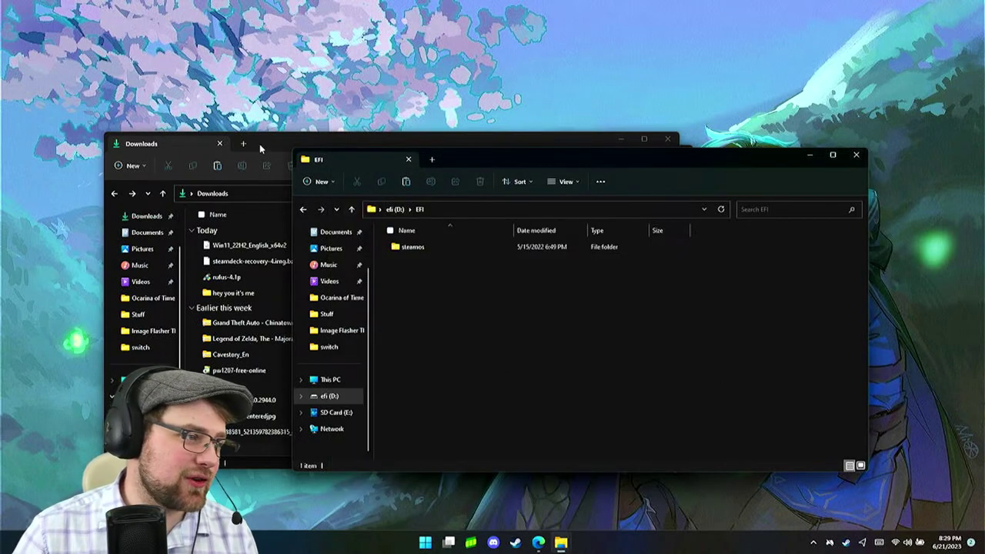
{"action": "left_click", "coordinate": [261, 145]}
{"action": "left_click", "coordinate": [762, 178]}
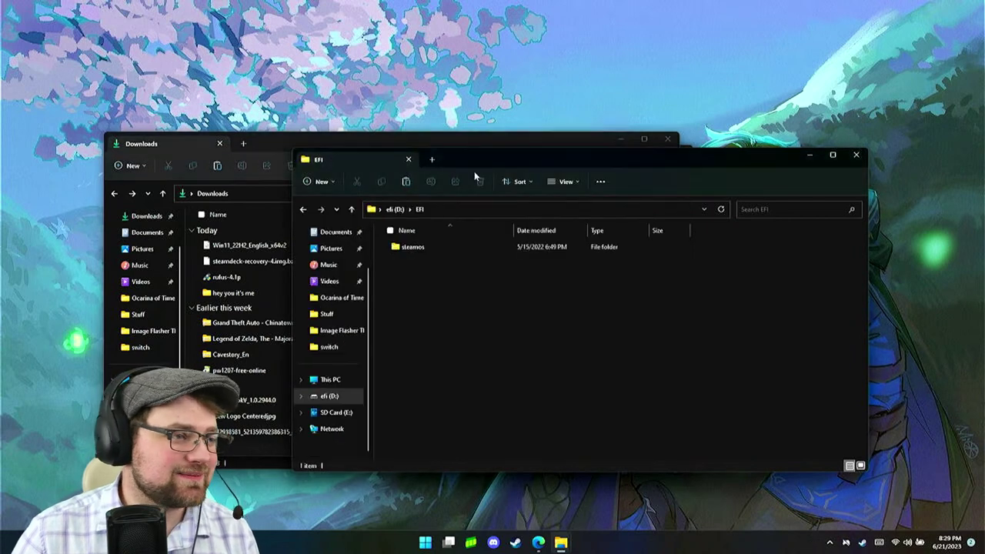
Open the Documents > Stuff > Rufus folder in a new File Explorer tab, launch rufus-4.1p and allow it to make changes
{"action": "left_click", "coordinate": [433, 160]}
{"action": "left_click", "coordinate": [324, 378]}
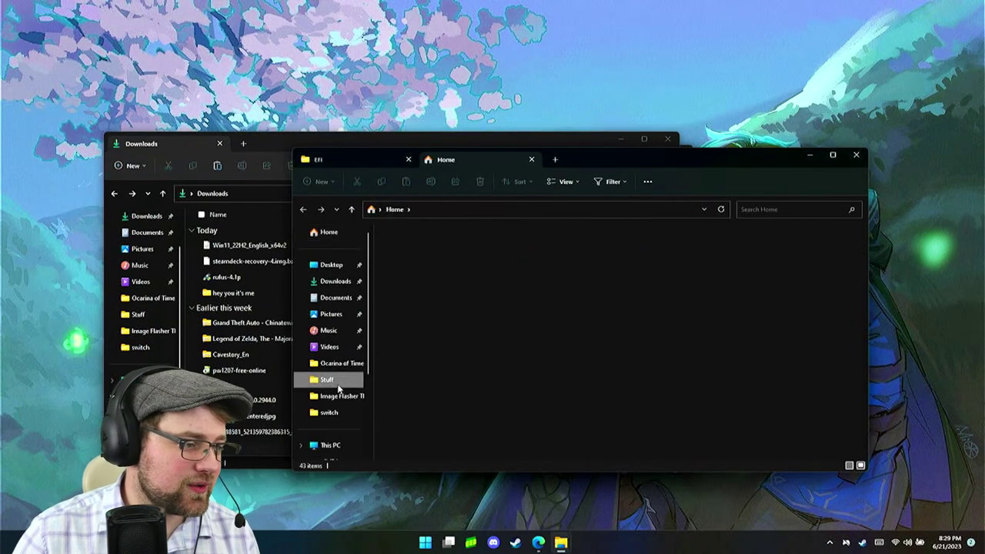
{"action": "double_click", "coordinate": [425, 311]}
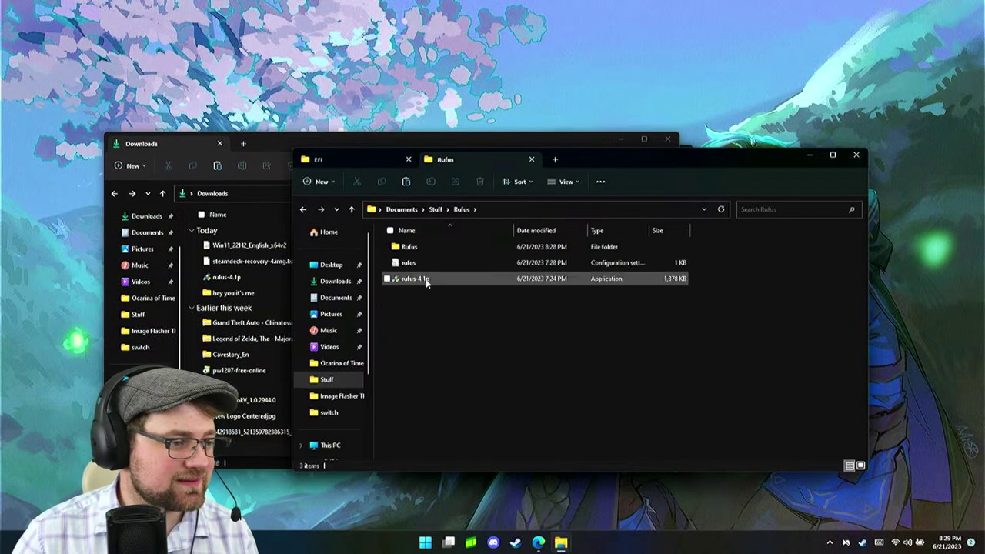
{"action": "left_click", "coordinate": [427, 282]}
{"action": "double_click", "coordinate": [427, 281]}
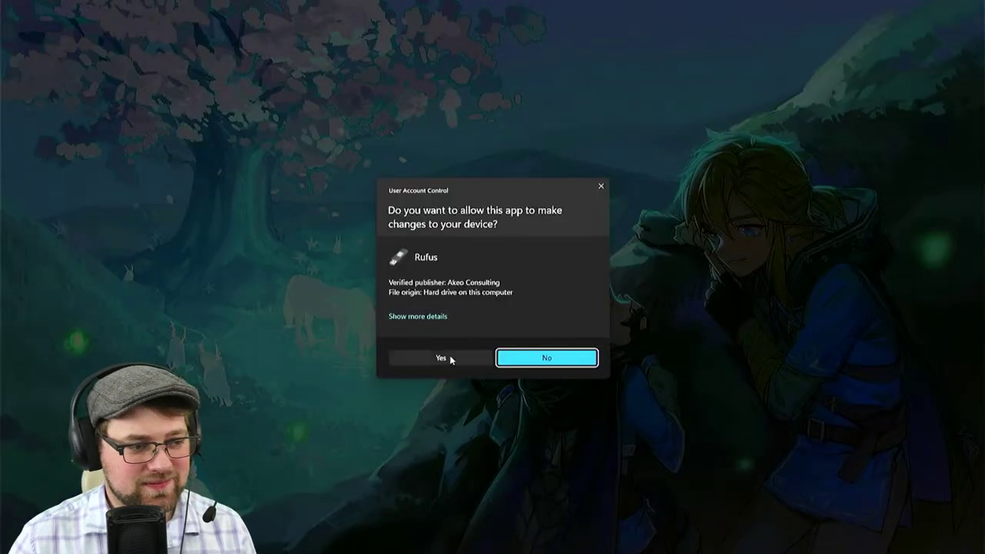
{"action": "left_click", "coordinate": [450, 358]}
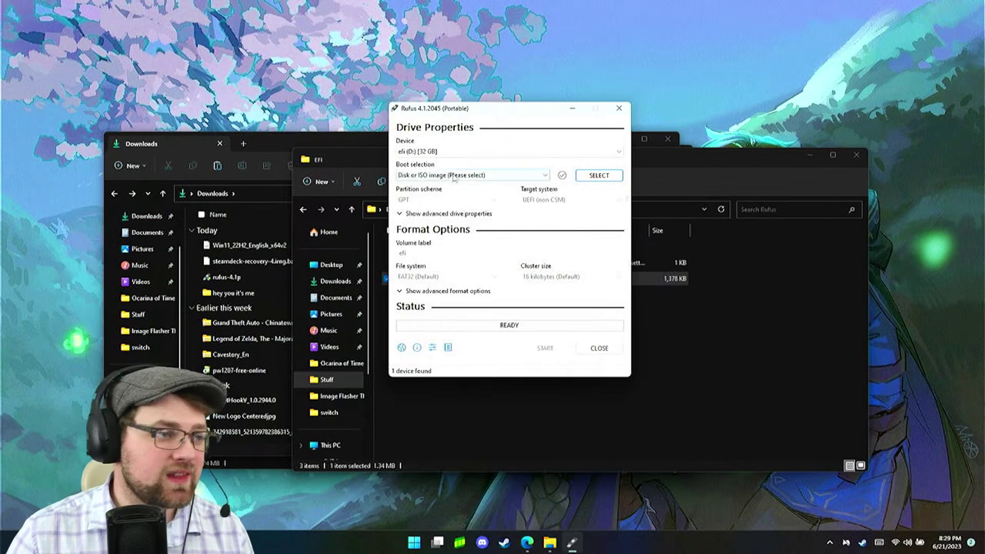
Check the available devices and the update settings in Rufus, and open its log
{"action": "left_click", "coordinate": [466, 153]}
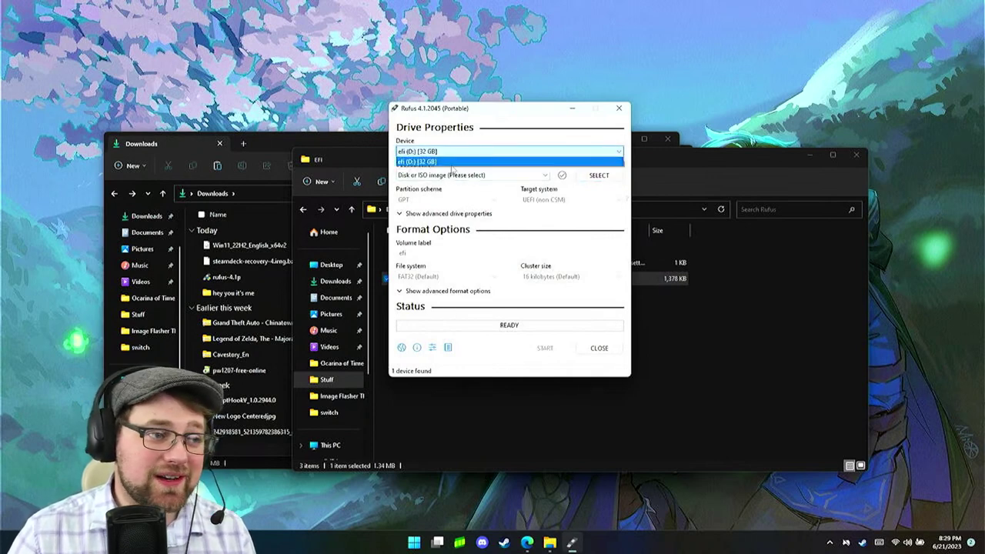
{"action": "left_click", "coordinate": [515, 218]}
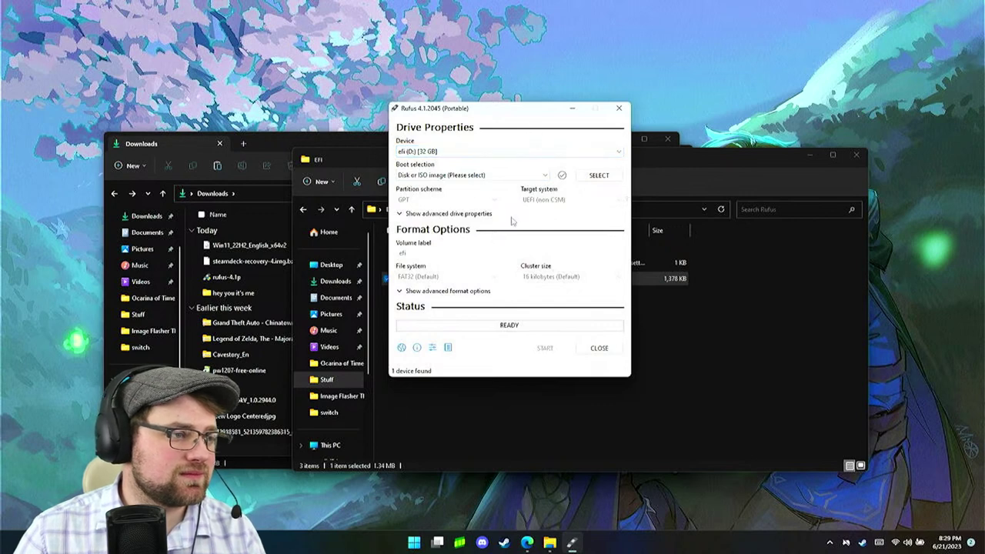
{"action": "left_click", "coordinate": [432, 347]}
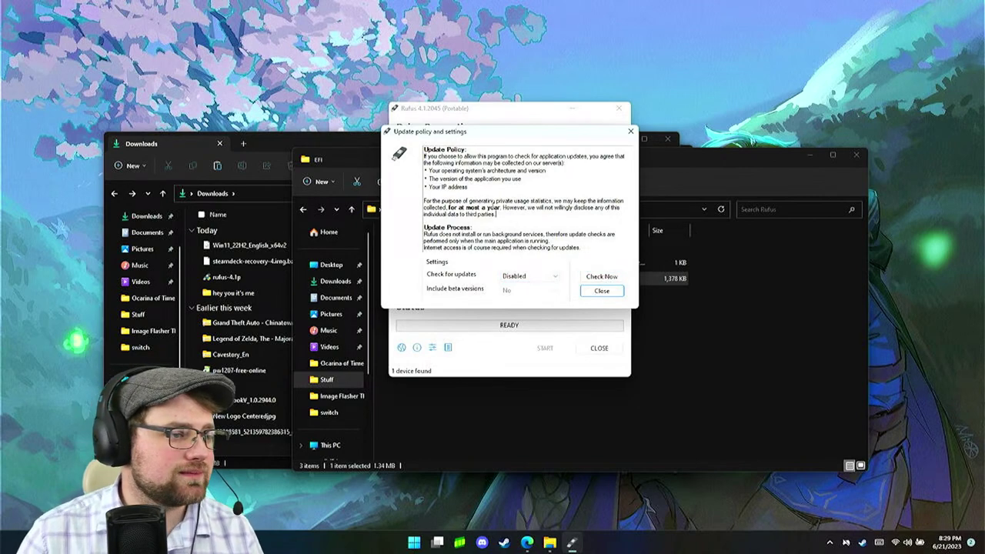
{"action": "left_click", "coordinate": [602, 291]}
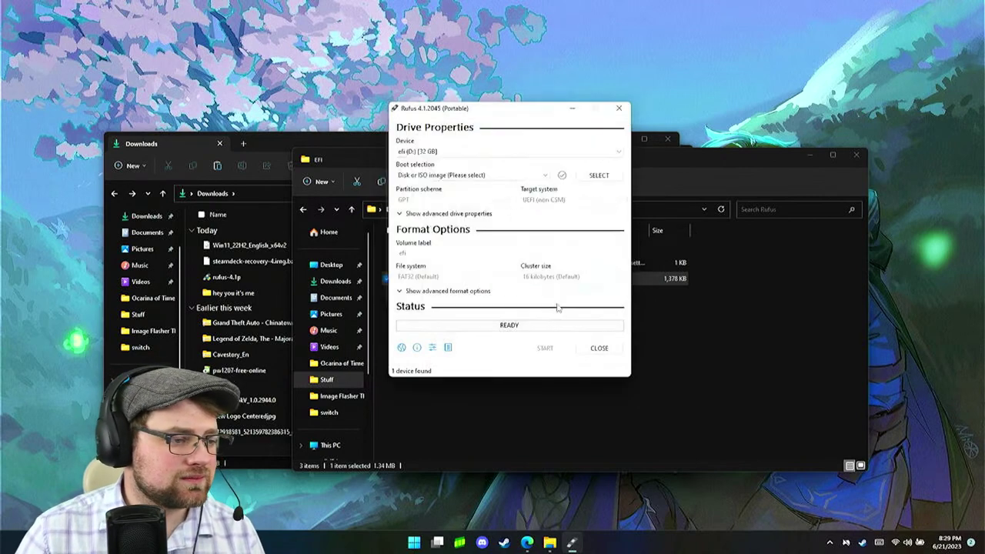
{"action": "left_click", "coordinate": [433, 347]}
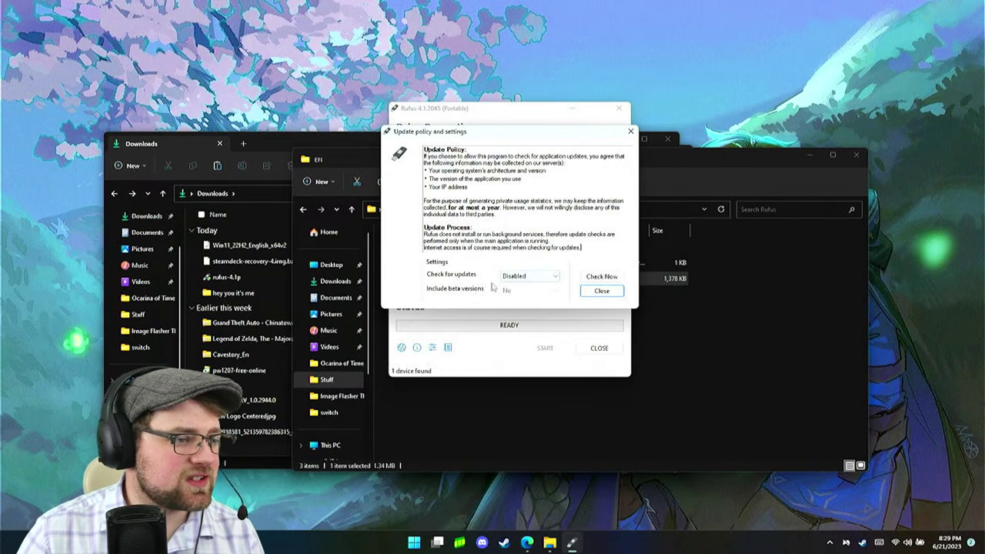
{"action": "left_click", "coordinate": [600, 291]}
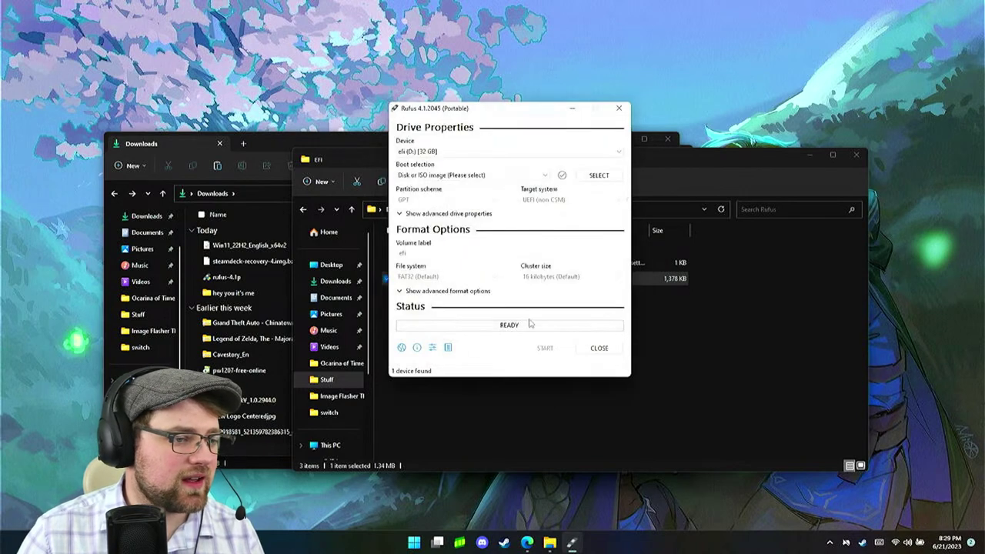
{"action": "left_click", "coordinate": [448, 349]}
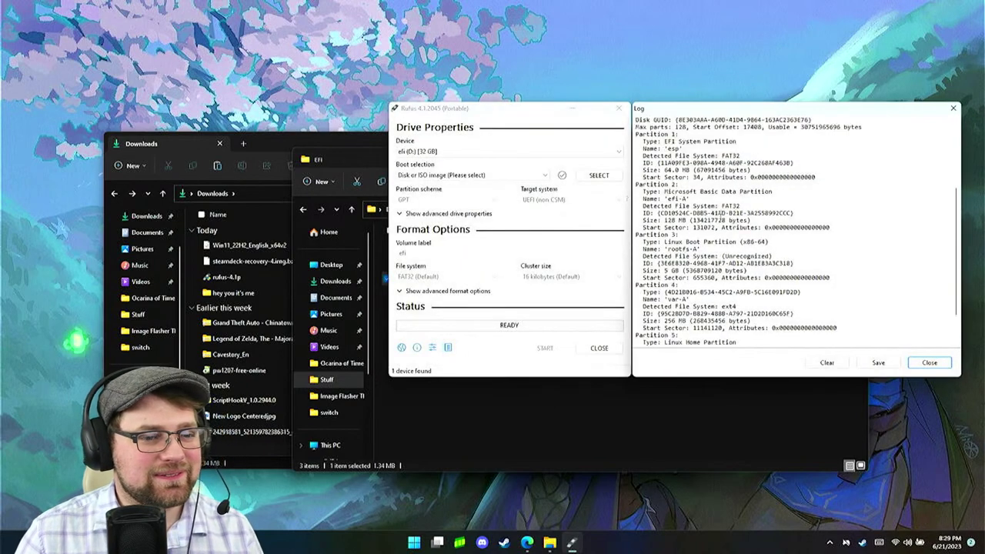
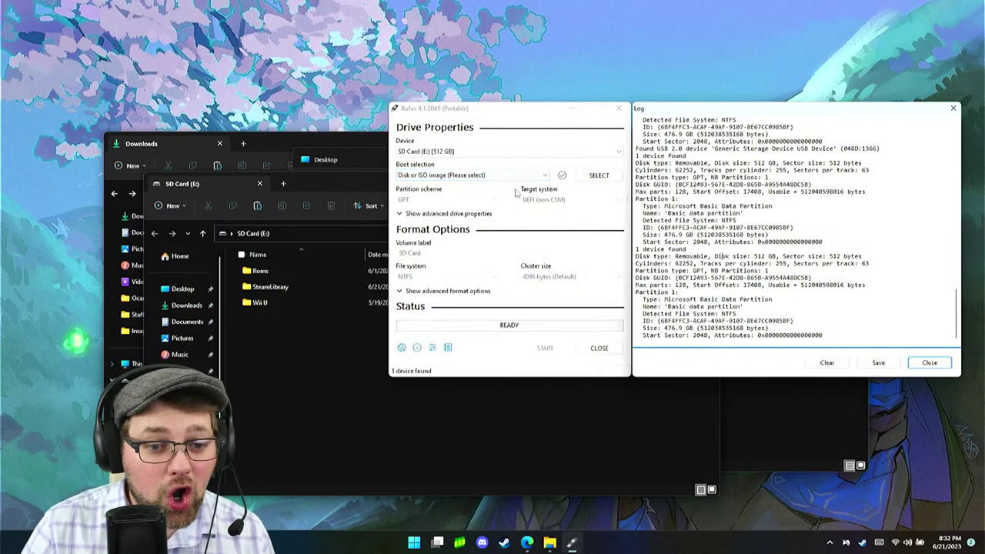
Check the browser's download list, then bring up the Downloads folder to locate the Win11_22H2_English_x64v2 disc image and move its window aside
{"action": "left_click", "coordinate": [527, 543]}
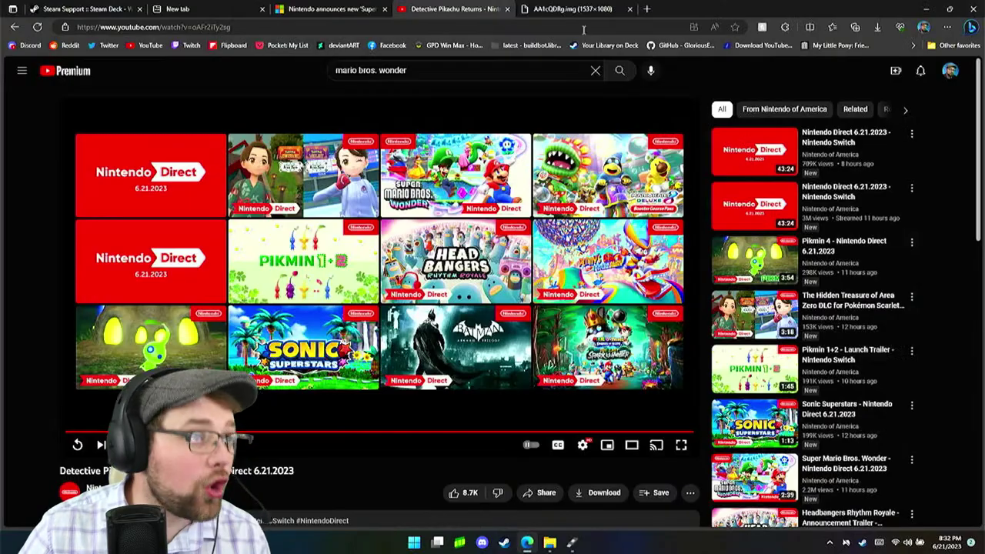
{"action": "left_click", "coordinate": [877, 27]}
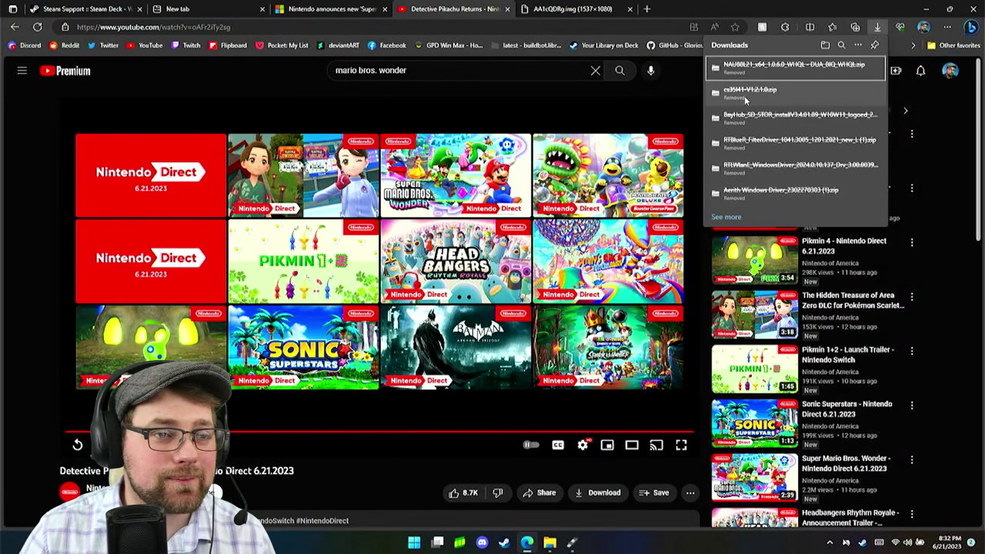
{"action": "left_click", "coordinate": [838, 6]}
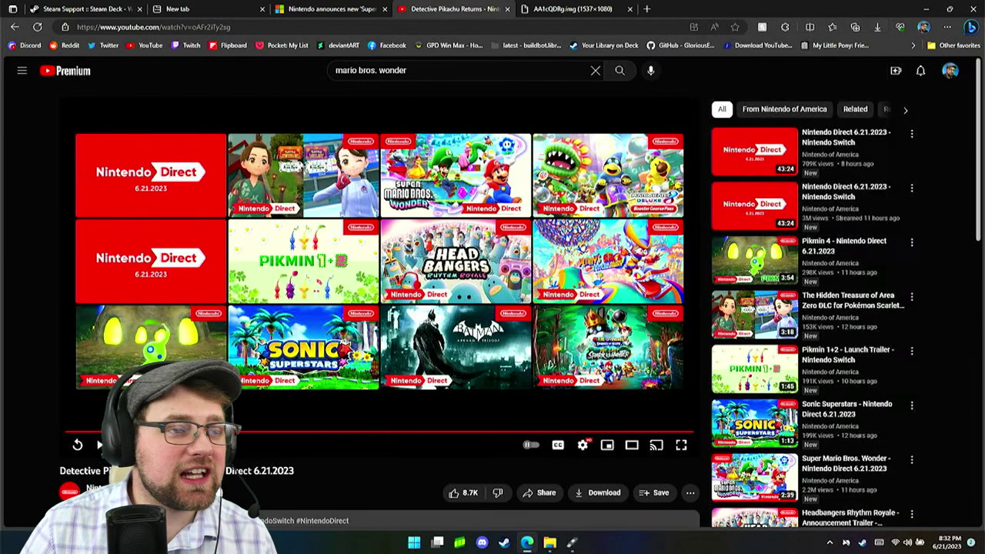
{"action": "left_click", "coordinate": [550, 542]}
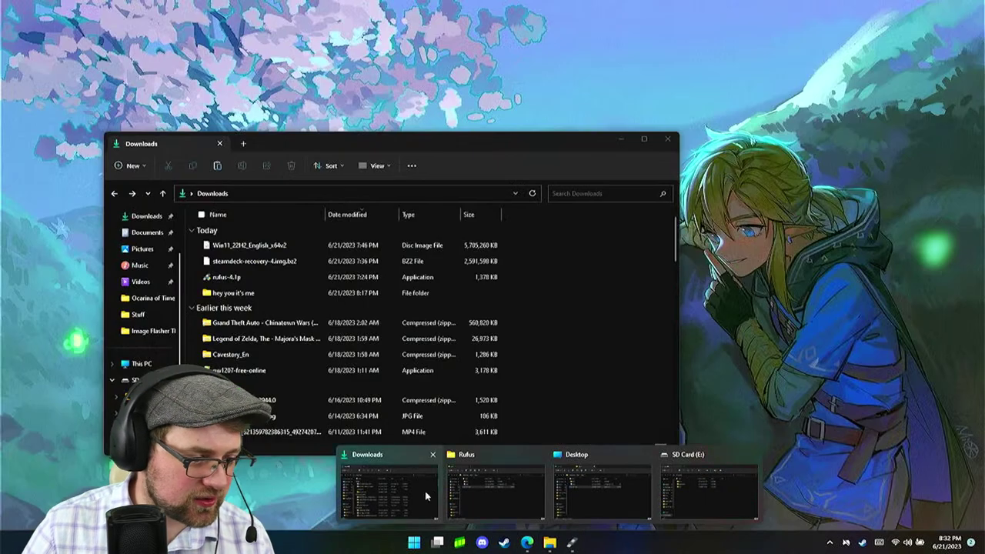
{"action": "left_click", "coordinate": [425, 492]}
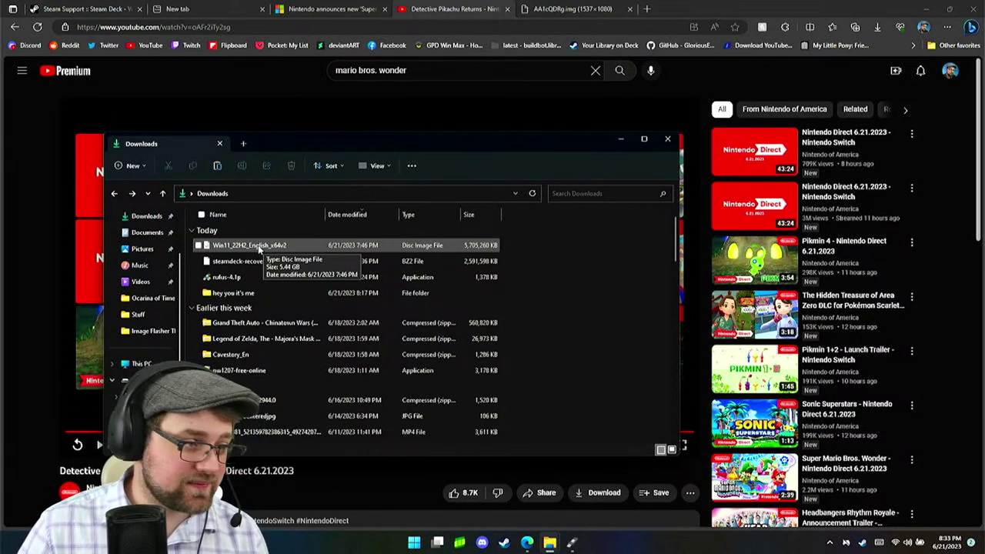
{"action": "left_click_drag", "start_coordinate": [348, 142], "coordinate": [473, 145]}
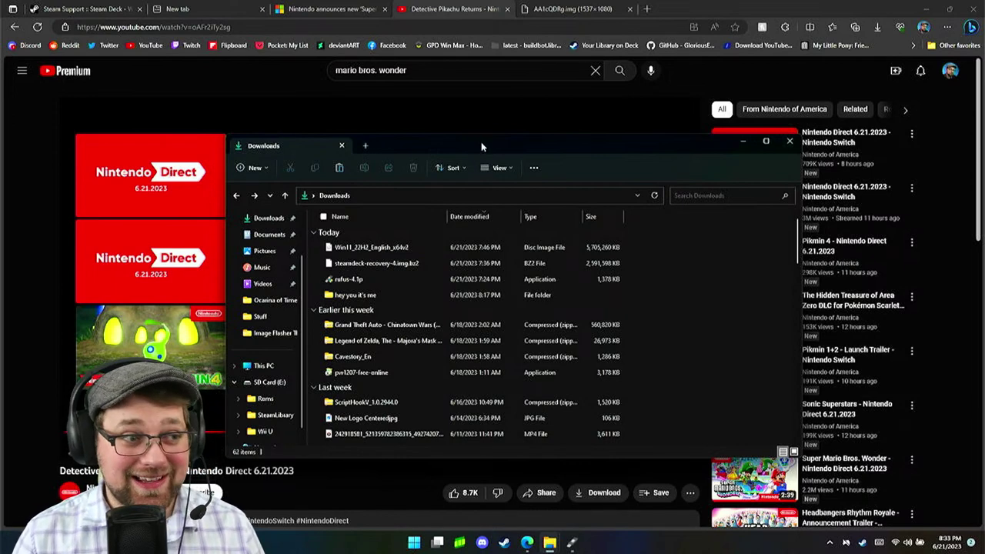
{"action": "left_click_drag", "start_coordinate": [481, 142], "coordinate": [587, 125]}
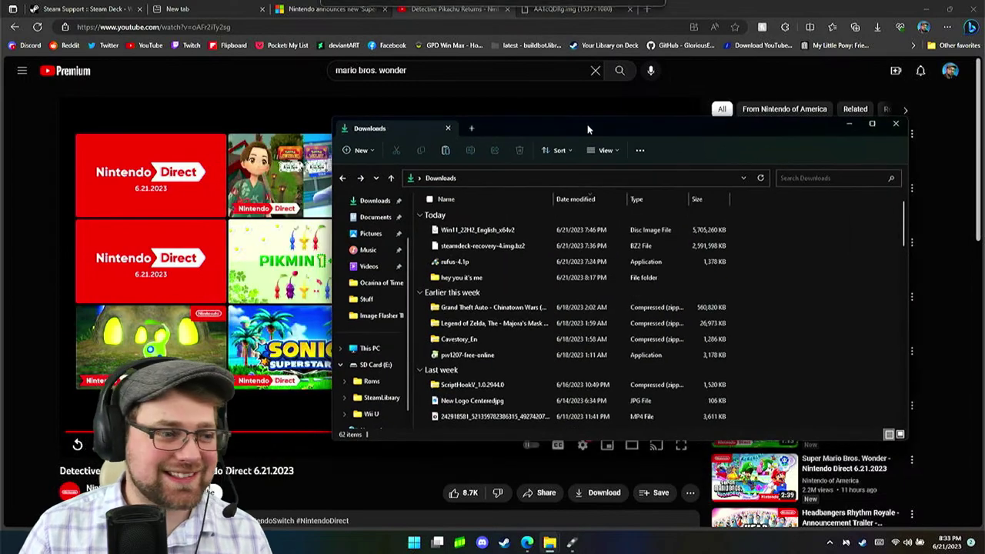
Minimize the browser and all File Explorer windows, leaving only Rufus and its log on the desktop
{"action": "left_click", "coordinate": [925, 8]}
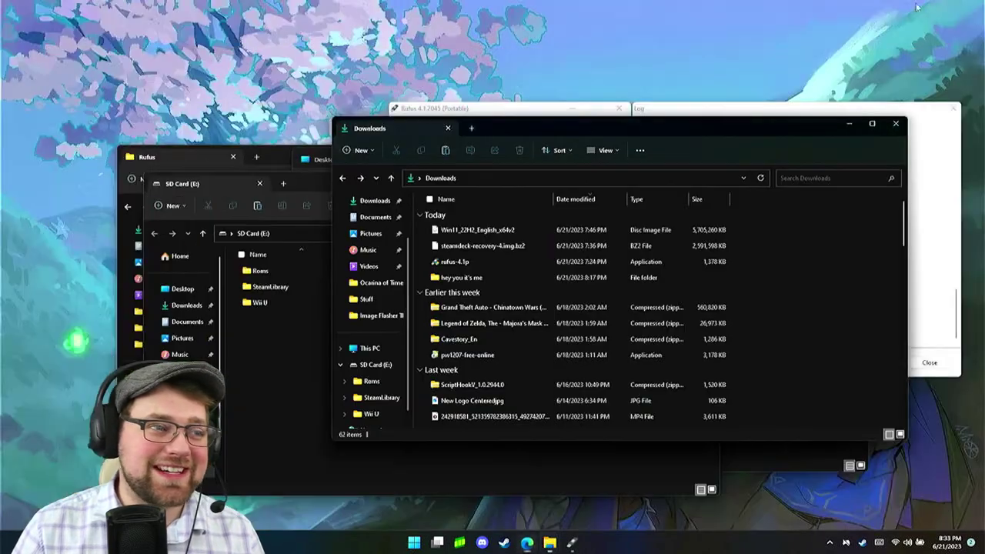
{"action": "left_click", "coordinate": [278, 158]}
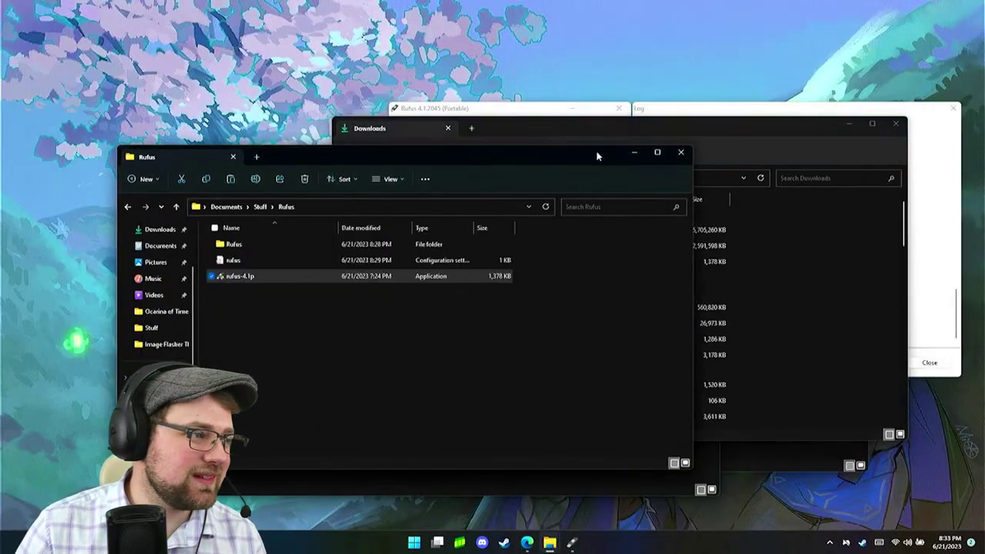
{"action": "left_click", "coordinate": [637, 154]}
{"action": "left_click", "coordinate": [309, 181]}
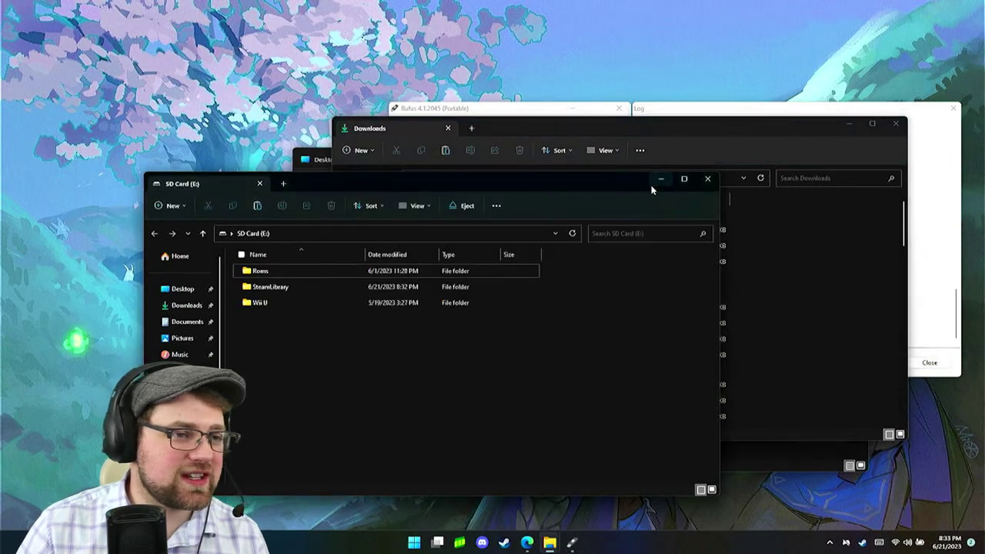
{"action": "left_click", "coordinate": [660, 178]}
{"action": "left_click", "coordinate": [308, 153]}
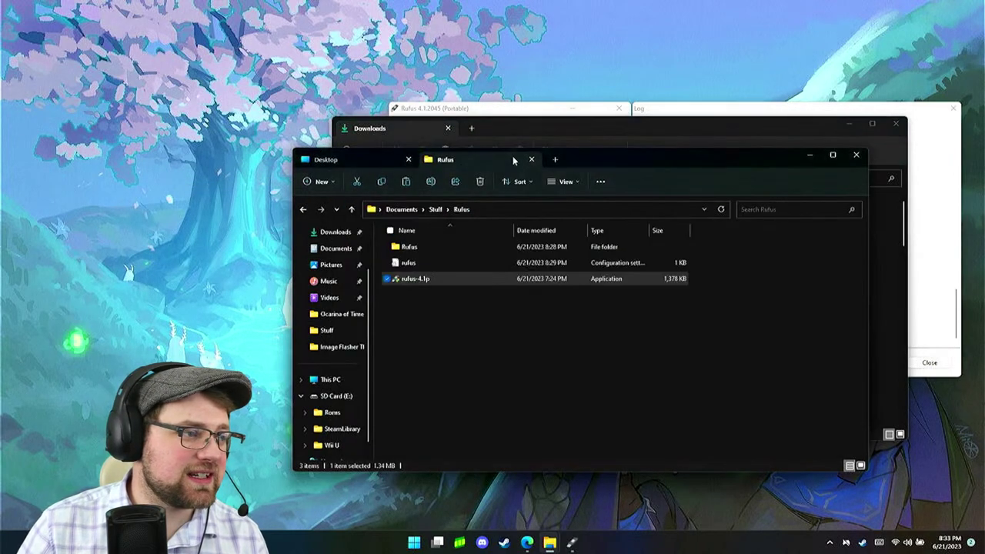
{"action": "left_click", "coordinate": [809, 155]}
{"action": "left_click", "coordinate": [849, 123]}
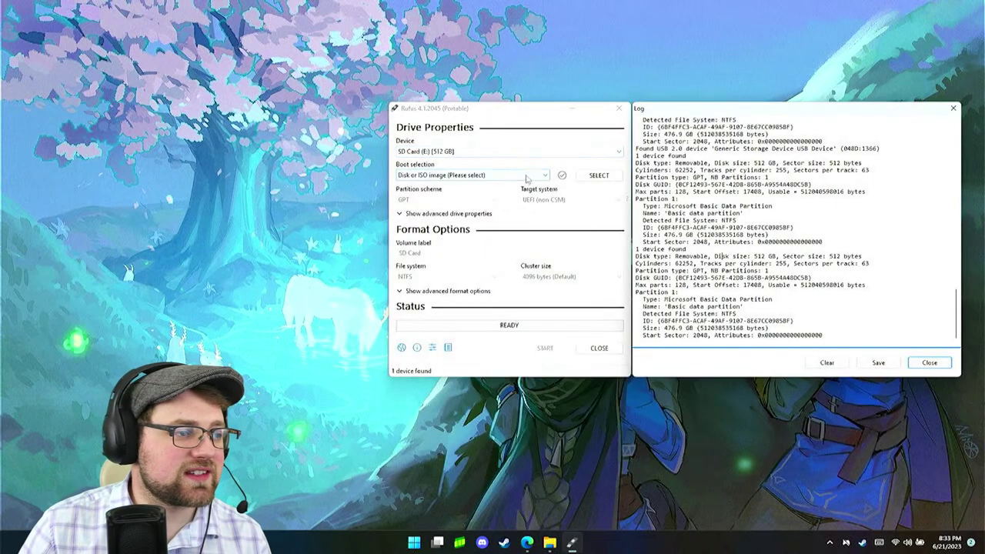
Load the Win11_22H2_English_x64v2 disc image from Downloads as the Rufus boot selection
{"action": "left_click", "coordinate": [527, 176]}
{"action": "left_click", "coordinate": [600, 175]}
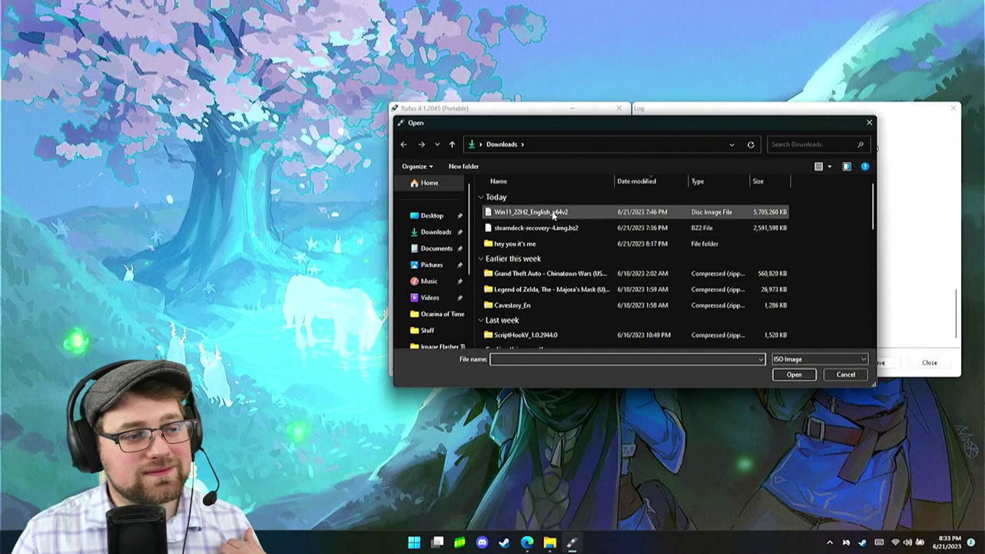
{"action": "left_click", "coordinate": [552, 216]}
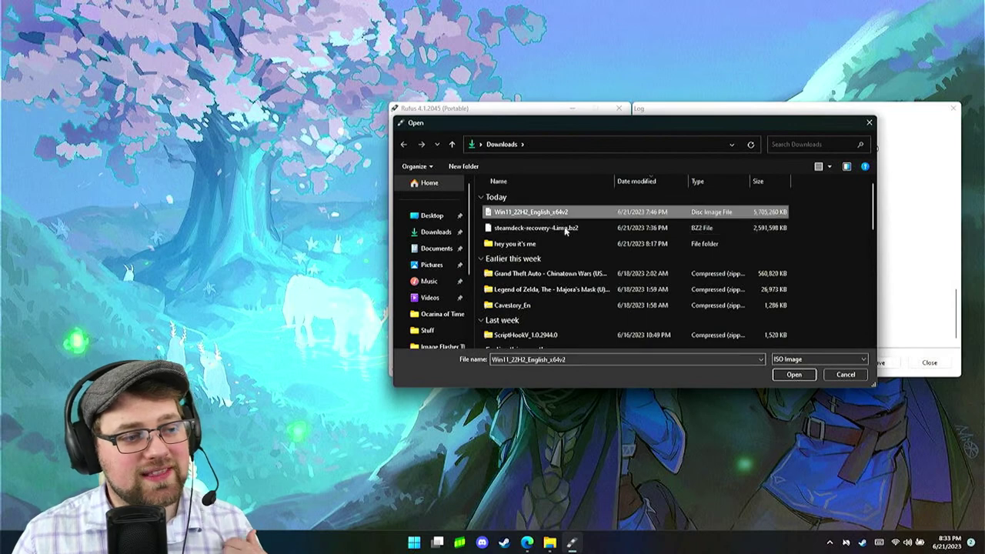
{"action": "left_click", "coordinate": [794, 374]}
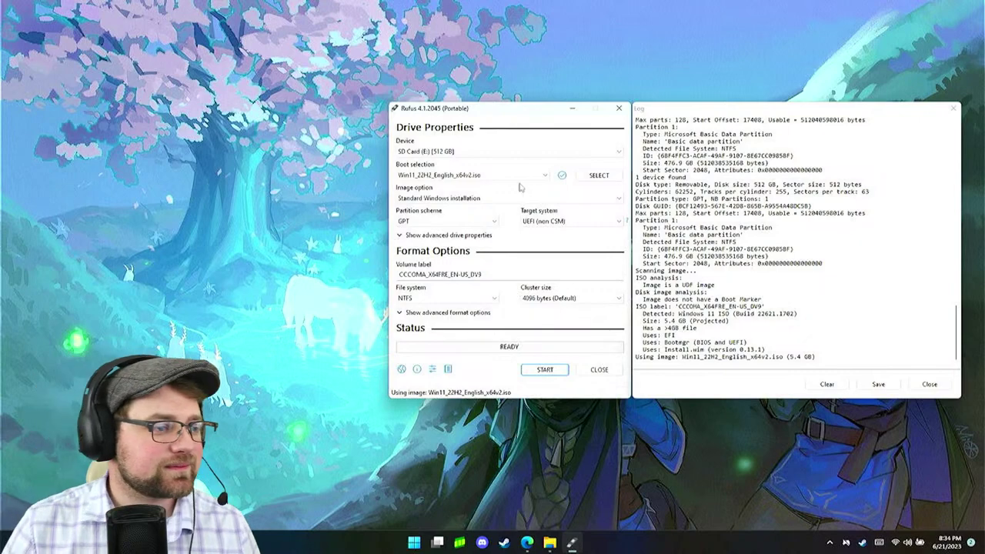
{"action": "left_click", "coordinate": [551, 373]}
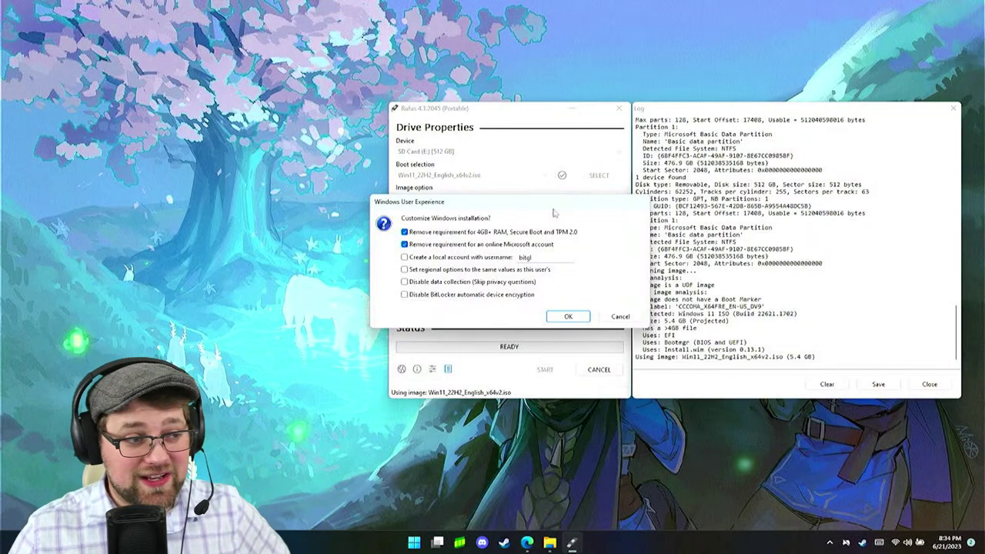
{"action": "left_click_drag", "start_coordinate": [553, 210], "coordinate": [573, 204]}
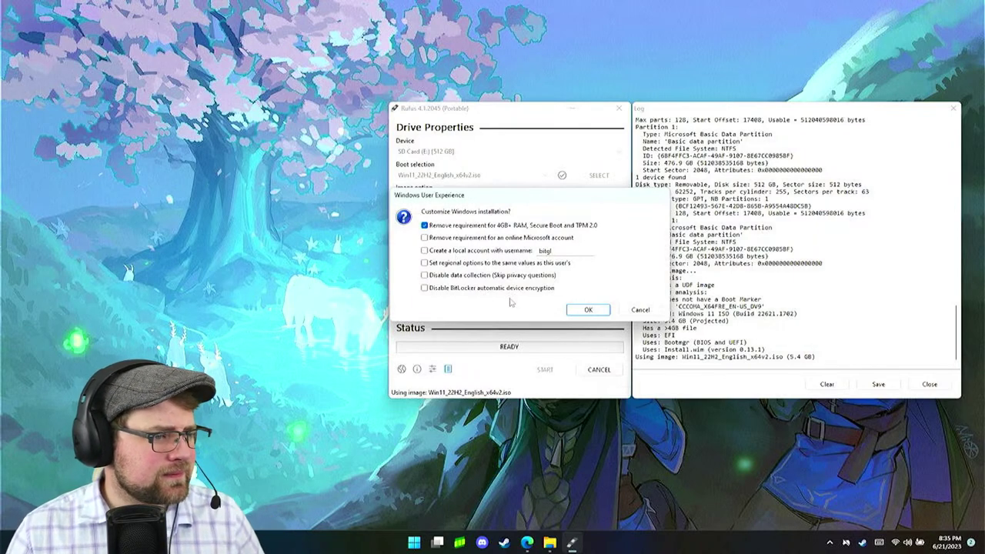
{"action": "left_click_drag", "start_coordinate": [569, 202], "coordinate": [573, 235]}
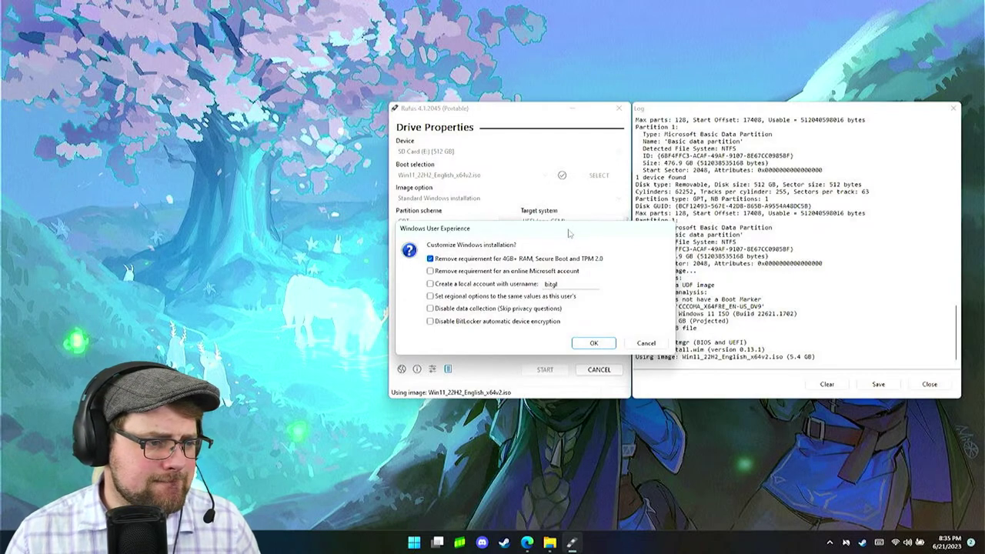
{"action": "left_click_drag", "start_coordinate": [568, 232], "coordinate": [522, 269]}
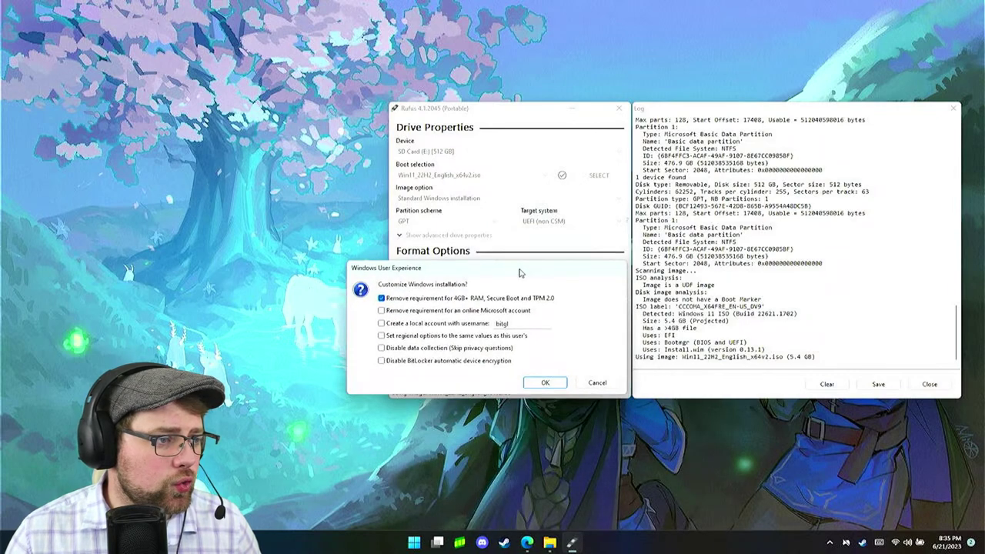
{"action": "left_click", "coordinate": [597, 382]}
Set the image option to Windows To Go and try to start the write, cancelling at the Windows version selection
{"action": "left_click", "coordinate": [588, 202]}
{"action": "left_click", "coordinate": [530, 215]}
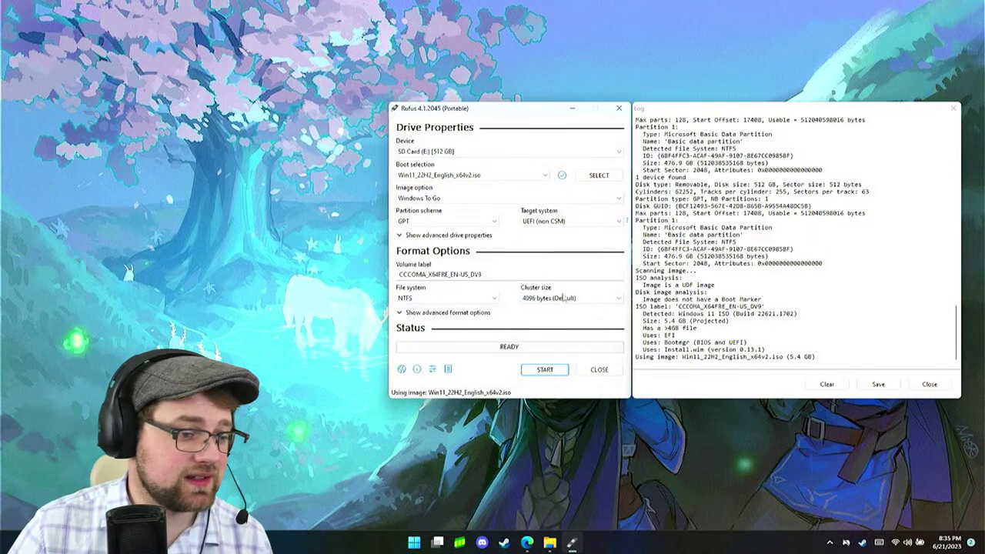
{"action": "left_click", "coordinate": [558, 371]}
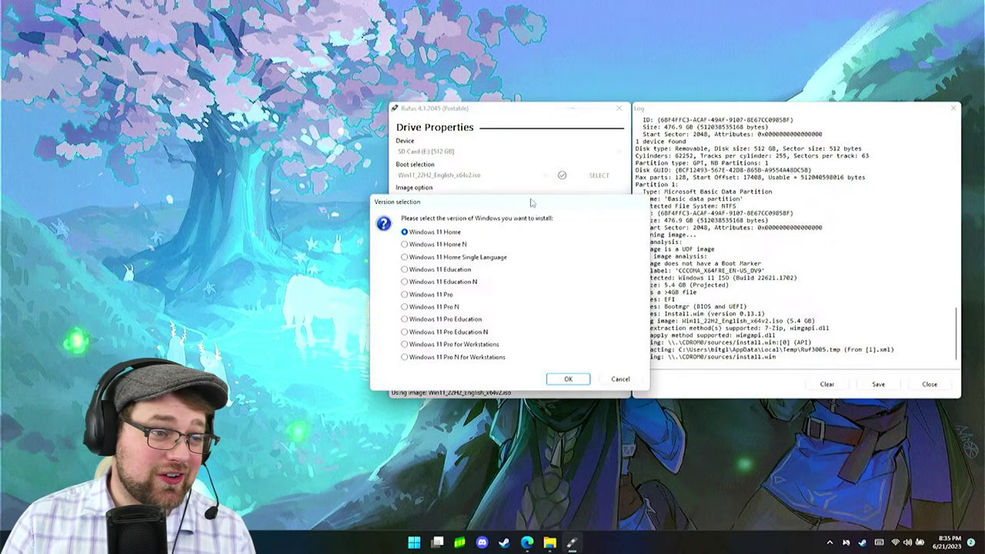
{"action": "left_click_drag", "start_coordinate": [532, 205], "coordinate": [568, 209]}
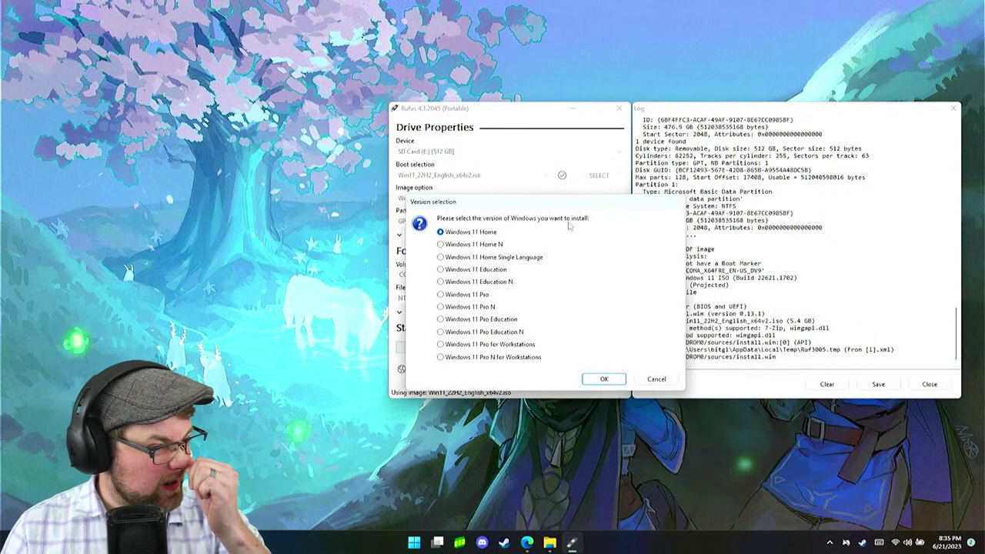
{"action": "left_click", "coordinate": [665, 382]}
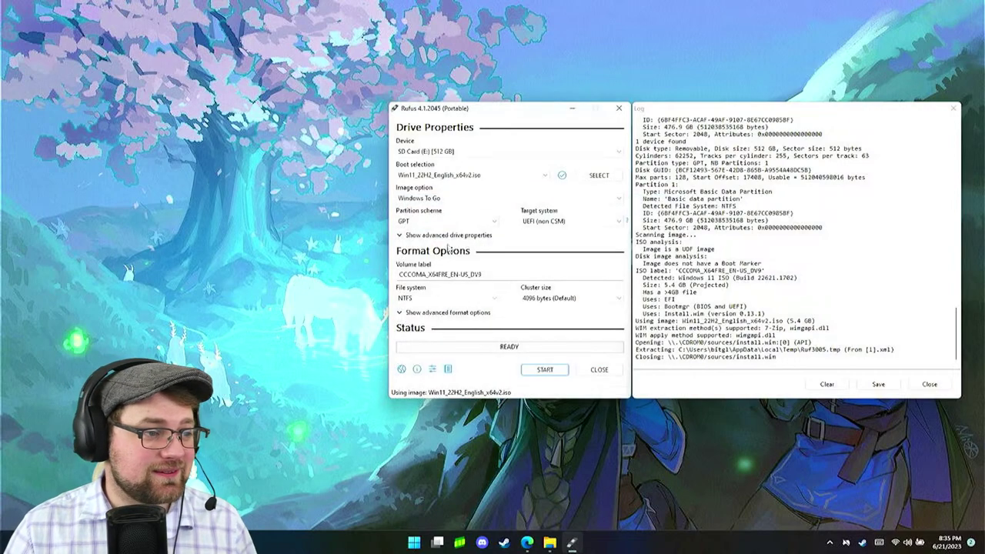
Restart Rufus from its folder with permission to make changes, and load the Win11_22H2_English_x64v2 disc image as the boot selection
{"action": "left_click", "coordinate": [600, 370]}
{"action": "mouse_move", "coordinate": [560, 541]}
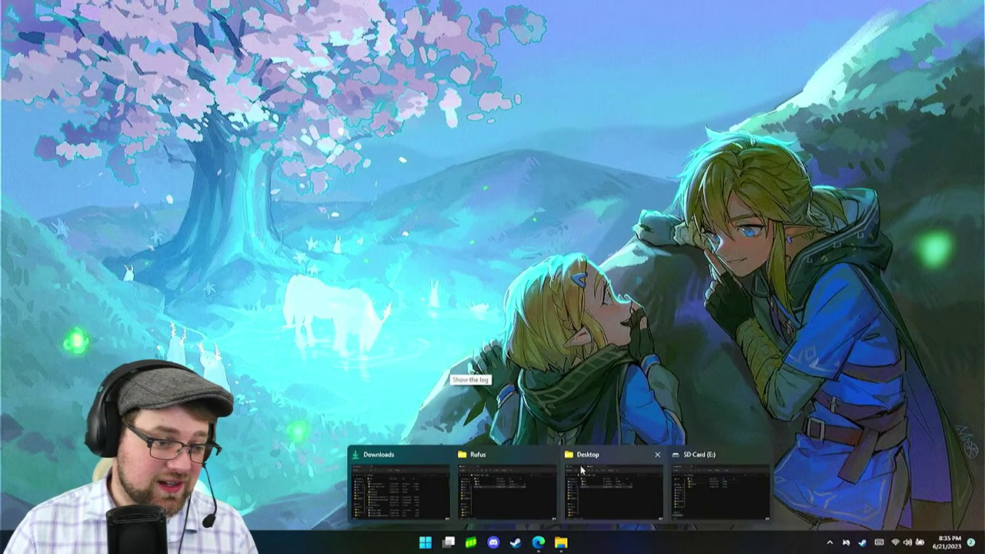
{"action": "left_click", "coordinate": [506, 489]}
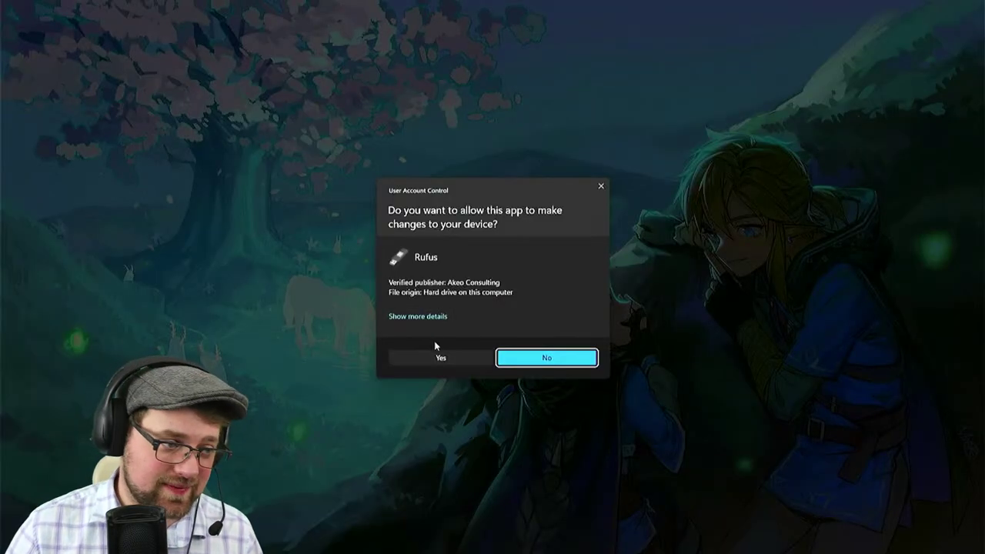
{"action": "left_click", "coordinate": [441, 356]}
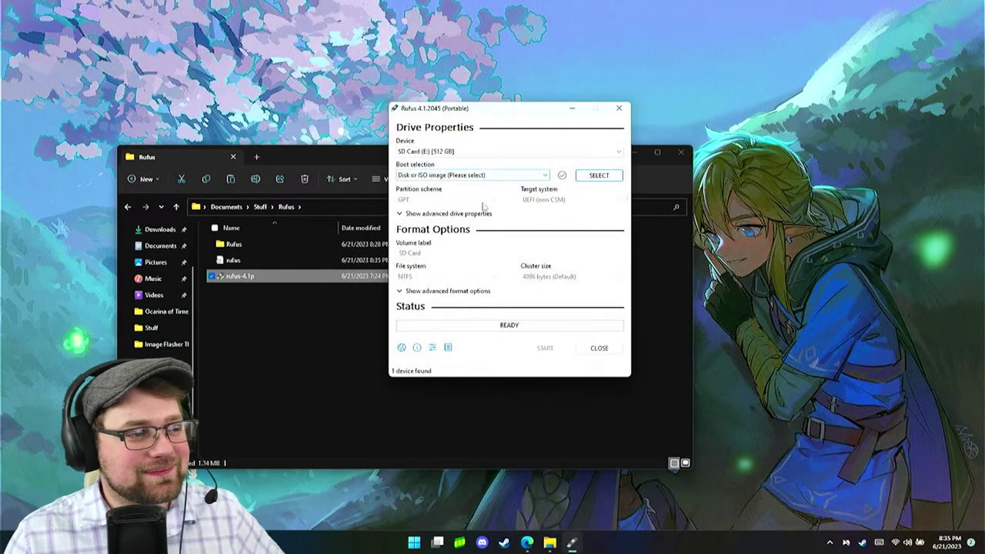
{"action": "left_click", "coordinate": [597, 177]}
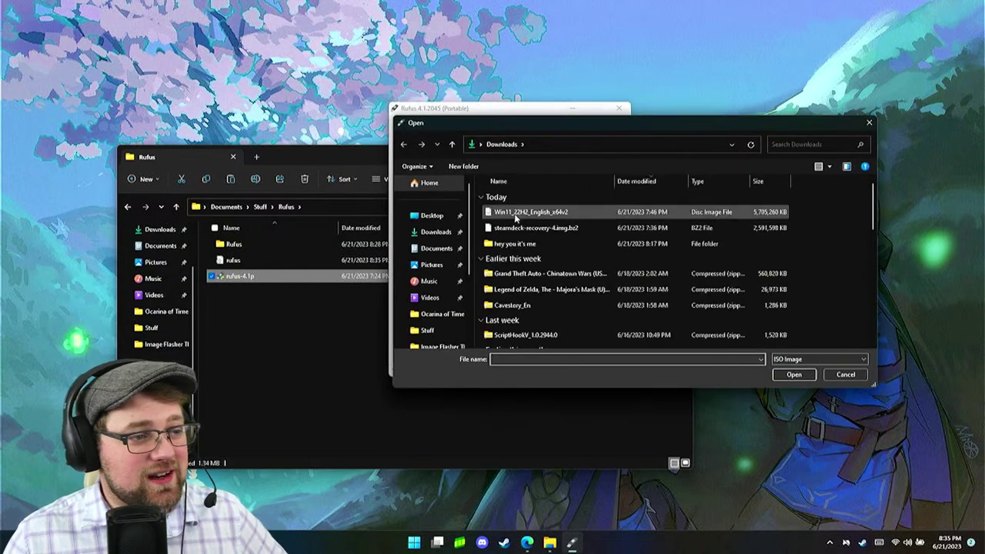
{"action": "double_click", "coordinate": [515, 214]}
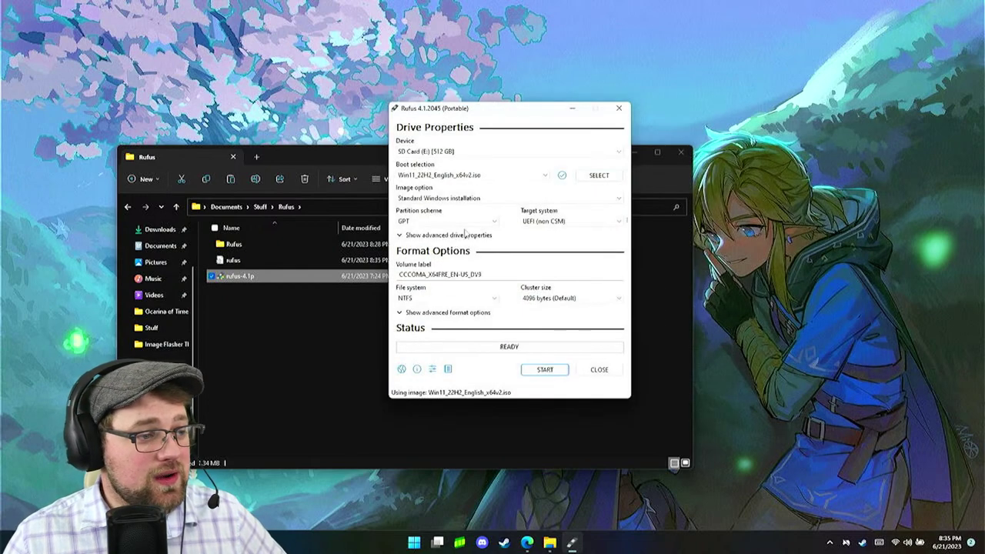
Set the image option to Windows To Go for the SD card
{"action": "left_click", "coordinate": [454, 198]}
{"action": "left_click", "coordinate": [462, 215]}
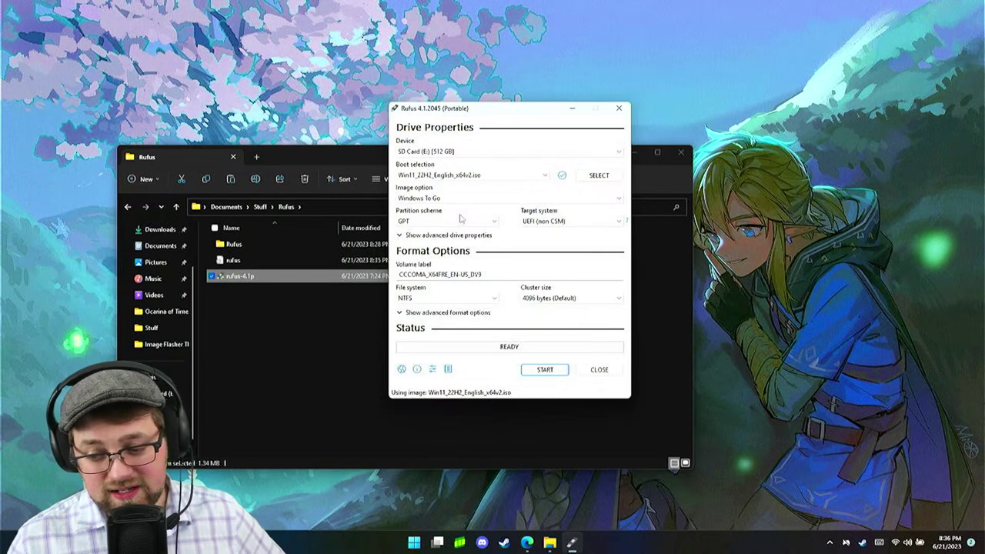
{"action": "mouse_move", "coordinate": [532, 206]}
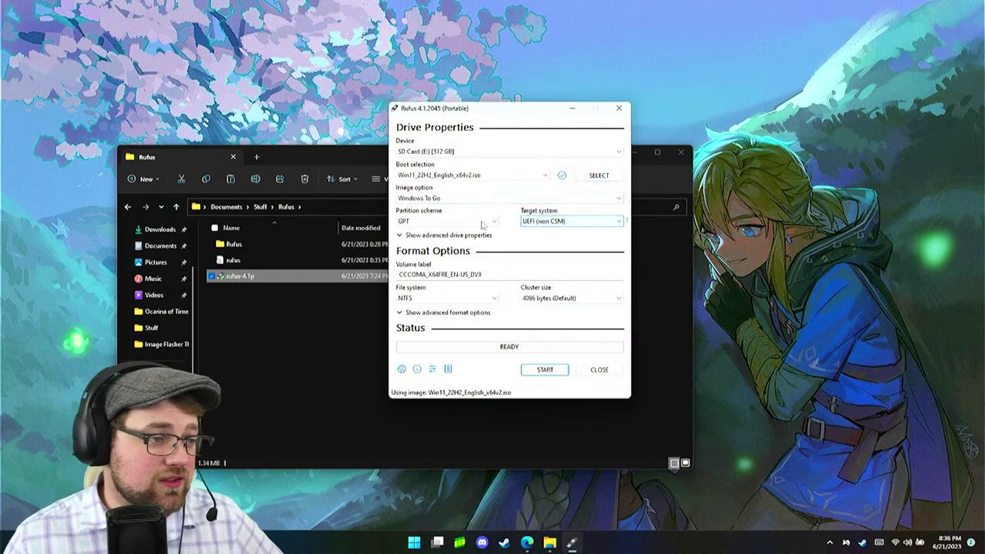
Start the write with Windows 11 Home, preventing Windows To Go from accessing internal disks and disabling data collection
{"action": "left_click", "coordinate": [546, 371]}
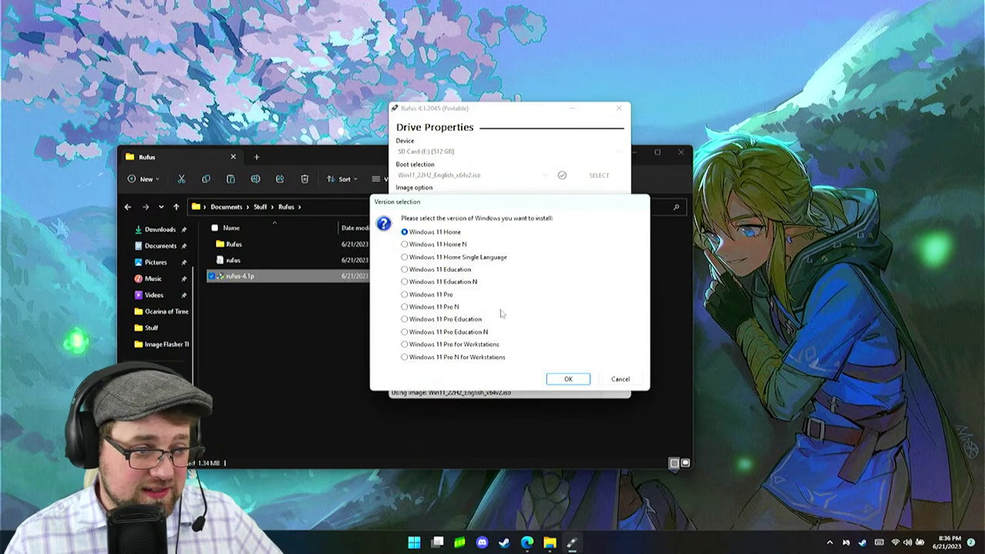
{"action": "left_click", "coordinate": [568, 380]}
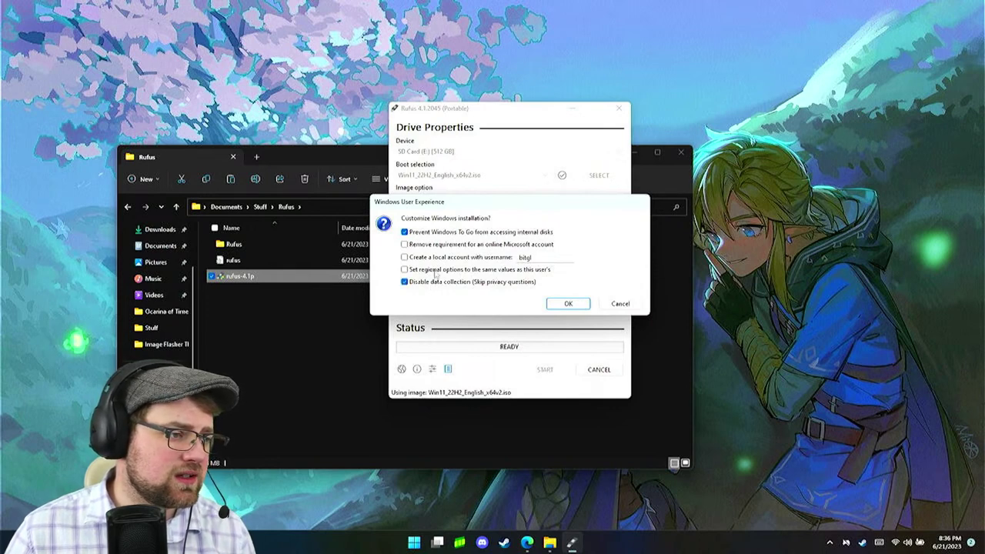
{"action": "left_click_drag", "start_coordinate": [483, 204], "coordinate": [531, 220]}
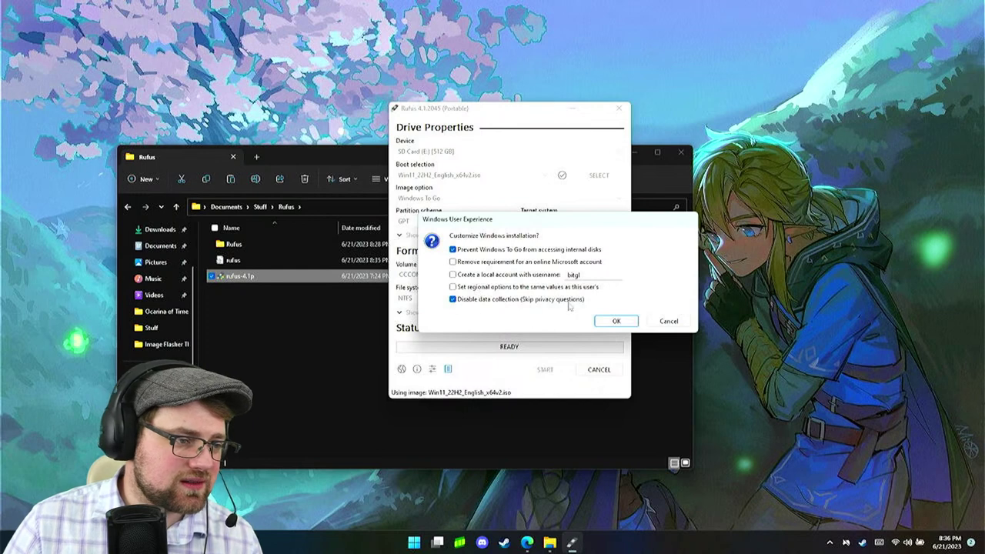
{"action": "left_click", "coordinate": [617, 321]}
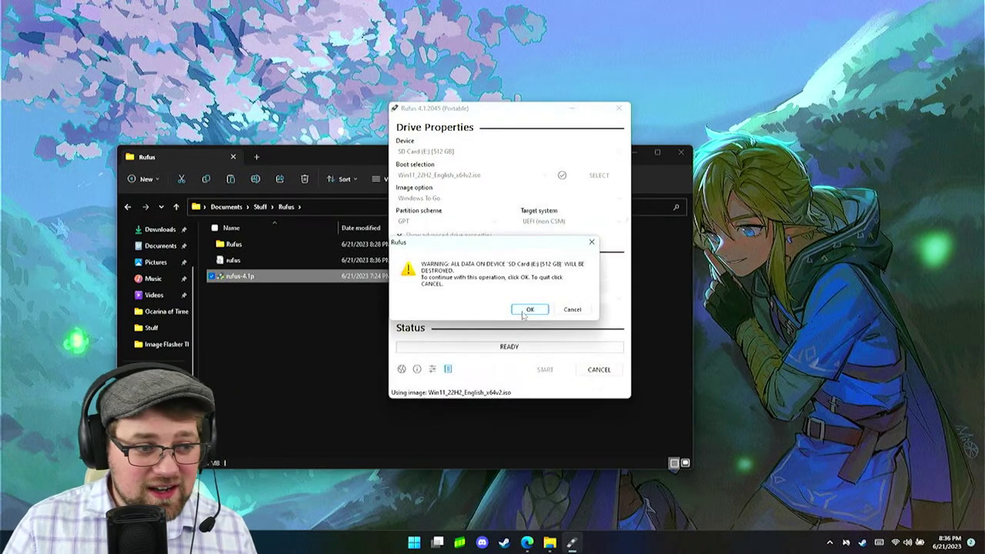
Check the SD card's Roms, SteamLibrary and Wii U folders, including Wii U's DATA folder, and close that File Explorer window
{"action": "left_click", "coordinate": [549, 542]}
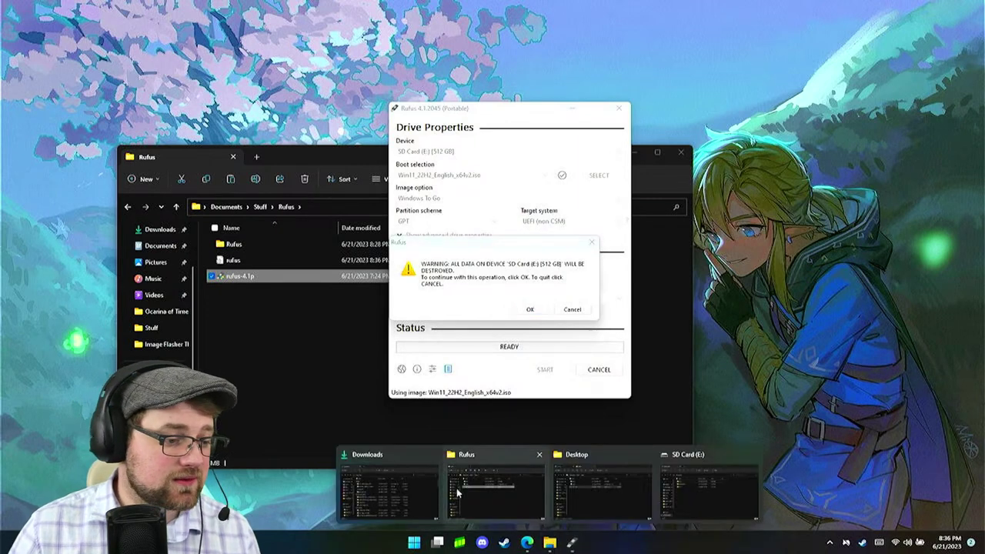
{"action": "left_click", "coordinate": [613, 493]}
{"action": "left_click", "coordinate": [336, 380]}
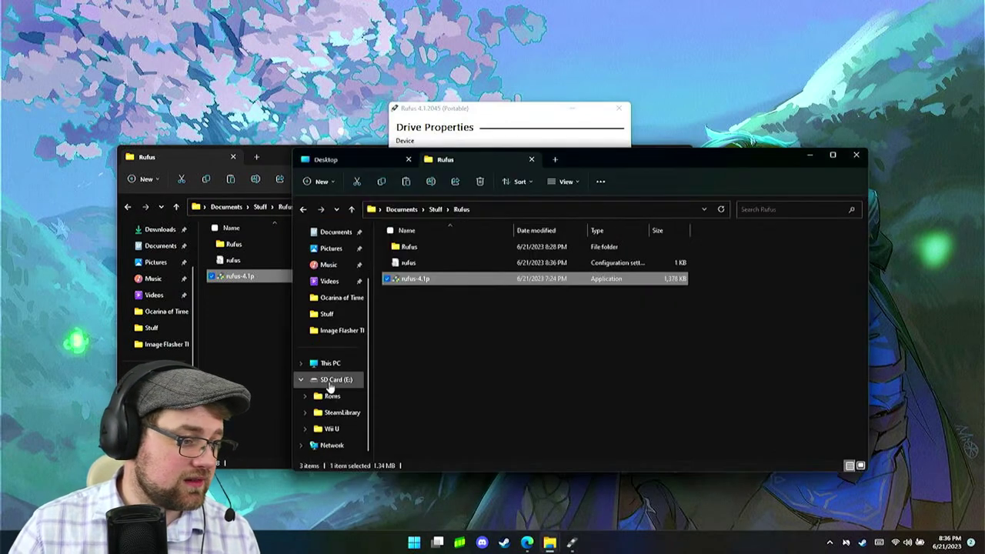
{"action": "left_click", "coordinate": [332, 395]}
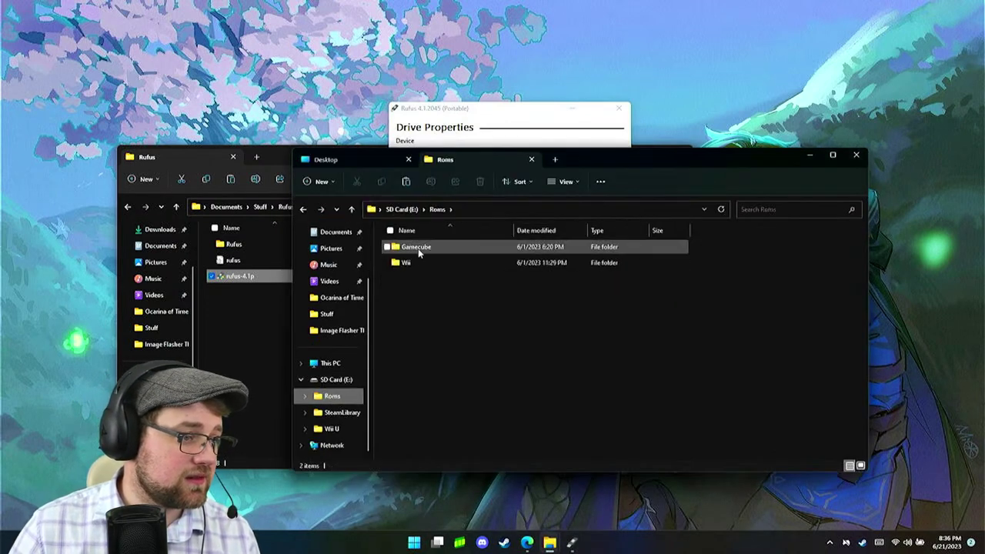
{"action": "left_click", "coordinate": [341, 414]}
{"action": "left_click", "coordinate": [342, 428]}
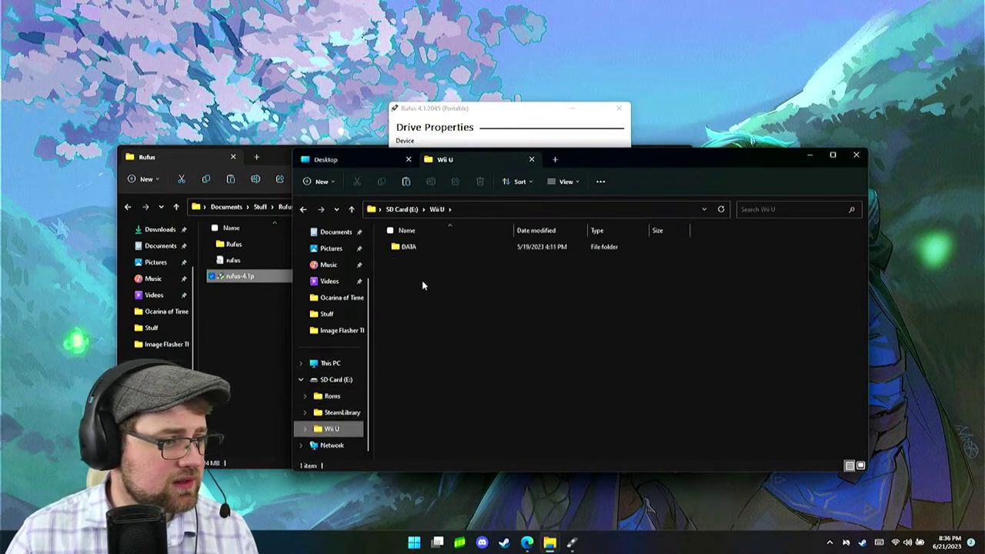
{"action": "double_click", "coordinate": [419, 248]}
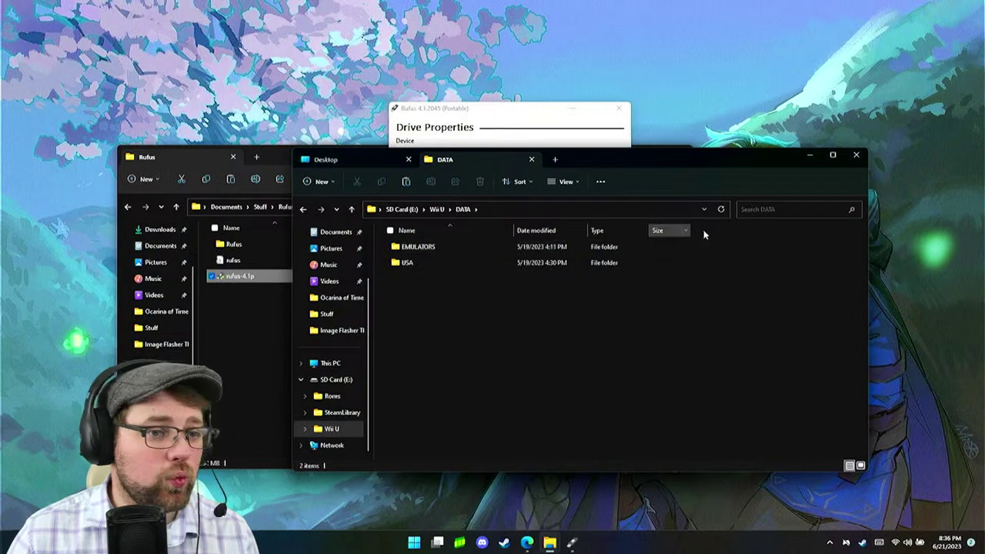
{"action": "left_click", "coordinate": [854, 155]}
Confirm erasing SD Card (E:) to begin the write, and bring Rufus in front of the File Explorer windows to watch its progress
{"action": "left_click", "coordinate": [527, 310]}
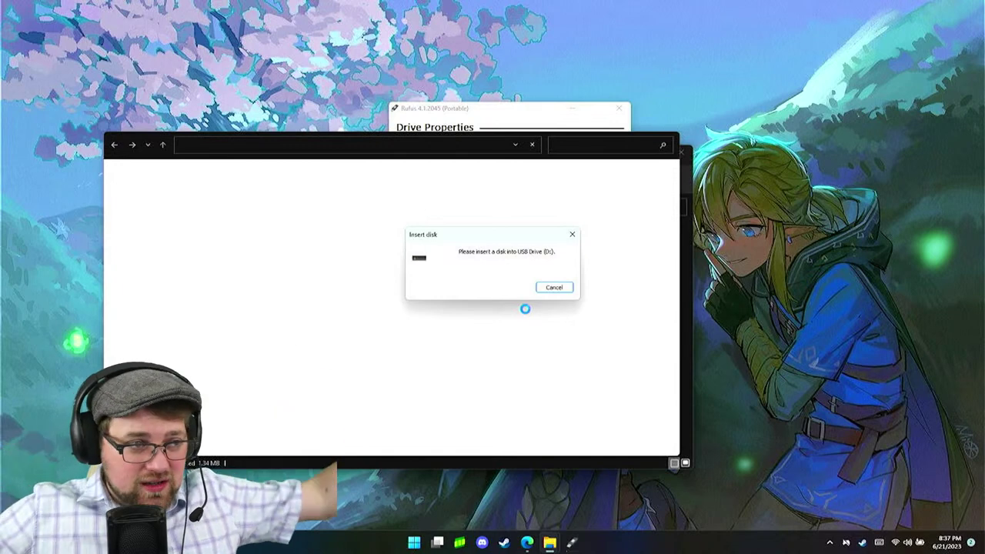
{"action": "left_click", "coordinate": [514, 111]}
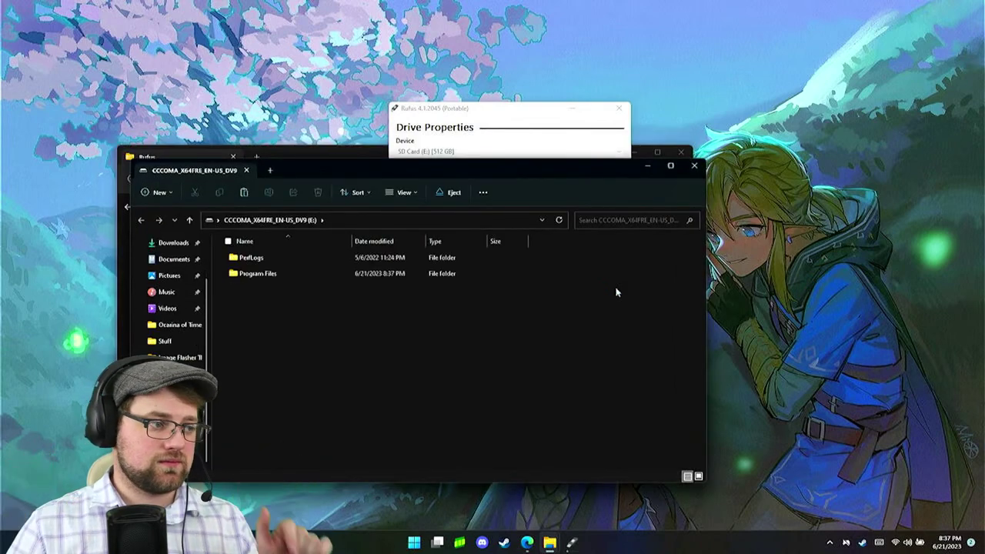
{"action": "left_click", "coordinate": [513, 115]}
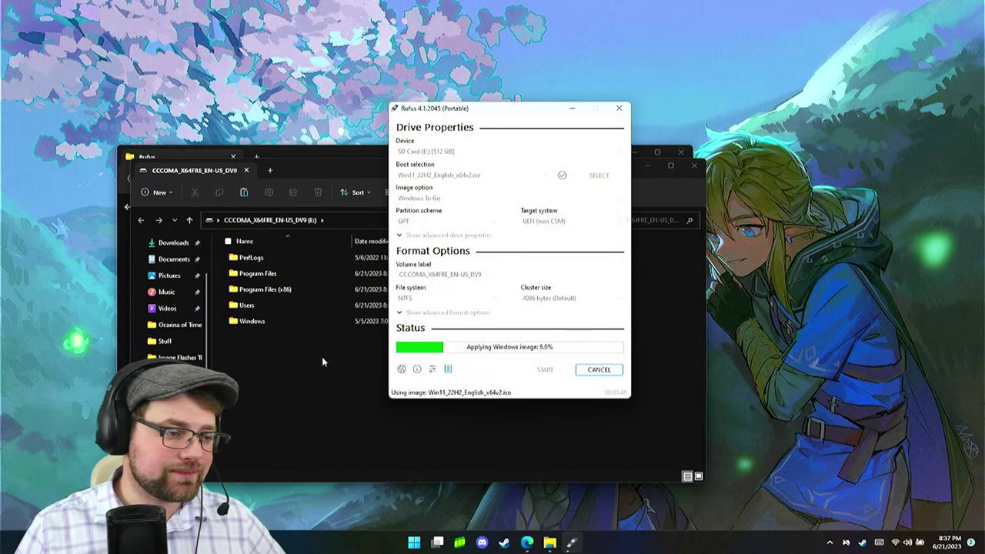
{"action": "left_click_drag", "start_coordinate": [534, 112], "coordinate": [439, 146]}
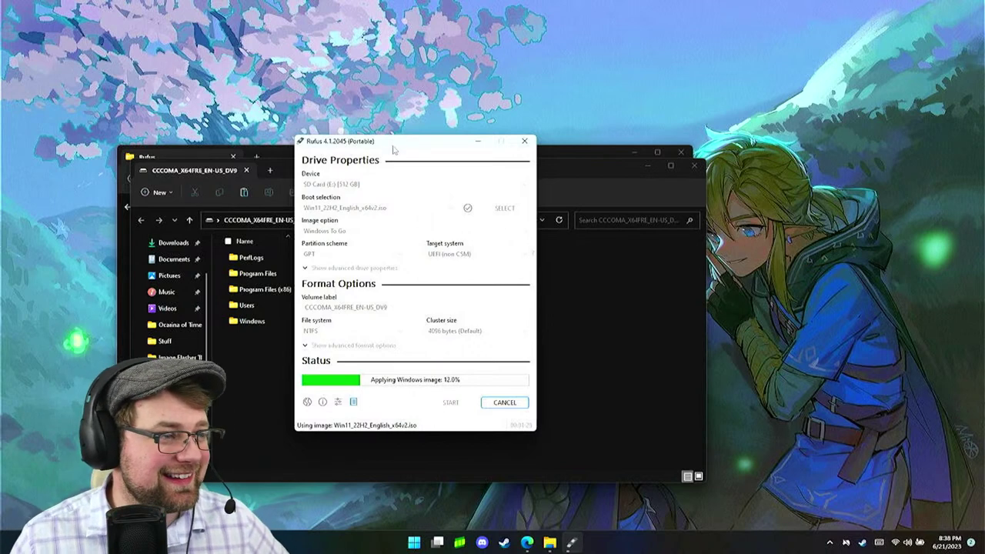
{"action": "left_click_drag", "start_coordinate": [393, 147], "coordinate": [455, 124]}
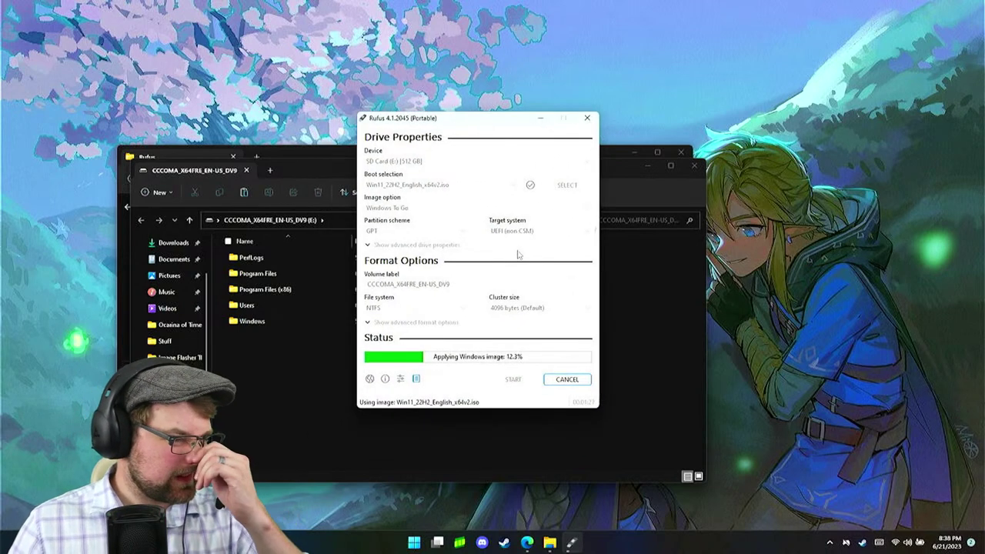
Switch to Microsoft Edge and open Twitter in a new tab while Rufus keeps writing the image
{"action": "mouse_move", "coordinate": [529, 543]}
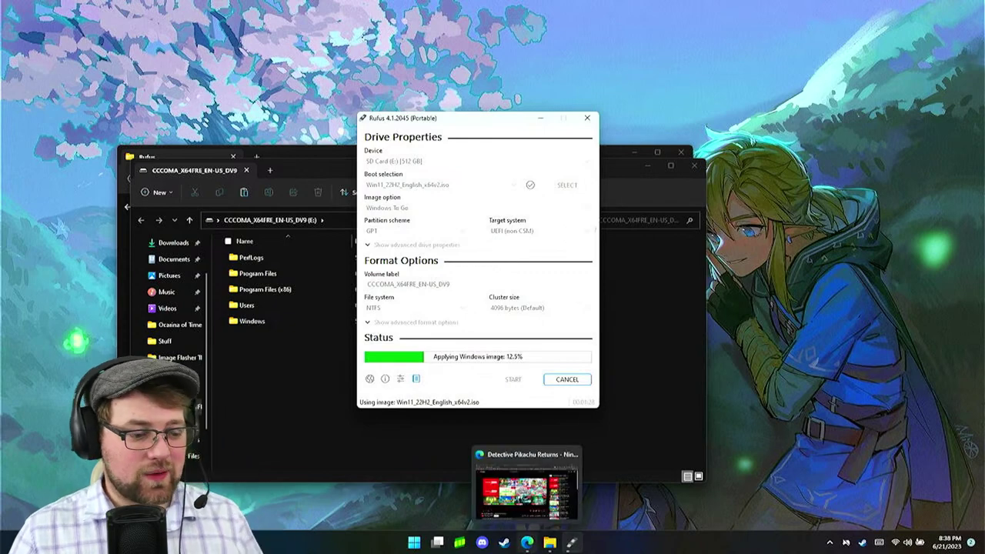
{"action": "left_click", "coordinate": [523, 546]}
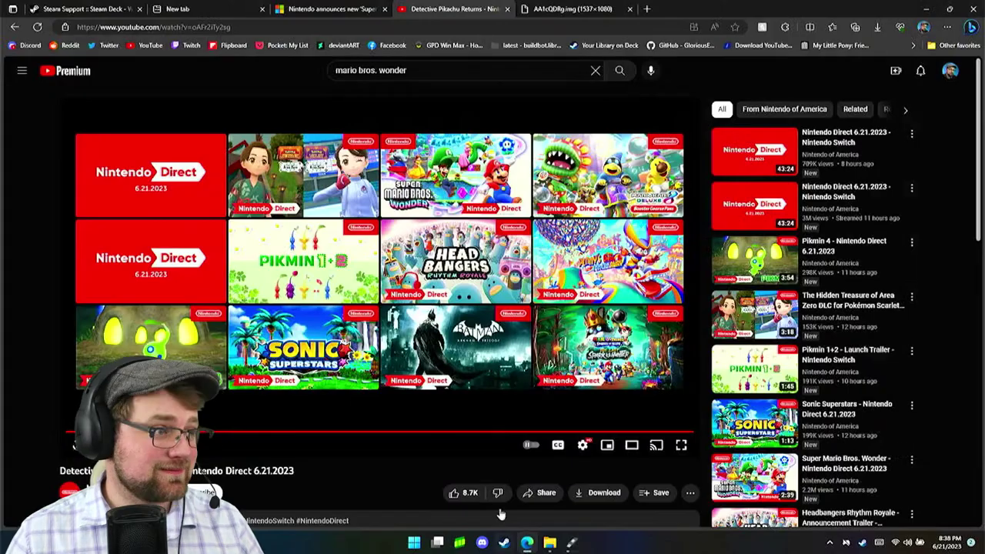
{"action": "left_click", "coordinate": [646, 8]}
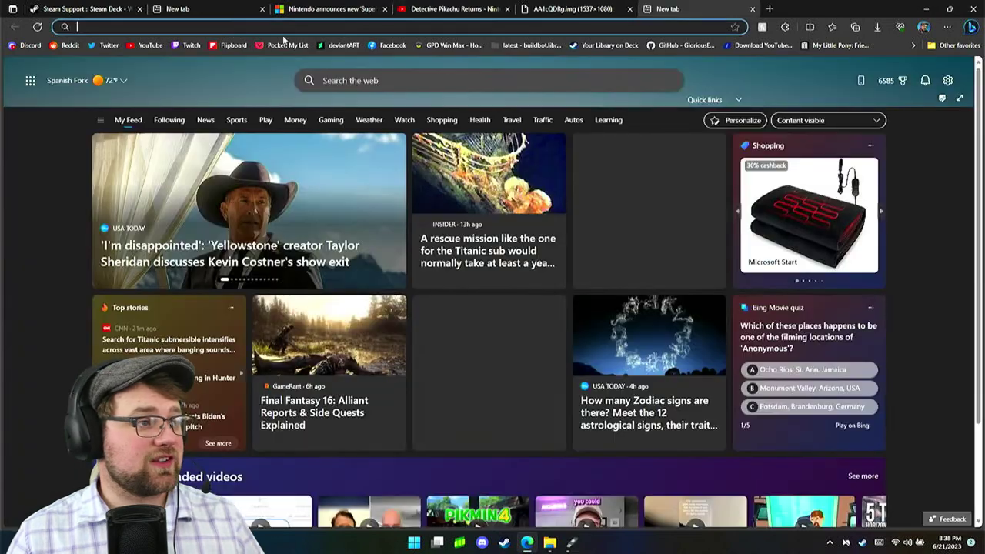
{"action": "left_click", "coordinate": [108, 46]}
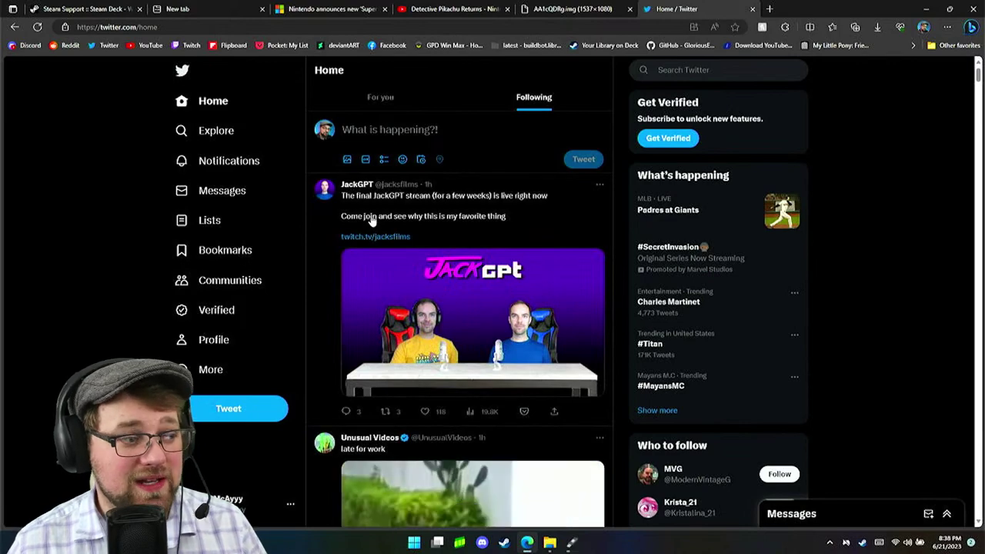
Look through the recent tweets in the Following feed
{"action": "scroll", "coordinate": [375, 222], "scroll_direction": "down", "scroll_amount": 4}
{"action": "scroll", "coordinate": [377, 223], "scroll_direction": "down", "scroll_amount": 4}
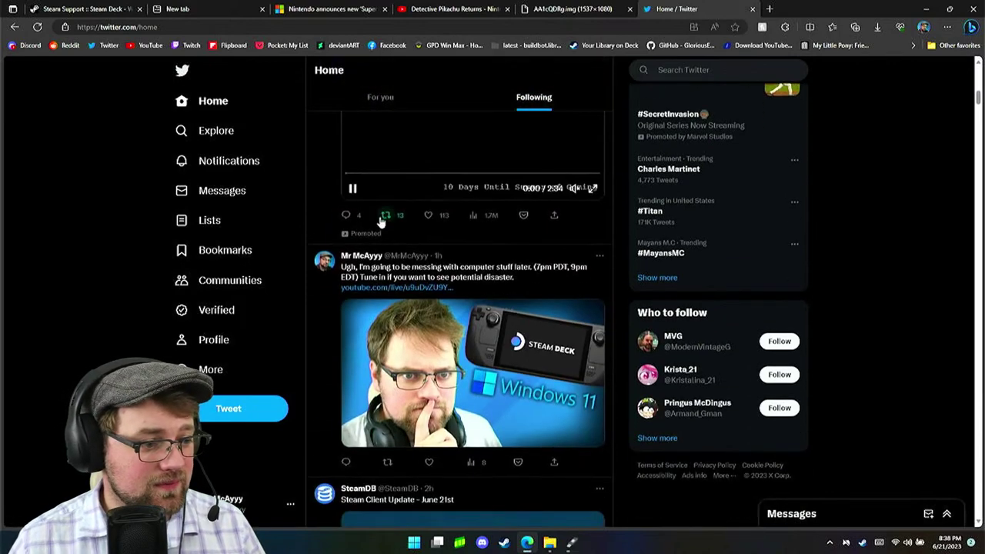
{"action": "scroll", "coordinate": [391, 264], "scroll_direction": "down", "scroll_amount": 15}
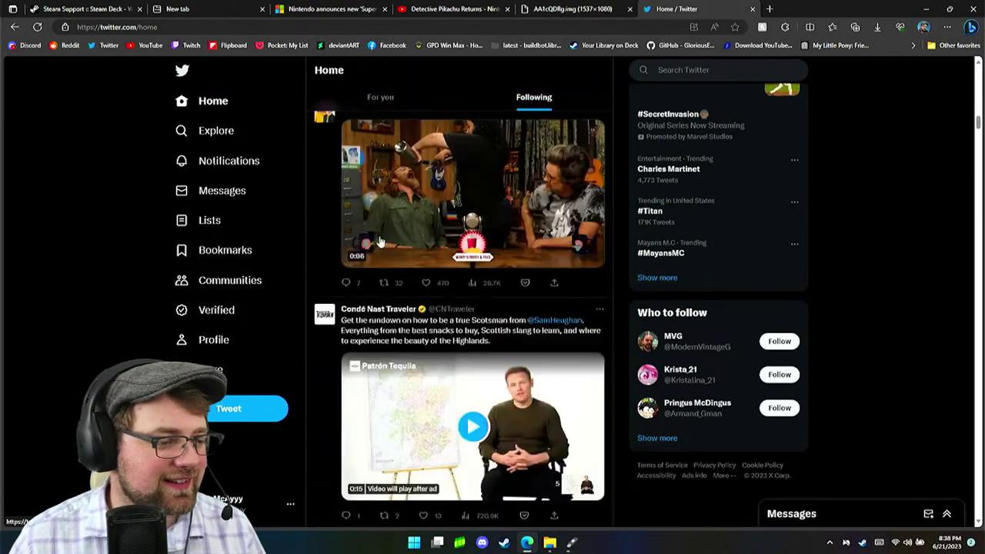
{"action": "scroll", "coordinate": [378, 242], "scroll_direction": "down", "scroll_amount": 4}
{"action": "scroll", "coordinate": [377, 238], "scroll_direction": "up", "scroll_amount": 2}
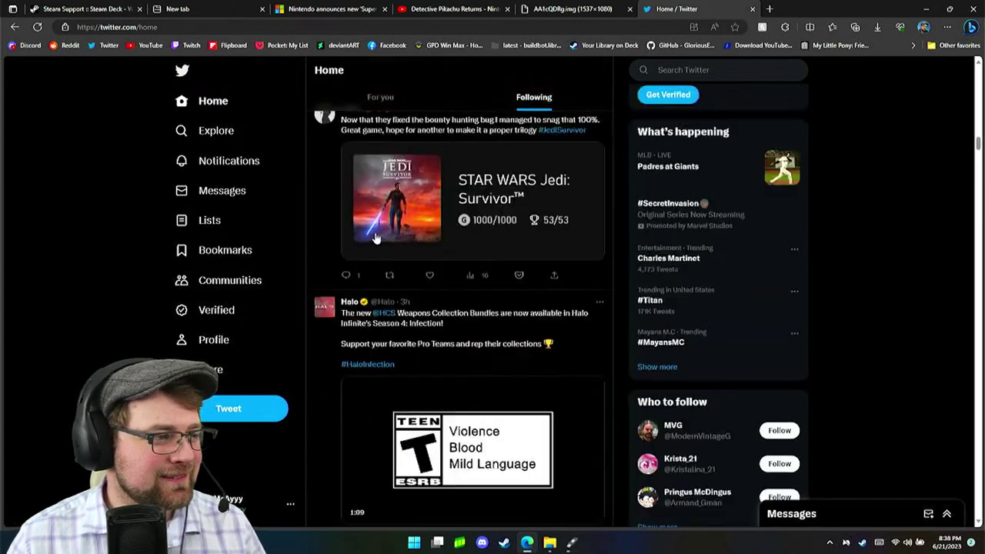
{"action": "scroll", "coordinate": [376, 236], "scroll_direction": "down", "scroll_amount": 4}
{"action": "scroll", "coordinate": [376, 235], "scroll_direction": "down", "scroll_amount": 10}
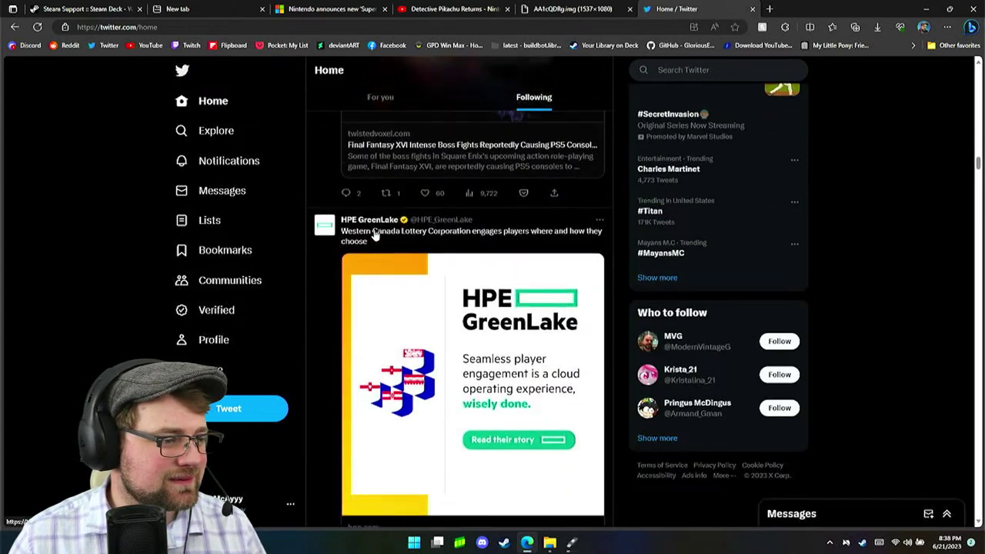
{"action": "scroll", "coordinate": [375, 233], "scroll_direction": "up", "scroll_amount": 4}
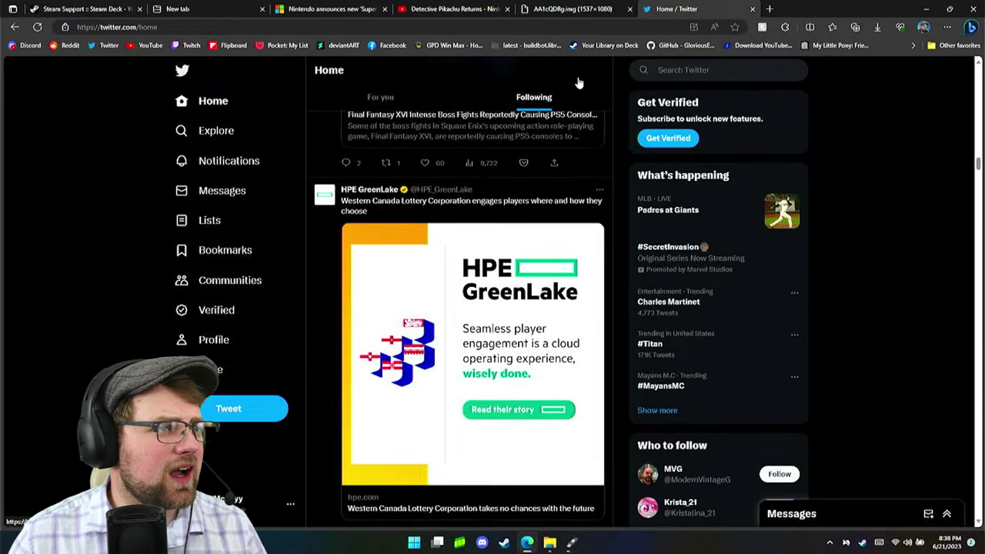
Search Twitter for "super mario bros. wonder"
{"action": "left_click", "coordinate": [691, 72]}
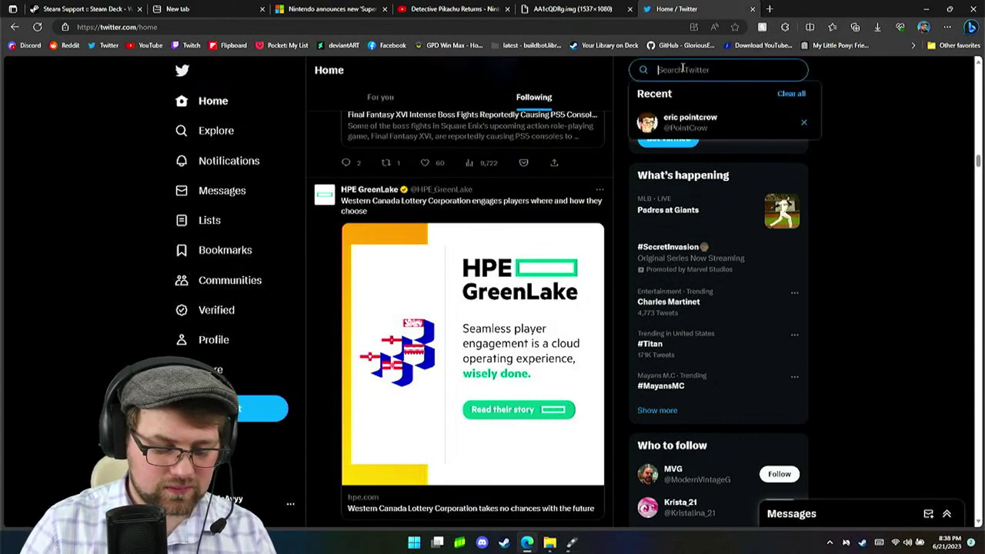
{"action": "type", "text": "super mario b"}
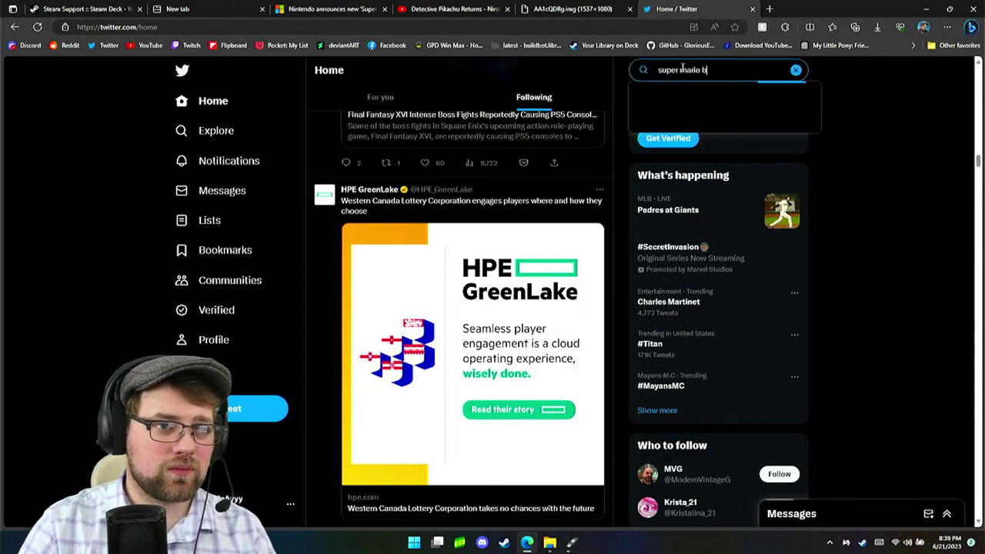
{"action": "type", "text": "ros. wonder"}
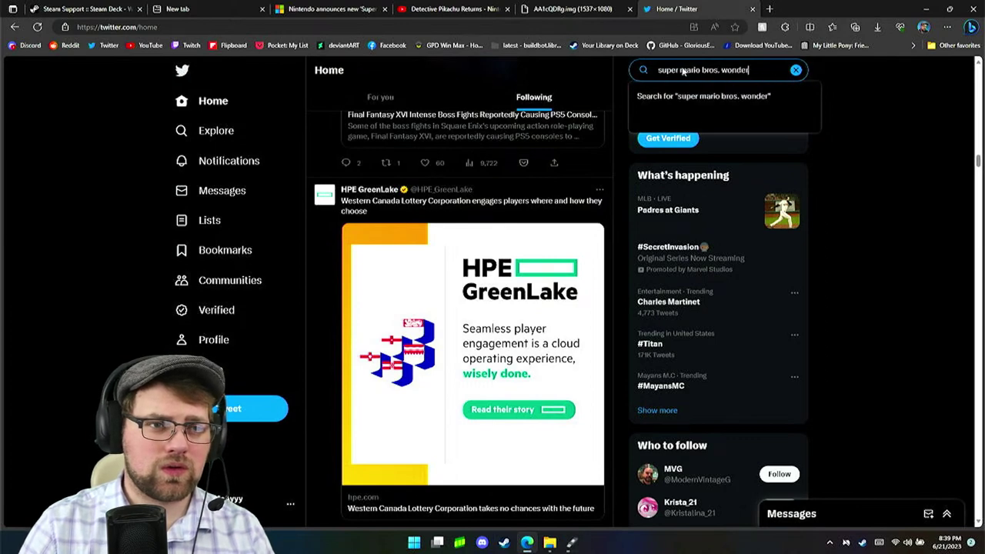
{"action": "key", "text": "Return"}
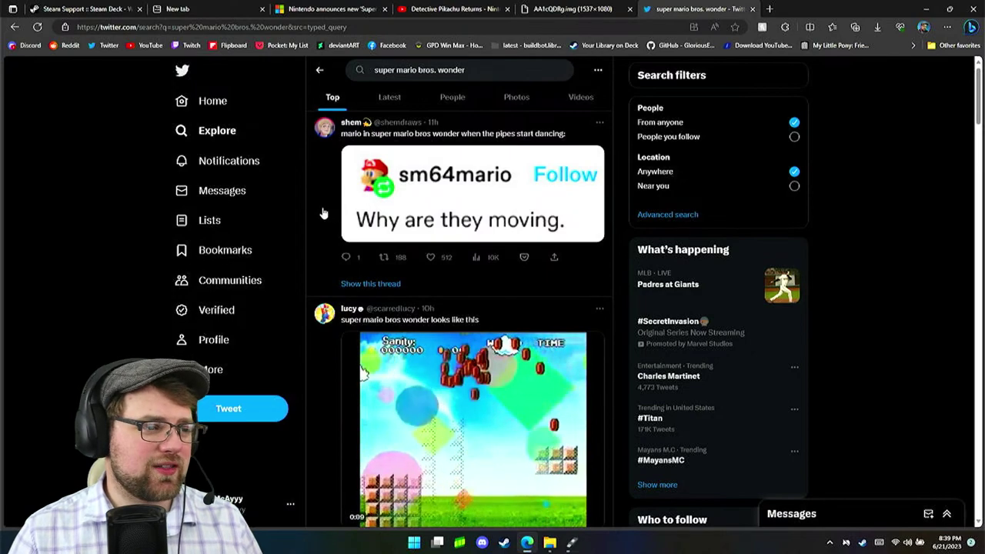
Find the tweet with the collage of Mario poses among the top results and open its image enlarged
{"action": "scroll", "coordinate": [323, 213], "scroll_direction": "down", "scroll_amount": 5}
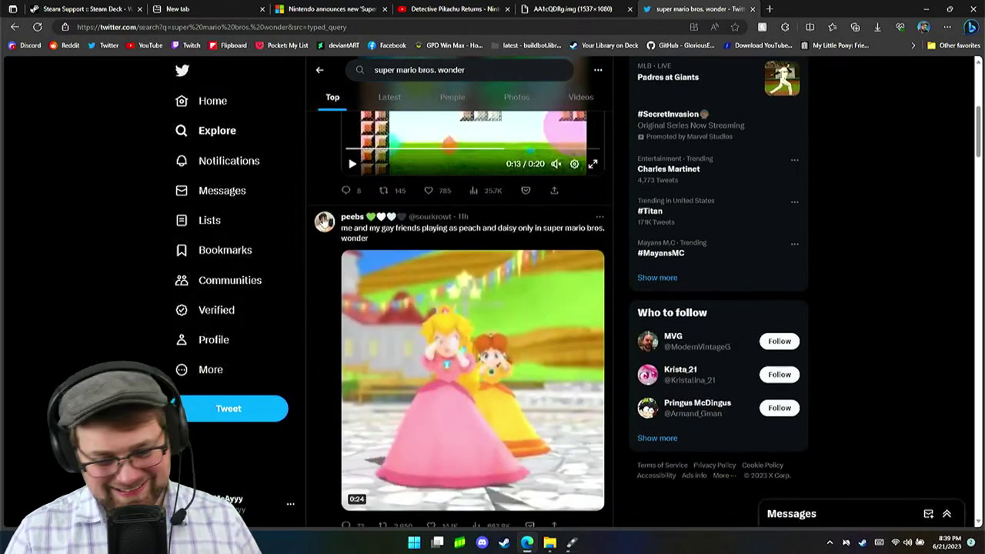
{"action": "mouse_move", "coordinate": [337, 218]}
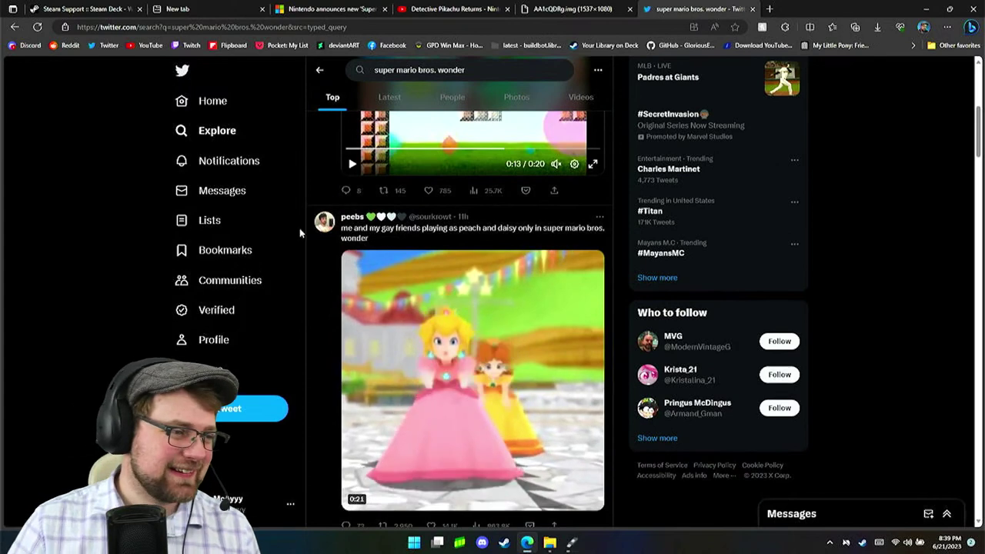
{"action": "scroll", "coordinate": [146, 285], "scroll_direction": "down", "scroll_amount": 1}
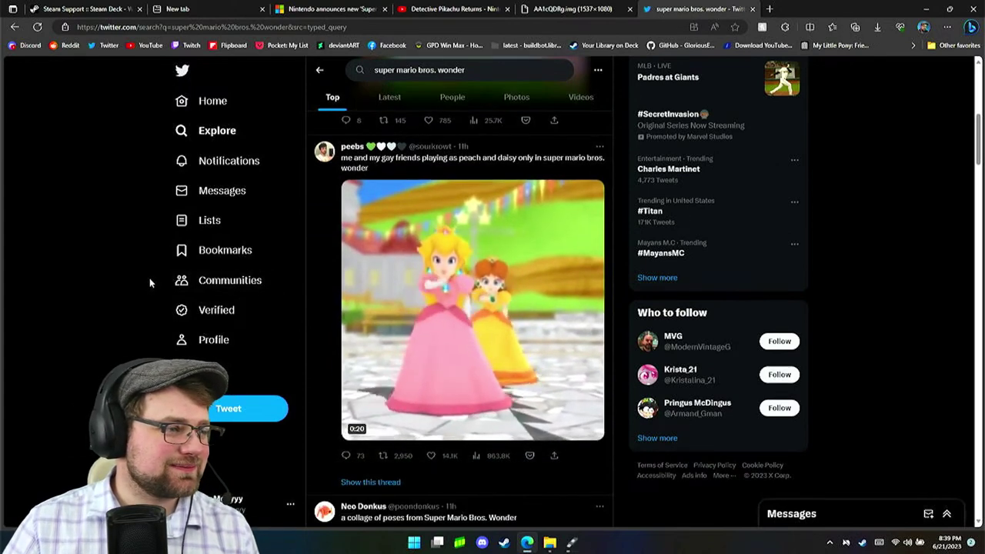
{"action": "scroll", "coordinate": [147, 277], "scroll_direction": "down", "scroll_amount": 2}
{"action": "scroll", "coordinate": [147, 278], "scroll_direction": "down", "scroll_amount": 2}
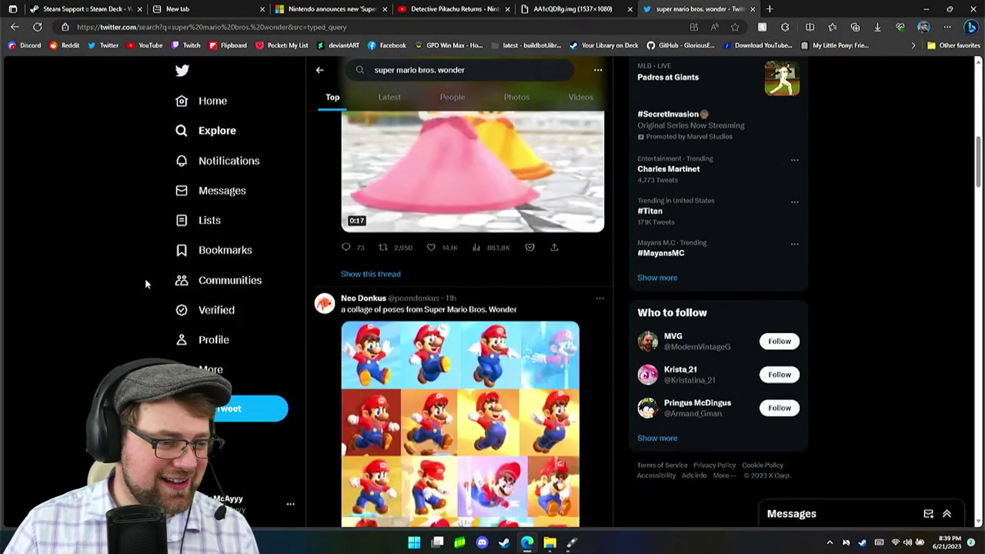
{"action": "scroll", "coordinate": [144, 271], "scroll_direction": "down", "scroll_amount": 1}
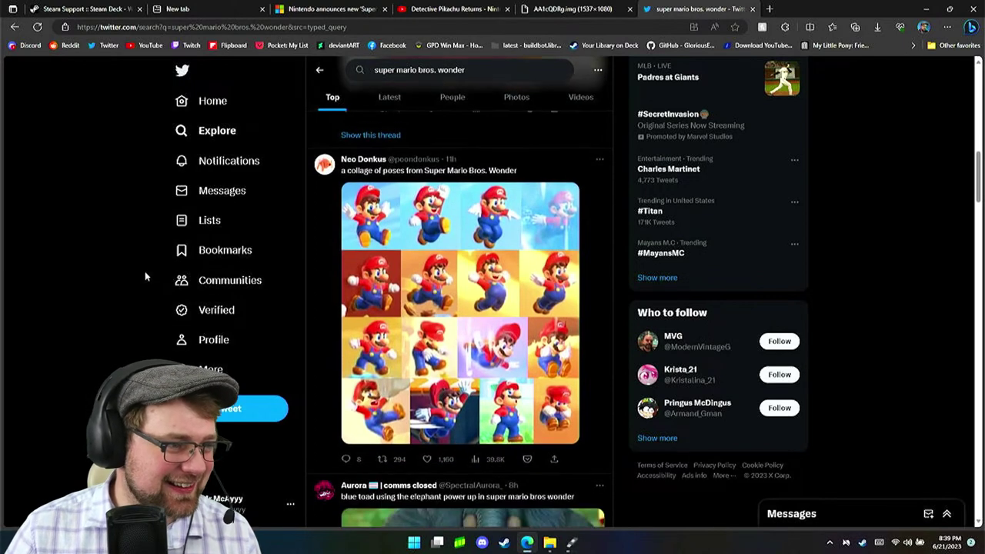
{"action": "left_click", "coordinate": [436, 257]}
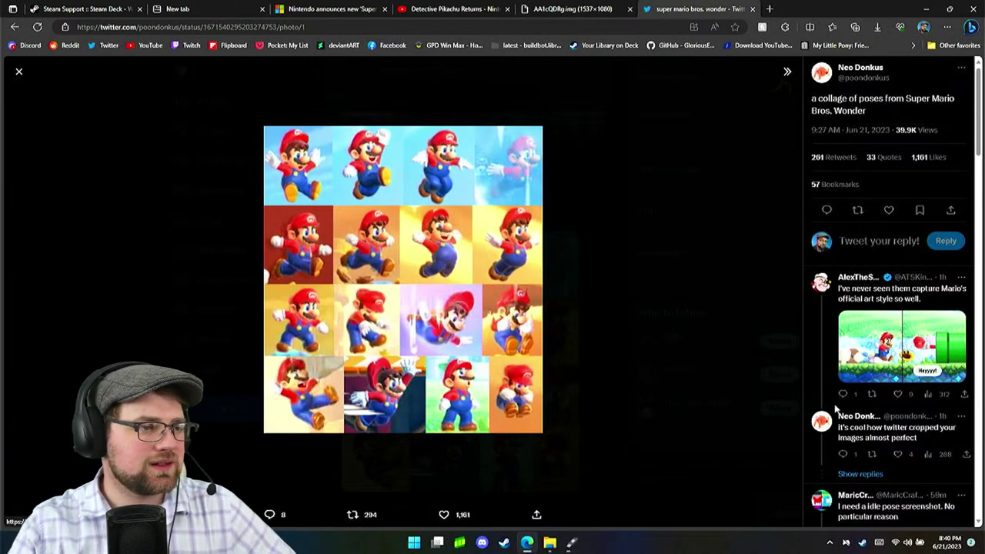
Read the replies to the collage tweet, view both Mario images attached to one reply, and return to the search results
{"action": "scroll", "coordinate": [899, 413], "scroll_direction": "down", "scroll_amount": 3}
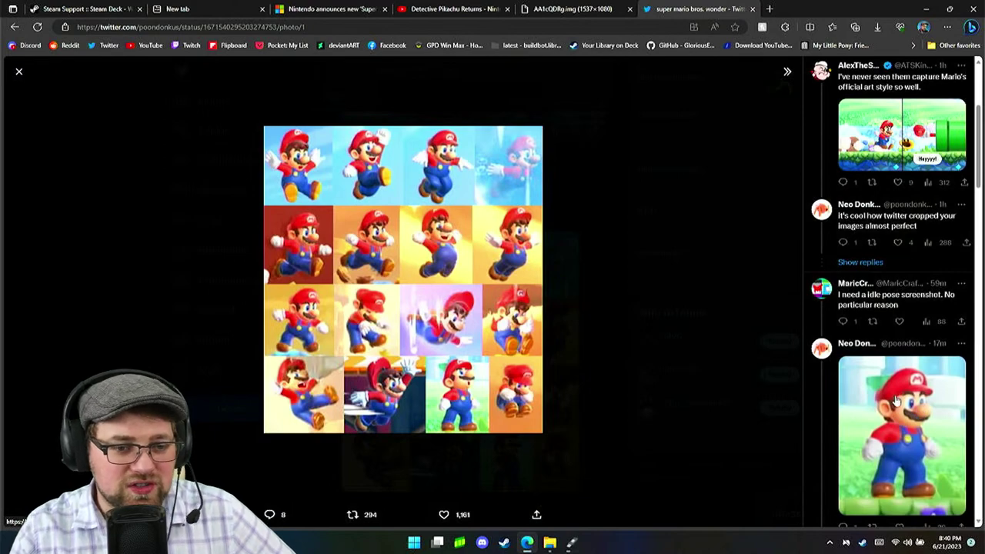
{"action": "scroll", "coordinate": [895, 400], "scroll_direction": "down", "scroll_amount": 10}
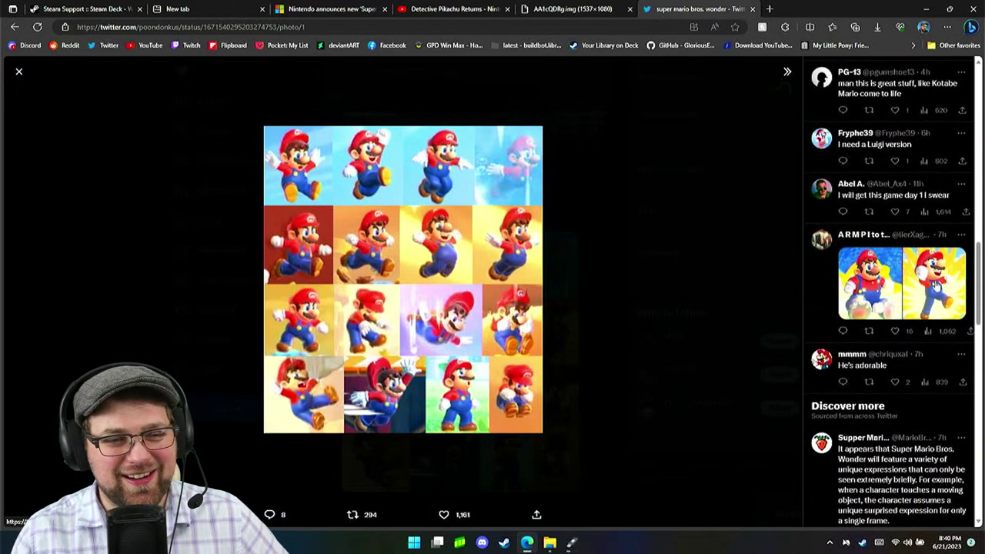
{"action": "left_click", "coordinate": [934, 281]}
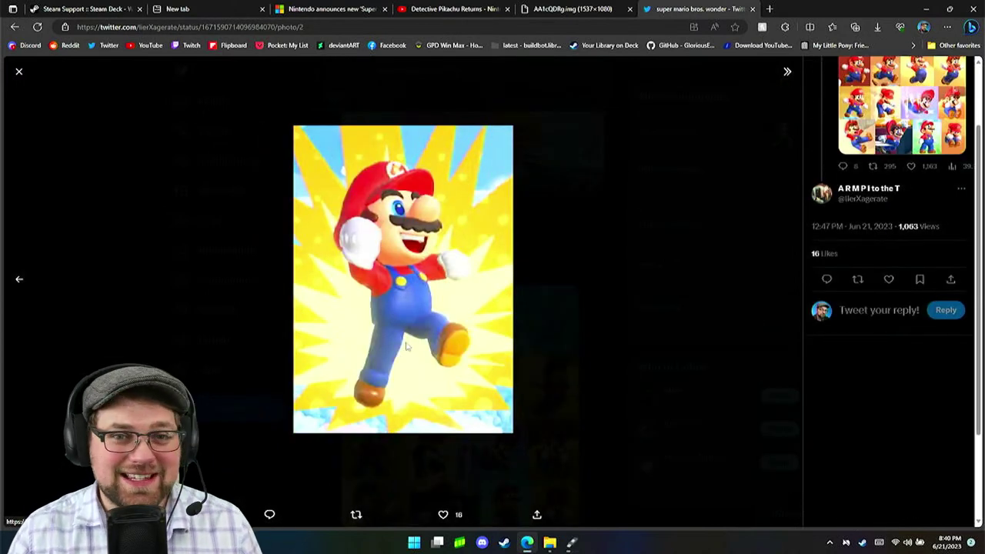
{"action": "left_click", "coordinate": [19, 279]}
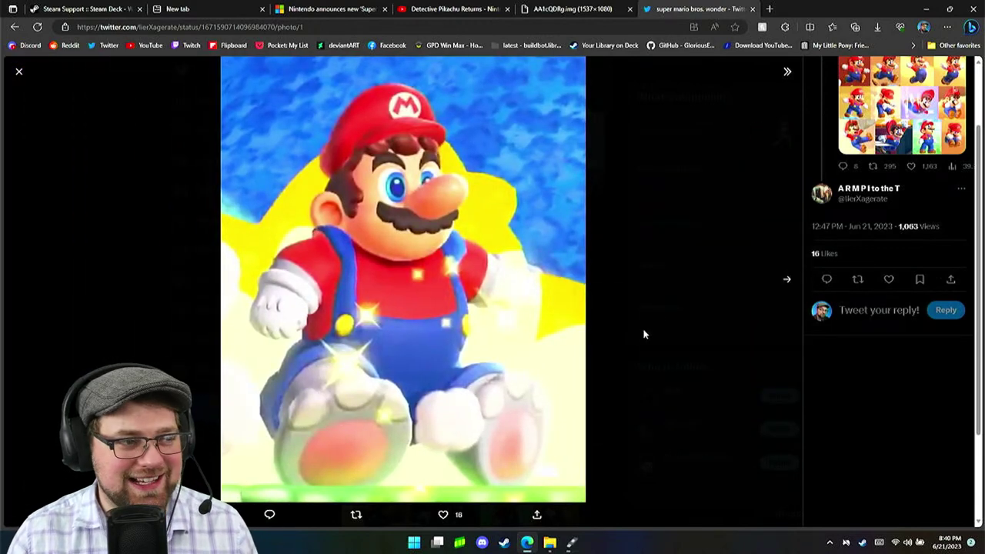
{"action": "left_click", "coordinate": [18, 72]}
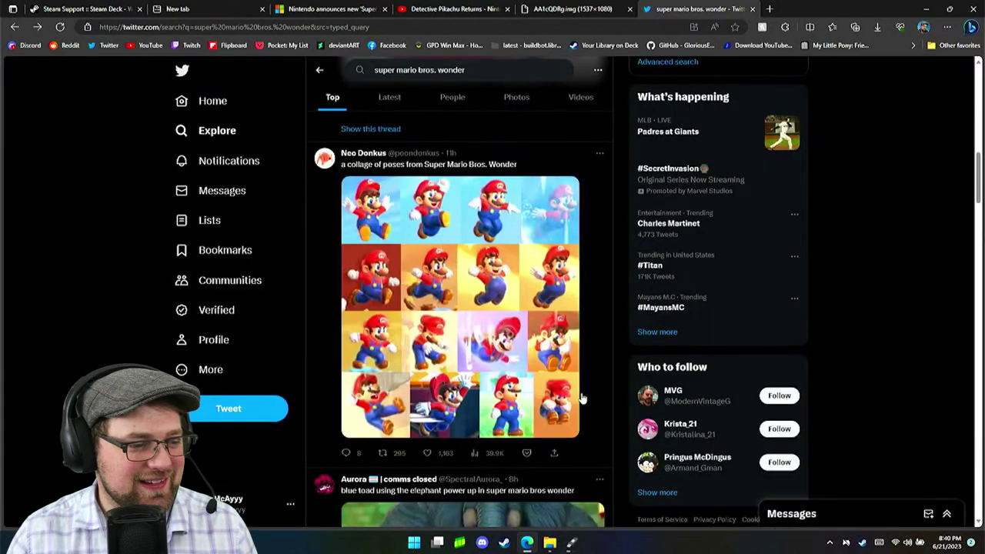
Examine further top results for Super Mario Bros. Wonder, including the Mario elephant comic and Nintendo Everything's boxart tweet
{"action": "scroll", "coordinate": [585, 396], "scroll_direction": "down", "scroll_amount": 10}
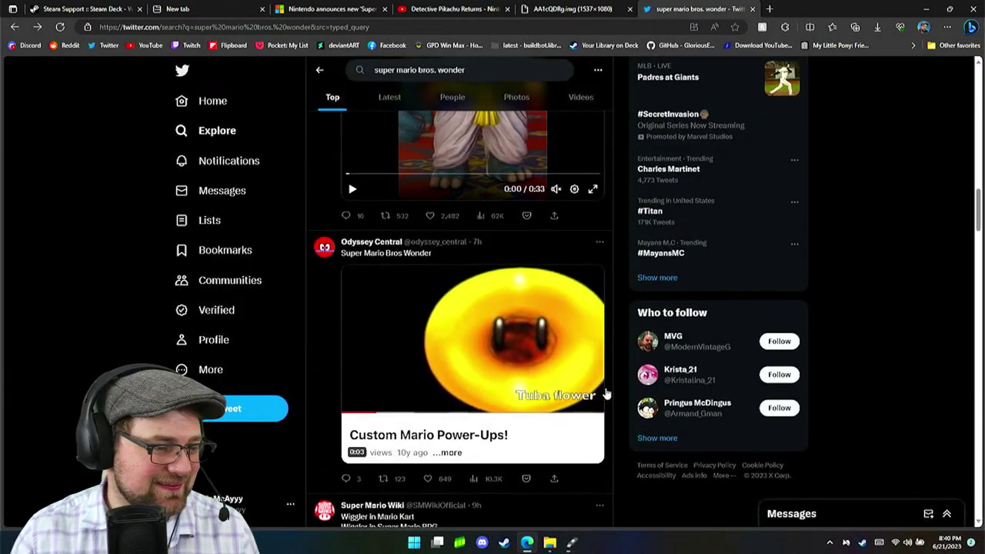
{"action": "scroll", "coordinate": [615, 377], "scroll_direction": "down", "scroll_amount": 5}
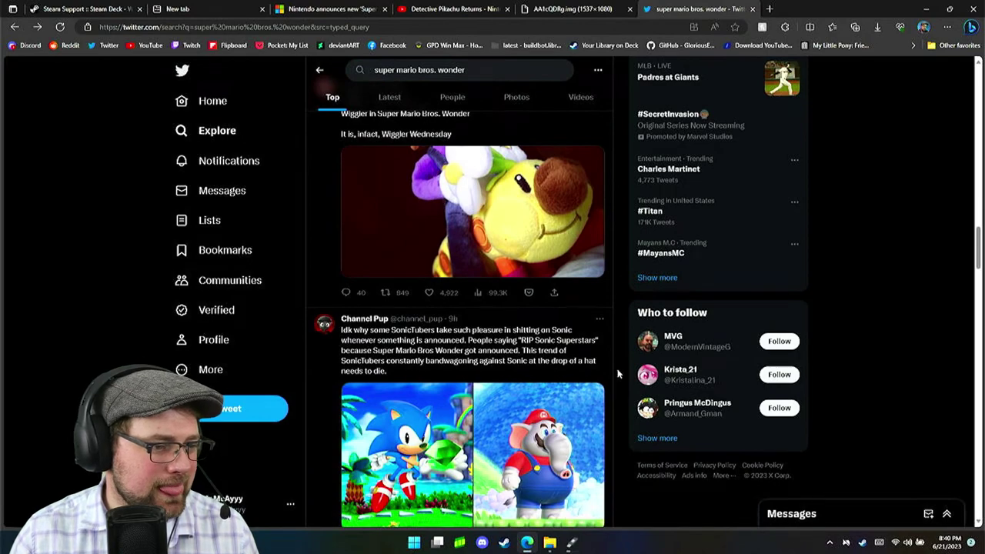
{"action": "scroll", "coordinate": [617, 374], "scroll_direction": "down", "scroll_amount": 10}
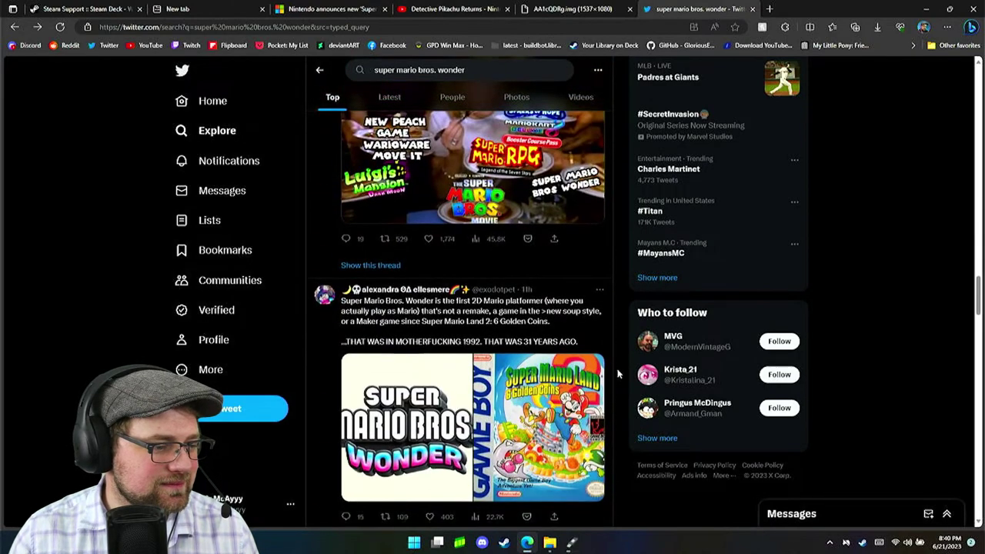
{"action": "scroll", "coordinate": [616, 373], "scroll_direction": "up", "scroll_amount": 3}
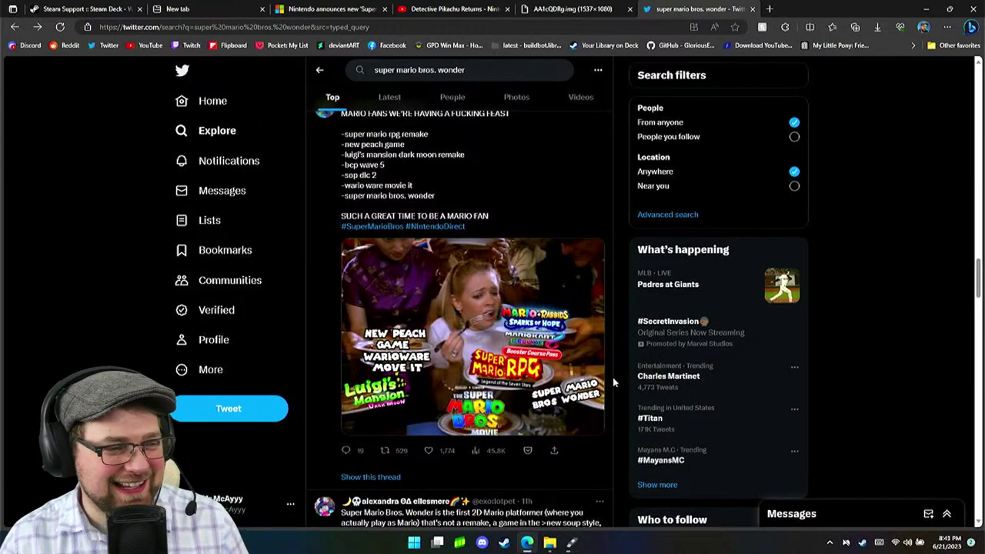
{"action": "scroll", "coordinate": [613, 382], "scroll_direction": "down", "scroll_amount": 6}
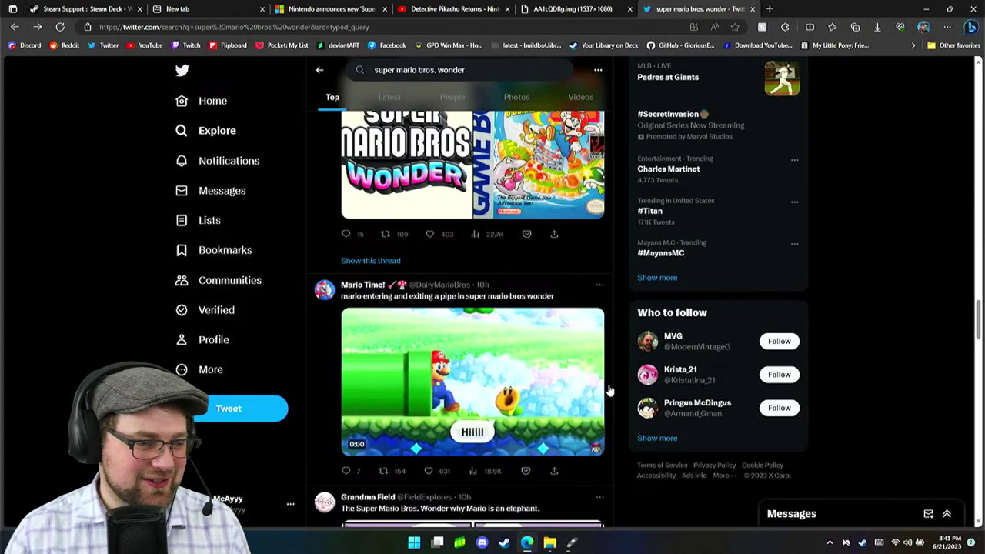
{"action": "scroll", "coordinate": [608, 391], "scroll_direction": "down", "scroll_amount": 3}
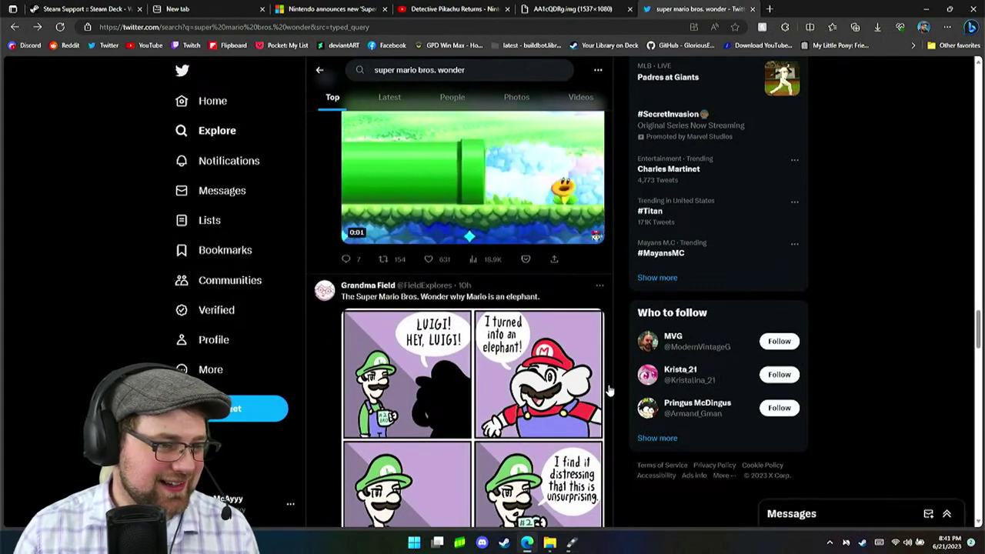
{"action": "scroll", "coordinate": [608, 391], "scroll_direction": "down", "scroll_amount": 2}
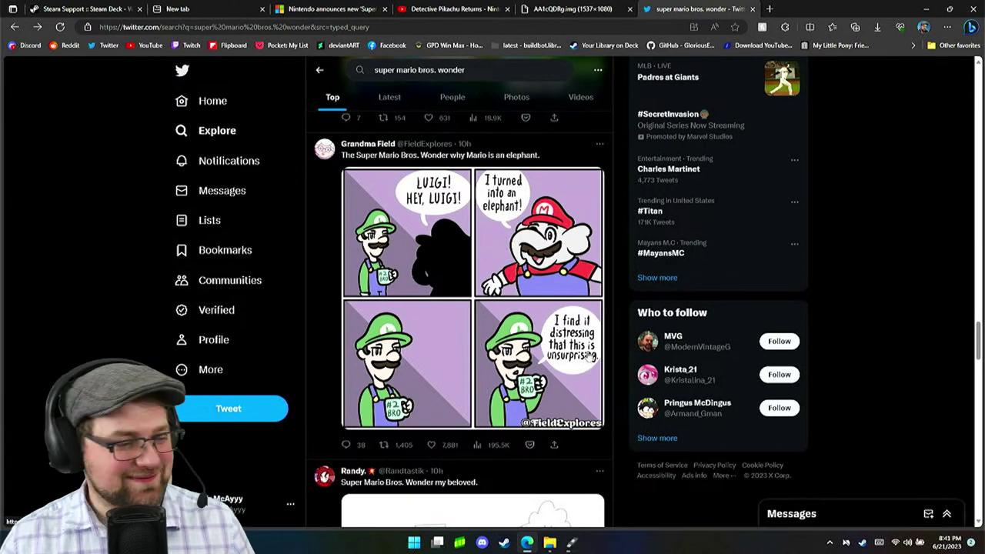
{"action": "scroll", "coordinate": [592, 355], "scroll_direction": "down", "scroll_amount": 3}
{"action": "scroll", "coordinate": [594, 352], "scroll_direction": "down", "scroll_amount": 2}
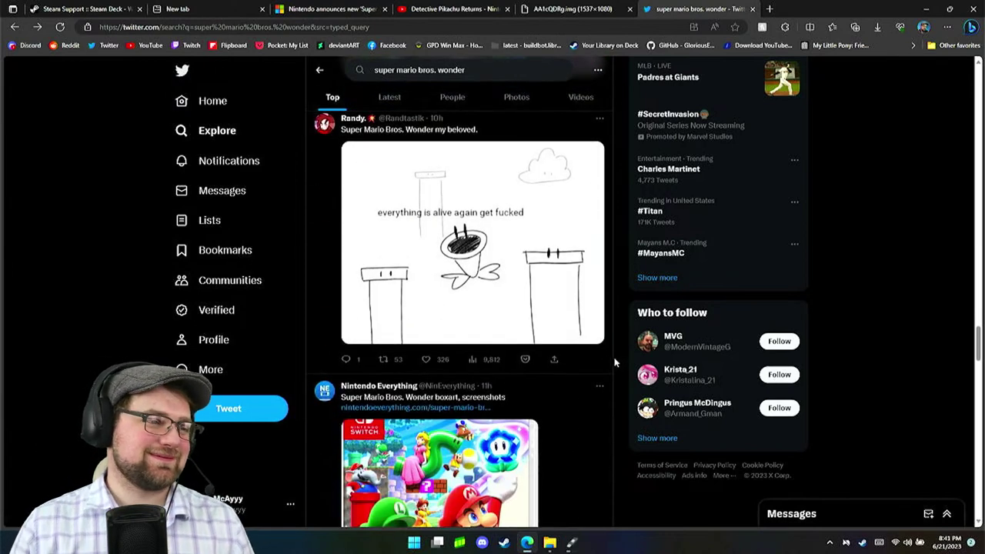
{"action": "scroll", "coordinate": [613, 361], "scroll_direction": "down", "scroll_amount": 3}
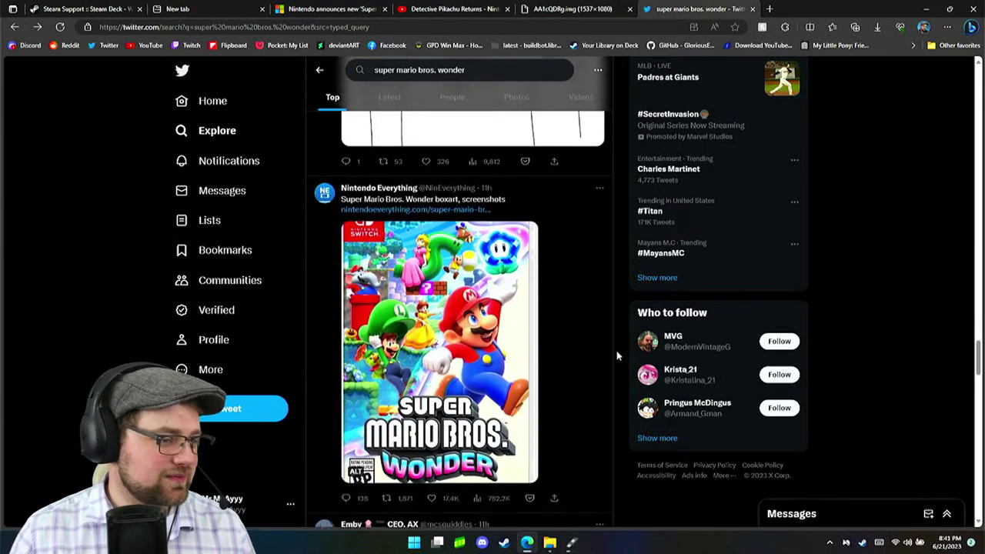
{"action": "scroll", "coordinate": [615, 350], "scroll_direction": "down", "scroll_amount": 1}
{"action": "scroll", "coordinate": [614, 353], "scroll_direction": "up", "scroll_amount": 1}
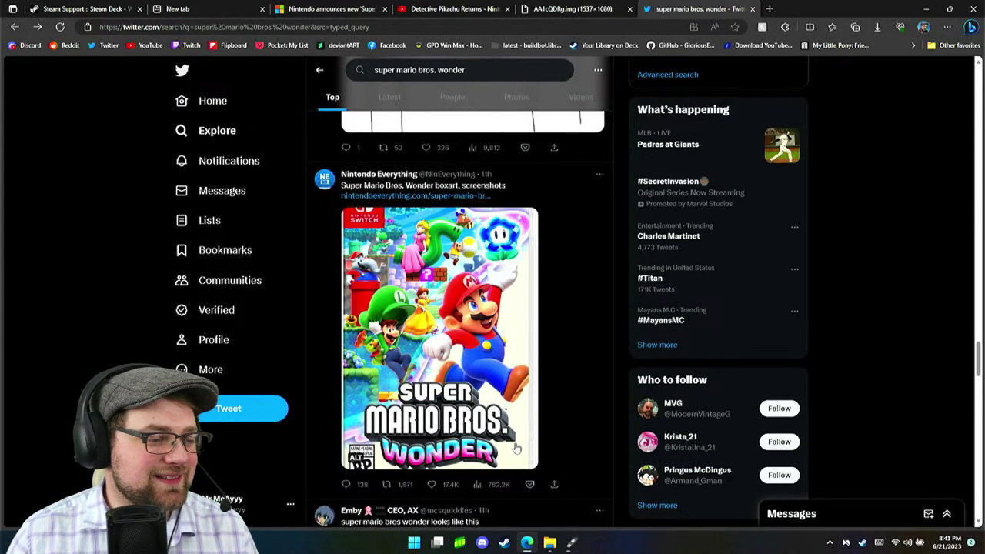
{"action": "scroll", "coordinate": [515, 449], "scroll_direction": "down", "scroll_amount": 6}
{"action": "scroll", "coordinate": [567, 358], "scroll_direction": "up", "scroll_amount": 10}
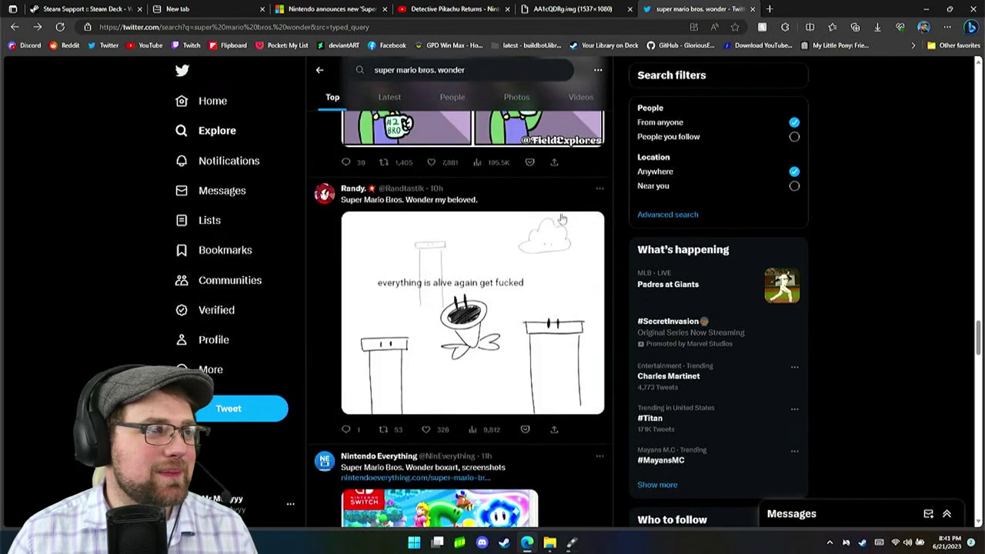
Search Twitter for "super mario rpg boxart"
{"action": "left_click", "coordinate": [476, 70]}
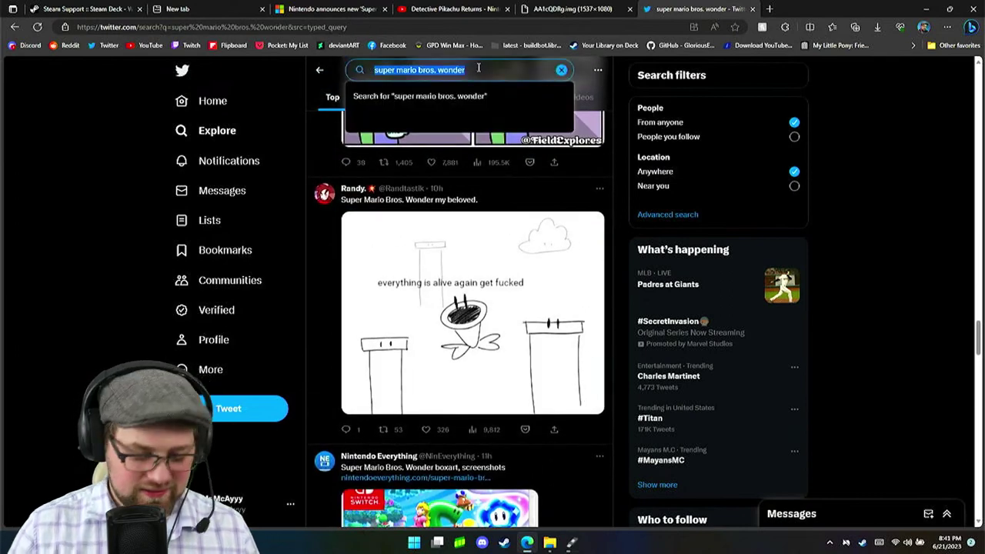
{"action": "type", "text": "super mar"}
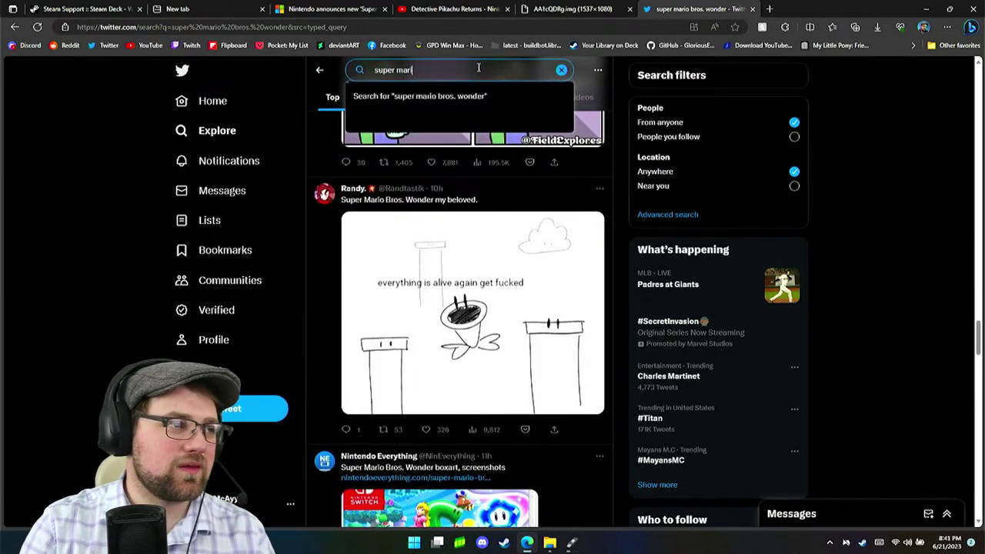
{"action": "type", "text": "io rpg box"}
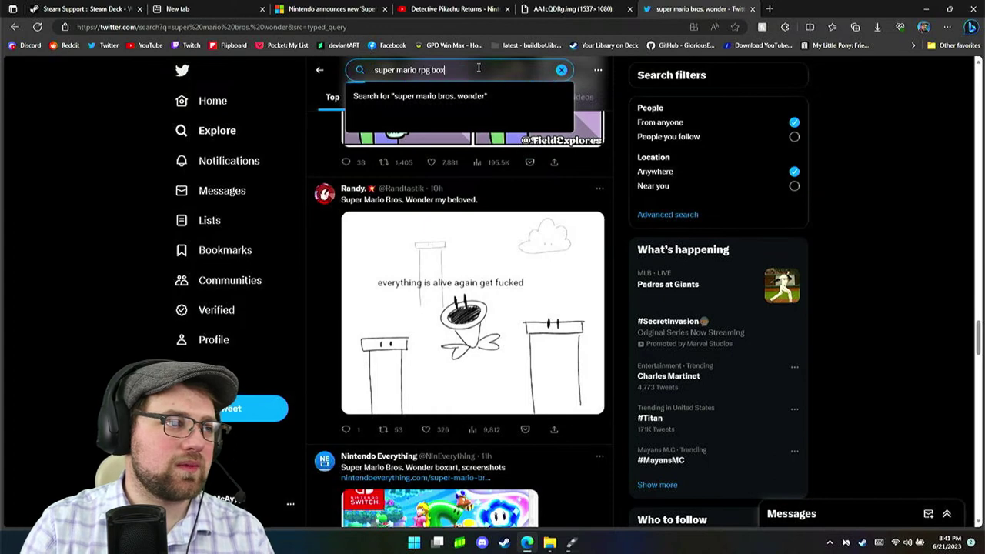
{"action": "type", "text": "art"}
{"action": "key", "text": "Return"}
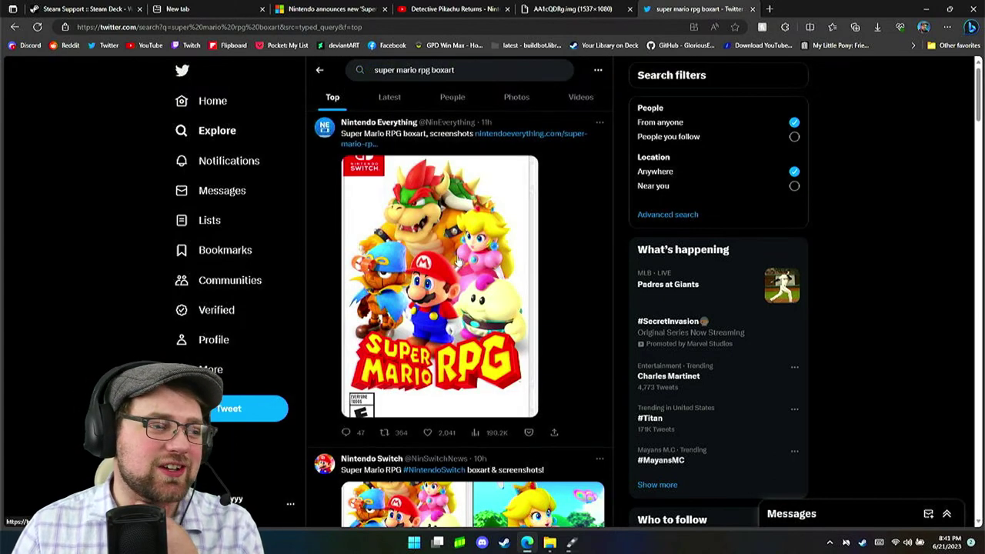
Find the tweet about the old JP boxart of Super Mario RPG, view both its images enlarged, and return to the results
{"action": "scroll", "coordinate": [459, 265], "scroll_direction": "down", "scroll_amount": 2}
{"action": "scroll", "coordinate": [471, 266], "scroll_direction": "down", "scroll_amount": 5}
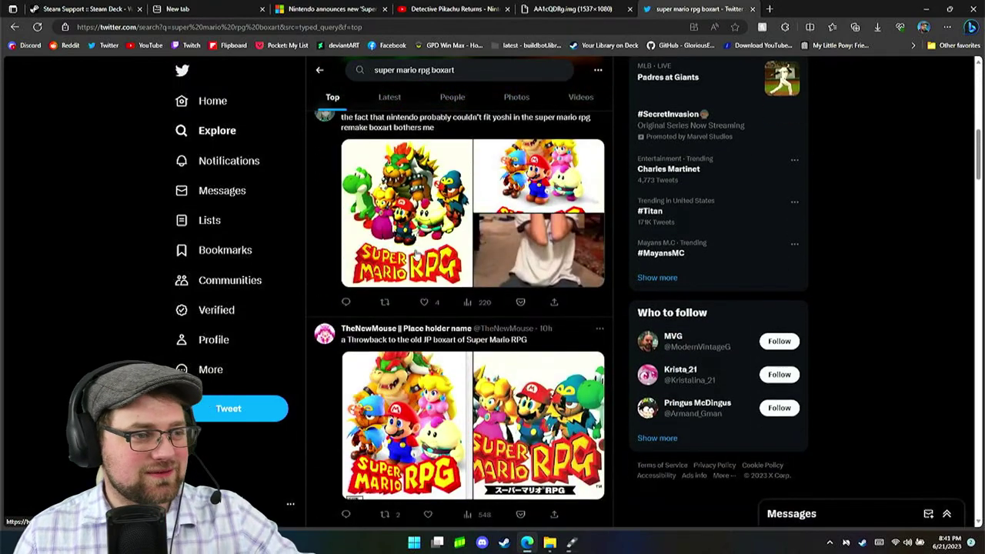
{"action": "scroll", "coordinate": [417, 254], "scroll_direction": "down", "scroll_amount": 5}
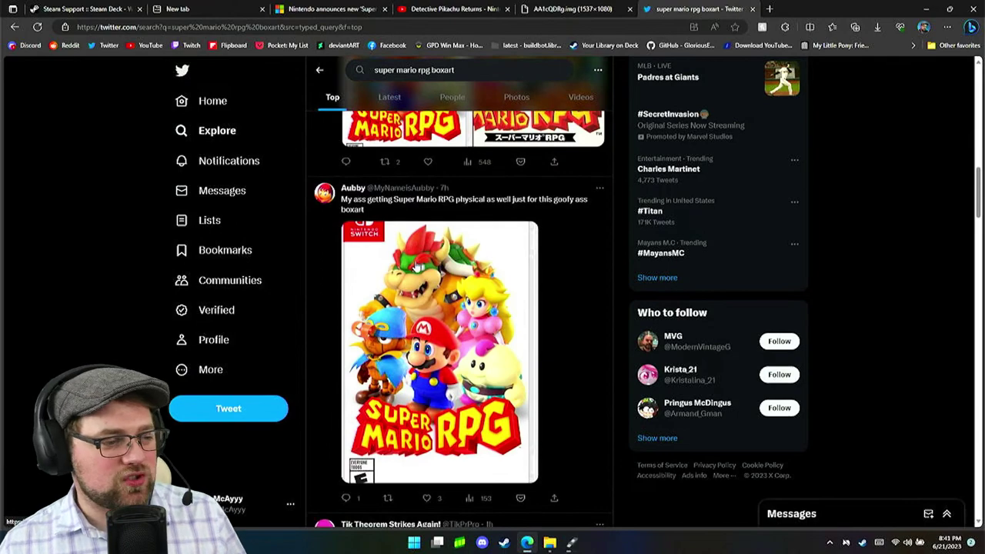
{"action": "scroll", "coordinate": [417, 266], "scroll_direction": "up", "scroll_amount": 4}
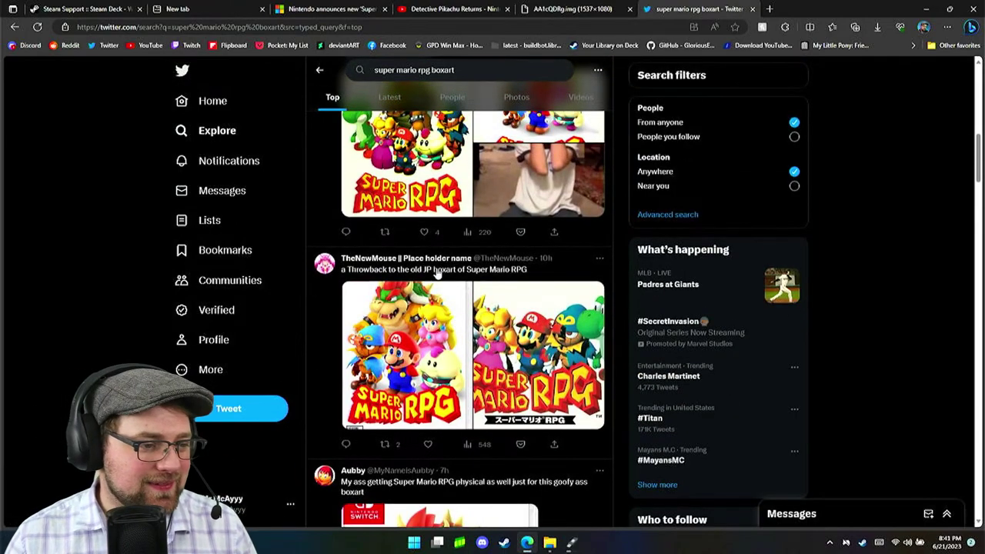
{"action": "left_click", "coordinate": [410, 378]}
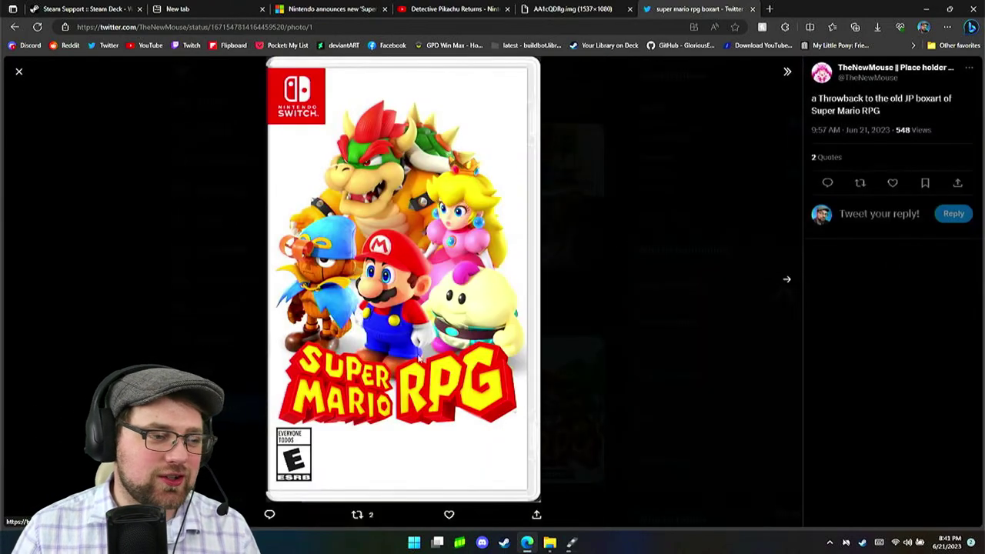
{"action": "key", "text": "Right"}
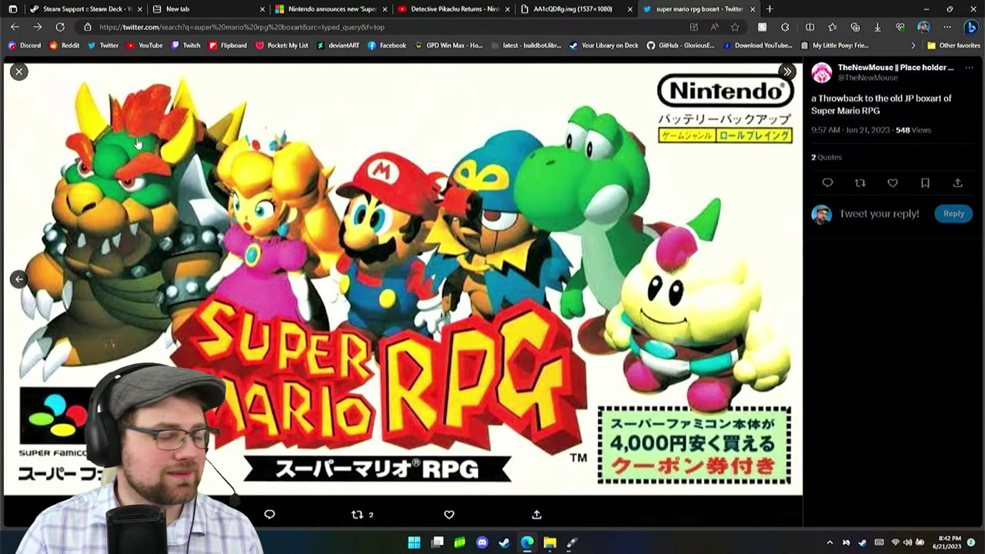
{"action": "left_click", "coordinate": [18, 72]}
Switch to Rufus to check the progress of the Windows image write, and return to the Twitter results
{"action": "scroll", "coordinate": [462, 303], "scroll_direction": "down", "scroll_amount": 3}
{"action": "scroll", "coordinate": [462, 301], "scroll_direction": "down", "scroll_amount": 5}
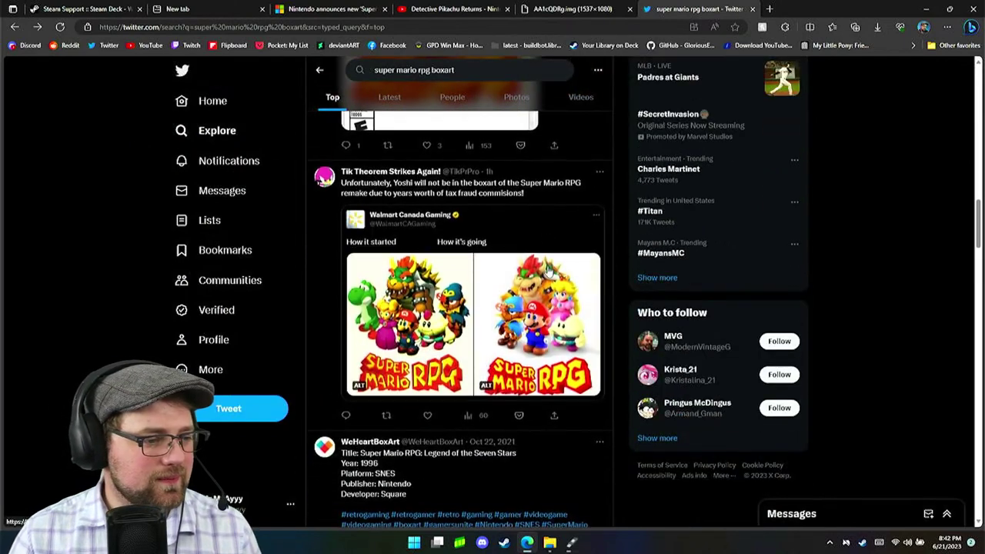
{"action": "left_click", "coordinate": [570, 544]}
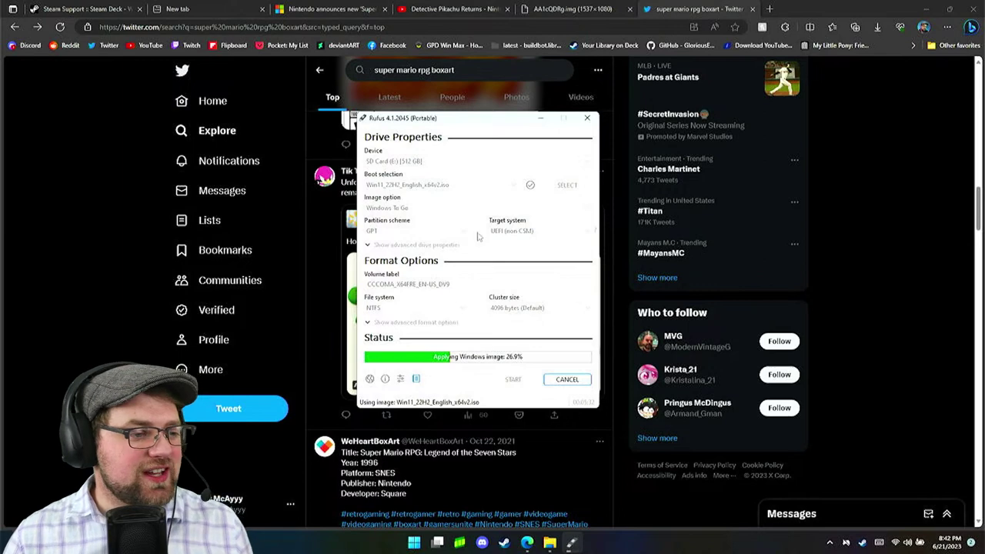
{"action": "left_click", "coordinate": [125, 256]}
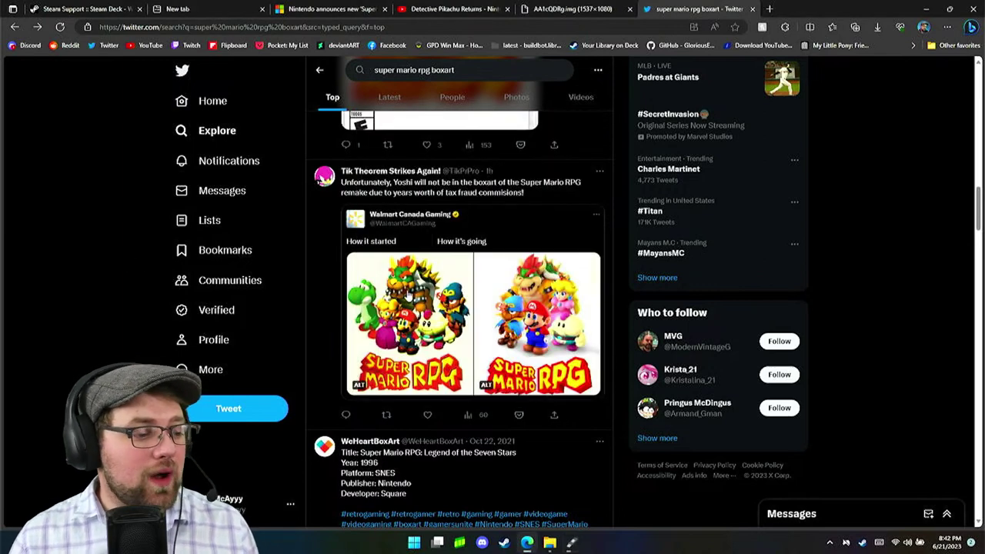
Examine further Super Mario RPG boxart results, including the SNES Legend of the Seven Stars cover
{"action": "scroll", "coordinate": [399, 301], "scroll_direction": "down", "scroll_amount": 4}
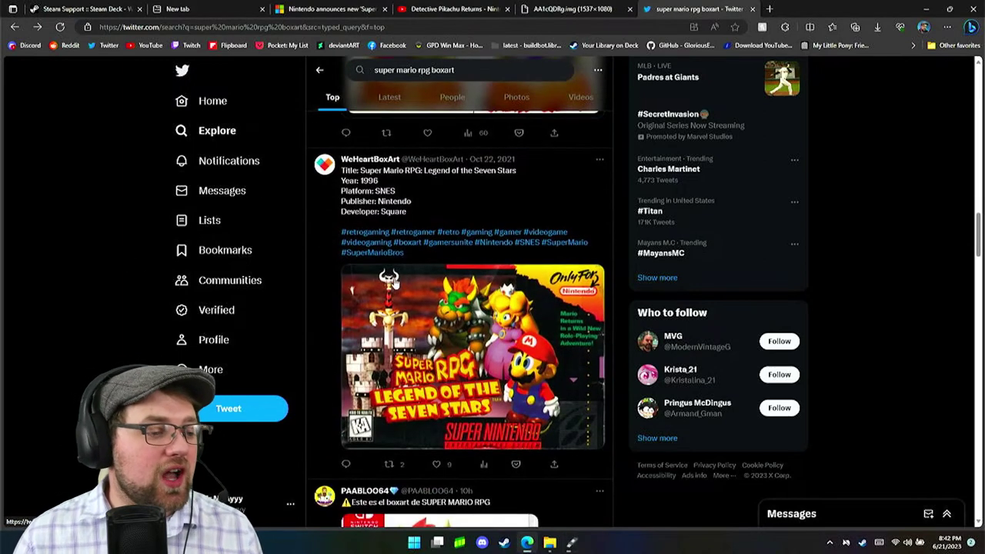
{"action": "scroll", "coordinate": [416, 302], "scroll_direction": "down", "scroll_amount": 2}
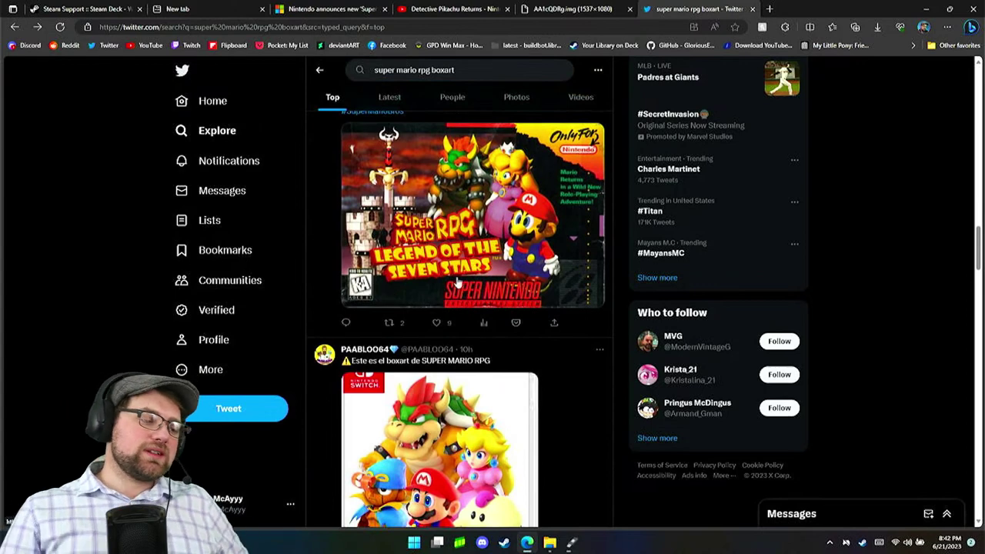
{"action": "scroll", "coordinate": [456, 283], "scroll_direction": "down", "scroll_amount": 4}
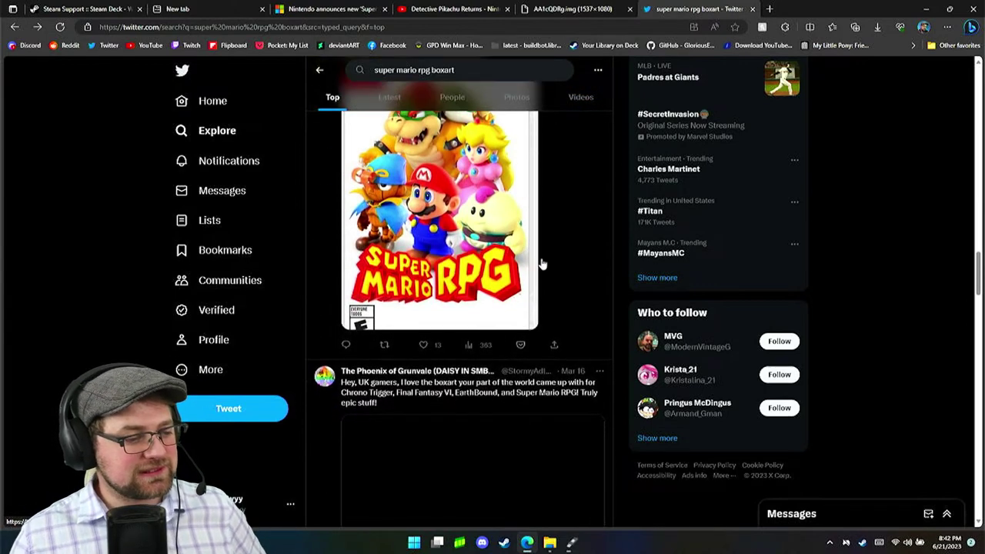
{"action": "scroll", "coordinate": [541, 263], "scroll_direction": "down", "scroll_amount": 8}
{"action": "scroll", "coordinate": [549, 263], "scroll_direction": "up", "scroll_amount": 5}
{"action": "scroll", "coordinate": [549, 262], "scroll_direction": "up", "scroll_amount": 5}
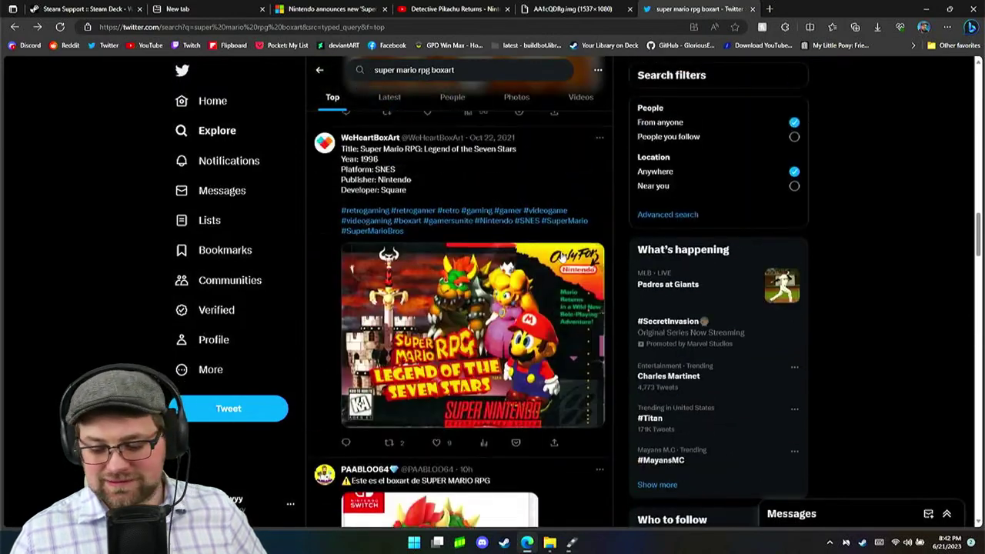
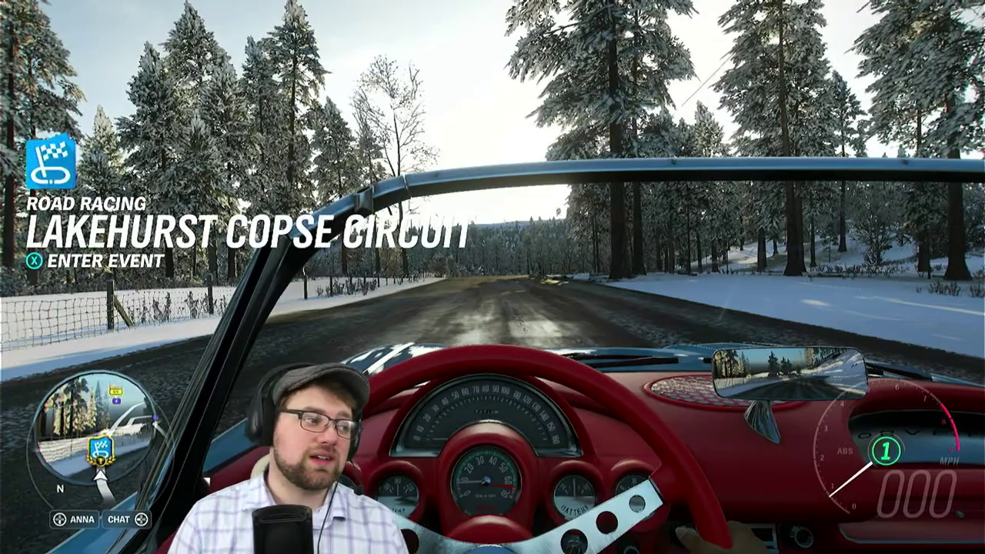
Pause the game, open the list of owned cars, and look through the Aston Martin and Audi models up to BMW
{"action": "key", "text": "Escape"}
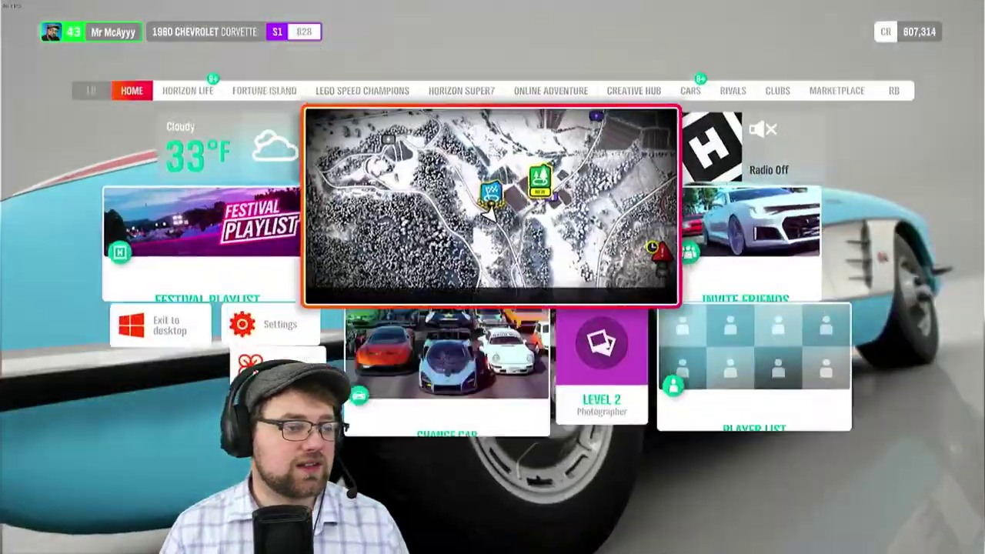
{"action": "key", "text": "Return"}
{"action": "key", "text": "Right"}
{"action": "key", "text": "Right"}
{"action": "key", "text": "Right"}
{"action": "key", "text": "Right"}
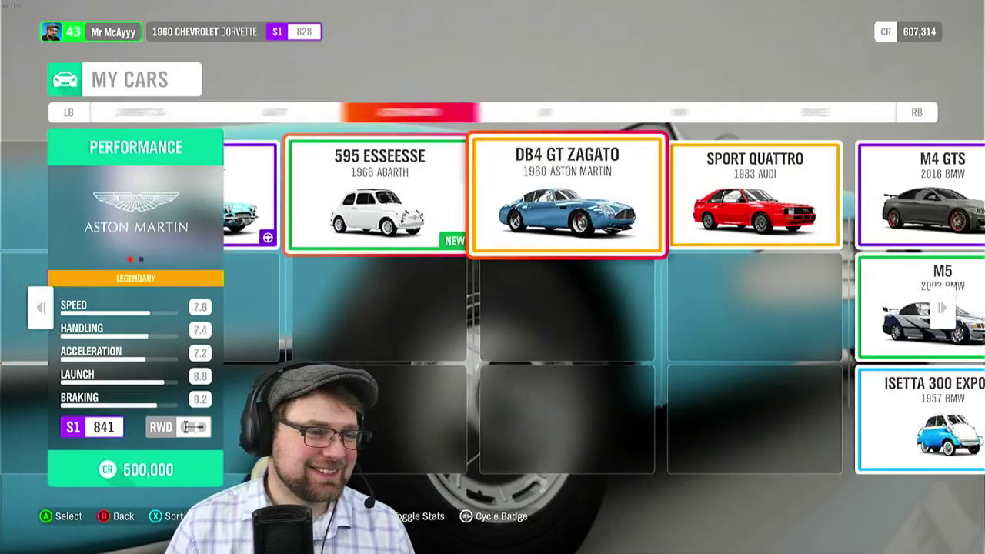
{"action": "key", "text": "Left"}
{"action": "key", "text": "Left"}
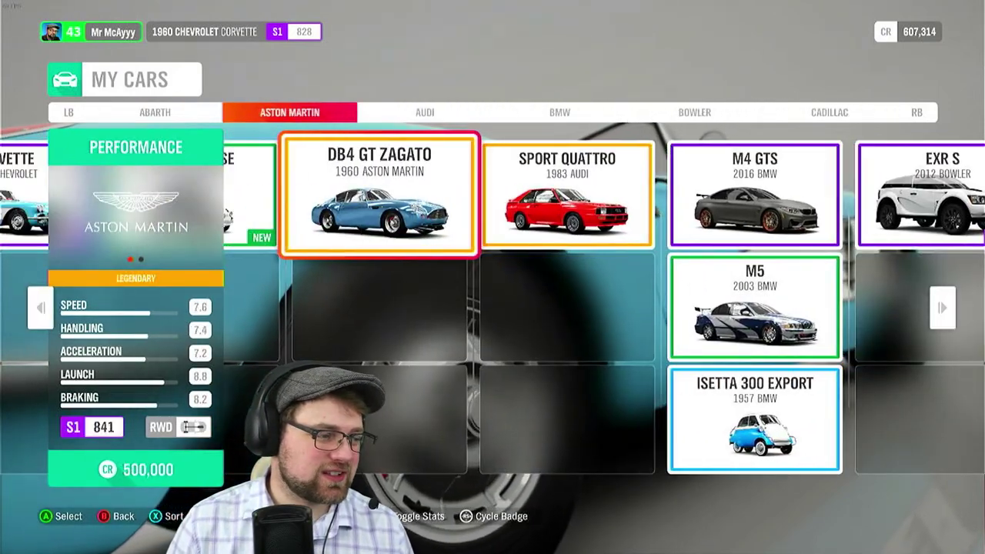
{"action": "key", "text": "Right"}
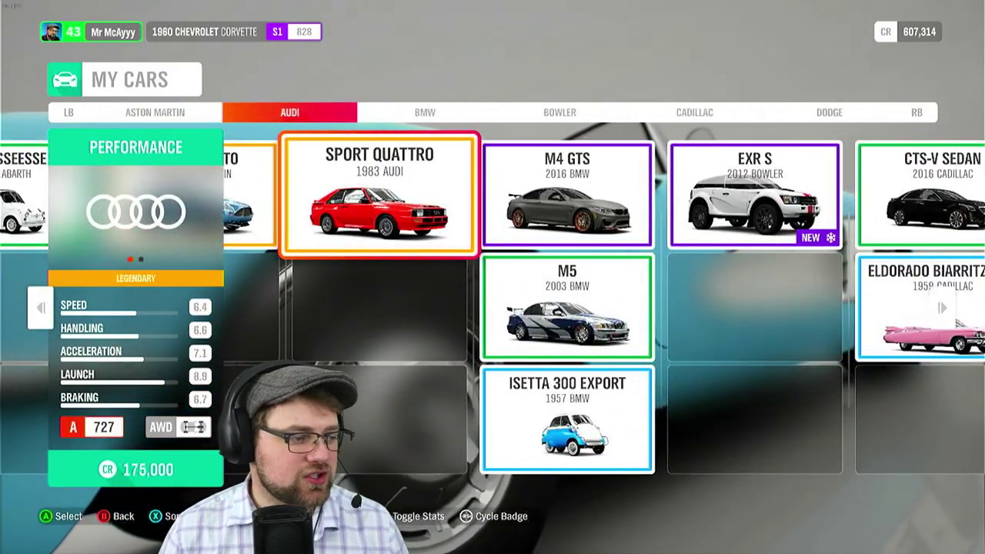
{"action": "key", "text": "Right"}
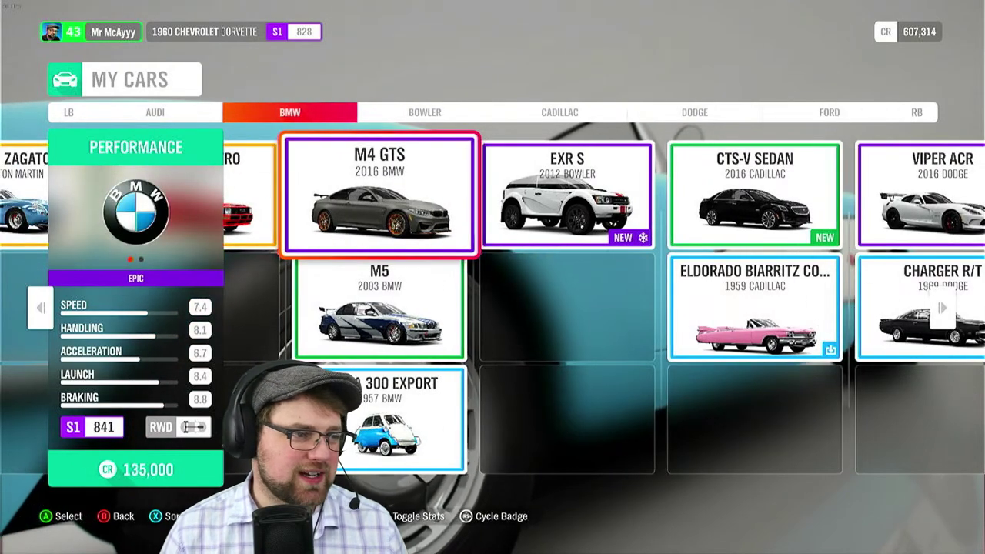
Look through the Bowler, Cadillac and Dodge models in the owned cars, ending on the 1969 Dodge Charger R/T
{"action": "key", "text": "Down"}
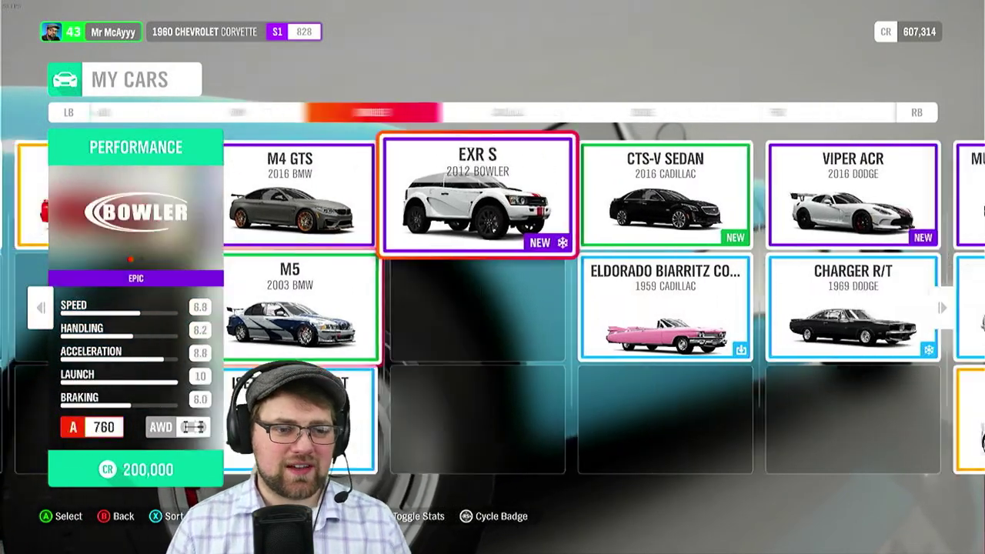
{"action": "key", "text": "Right"}
{"action": "key", "text": "Right"}
{"action": "key", "text": "Down"}
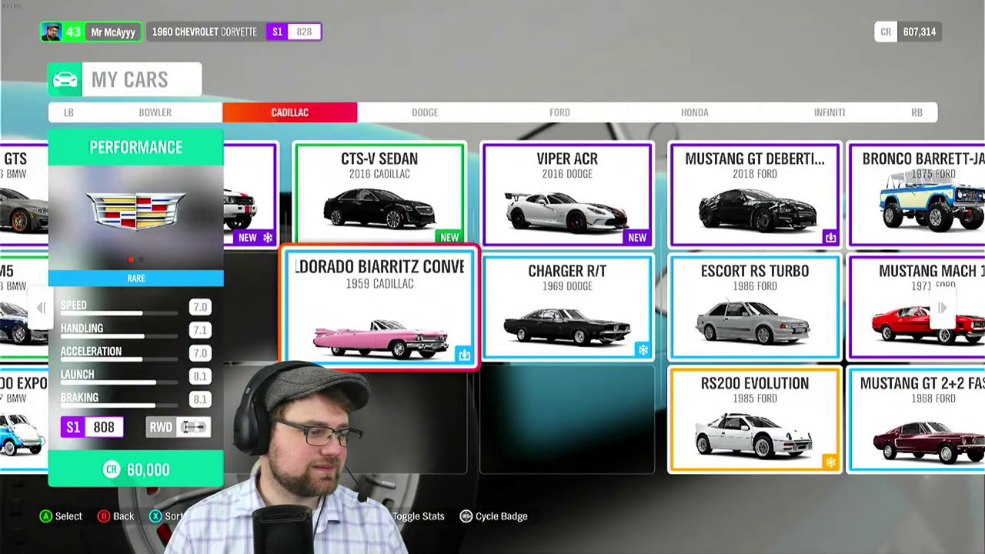
{"action": "key", "text": "Up"}
{"action": "key", "text": "Right"}
{"action": "key", "text": "Down"}
{"action": "key", "text": "Right"}
{"action": "key", "text": "Left"}
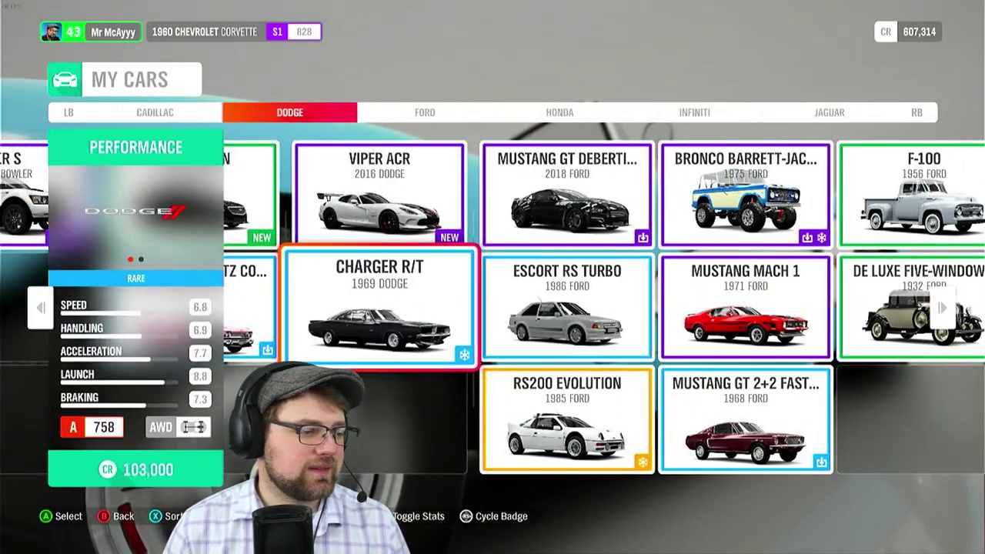
Choose the 1932 Ford De Luxe Five-Window Coupe and have it delivered to the current location
{"action": "key", "text": "Right"}
{"action": "key", "text": "Right"}
{"action": "key", "text": "Right"}
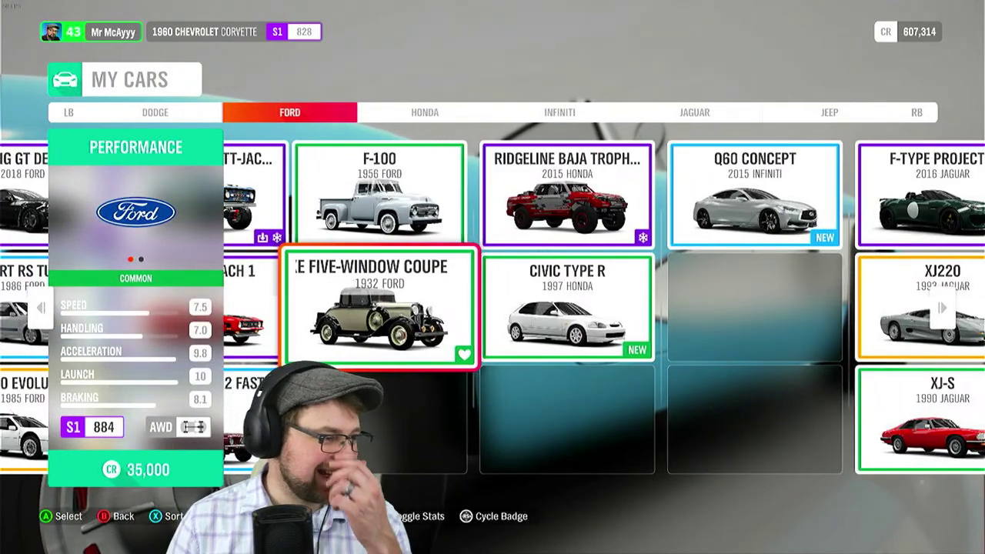
{"action": "key", "text": "Return"}
{"action": "key", "text": "Return"}
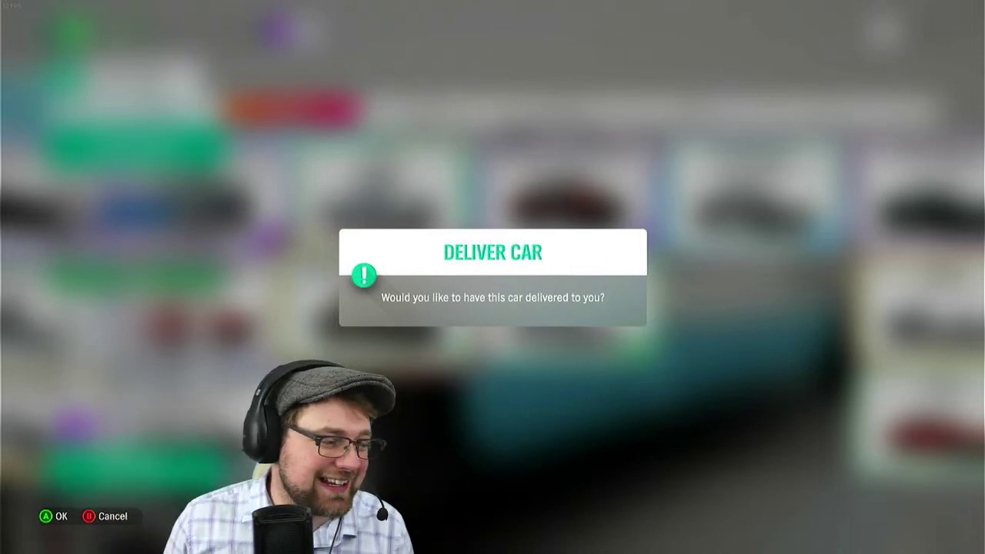
{"action": "key", "text": "Return"}
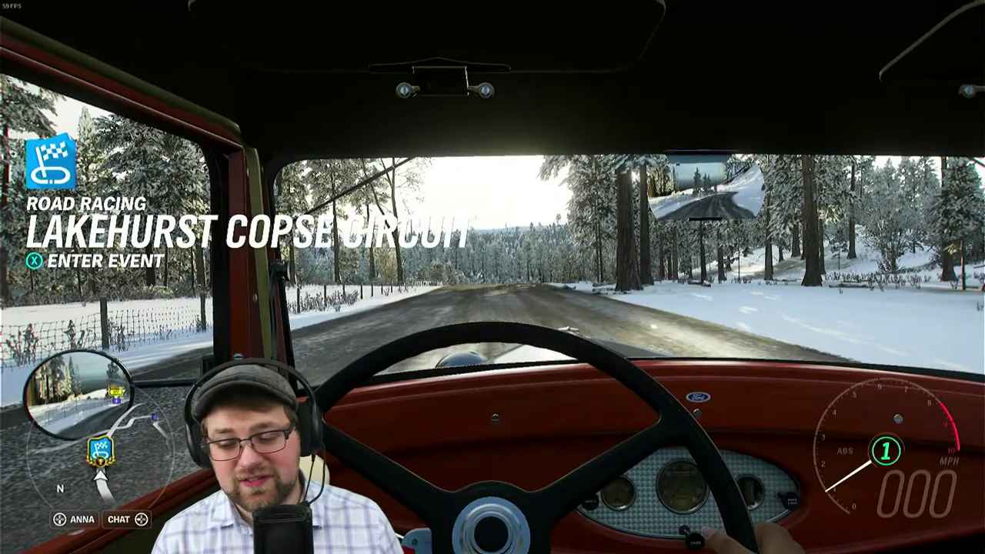
Drive the Ford coupe along the snowy road away from the Lakehurst Copse Circuit event and switch from cockpit to chase view
{"action": "key", "text": "w"}
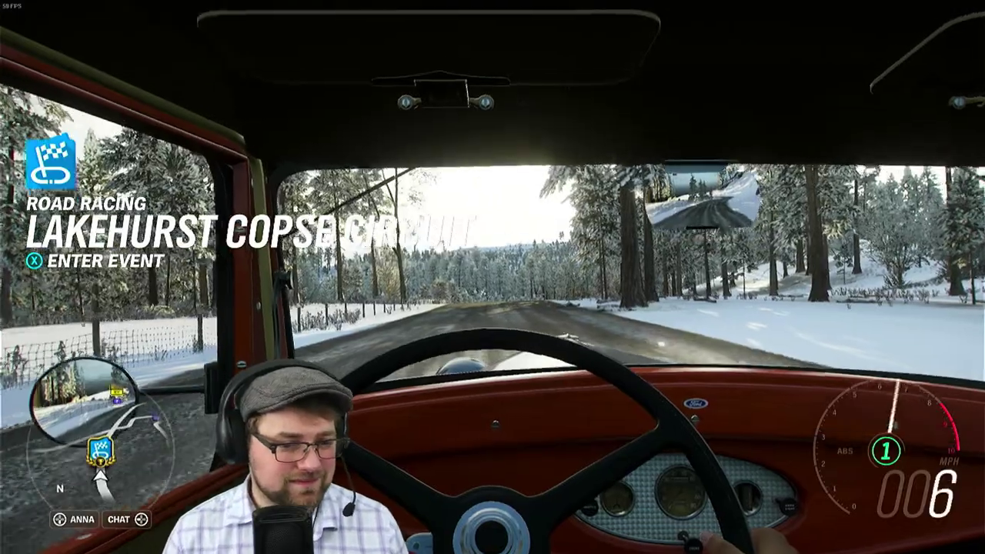
{"action": "key", "text": "w"}
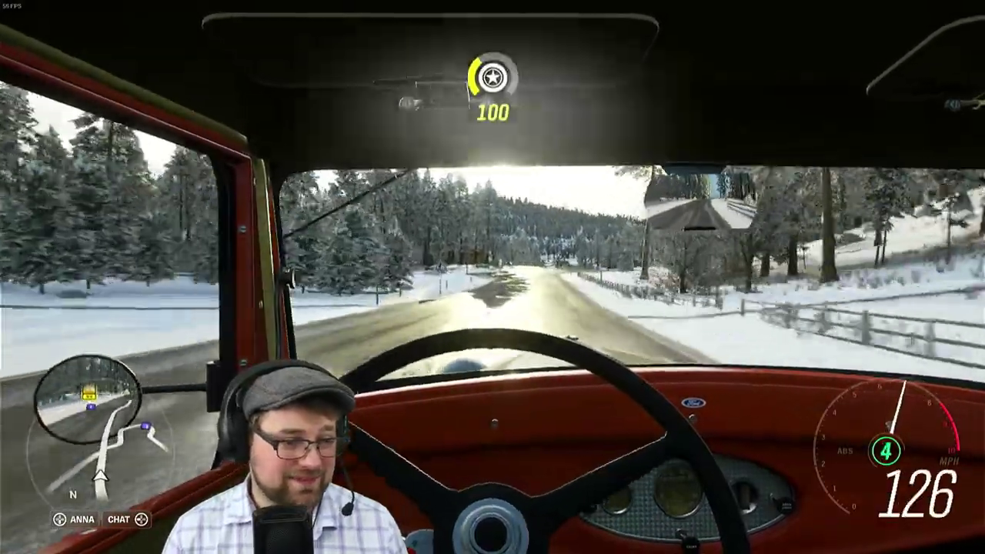
{"action": "key", "text": "w"}
{"action": "key", "text": "c"}
{"action": "key", "text": "c"}
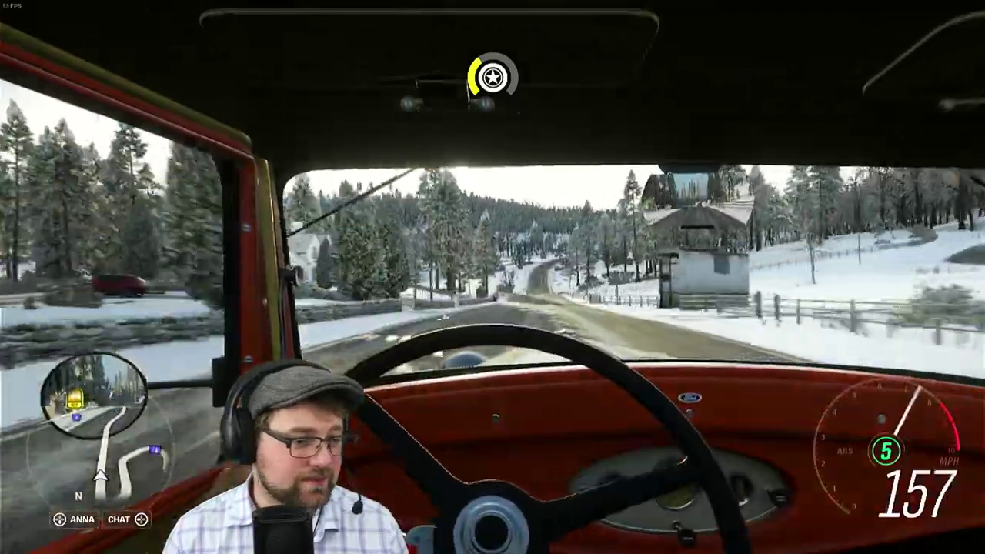
{"action": "key", "text": "c"}
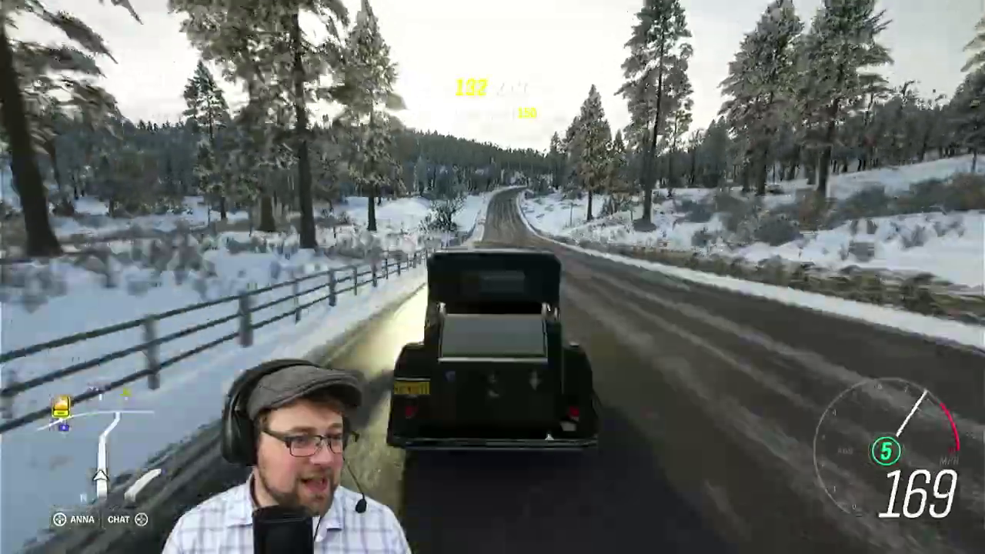
Manoeuvre the coupe at the roadside, view it from the front and side, and return the camera behind the car
{"action": "key", "text": "c"}
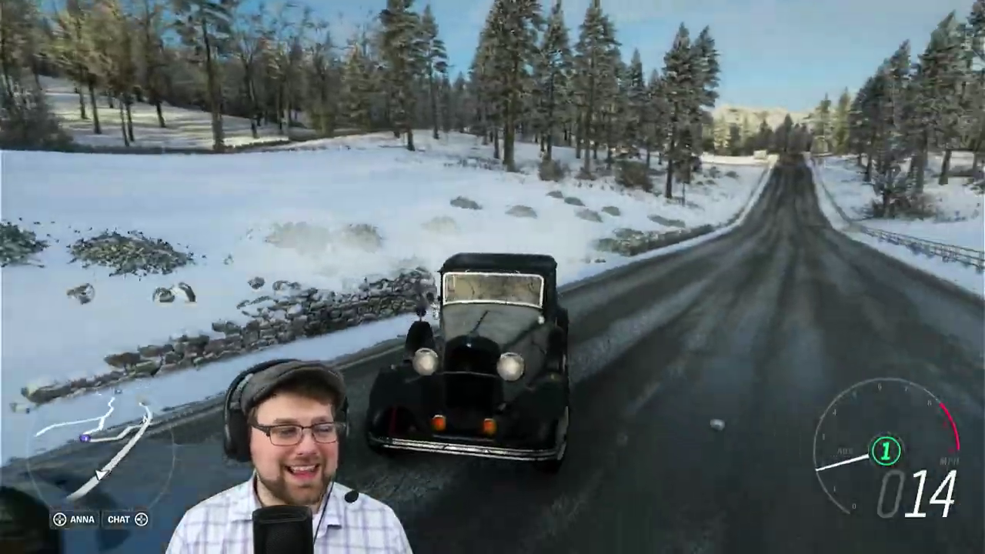
{"action": "key", "text": "s"}
{"action": "key", "text": "w"}
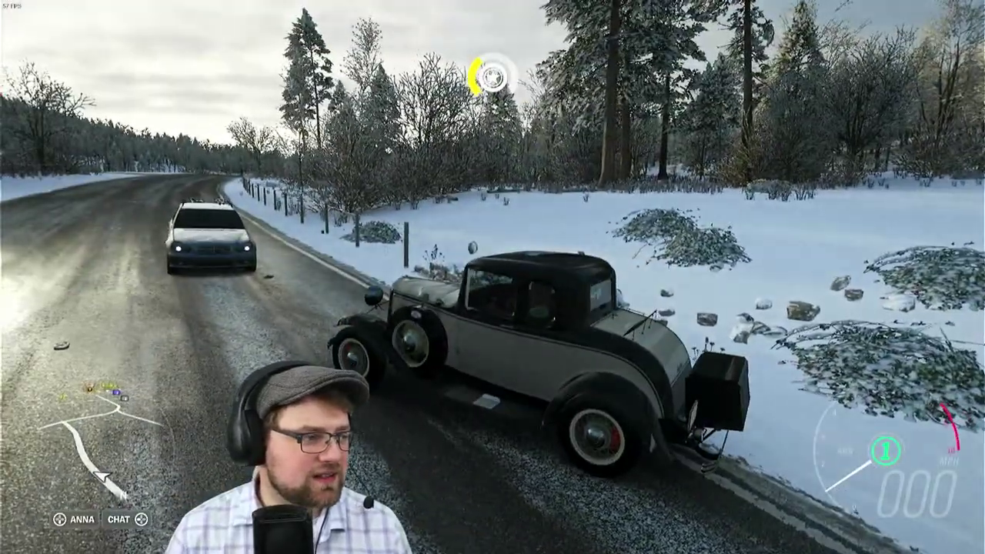
{"action": "key", "text": "c"}
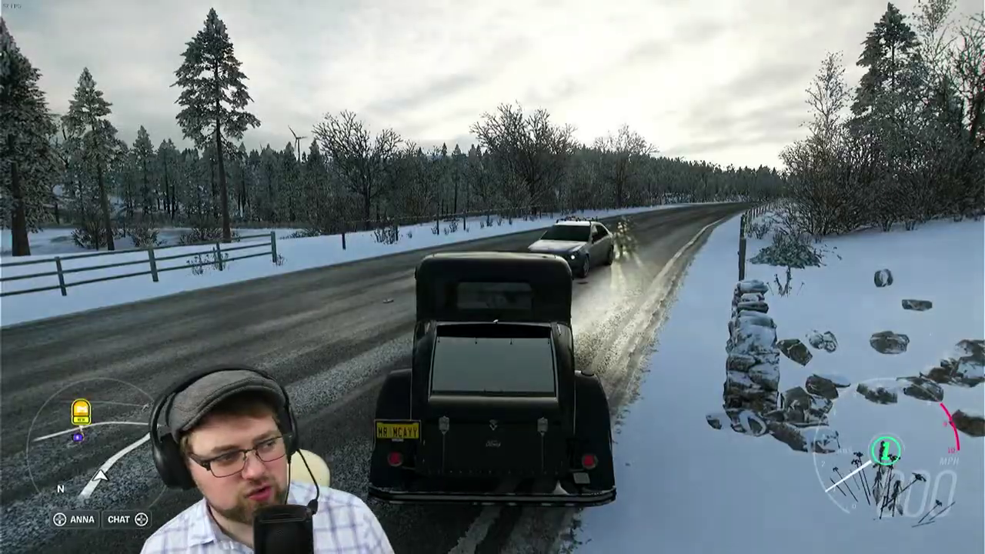
Switch the coupe to cockpit view, check the owned cars list, and return to the drive without changing car
{"action": "key", "text": "c"}
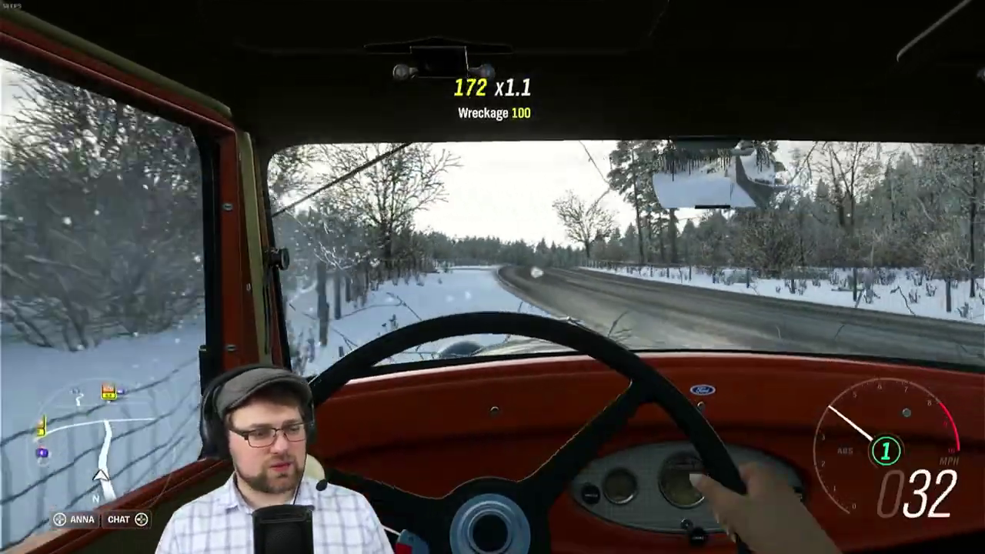
{"action": "key", "text": "c"}
{"action": "key", "text": "Escape"}
{"action": "key", "text": "Down"}
{"action": "key", "text": "Return"}
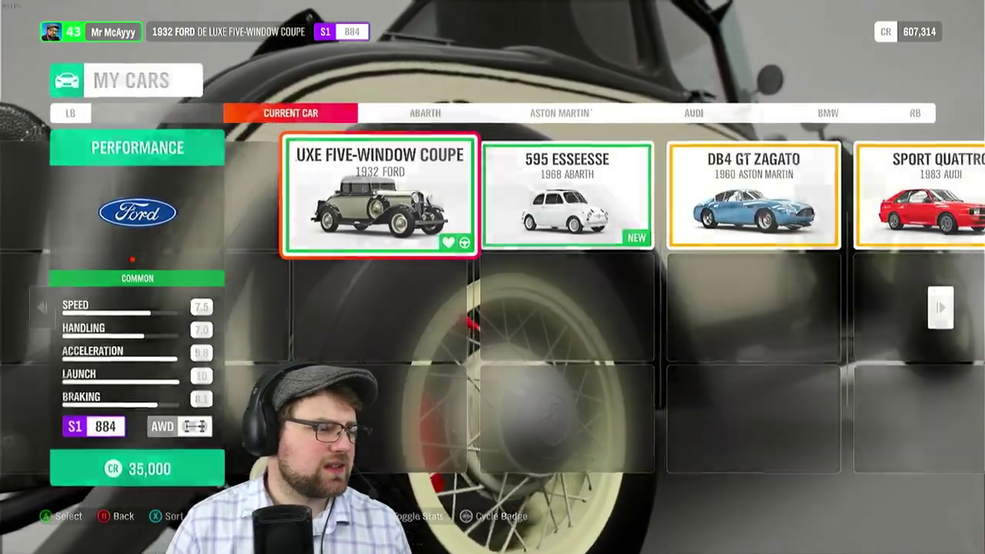
{"action": "key", "text": "Escape"}
{"action": "key", "text": "Escape"}
{"action": "key", "text": "c"}
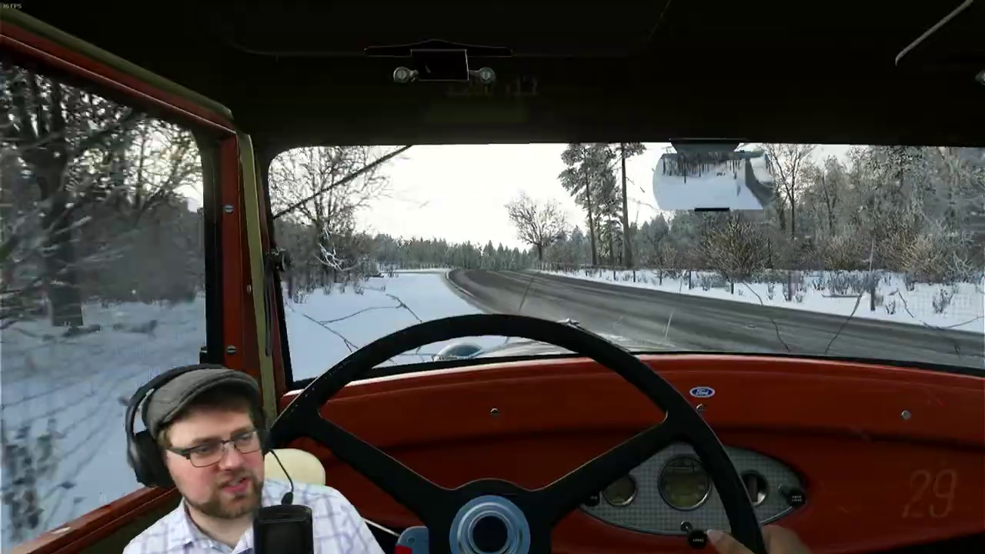
Drive the Ford coupe along the snowy road, braking near the yellow stone house and drifting onto the side road
{"action": "key", "text": "w"}
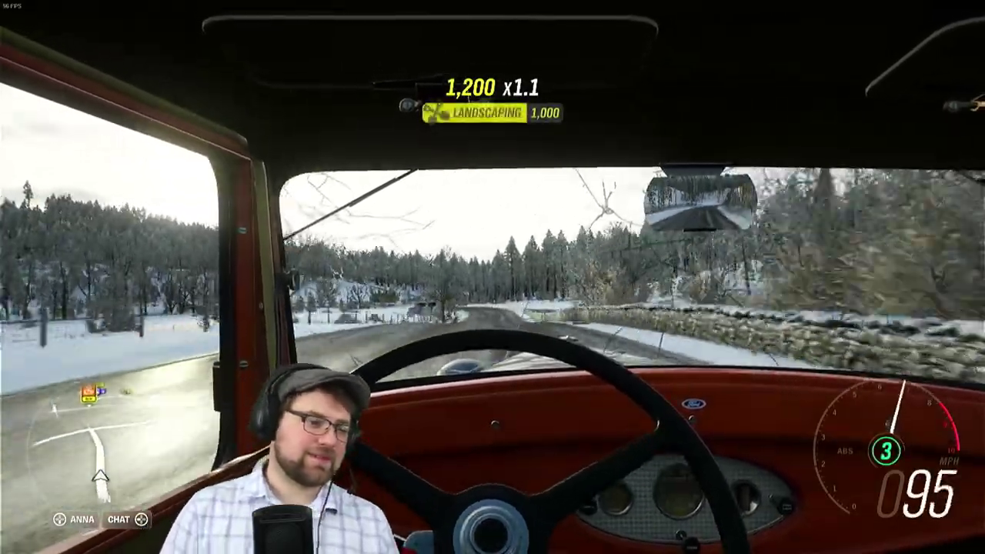
{"action": "key", "text": "s"}
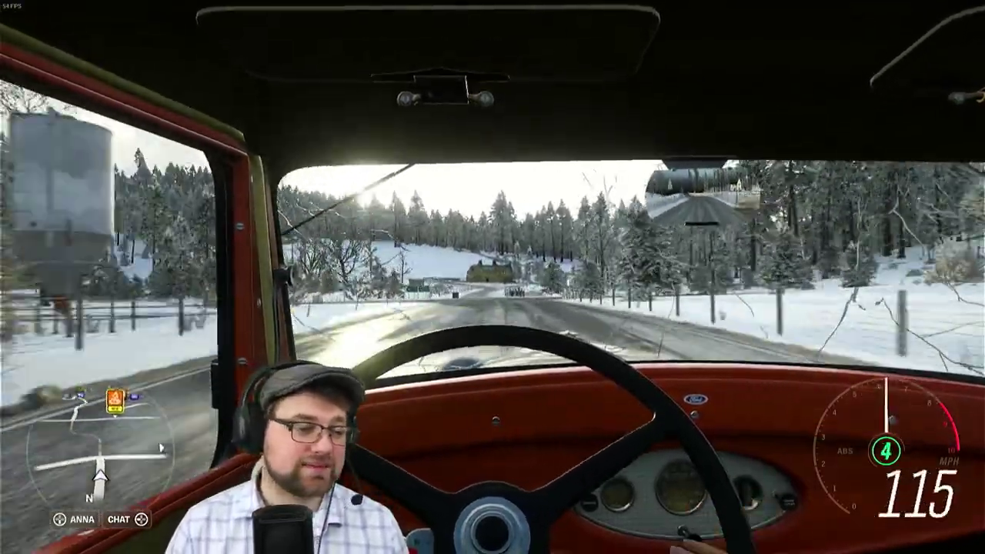
{"action": "key", "text": "s"}
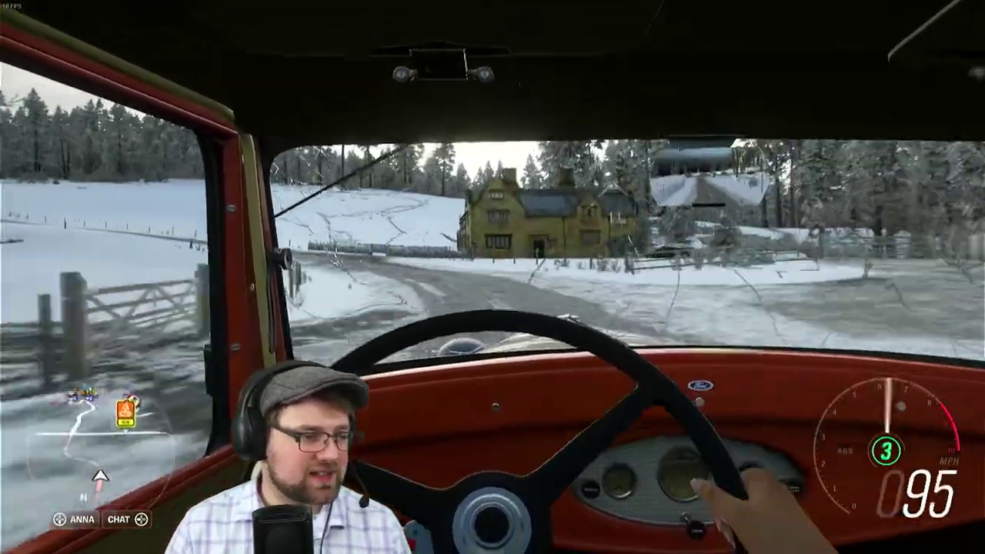
{"action": "key", "text": "s"}
{"action": "key", "text": "a"}
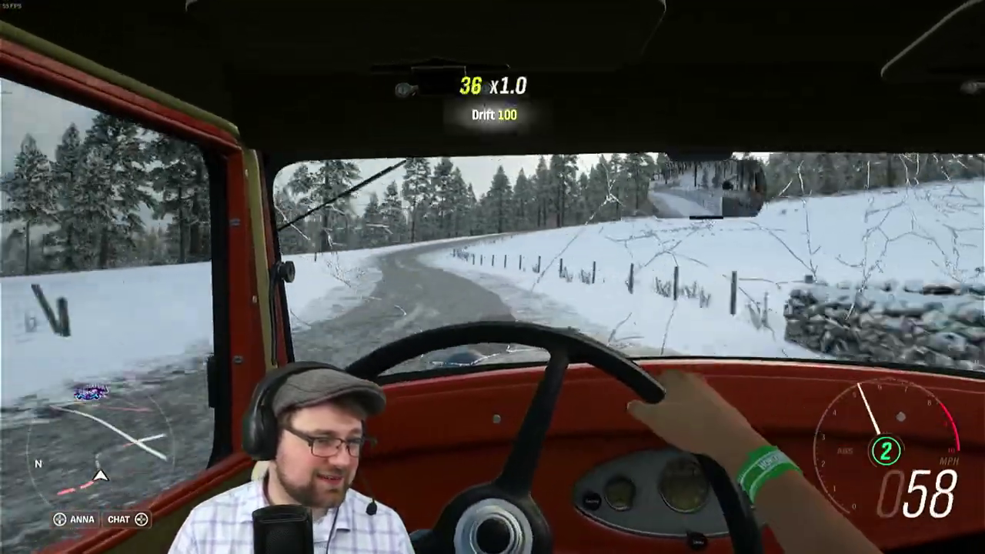
{"action": "key", "text": "a"}
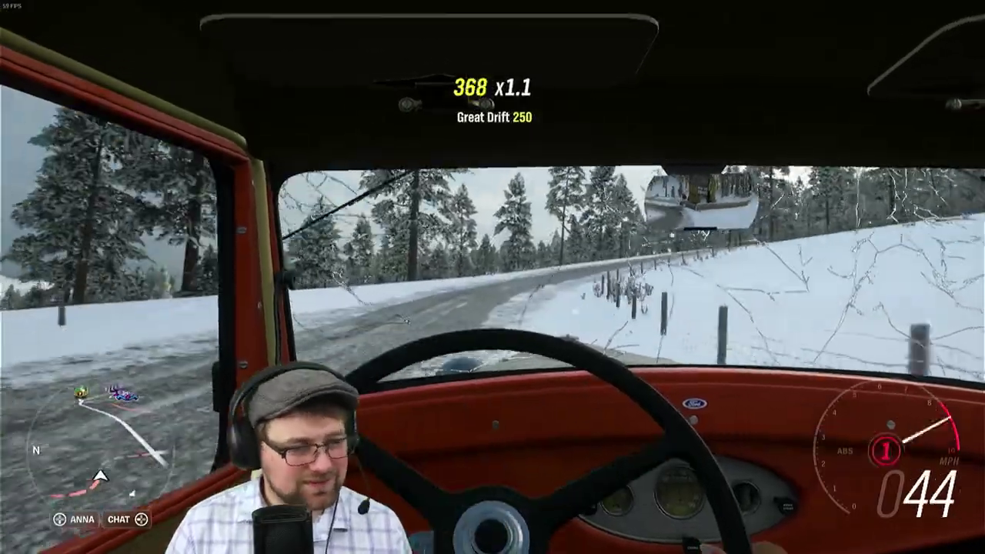
Accelerate along the snowy side road, steer through its bend and drive on to the junction in the woods
{"action": "key", "text": "w"}
{"action": "key", "text": "w"}
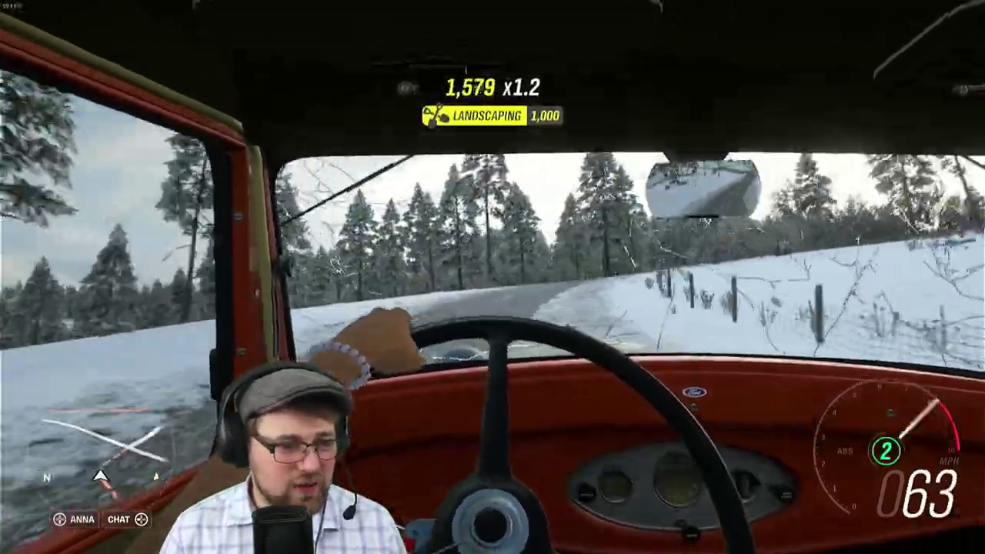
{"action": "key", "text": "d"}
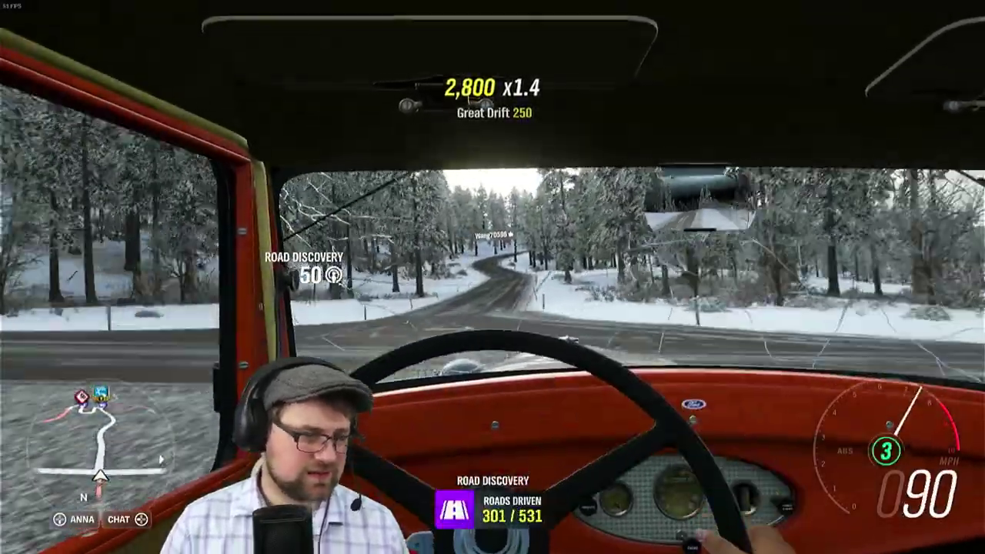
{"action": "key", "text": "w"}
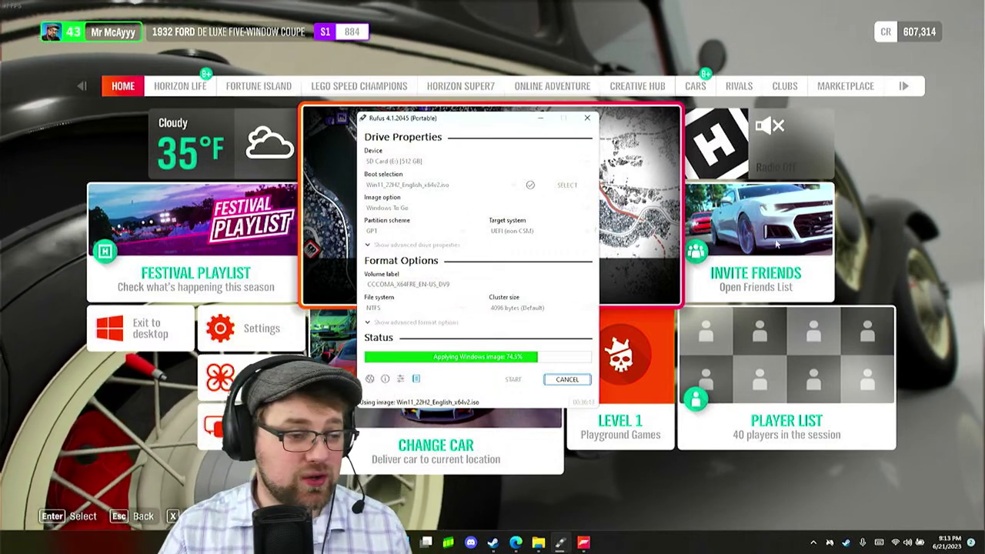
Switch from the Rufus window back to Forza Horizon 4 and resume the drive in cockpit view
{"action": "left_click", "coordinate": [894, 205]}
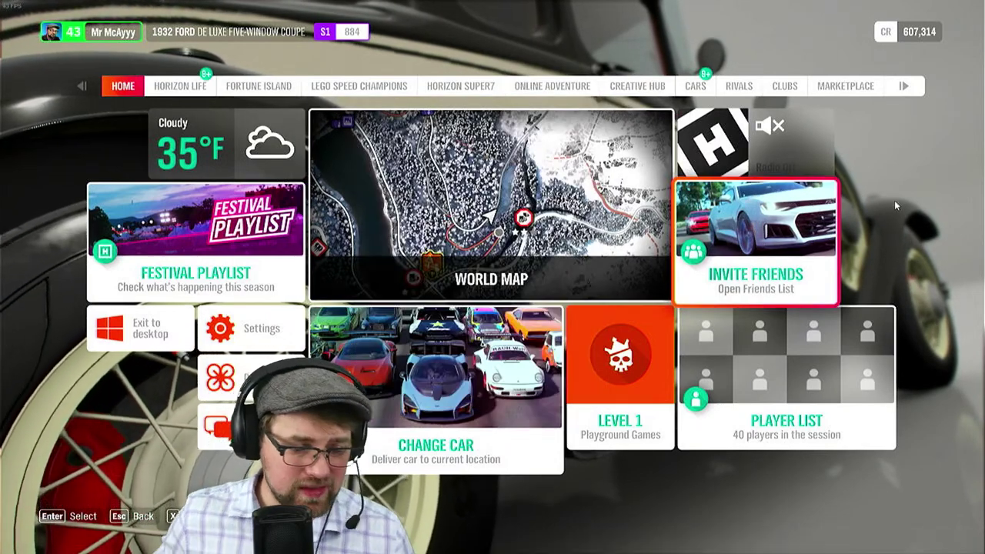
{"action": "key", "text": "Escape"}
{"action": "key", "text": "c"}
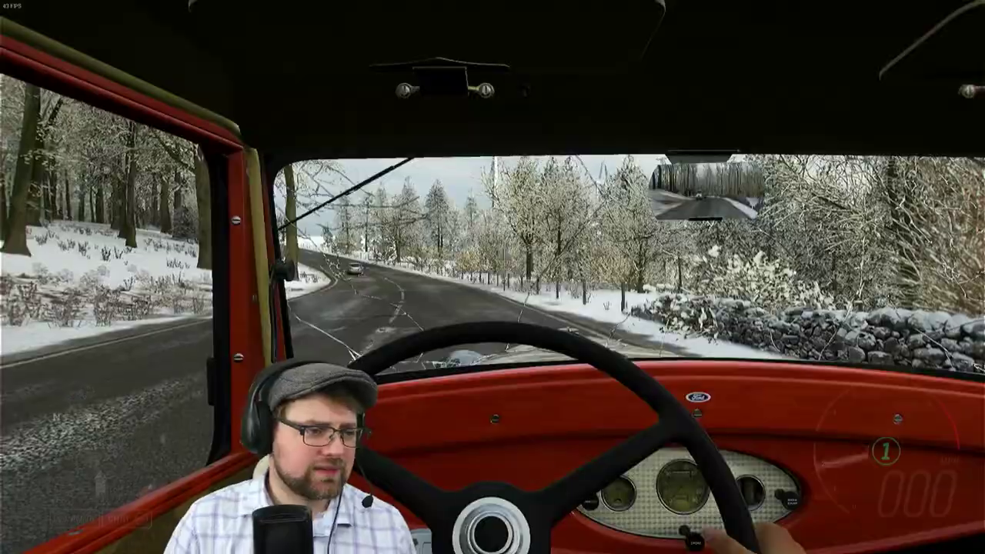
Accelerate the coupe along the wooded road, past the traffic, and out across the snowy open land with wind turbines
{"action": "key", "text": "w"}
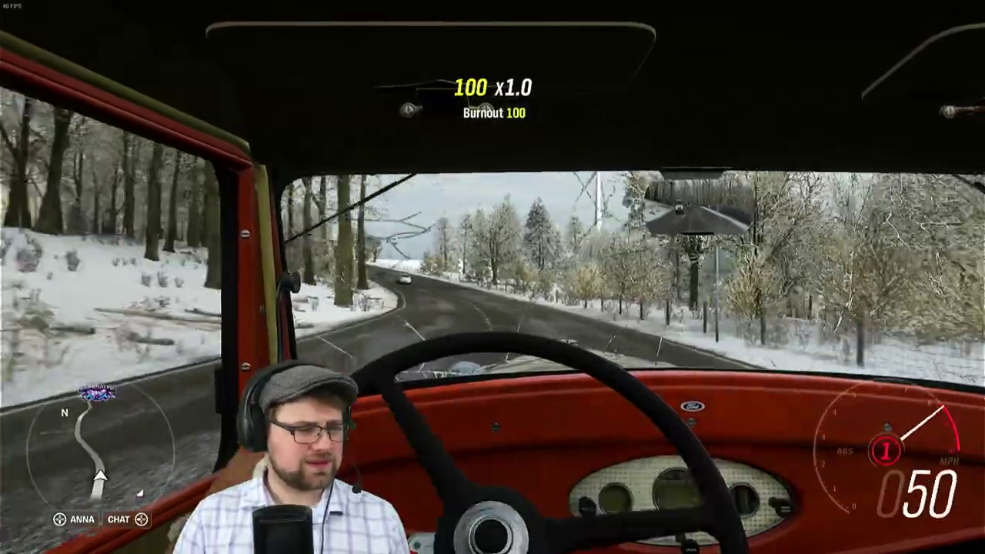
{"action": "key", "text": "w"}
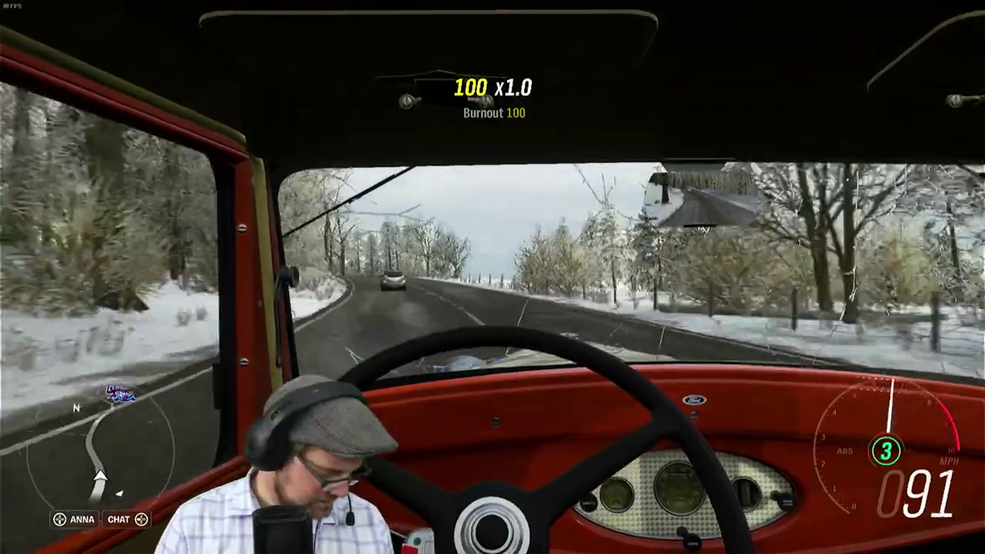
{"action": "key", "text": "w"}
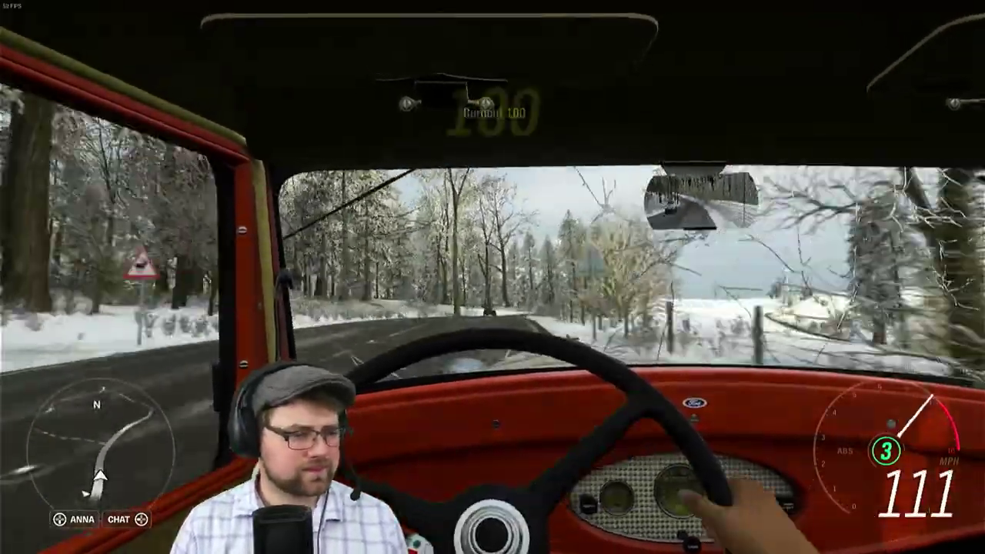
{"action": "key", "text": "w"}
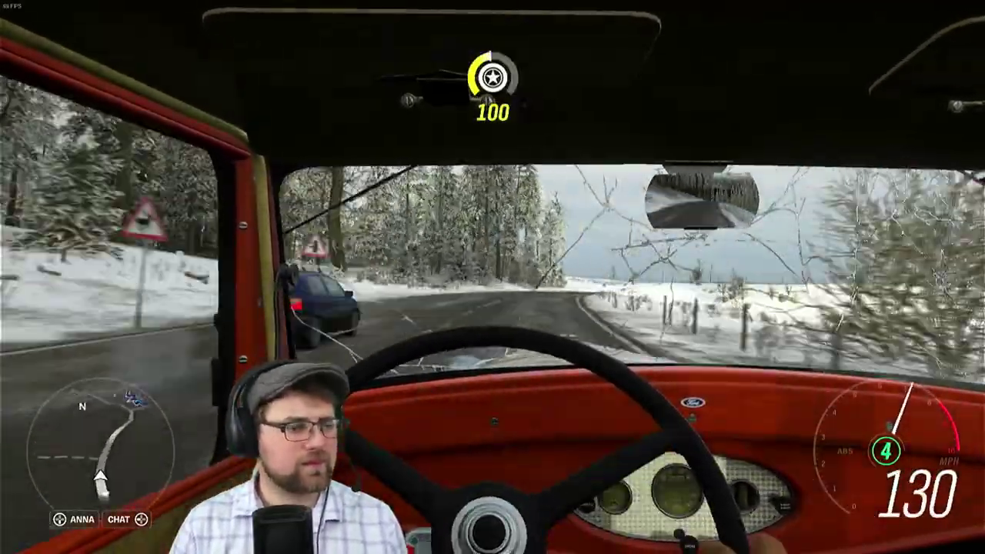
{"action": "key", "text": "w"}
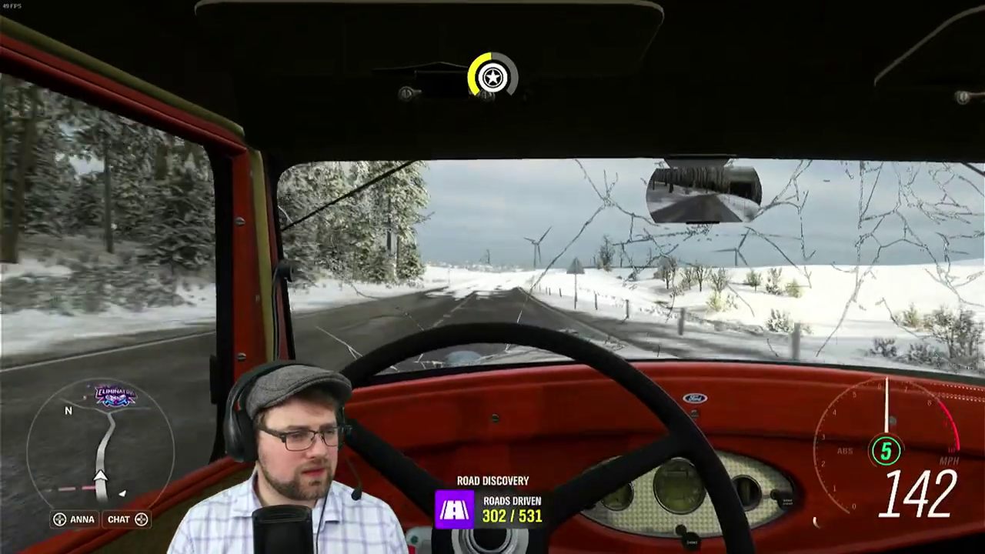
{"action": "key", "text": "w"}
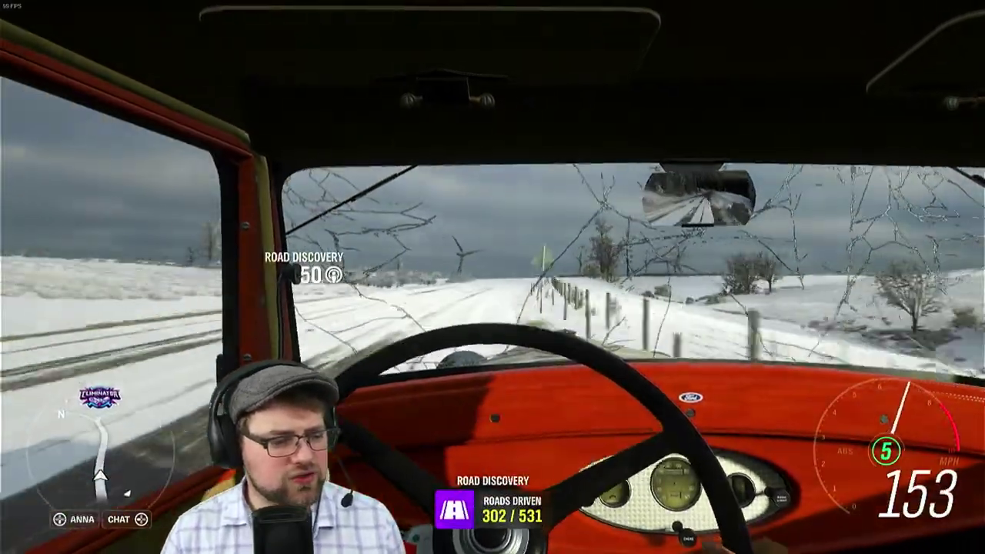
{"action": "key", "text": "w"}
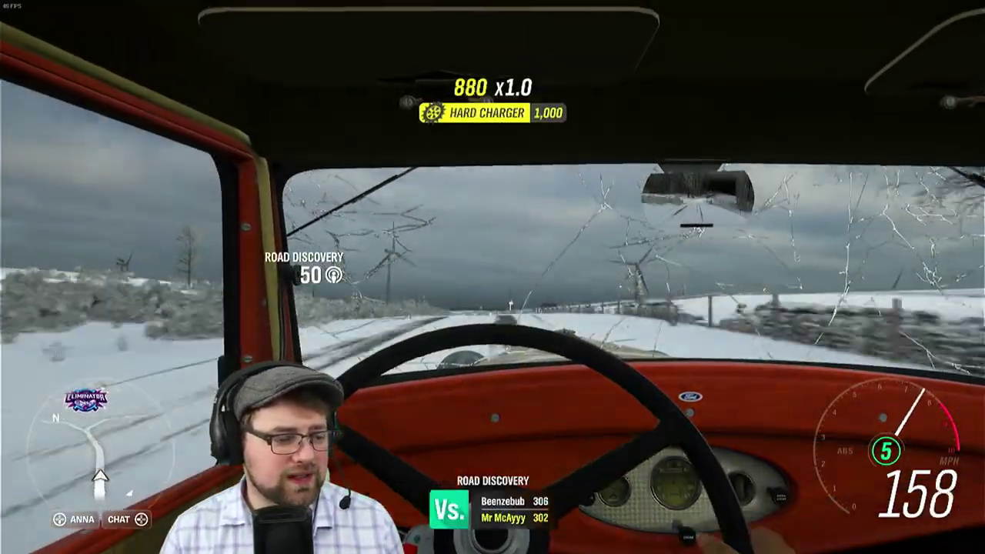
{"action": "key", "text": "w"}
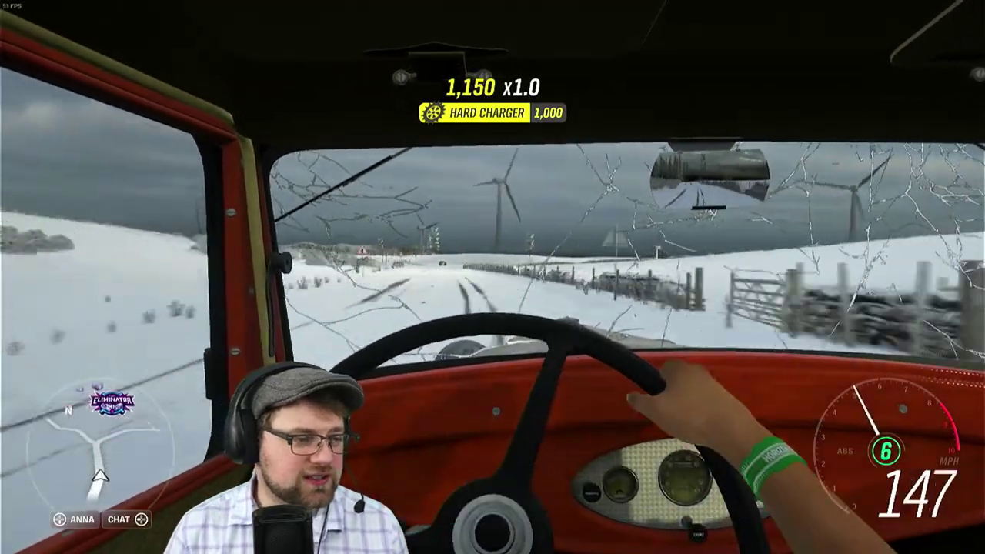
{"action": "key", "text": "w"}
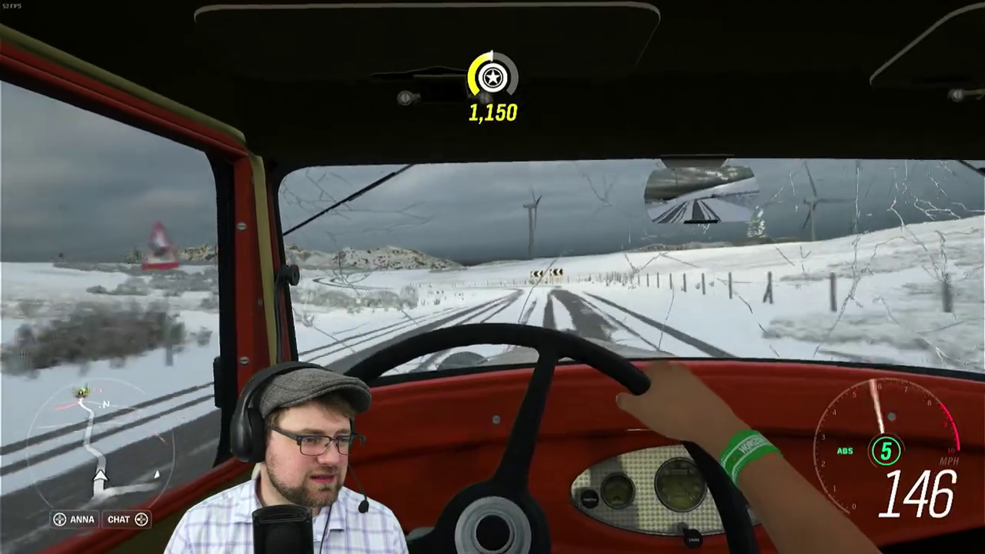
Brake for the bend marked with chevron signs, then speed up along the snowy road towards the mountains
{"action": "key", "text": "s"}
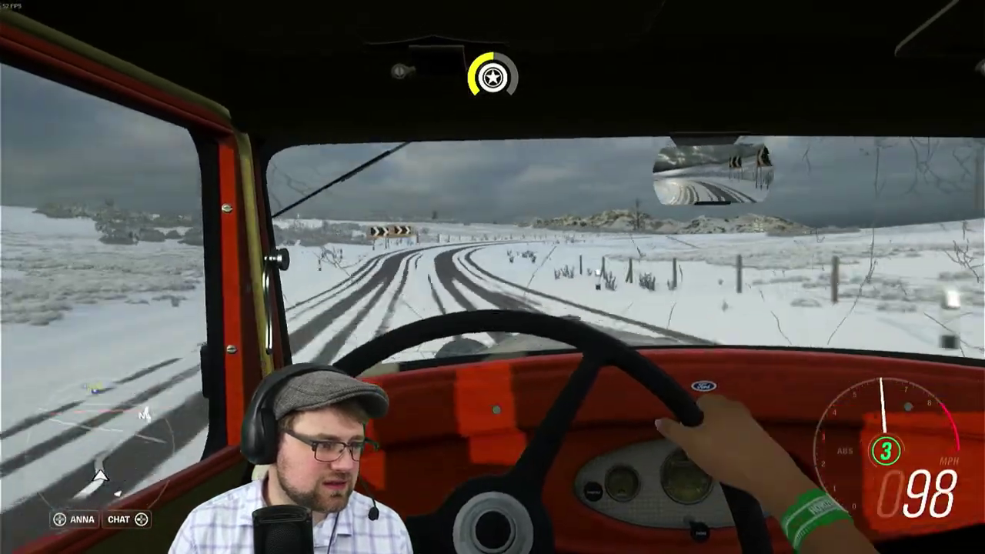
{"action": "key", "text": "w"}
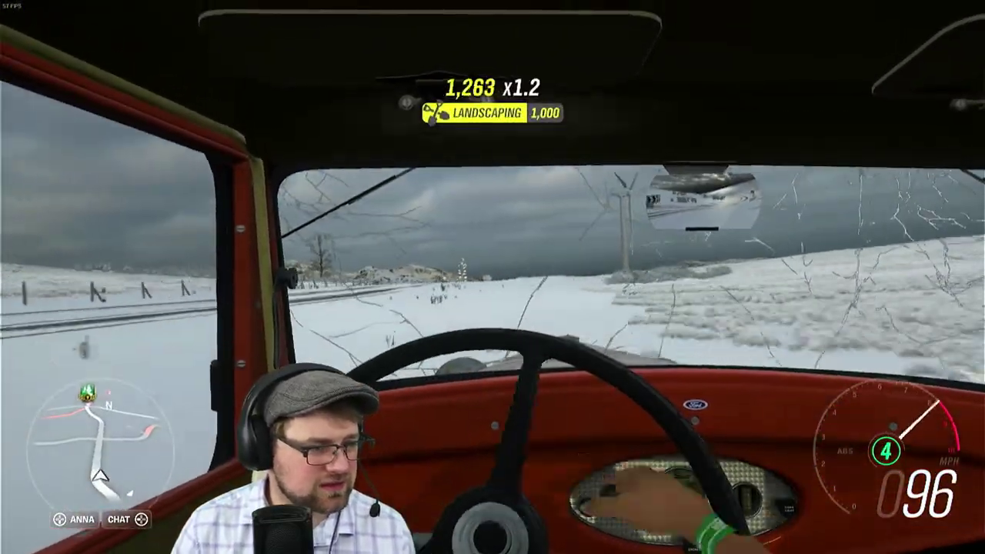
{"action": "key", "text": "w"}
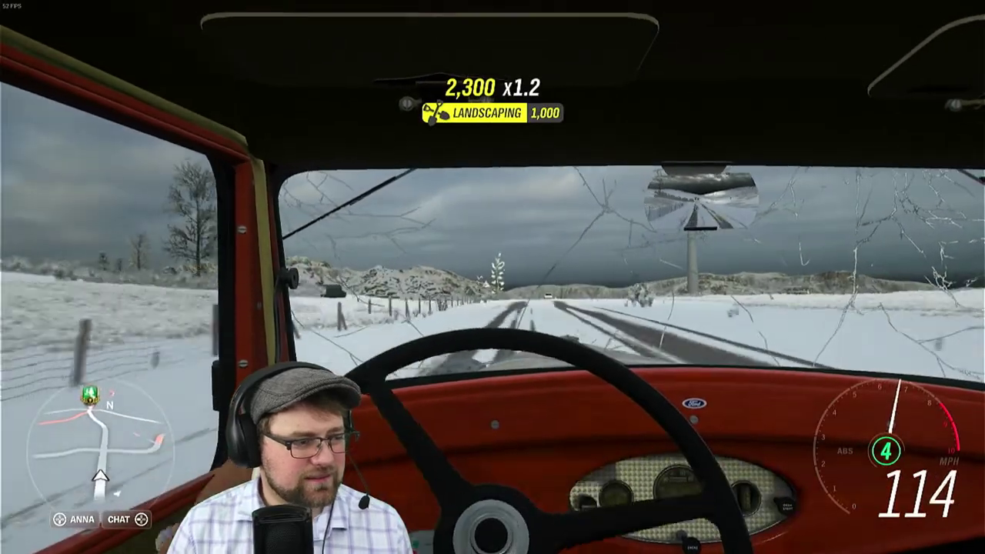
{"action": "key", "text": "w"}
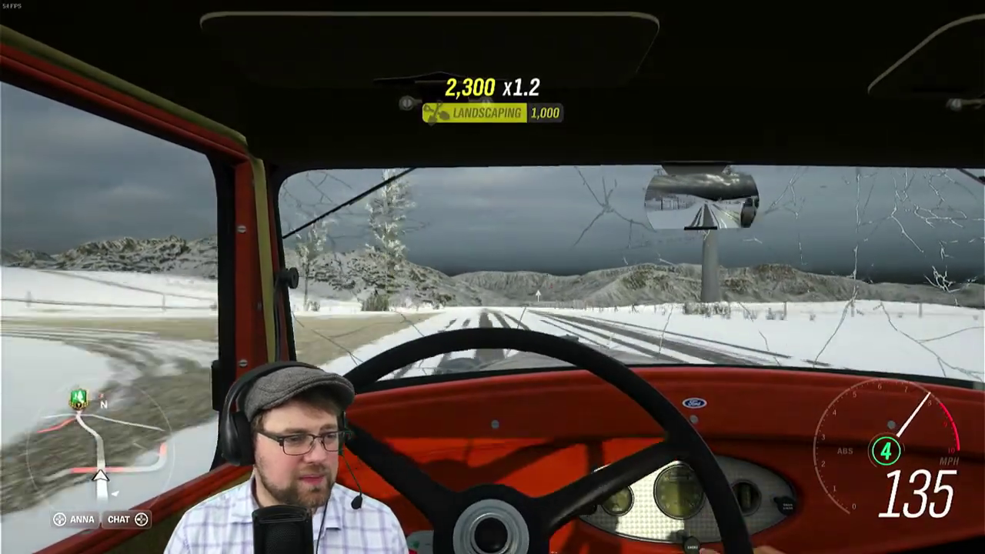
{"action": "key", "text": "w"}
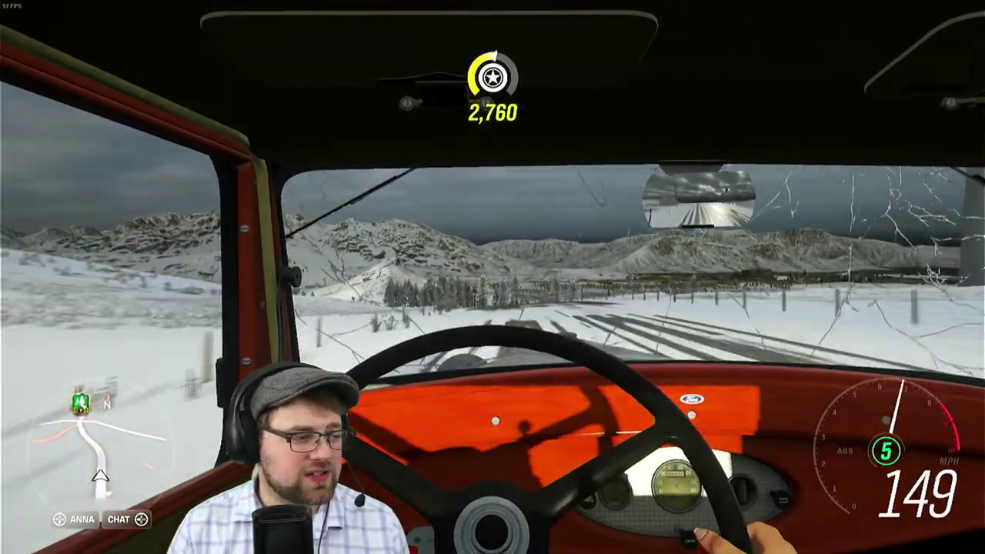
Brake hard and drift the coupe off the downhill road, slowing it on the snowy verge
{"action": "key", "text": "s"}
{"action": "key", "text": "a"}
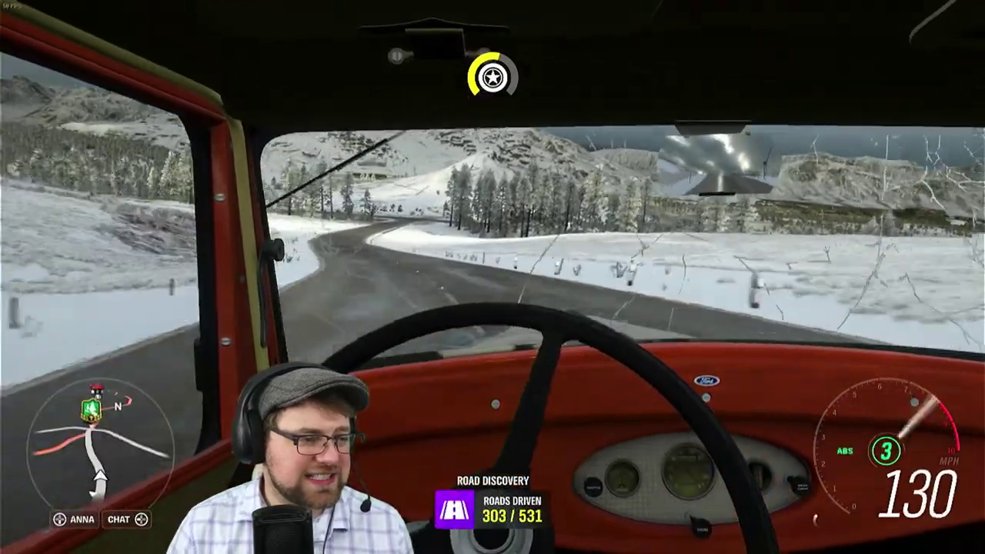
{"action": "key", "text": "s"}
{"action": "key", "text": "a"}
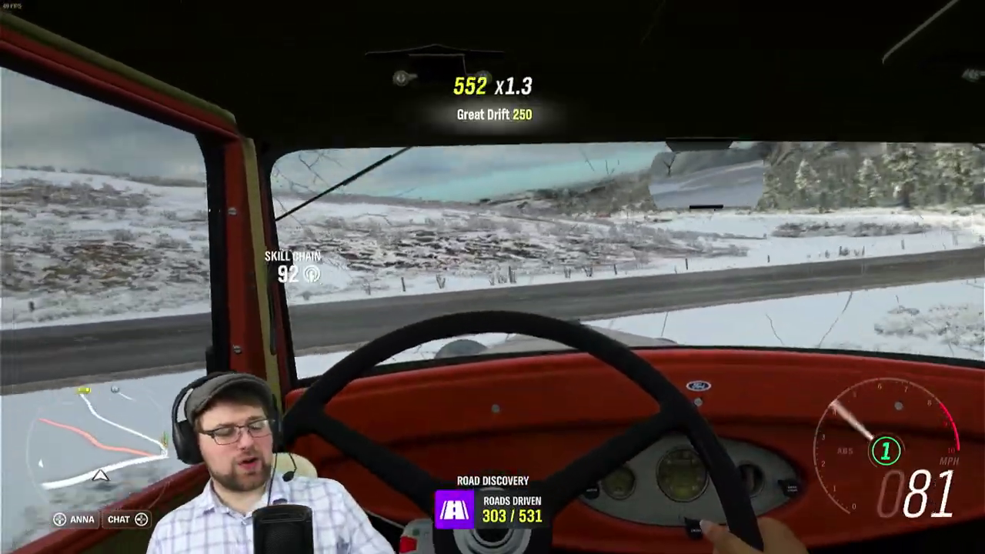
{"action": "key", "text": "s"}
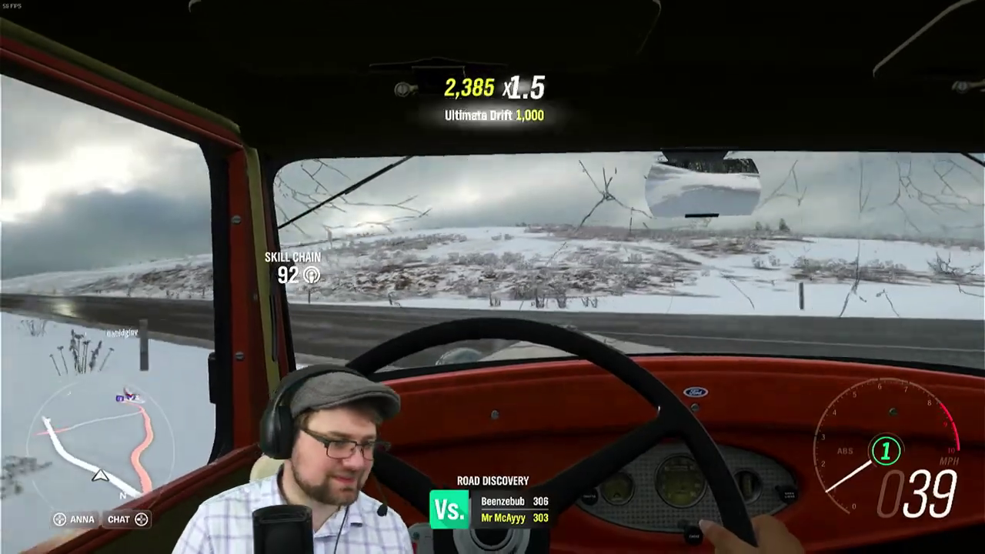
{"action": "key", "text": "s"}
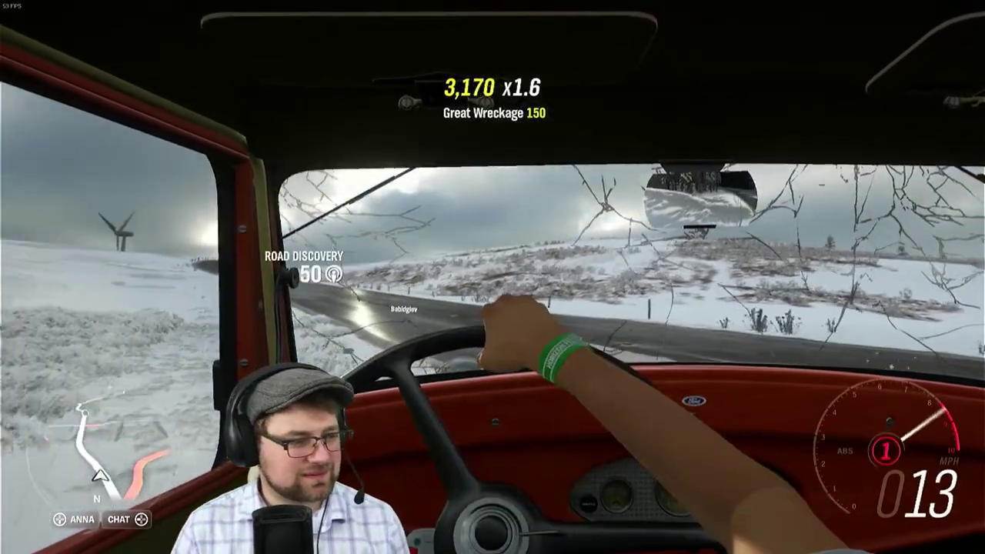
Drive the coupe back up the road towards the wind turbines and change from cockpit to chase view
{"action": "key", "text": "w"}
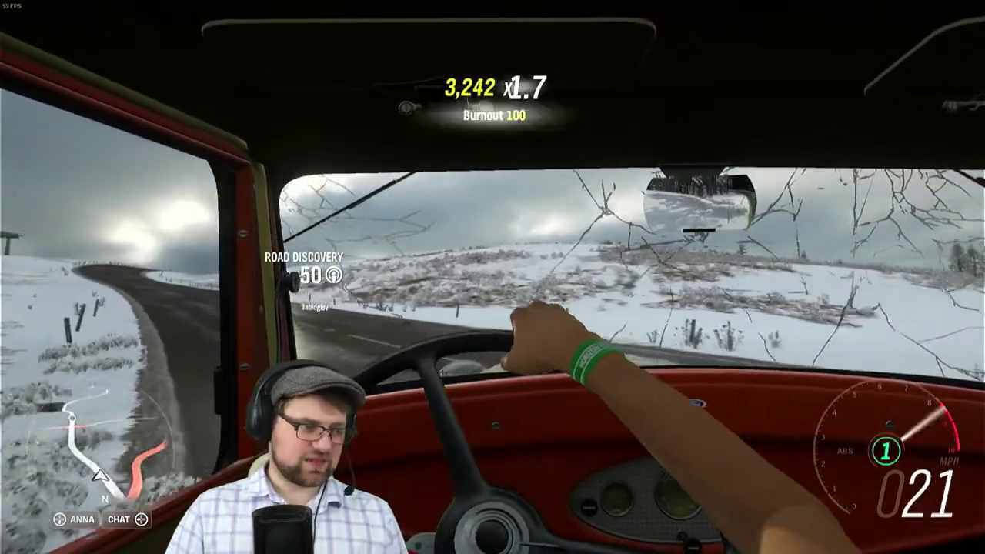
{"action": "key", "text": "w"}
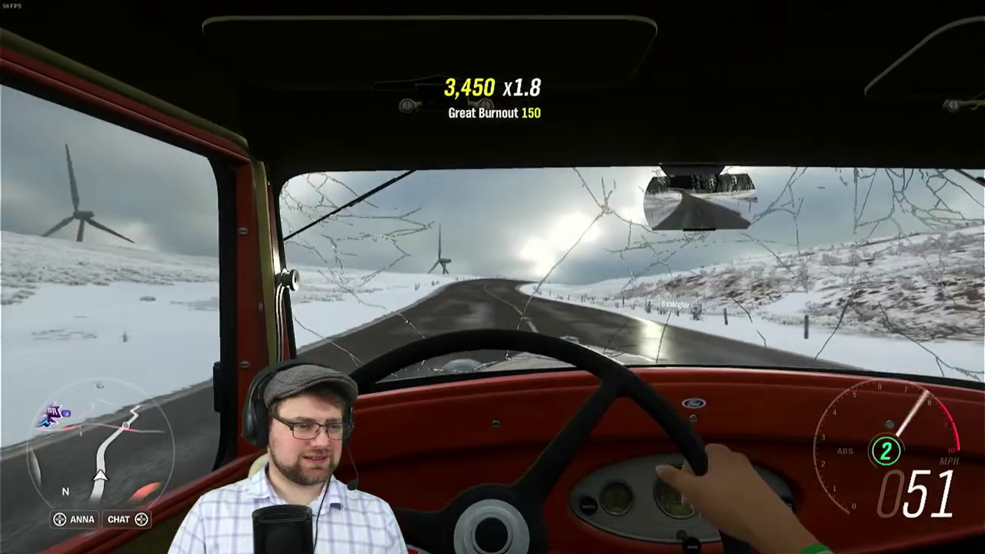
{"action": "key", "text": "w"}
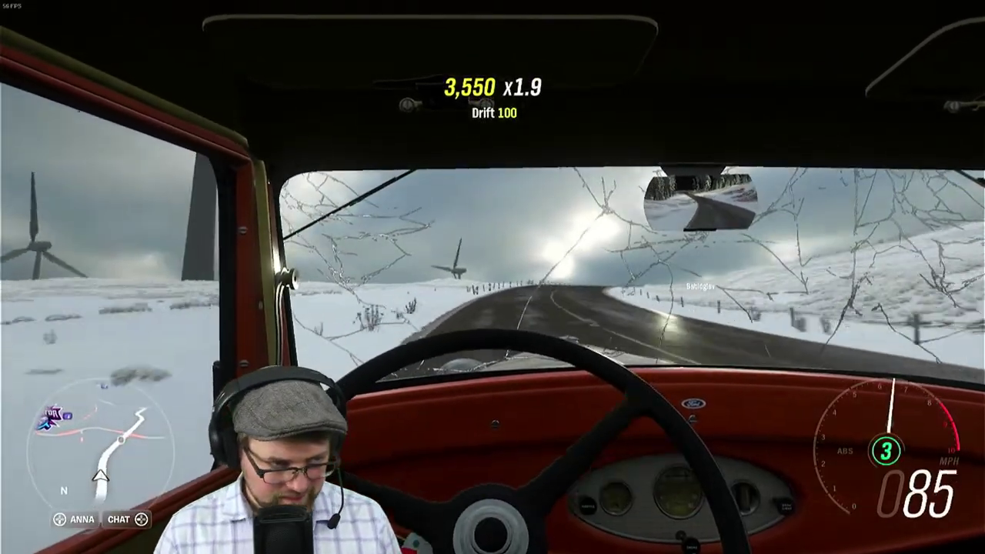
{"action": "key", "text": "c"}
{"action": "key", "text": "c"}
{"action": "key", "text": "w"}
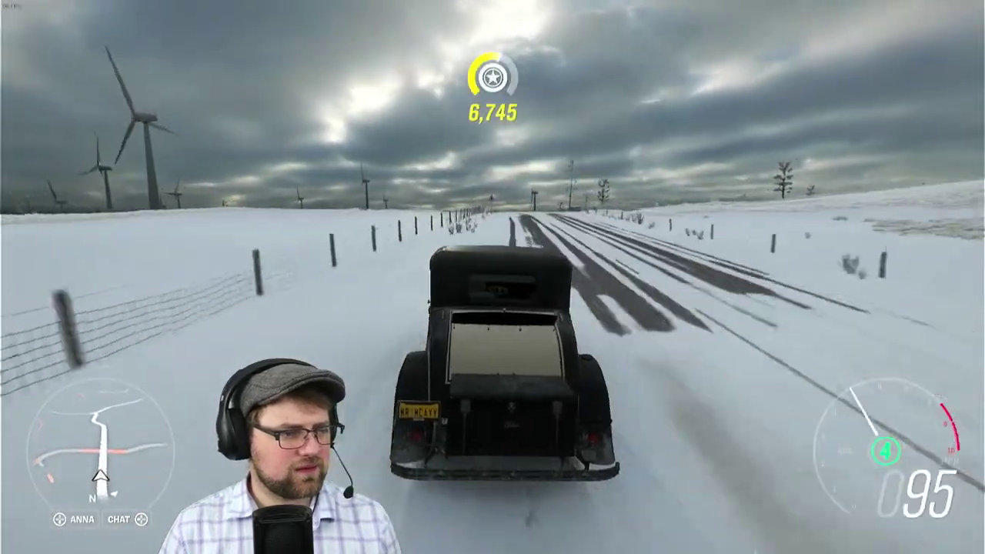
Brake the coupe at the junction by the wind turbines and turn right off the snowy road
{"action": "key", "text": "w"}
{"action": "key", "text": "s"}
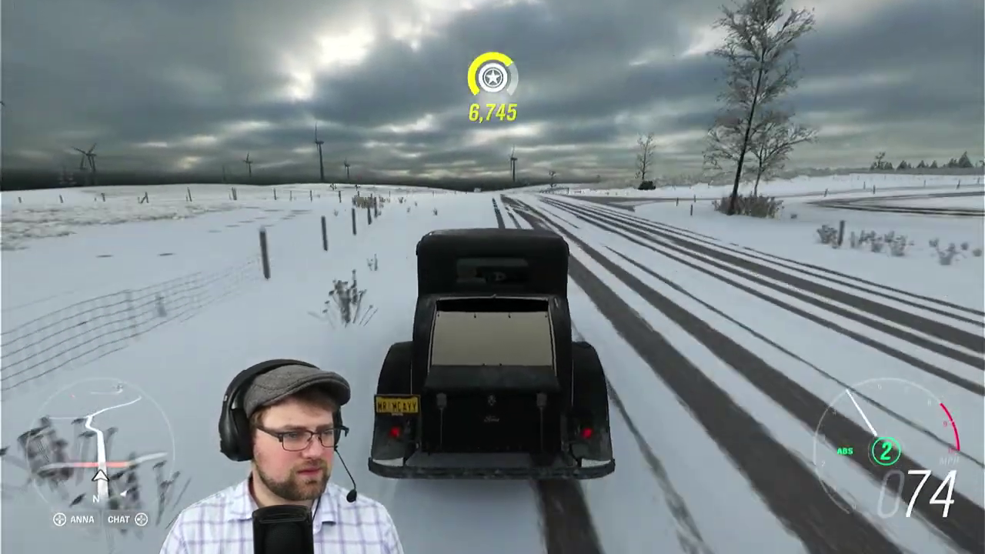
{"action": "key", "text": "d"}
{"action": "key", "text": "w"}
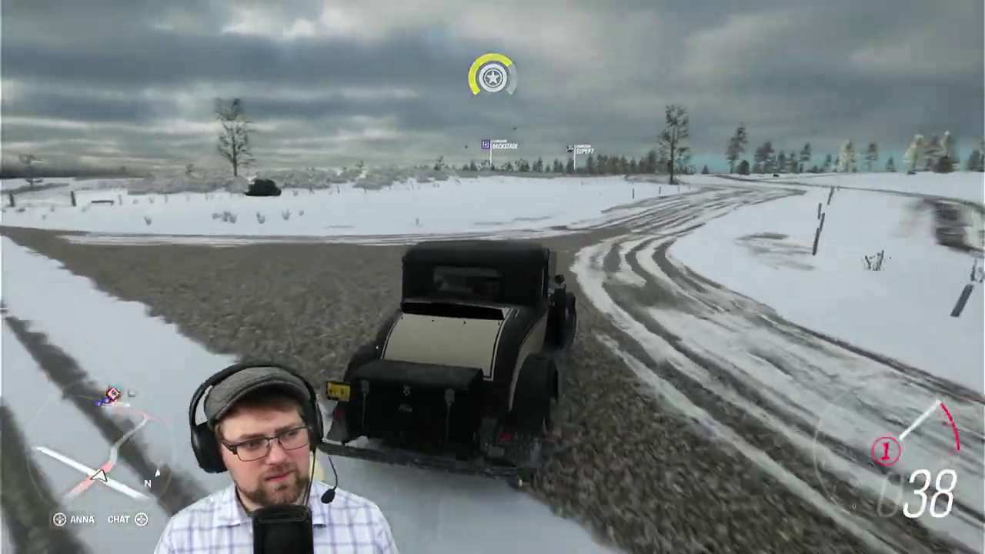
Accelerate the coupe along the slushy fenced road towards the pine trees
{"action": "key", "text": "w"}
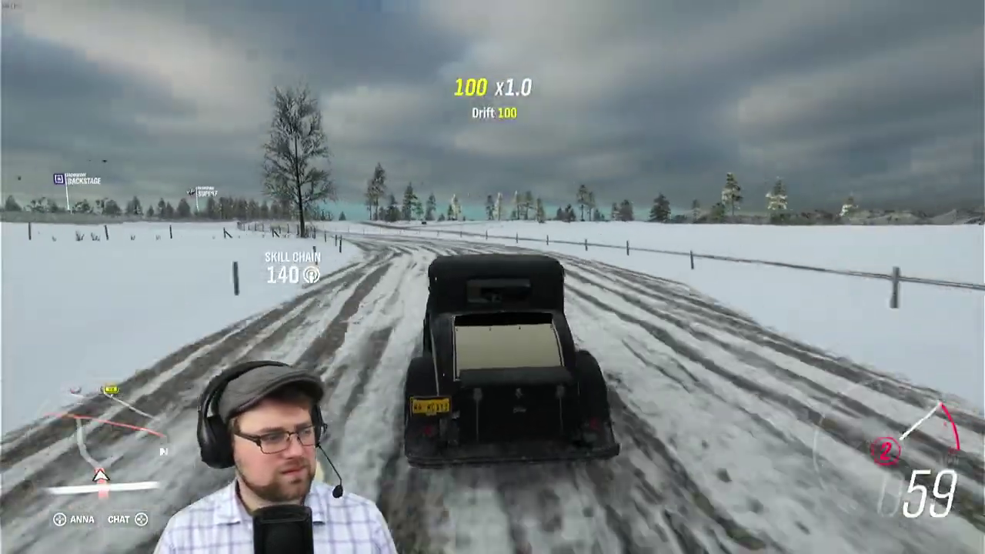
{"action": "key", "text": "w"}
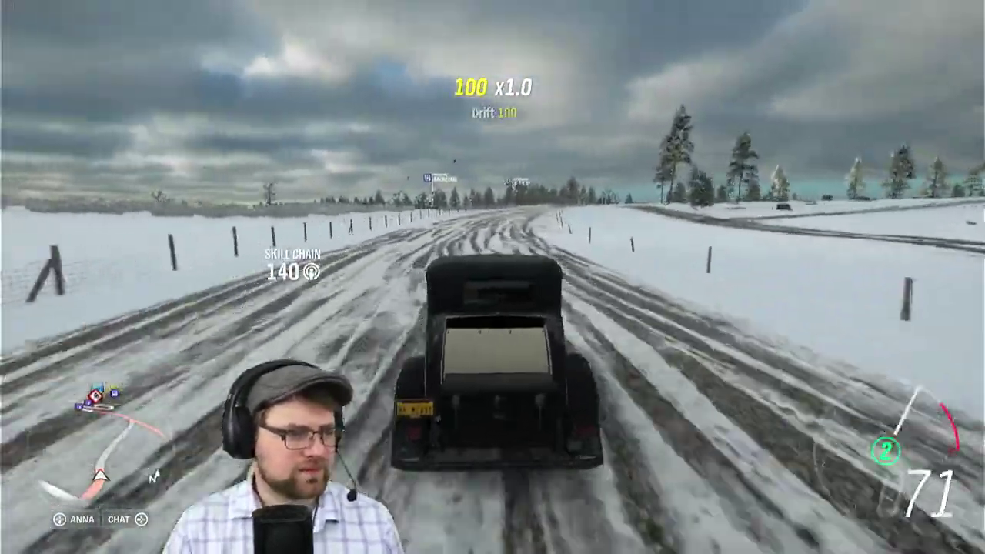
{"action": "key", "text": "w"}
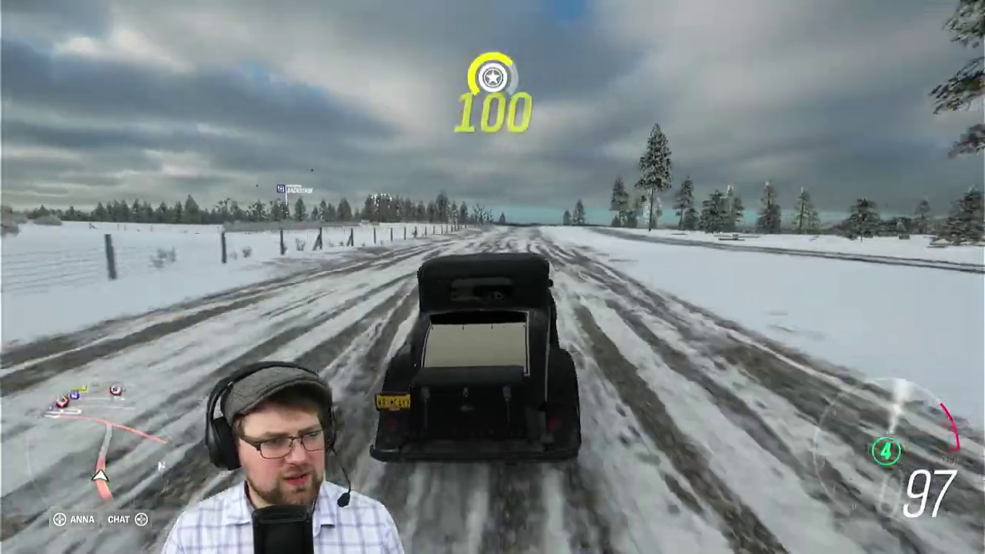
{"action": "key", "text": "w"}
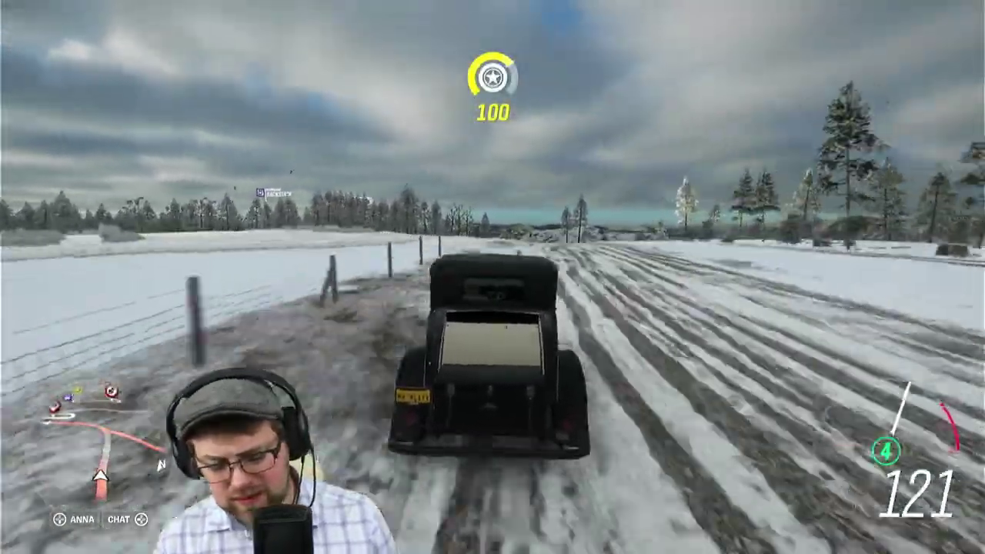
Veer off the road onto the open snow, brake hard, and drift the coupe back towards the track
{"action": "key", "text": "w"}
{"action": "key", "text": "s"}
{"action": "key", "text": "d"}
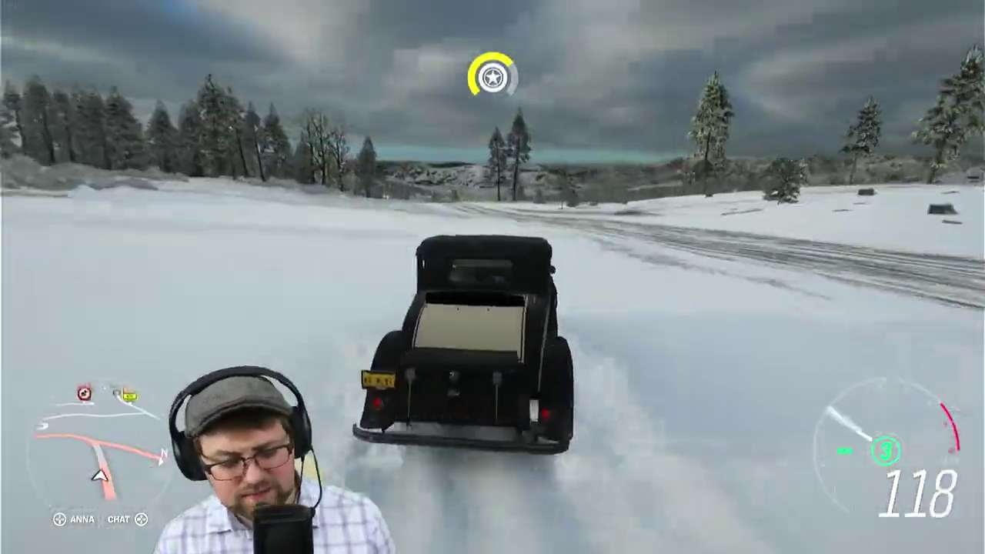
{"action": "key", "text": "a"}
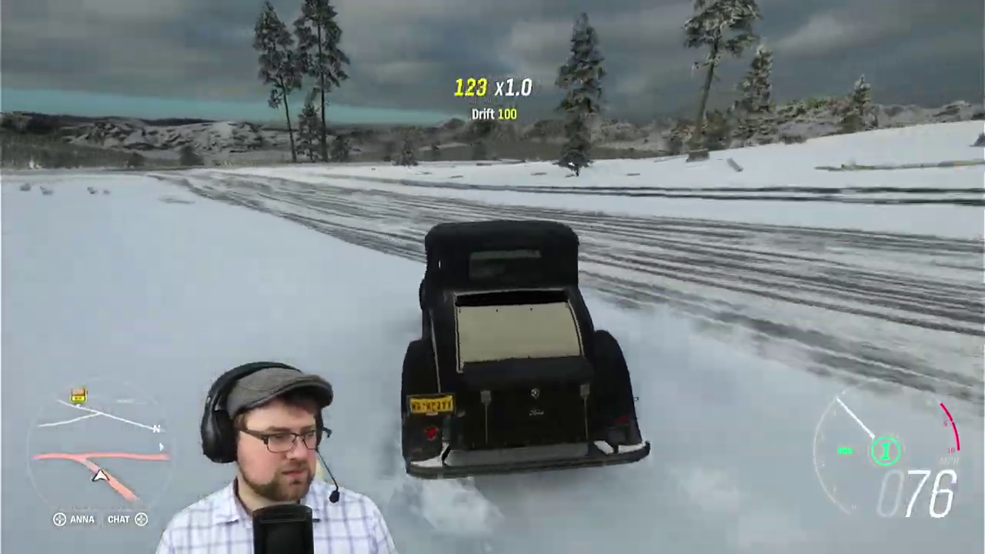
{"action": "key", "text": "w"}
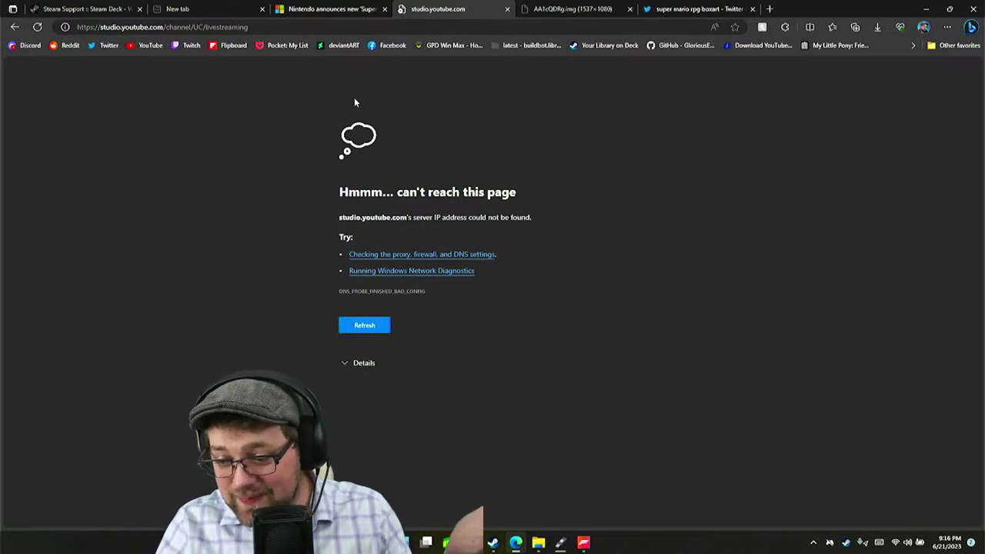
Retry loading the YouTube Studio livestreaming page, and switch to Rufus to check the write progress
{"action": "key", "text": "F5"}
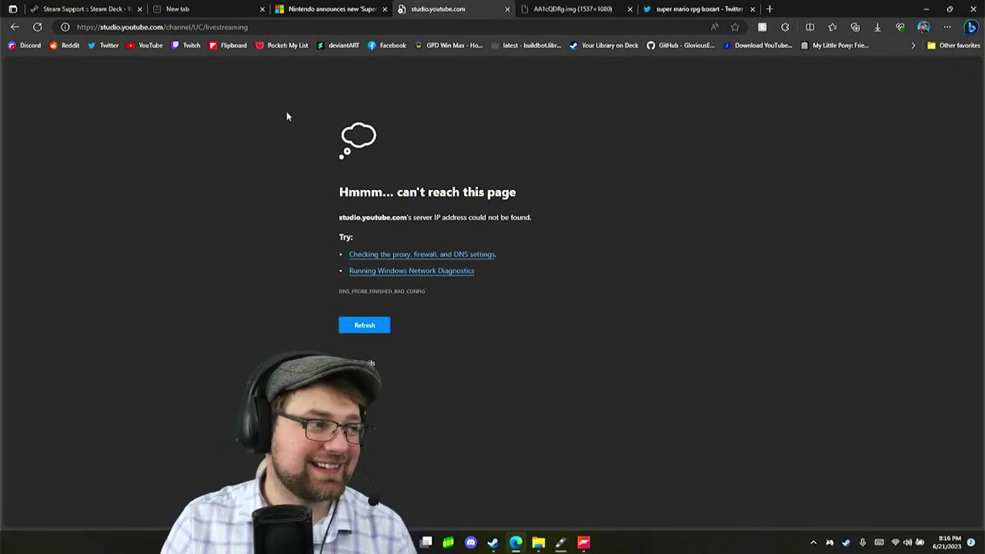
{"action": "left_click", "coordinate": [37, 27]}
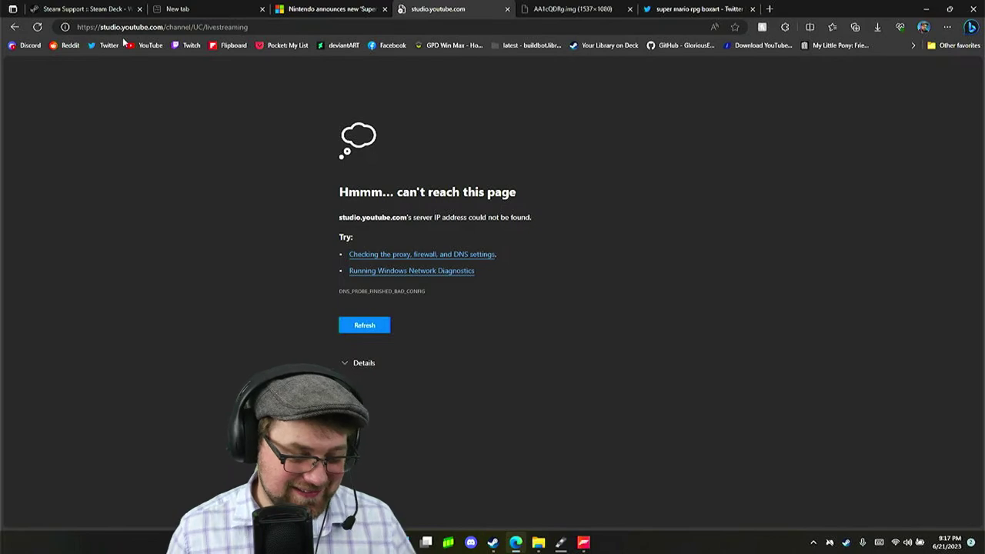
{"action": "key", "text": "alt+Tab"}
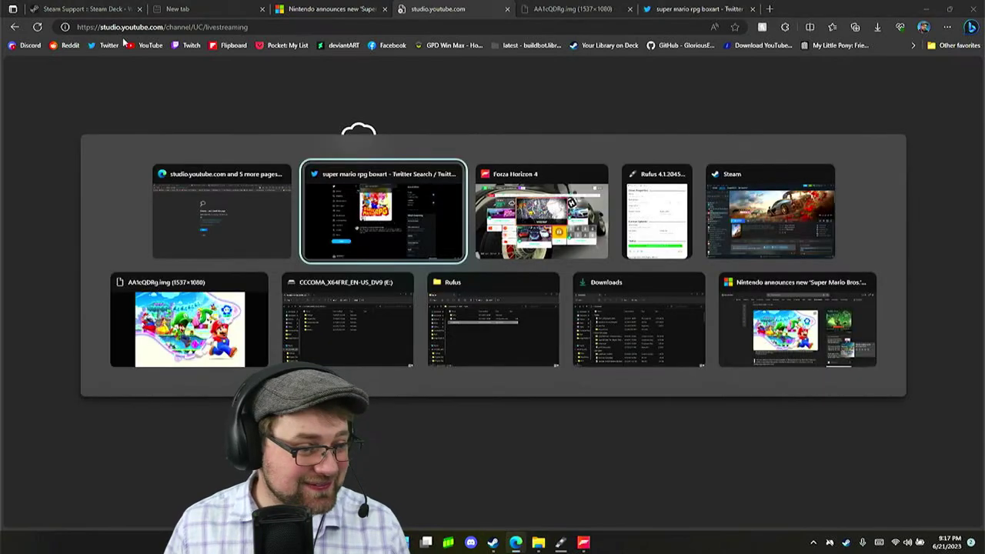
{"action": "key", "text": "alt+Tab"}
{"action": "key", "text": "alt+Tab"}
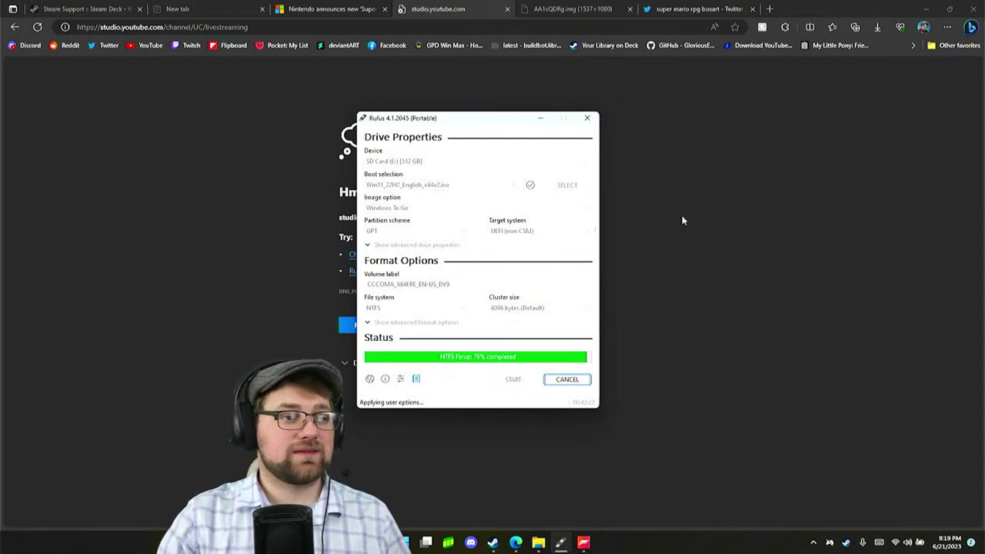
Close Forza Horizon 4 and return to the Rufus window
{"action": "right_click", "coordinate": [586, 543]}
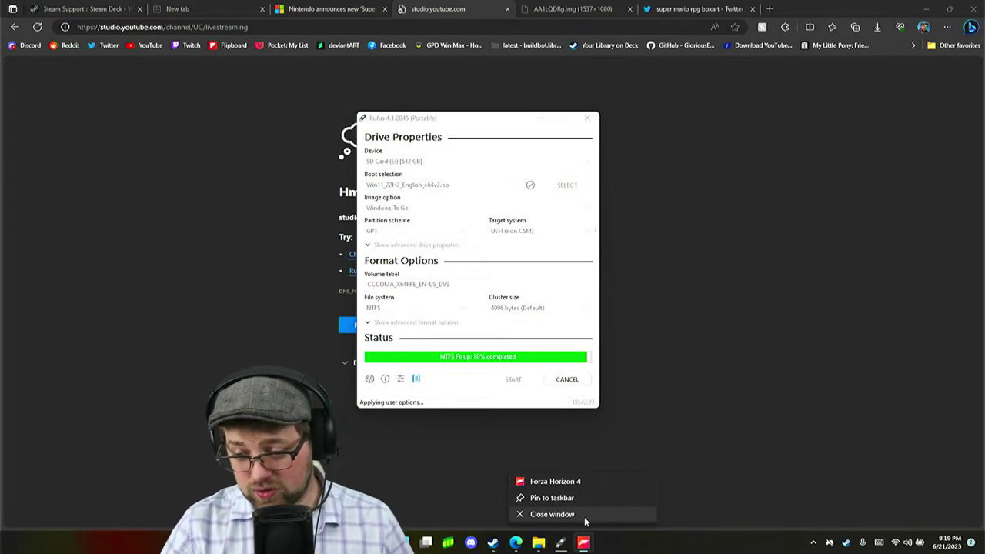
{"action": "left_click", "coordinate": [584, 521]}
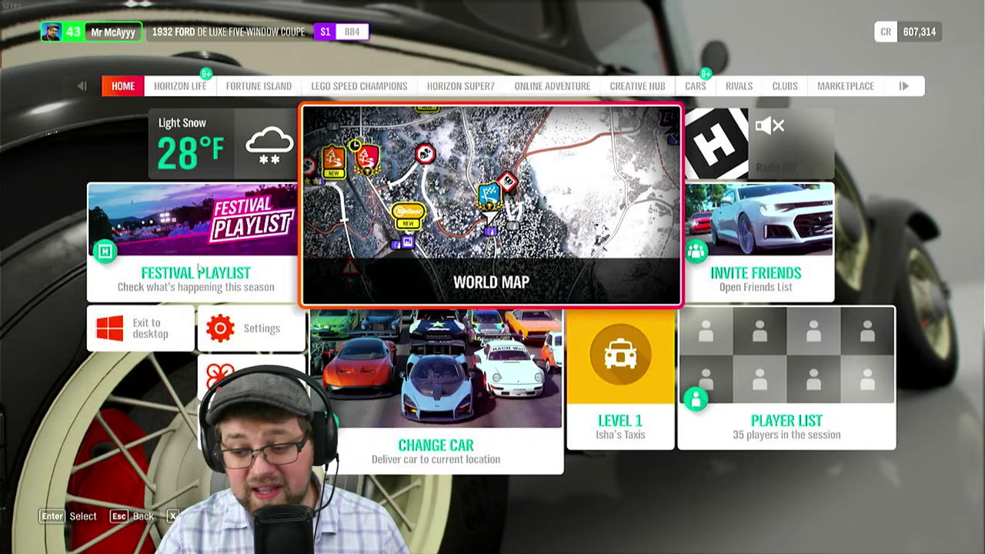
{"action": "key", "text": "alt+Tab"}
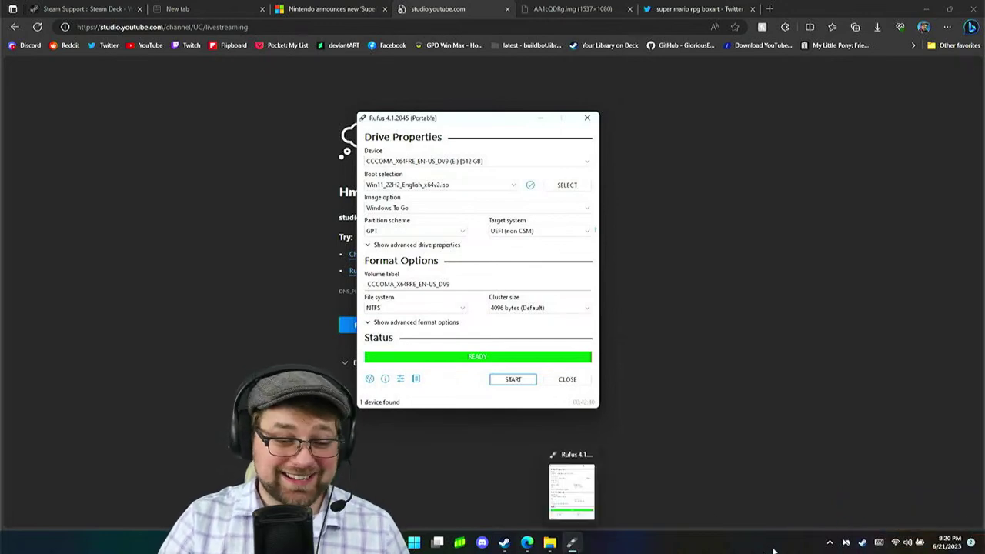
Exit the Steam client running in the background
{"action": "left_click", "coordinate": [863, 544]}
{"action": "right_click", "coordinate": [863, 545]}
{"action": "left_click", "coordinate": [879, 530]}
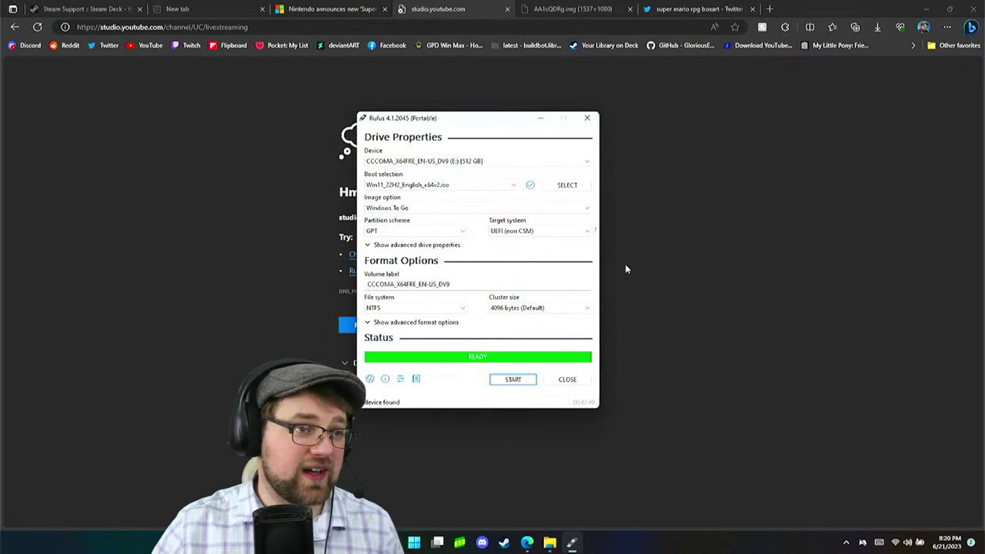
Minimize the browser and bring the SD card's File Explorer window to the front to view its Windows folders
{"action": "left_click", "coordinate": [928, 10]}
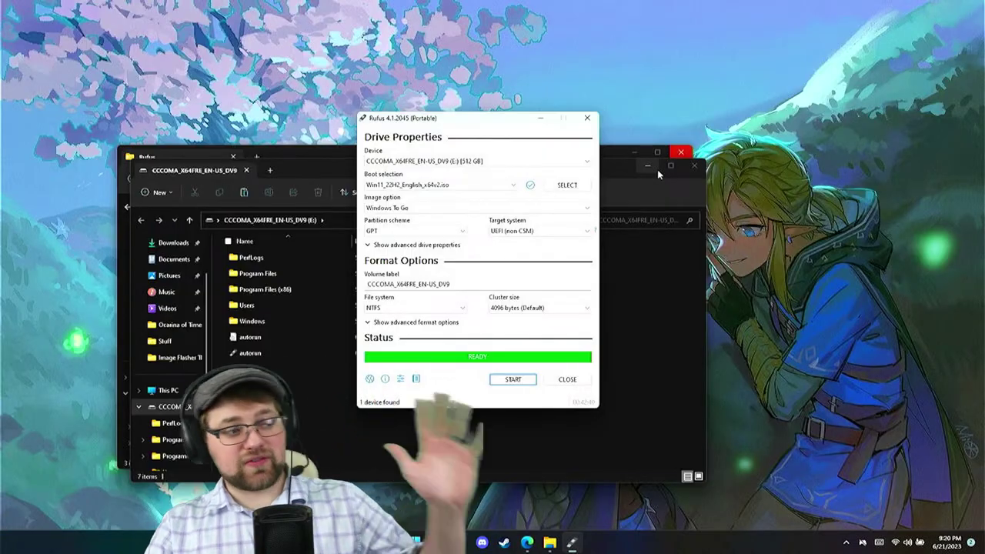
{"action": "left_click", "coordinate": [641, 197]}
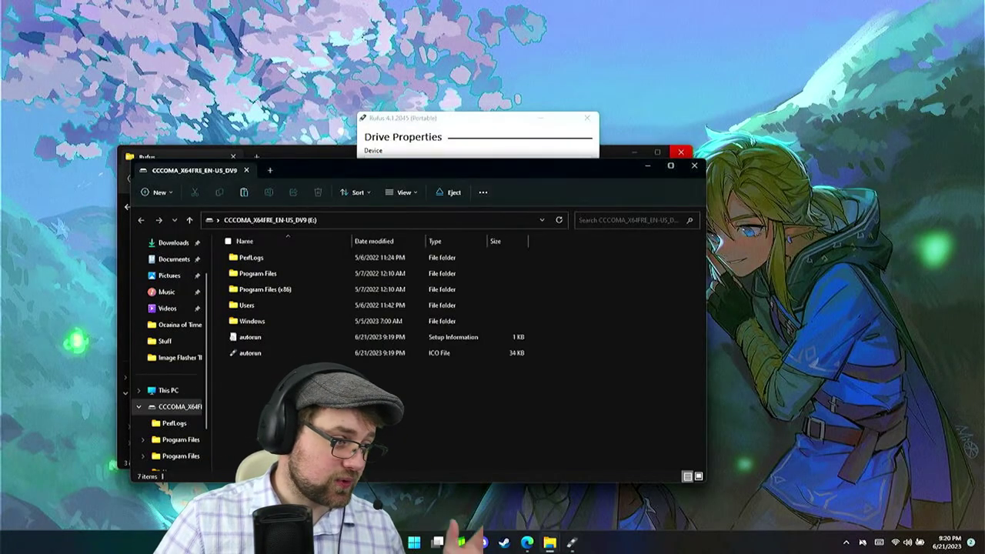
Create a new folder named Drivers in the root of the CCCOMA_X64FRE_EN-US_DV9 (E:) drive
{"action": "right_click", "coordinate": [299, 407]}
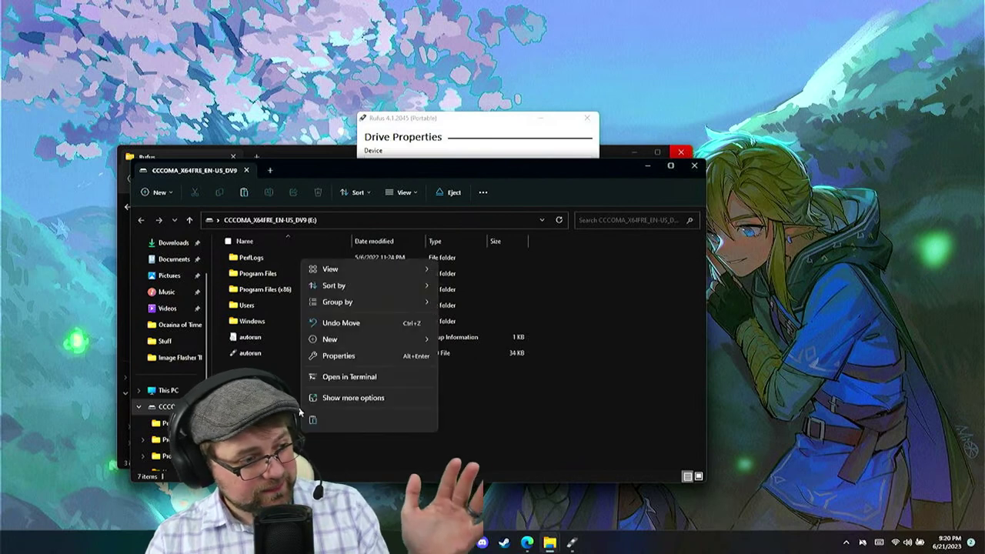
{"action": "key", "text": "Escape"}
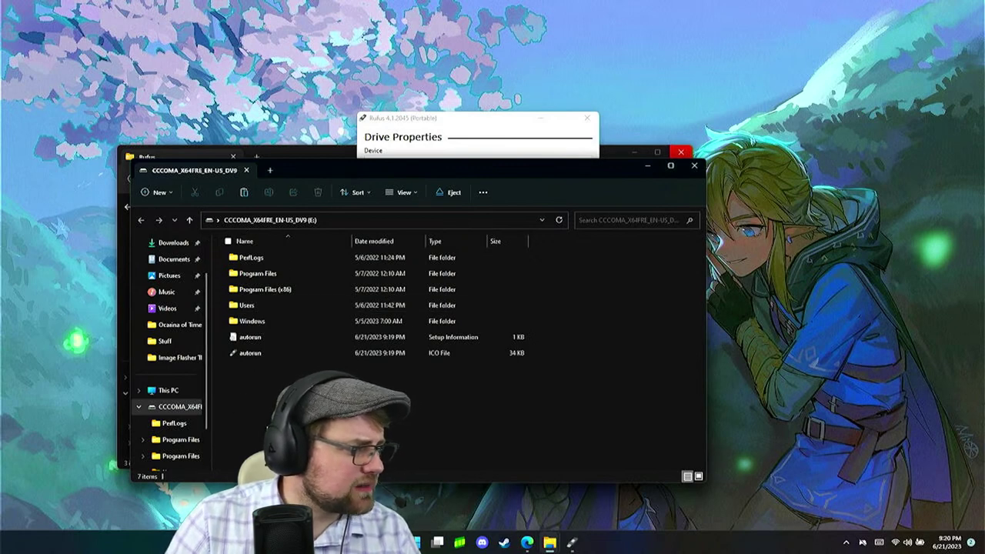
{"action": "right_click", "coordinate": [270, 429]}
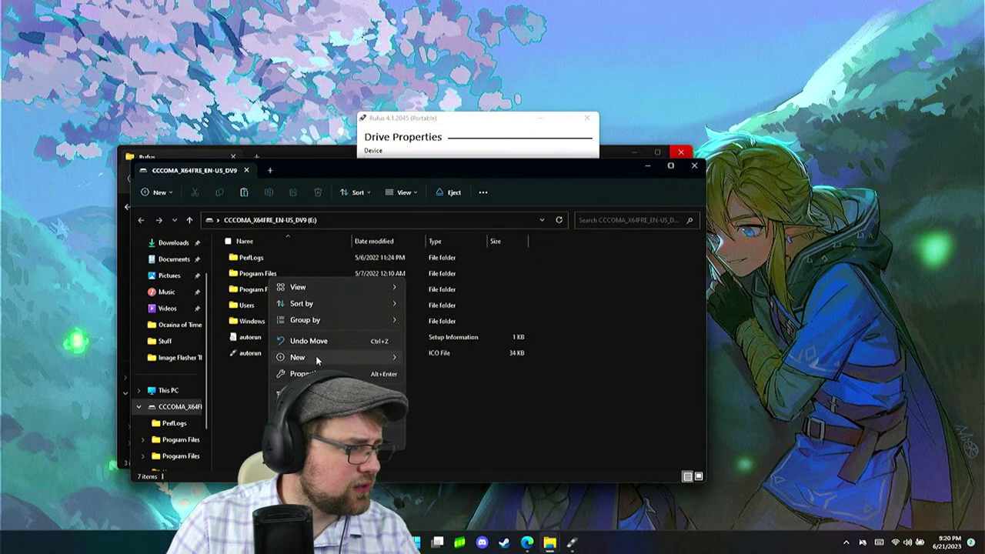
{"action": "mouse_move", "coordinate": [315, 356]}
{"action": "left_click", "coordinate": [467, 360]}
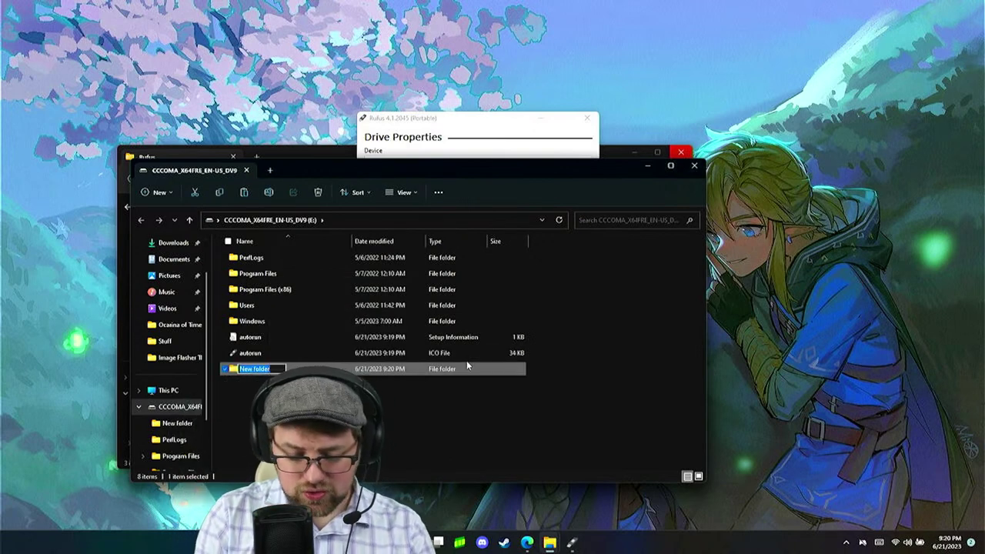
{"action": "type", "text": "Drivers"}
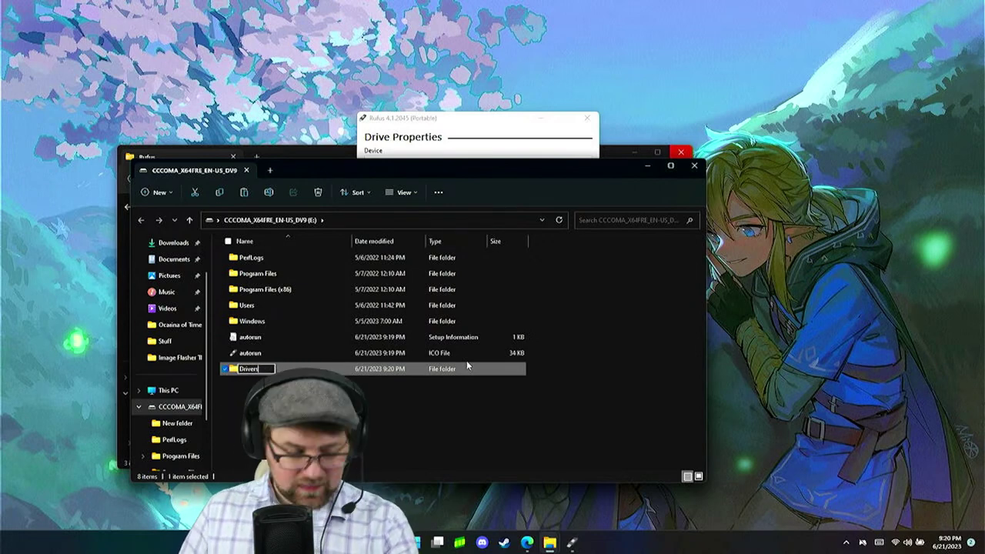
{"action": "key", "text": "Return"}
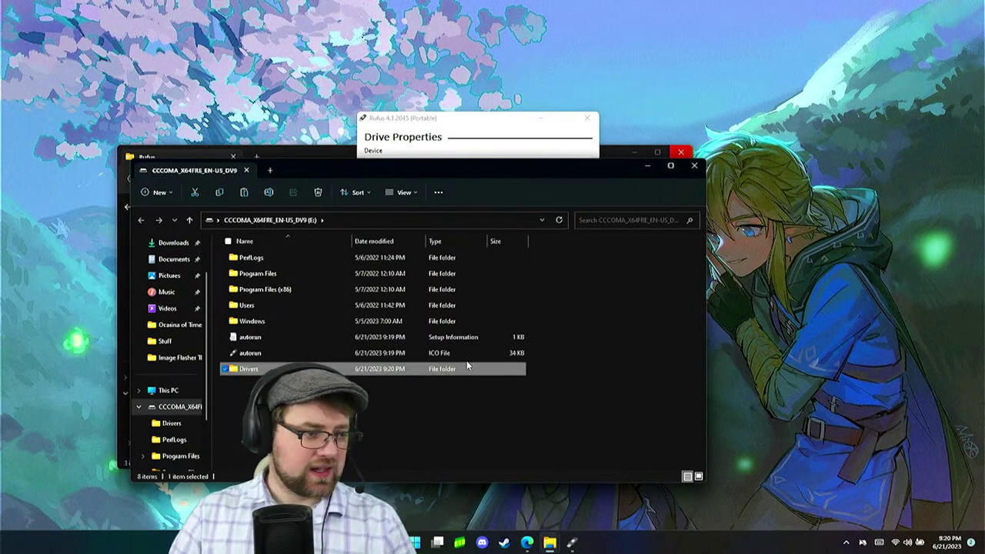
In the File Explorer window showing the Rufus folder, open the "hey you it's me" folder inside Downloads
{"action": "left_click", "coordinate": [316, 151]}
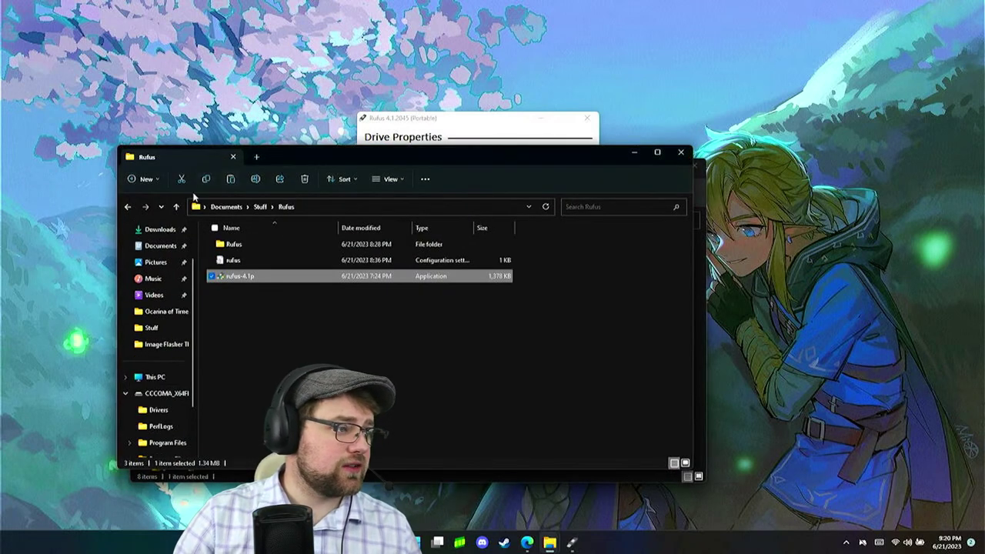
{"action": "scroll", "coordinate": [160, 275], "scroll_direction": "up", "scroll_amount": 2}
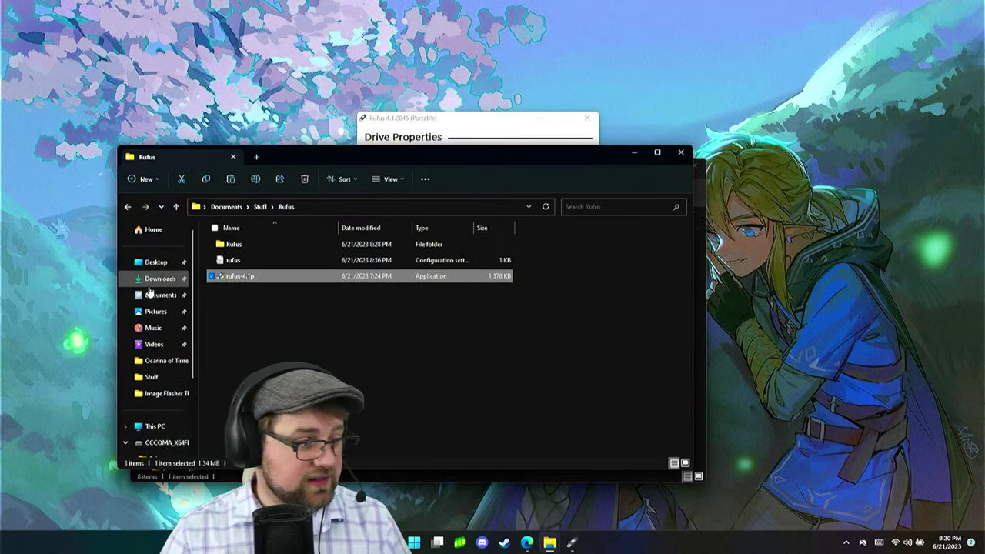
{"action": "left_click", "coordinate": [152, 281]}
{"action": "left_click", "coordinate": [246, 306]}
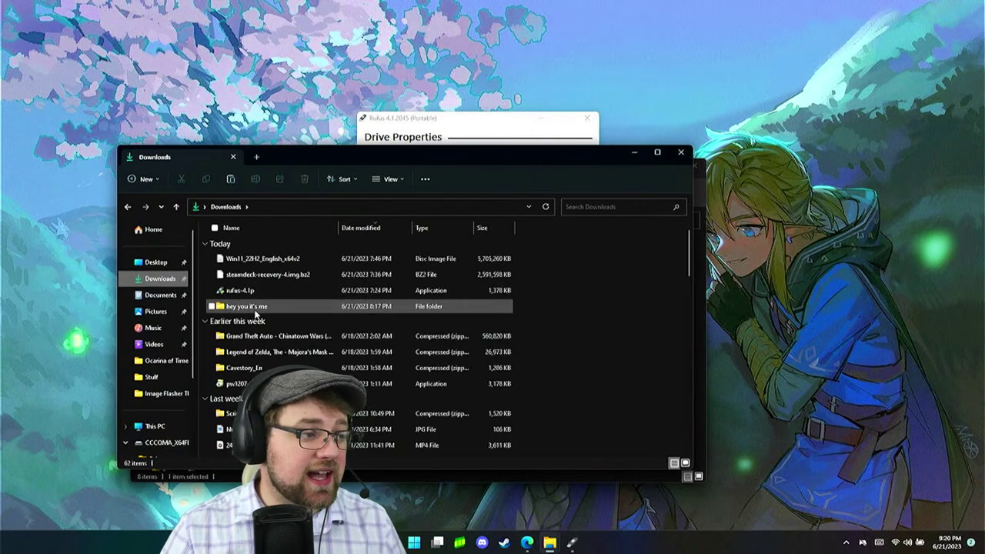
{"action": "double_click", "coordinate": [262, 306]}
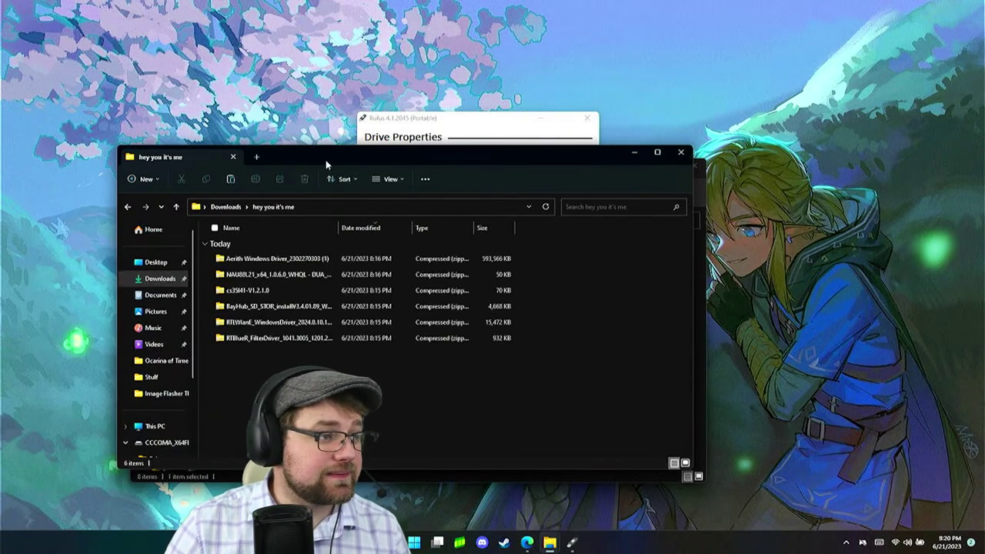
Place the two folder windows side by side and copy all six driver archives into the E: drive's Drivers folder
{"action": "left_click_drag", "start_coordinate": [338, 158], "coordinate": [681, 188]}
{"action": "double_click", "coordinate": [430, 368]}
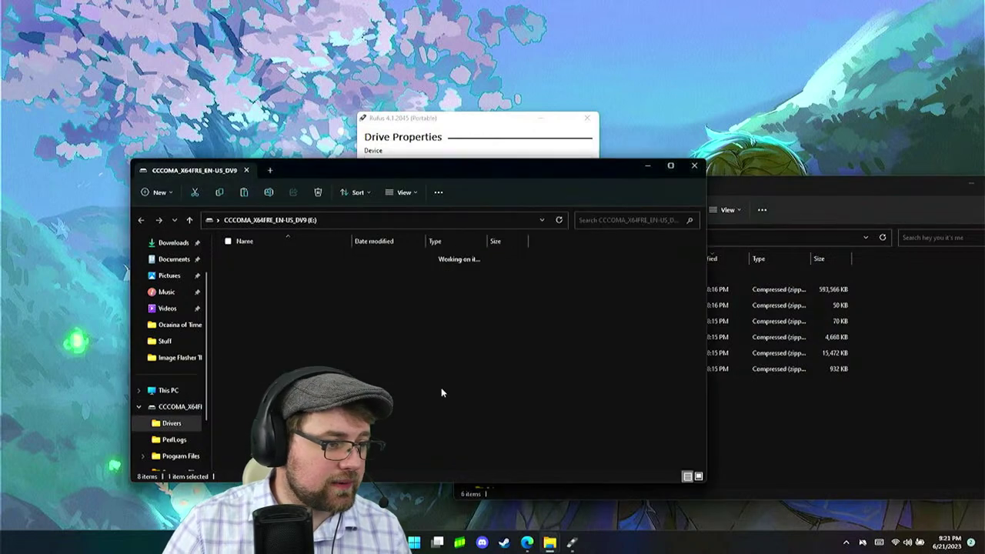
{"action": "left_click", "coordinate": [783, 428]}
{"action": "left_click_drag", "start_coordinate": [694, 424], "coordinate": [294, 316]}
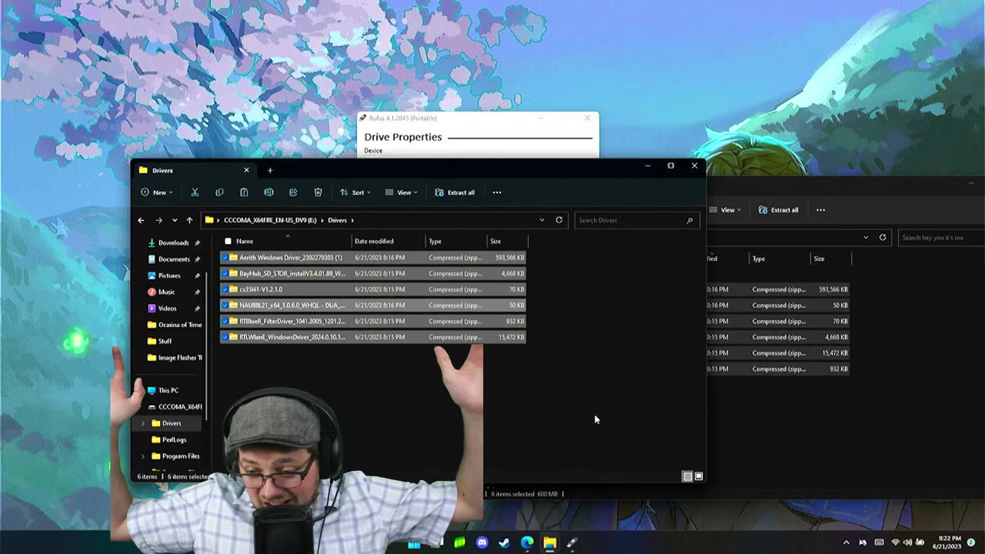
Close both File Explorer windows and Rufus
{"action": "left_click", "coordinate": [694, 165]}
{"action": "left_click_drag", "start_coordinate": [930, 184], "coordinate": [708, 183]}
{"action": "left_click", "coordinate": [795, 192]}
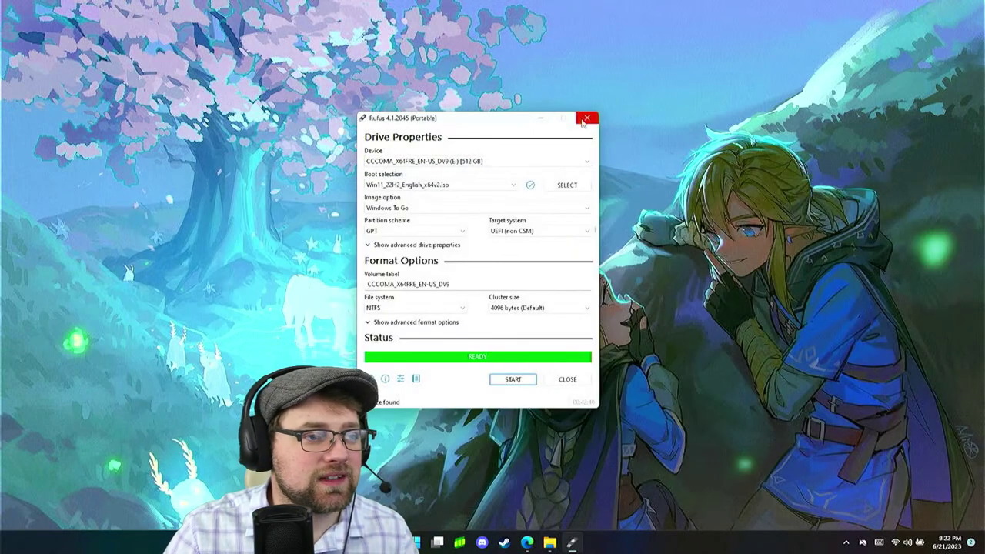
{"action": "left_click", "coordinate": [587, 118]}
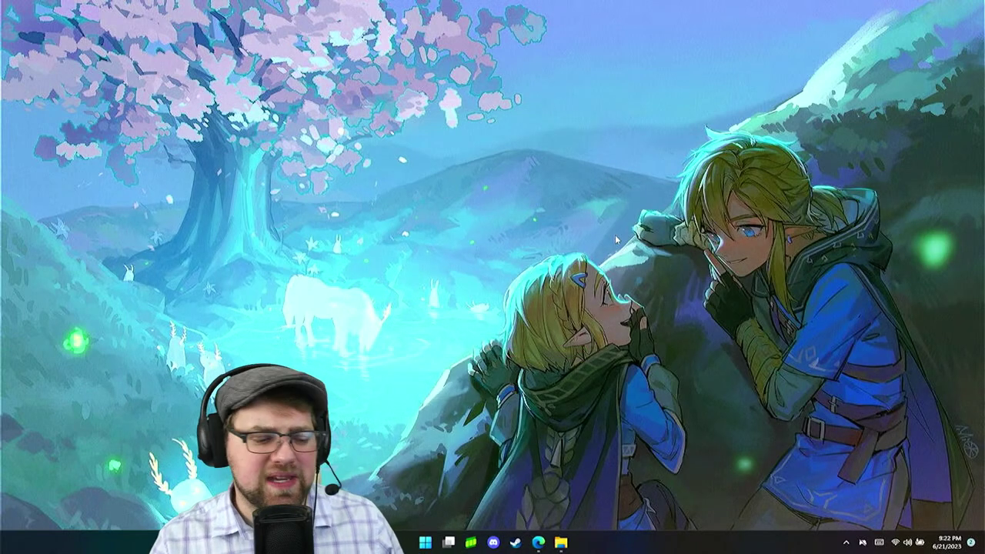
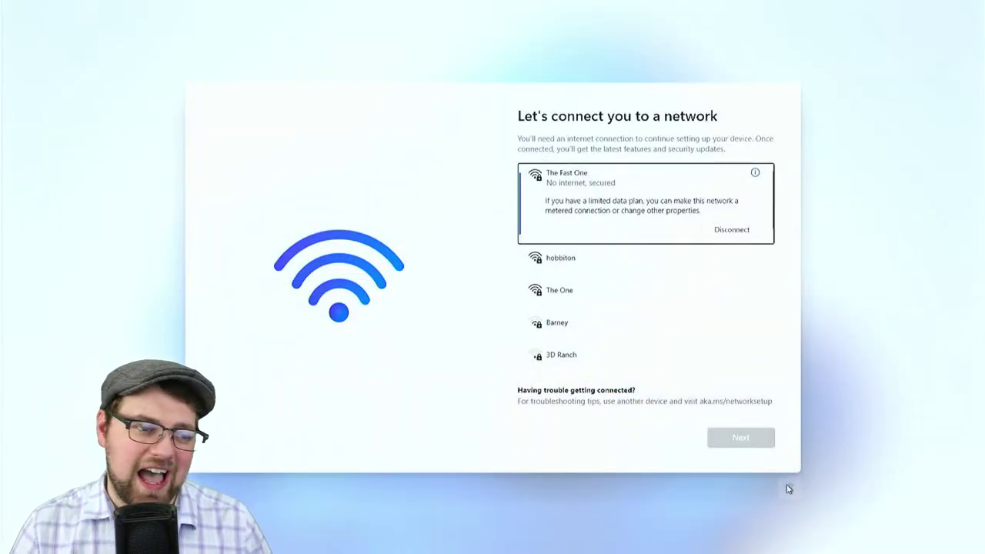
Disconnect from The Fast One network and look through the available wireless networks for the iPhone hotspot
{"action": "left_click", "coordinate": [745, 228]}
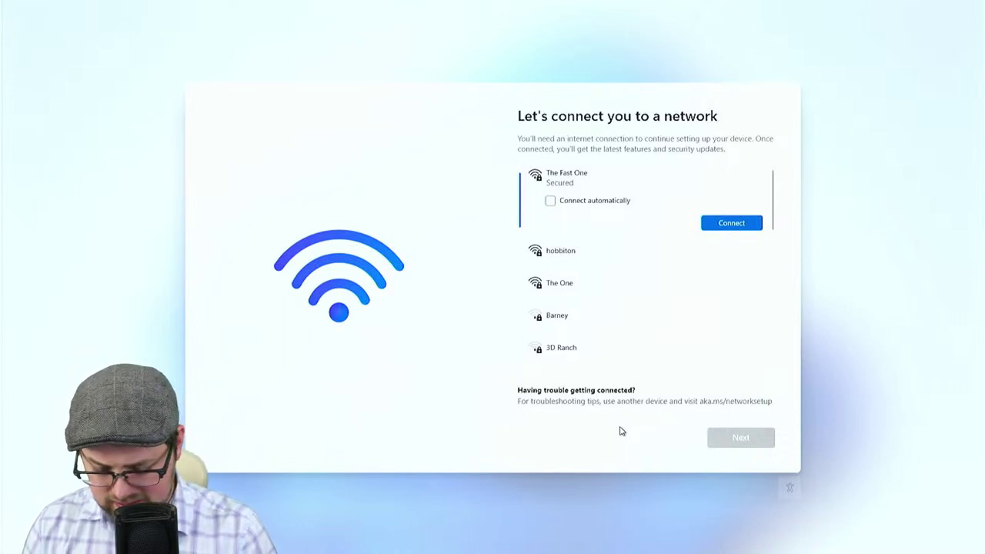
{"action": "scroll", "coordinate": [629, 307], "scroll_direction": "down", "scroll_amount": 1}
{"action": "scroll", "coordinate": [626, 305], "scroll_direction": "down", "scroll_amount": 5}
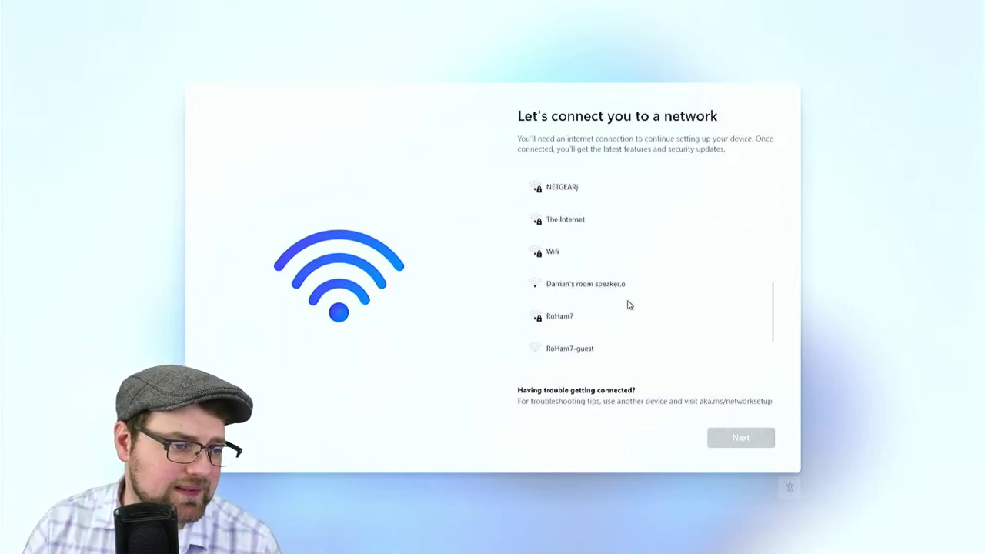
{"action": "scroll", "coordinate": [619, 313], "scroll_direction": "up", "scroll_amount": 6}
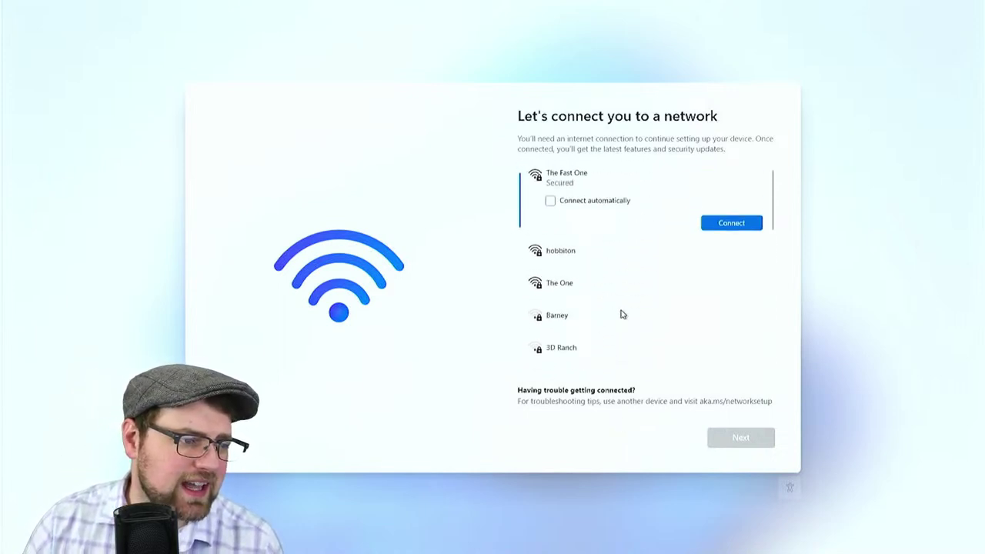
{"action": "scroll", "coordinate": [621, 311], "scroll_direction": "down", "scroll_amount": 5}
{"action": "scroll", "coordinate": [626, 303], "scroll_direction": "up", "scroll_amount": 6}
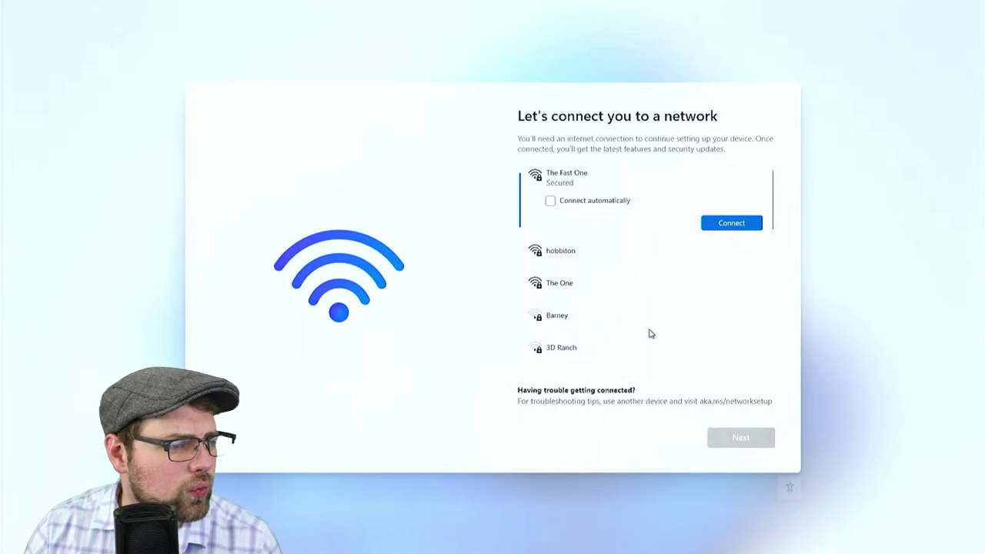
{"action": "left_click", "coordinate": [615, 265]}
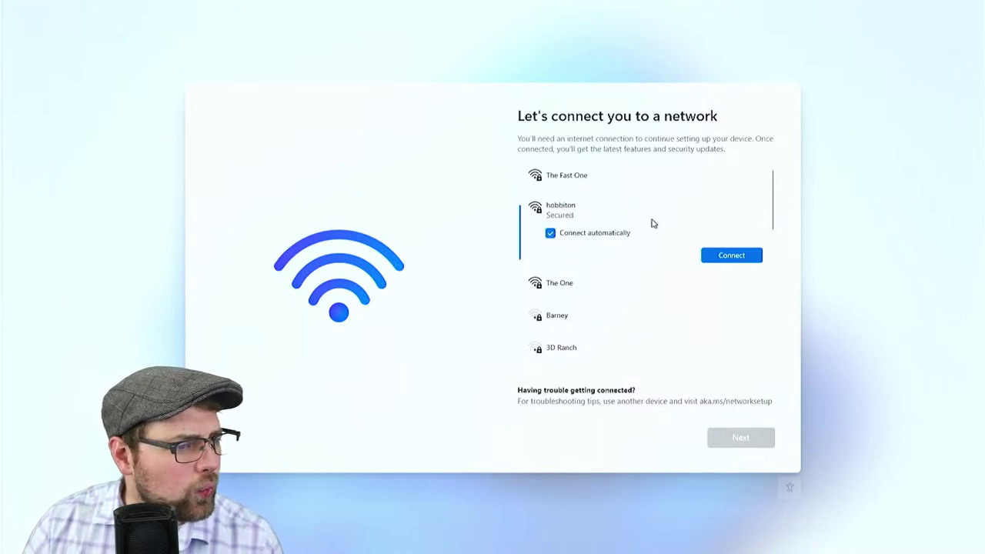
{"action": "left_click", "coordinate": [655, 184]}
{"action": "scroll", "coordinate": [646, 266], "scroll_direction": "down", "scroll_amount": 3}
{"action": "scroll", "coordinate": [645, 266], "scroll_direction": "down", "scroll_amount": 4}
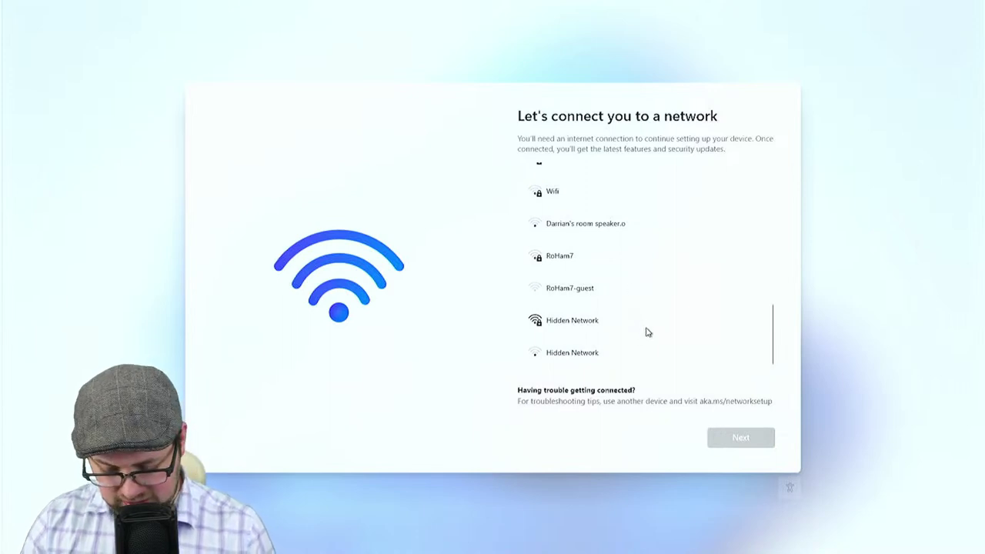
{"action": "scroll", "coordinate": [655, 316], "scroll_direction": "up", "scroll_amount": 10}
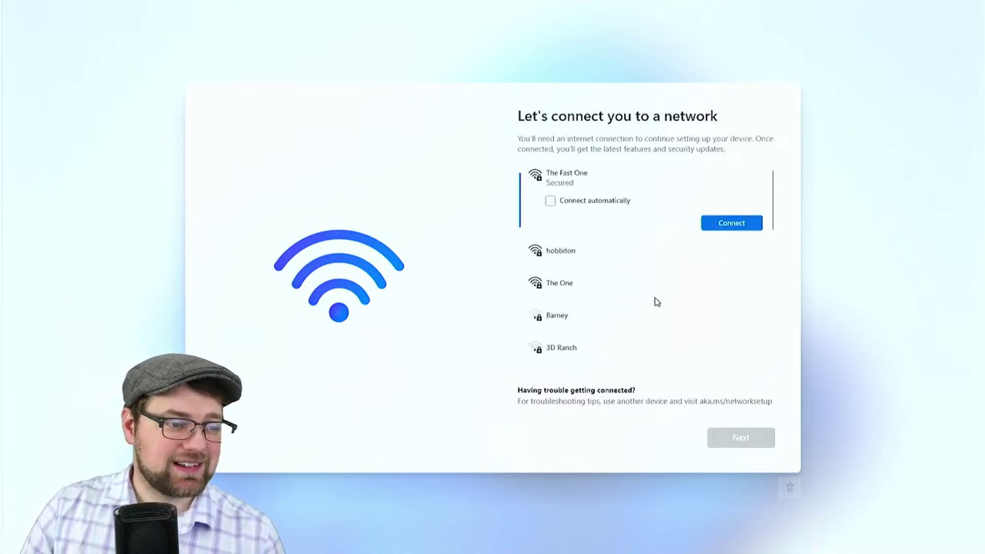
{"action": "scroll", "coordinate": [660, 316], "scroll_direction": "down", "scroll_amount": 3}
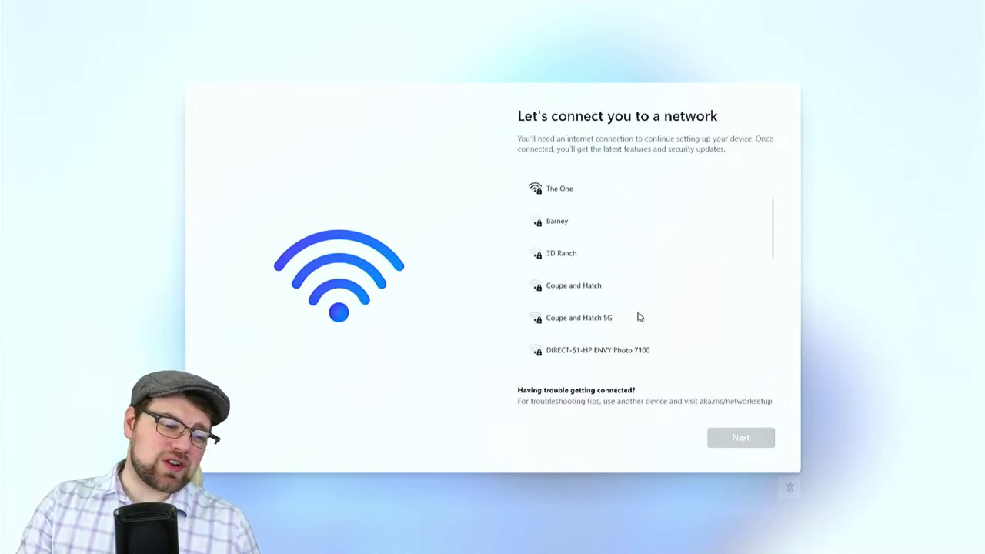
{"action": "scroll", "coordinate": [637, 316], "scroll_direction": "down", "scroll_amount": 3}
{"action": "scroll", "coordinate": [621, 288], "scroll_direction": "up", "scroll_amount": 5}
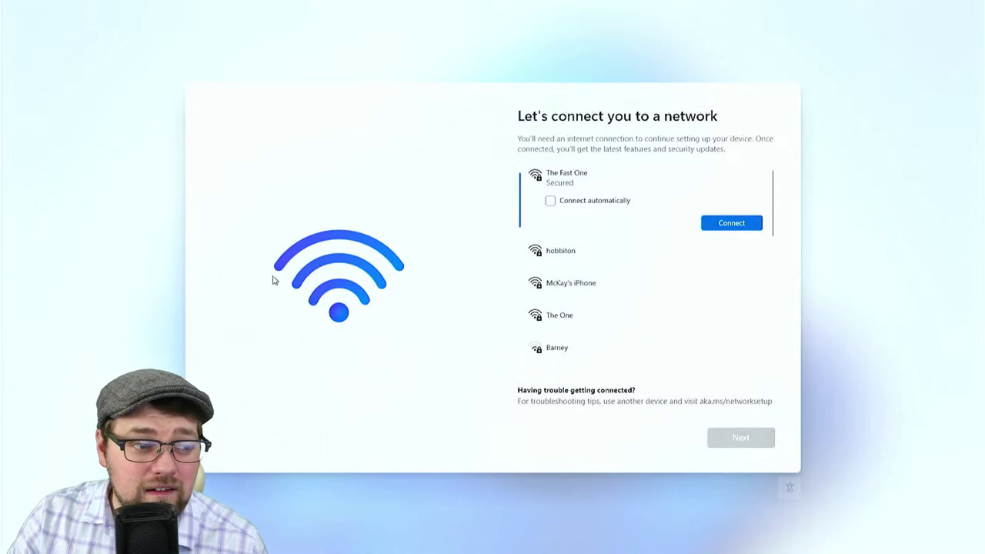
Connect to the iPhone hotspot with automatic connection turned off
{"action": "left_click", "coordinate": [562, 282]}
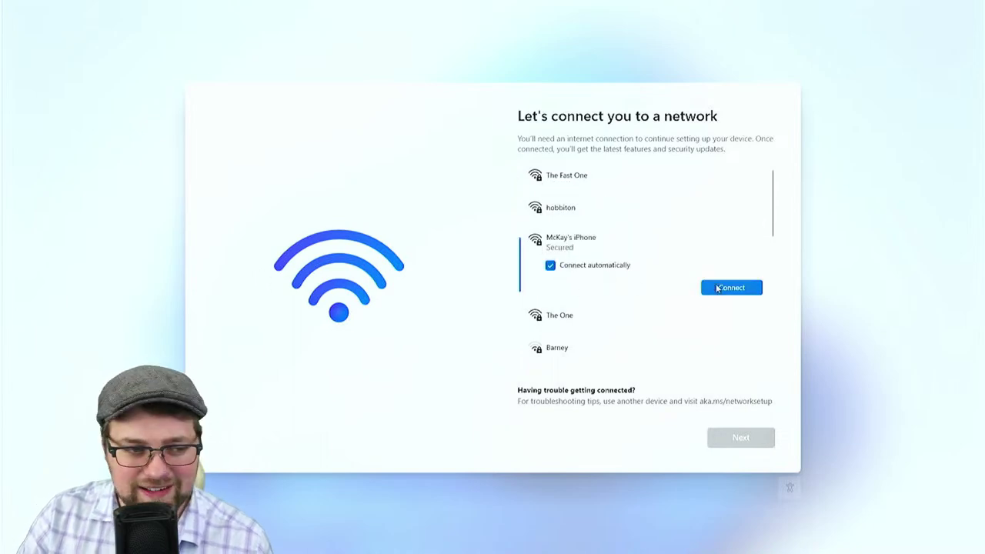
{"action": "left_click", "coordinate": [569, 266]}
{"action": "left_click", "coordinate": [750, 290]}
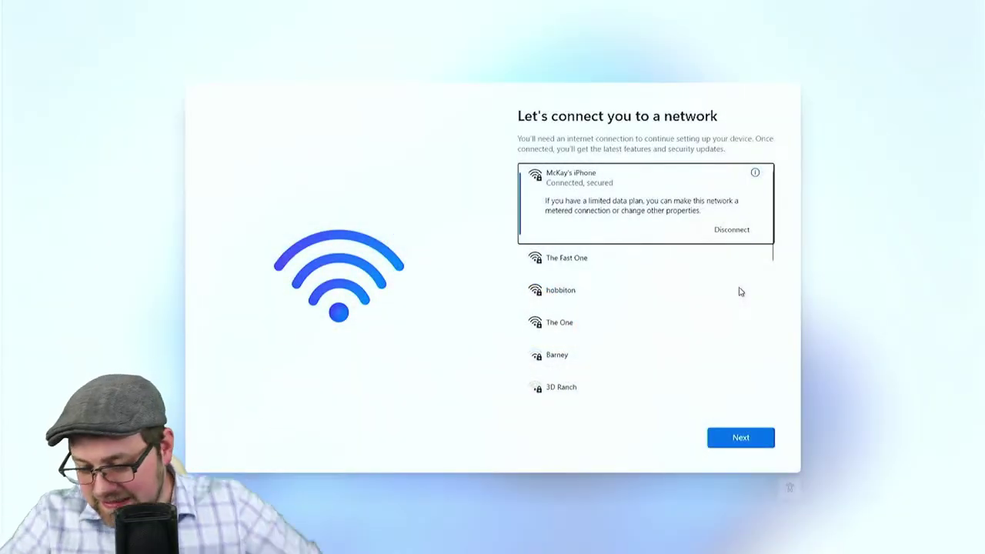
Continue past the network page, skim the Windows license agreement and accept it
{"action": "left_click", "coordinate": [754, 439]}
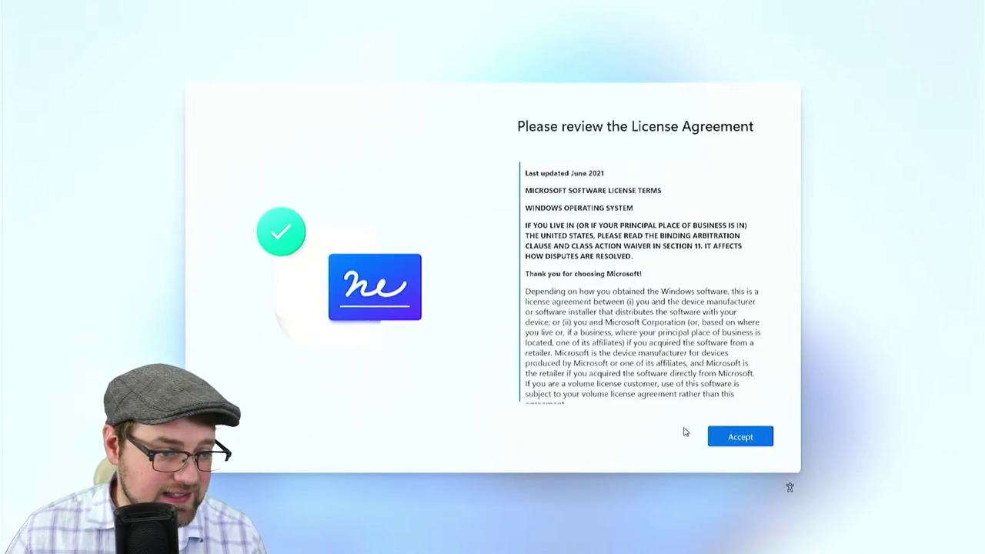
{"action": "scroll", "coordinate": [765, 182], "scroll_direction": "down", "scroll_amount": 15}
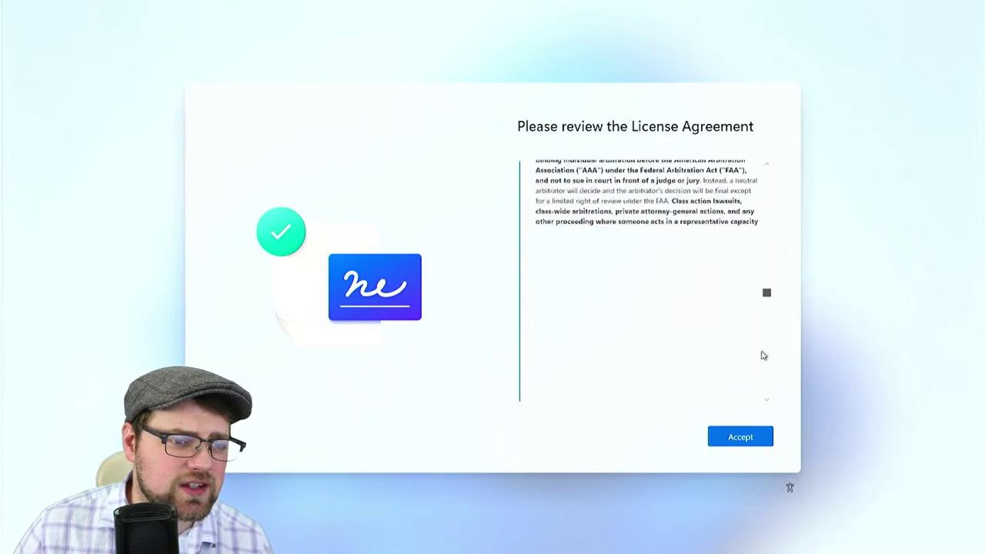
{"action": "left_click", "coordinate": [745, 437]}
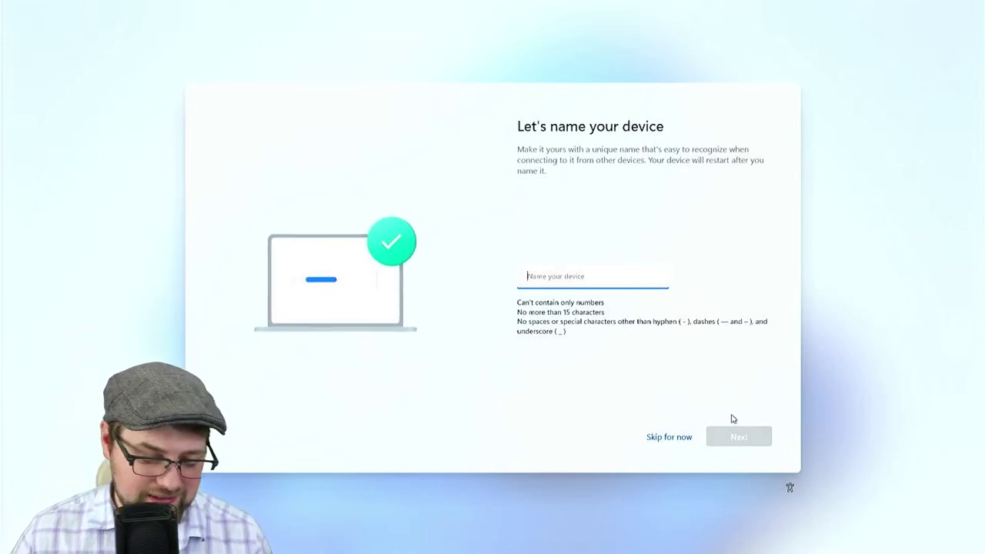
Name the device SteamDeck, without a space, and submit the name
{"action": "type", "text": "s"}
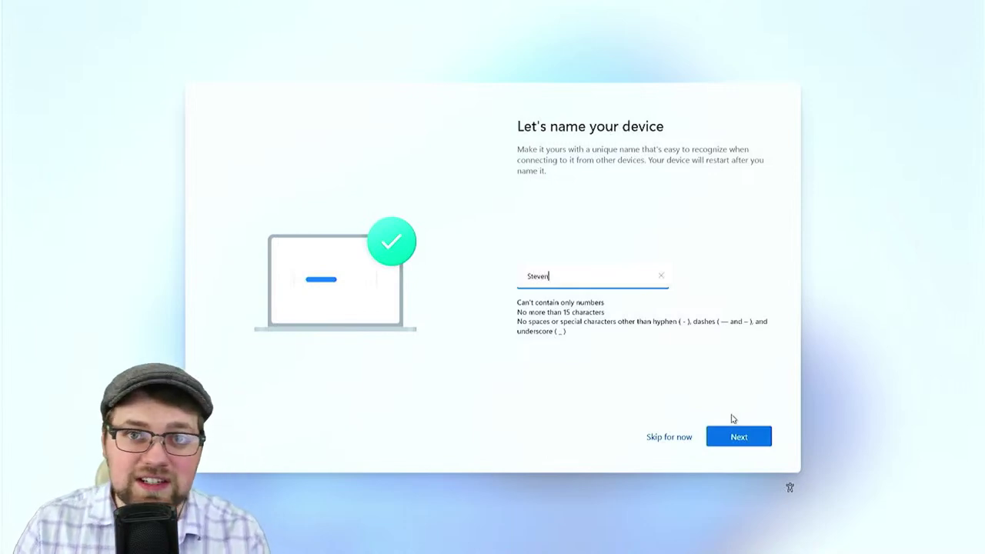
{"action": "key", "text": "BackSpace"}
{"action": "key", "text": "BackSpace"}
{"action": "key", "text": "BackSpace"}
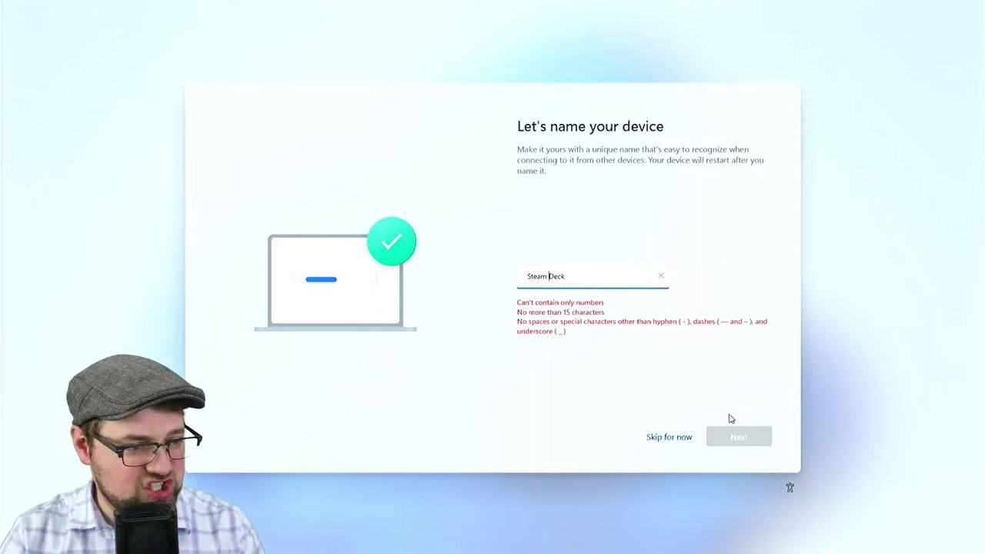
{"action": "key", "text": "BackSpace"}
{"action": "key", "text": "Return"}
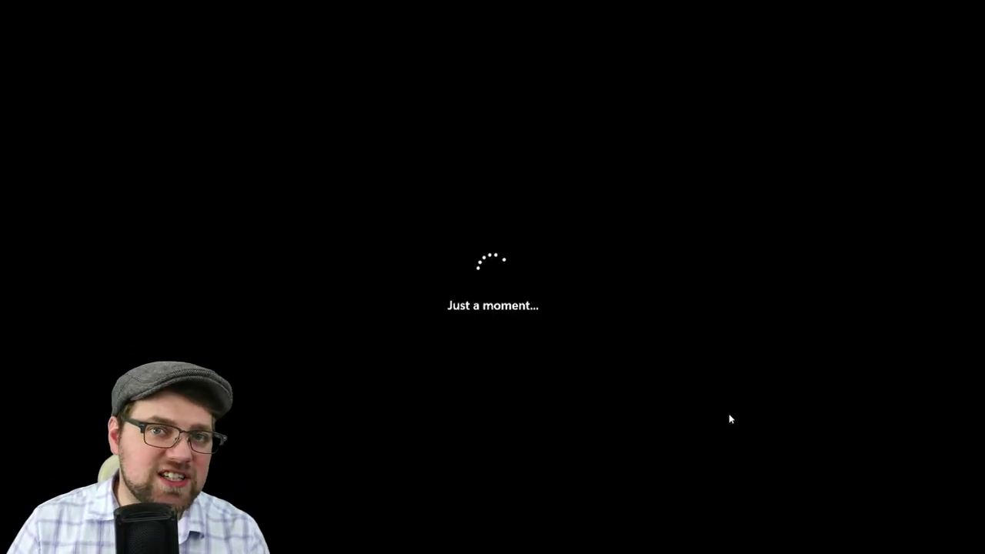
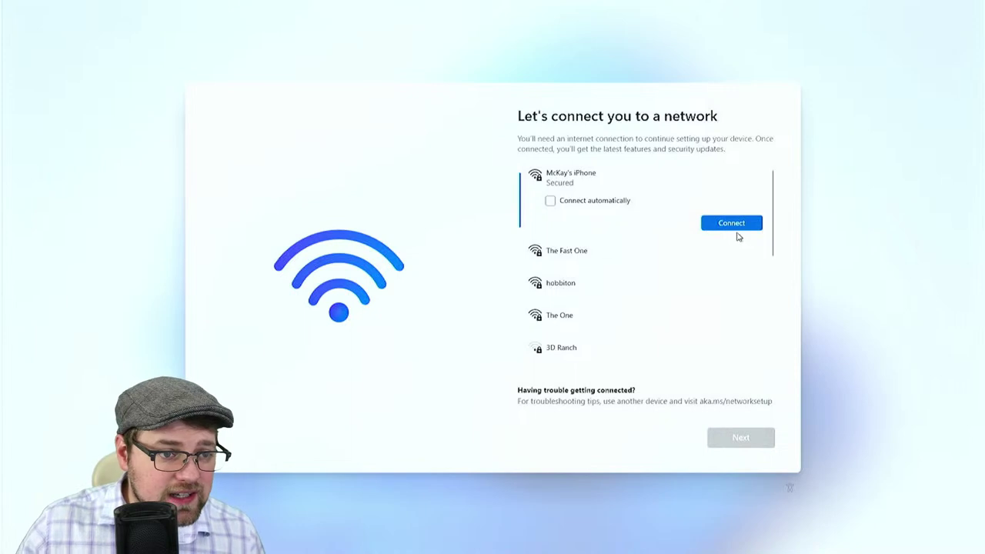
Reconnect to the iPhone hotspot after the restart and continue to the Microsoft account sign-in page
{"action": "left_click", "coordinate": [734, 223]}
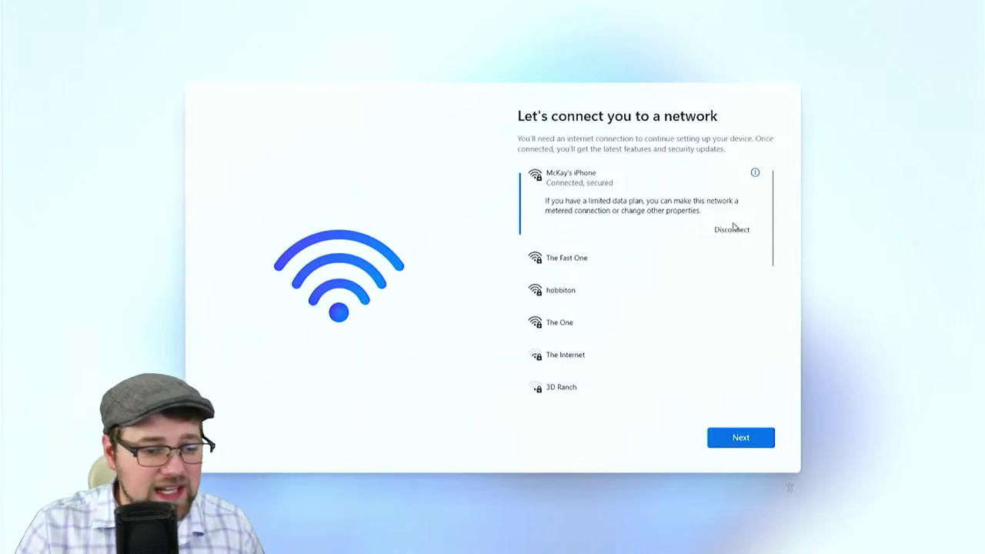
{"action": "left_click", "coordinate": [754, 435]}
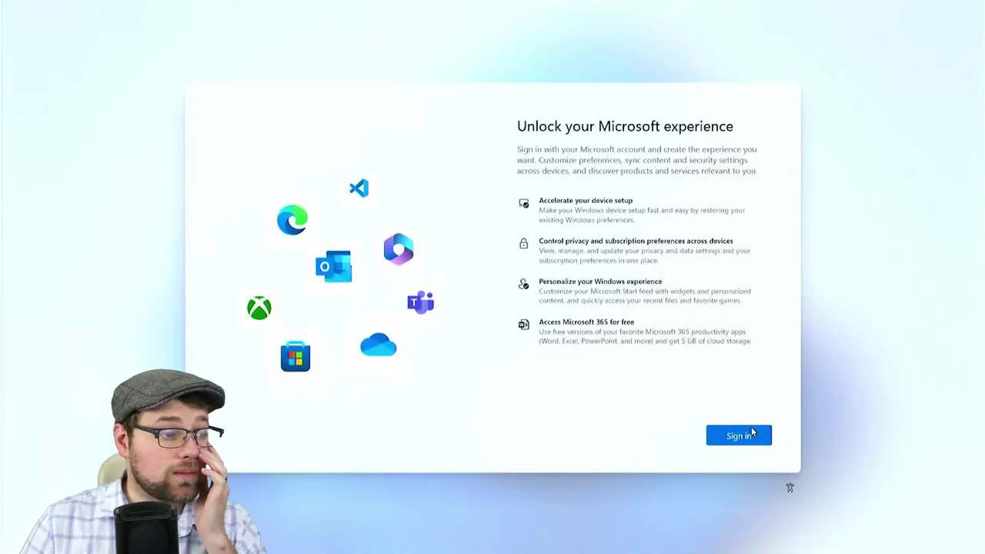
Sign in with the Microsoft account and choose to set up the Steam Deck as a new device instead of restoring a backup
{"action": "left_click", "coordinate": [746, 443]}
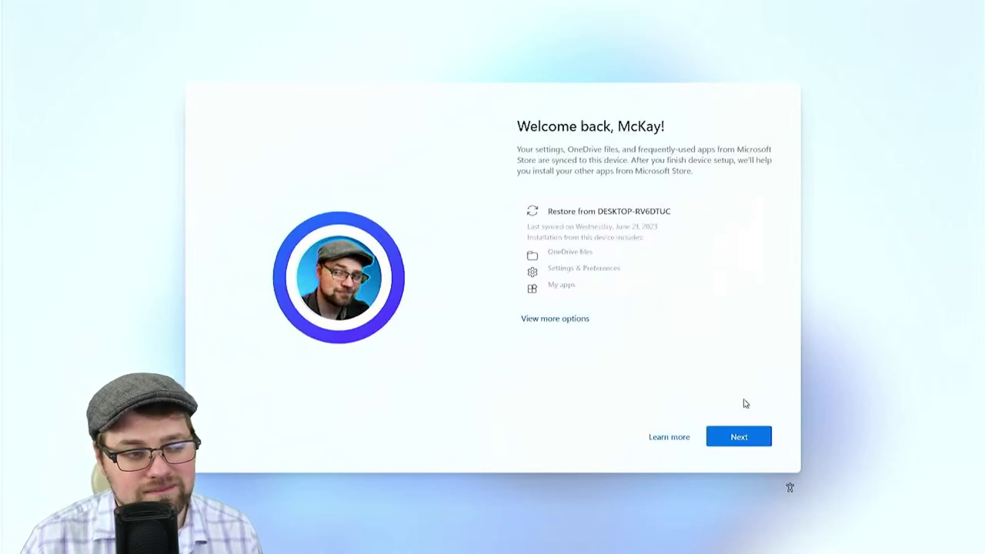
{"action": "left_click", "coordinate": [569, 320]}
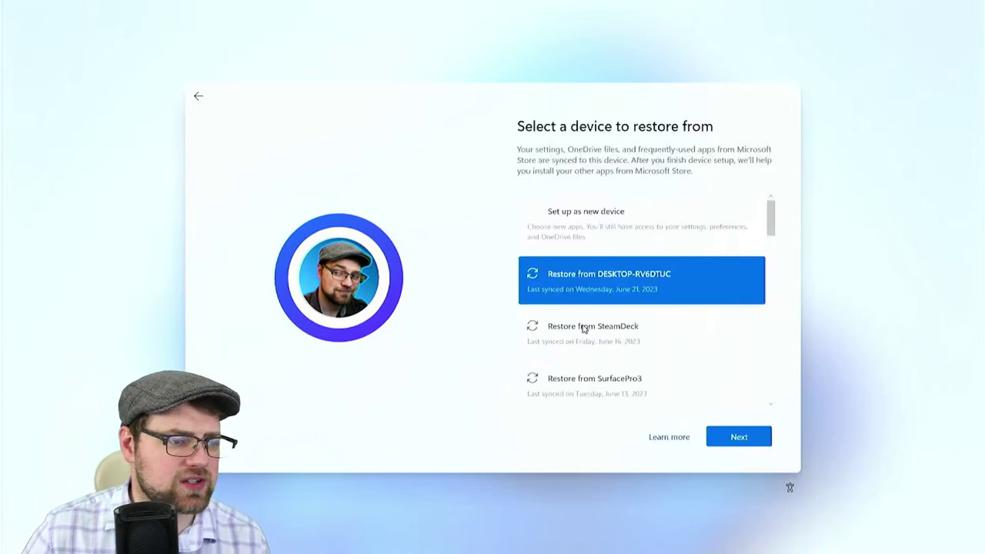
{"action": "left_click", "coordinate": [631, 215]}
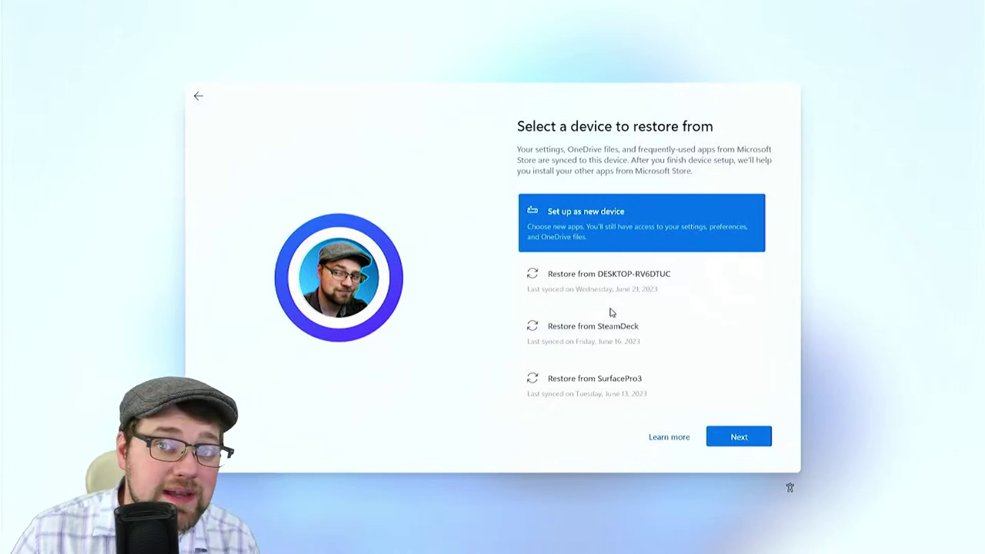
{"action": "left_click", "coordinate": [734, 438]}
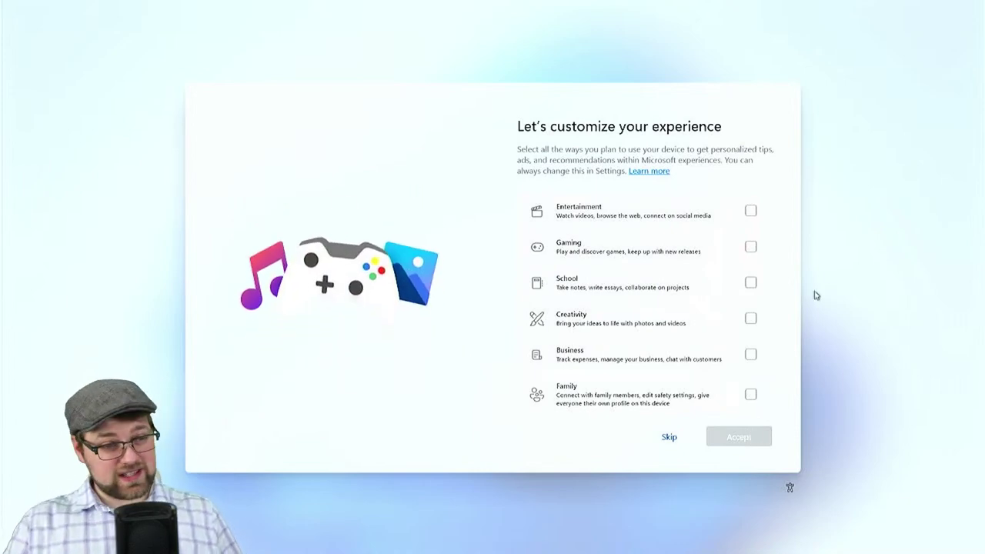
Accept Gaming as the only planned use of the device and skip linking a phone
{"action": "left_click", "coordinate": [751, 247]}
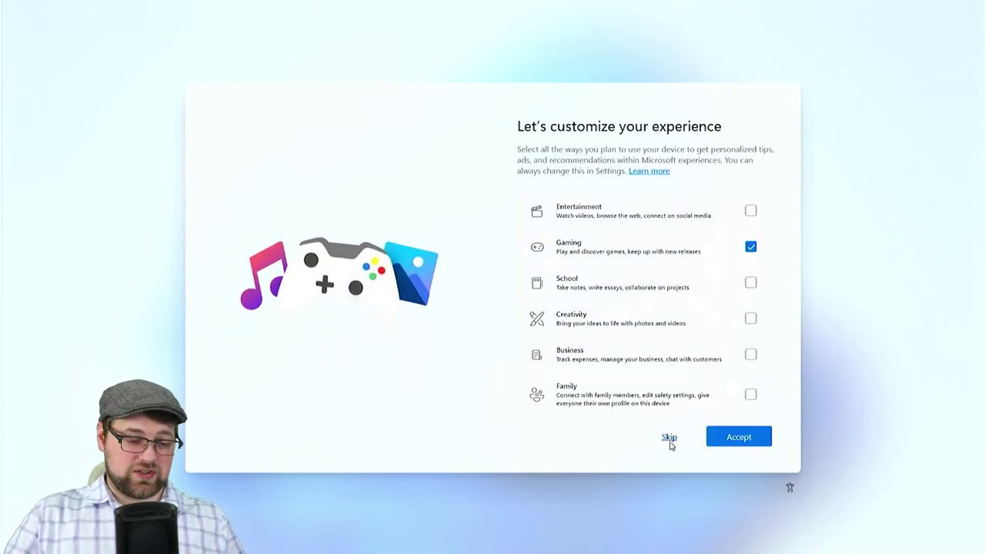
{"action": "left_click", "coordinate": [744, 443]}
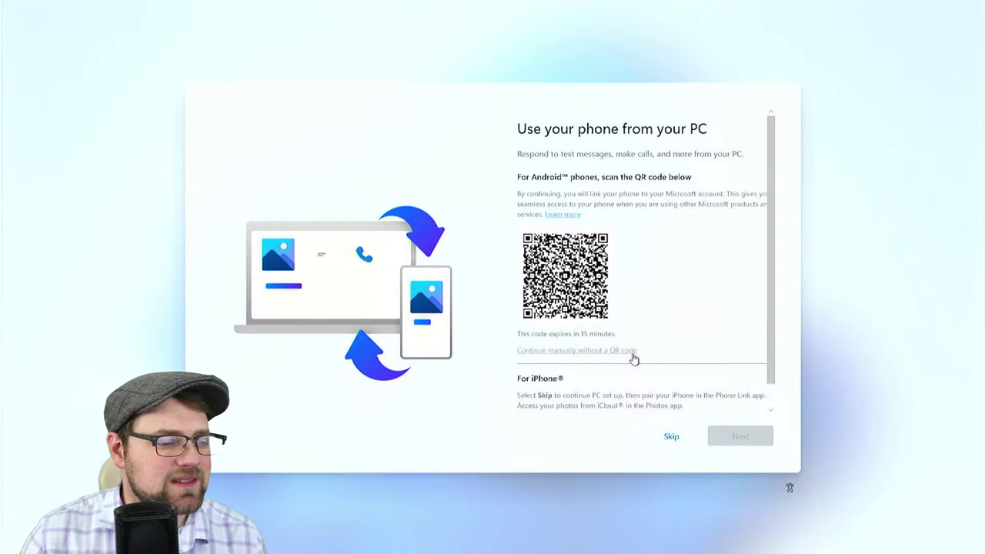
{"action": "scroll", "coordinate": [632, 358], "scroll_direction": "down", "scroll_amount": 1}
{"action": "left_click", "coordinate": [671, 436]}
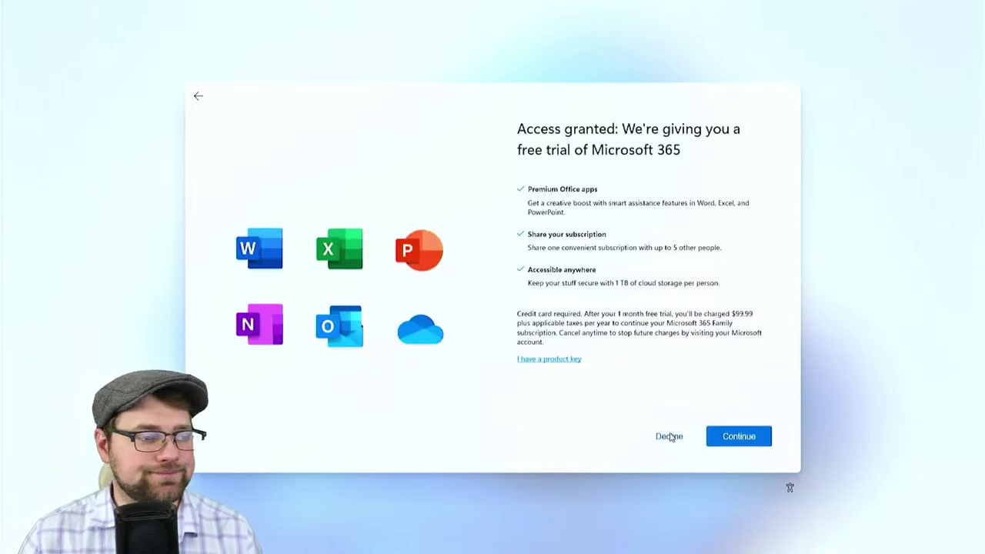
Decline the Microsoft 365 trial, the 100 GB cloud storage plan and the PC Game Pass offer
{"action": "left_click", "coordinate": [667, 438]}
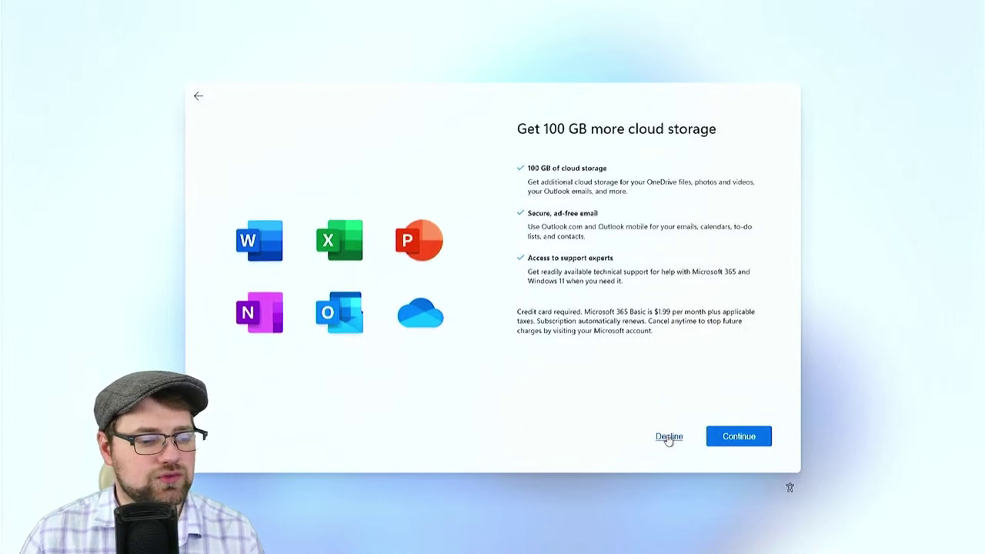
{"action": "left_click", "coordinate": [665, 437]}
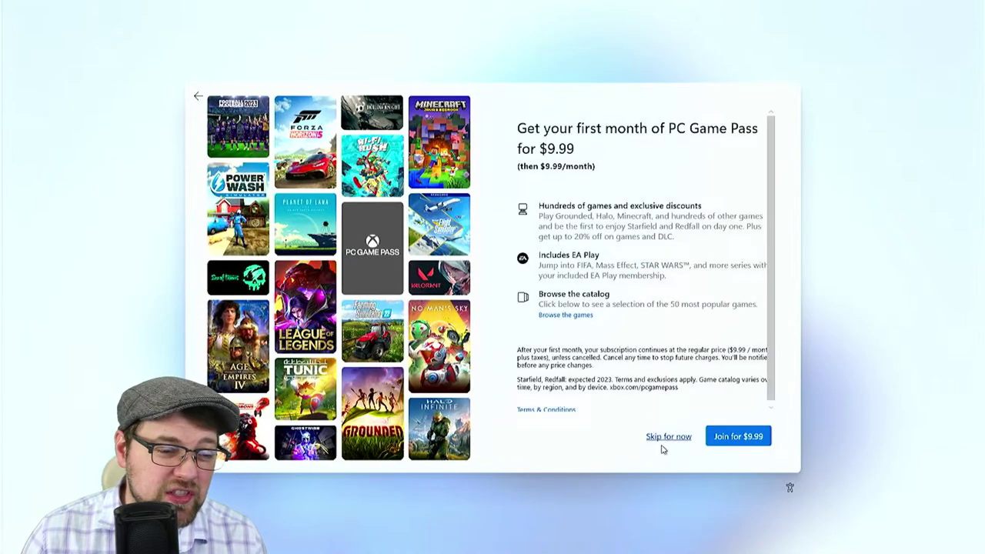
{"action": "left_click", "coordinate": [666, 437]}
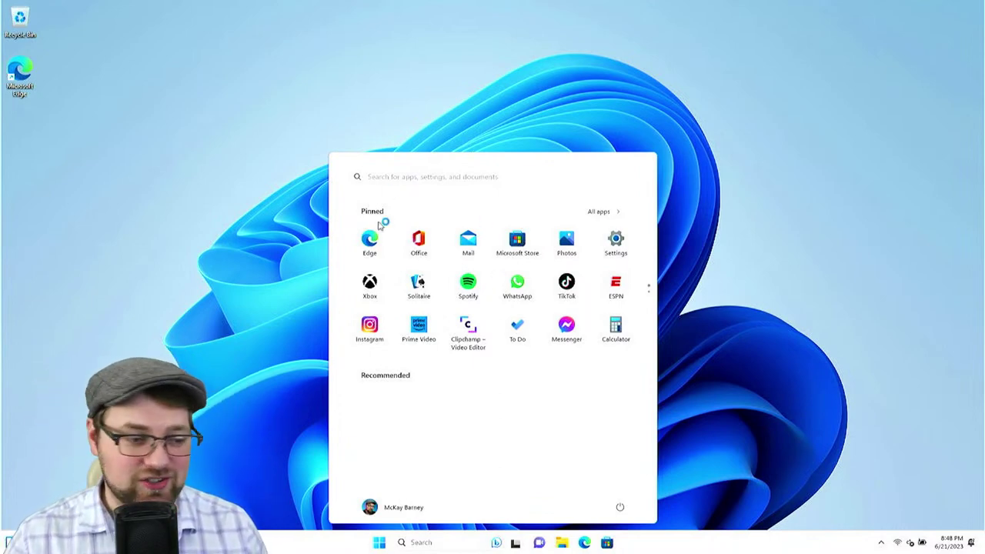
Dismiss the Start menu and open the CCCOMA_X64FRE_EN-US_DV9 (C:) drive in File Explorer
{"action": "left_click", "coordinate": [789, 330]}
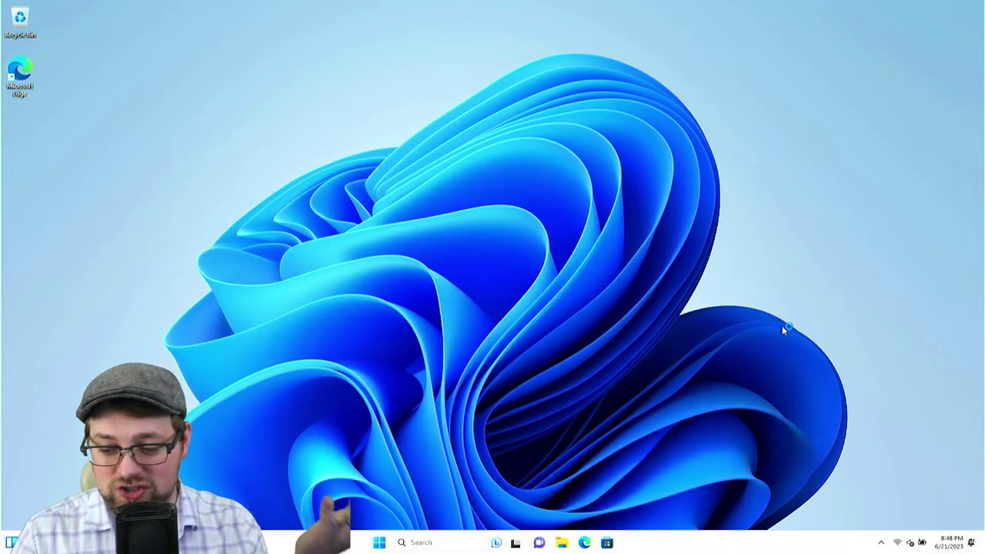
{"action": "left_click", "coordinate": [562, 543]}
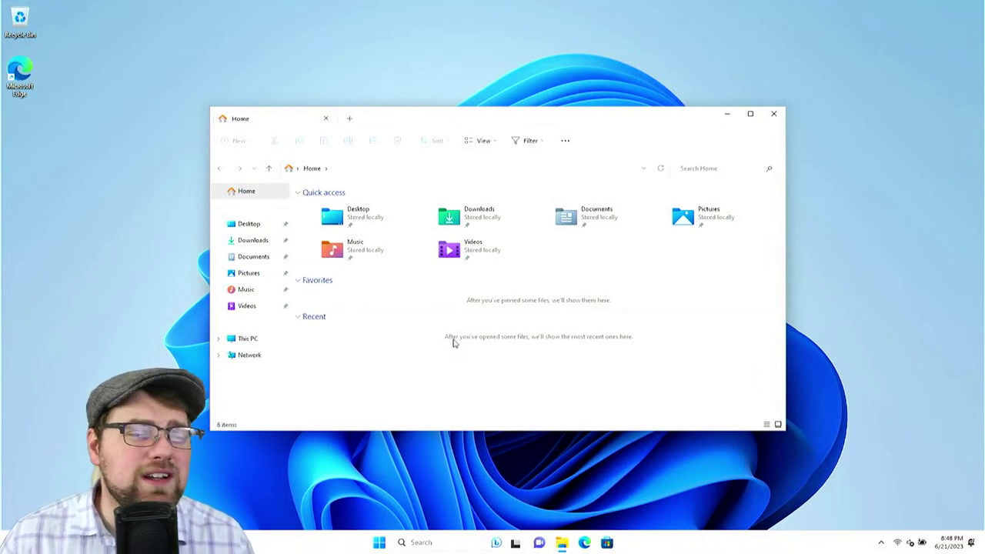
{"action": "left_click", "coordinate": [254, 340]}
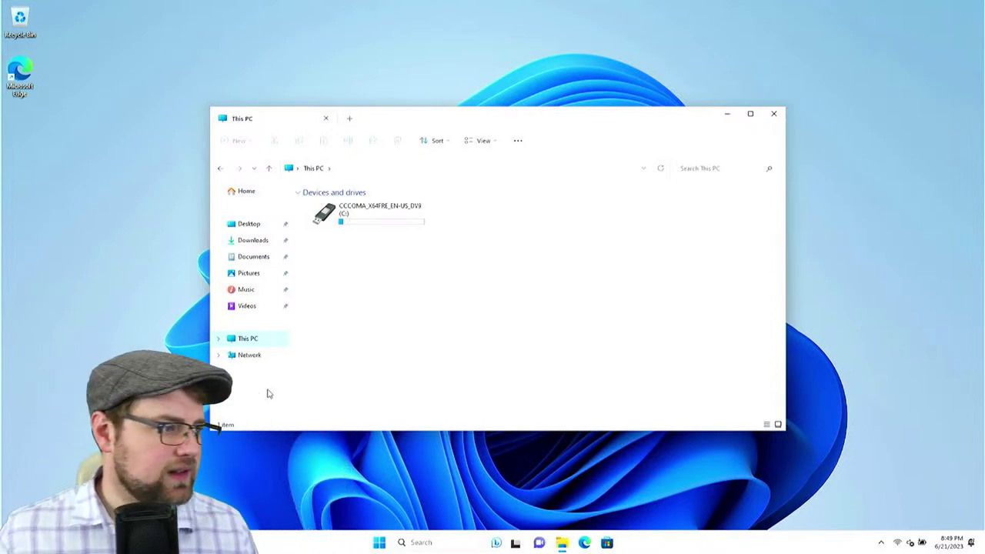
{"action": "mouse_move", "coordinate": [363, 218]}
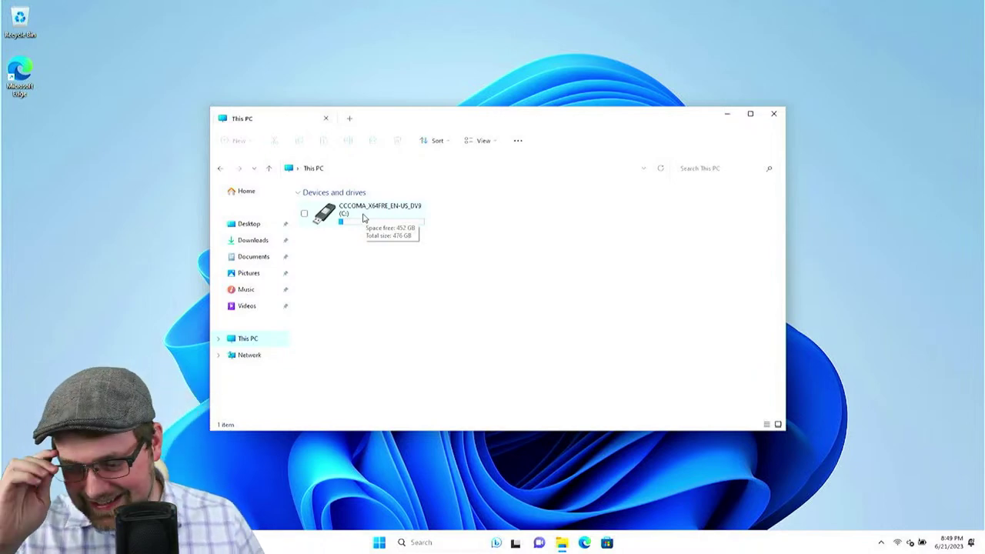
{"action": "double_click", "coordinate": [363, 218]}
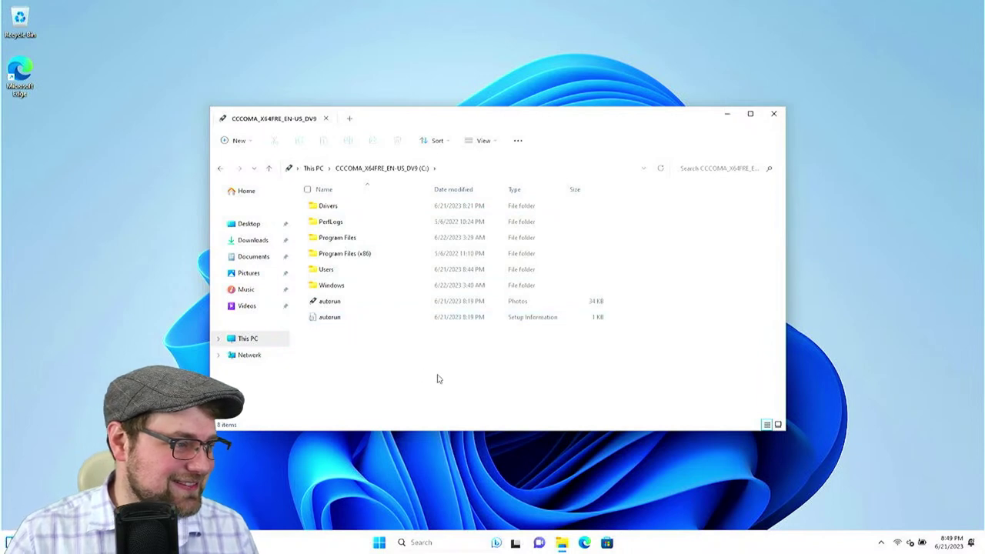
{"action": "left_click_drag", "start_coordinate": [435, 377], "coordinate": [354, 332]}
{"action": "left_click", "coordinate": [90, 324]}
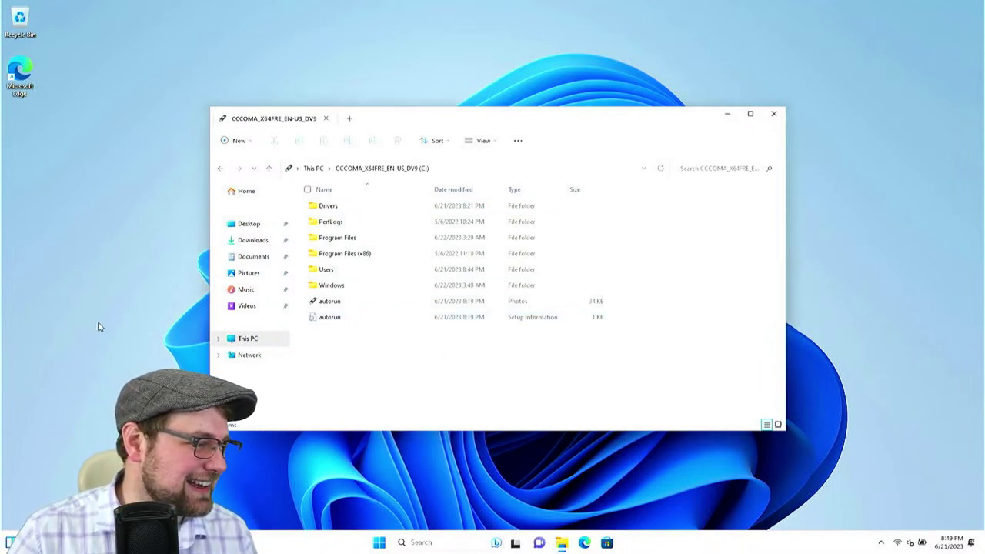
{"action": "right_click", "coordinate": [96, 315]}
{"action": "left_click", "coordinate": [127, 292]}
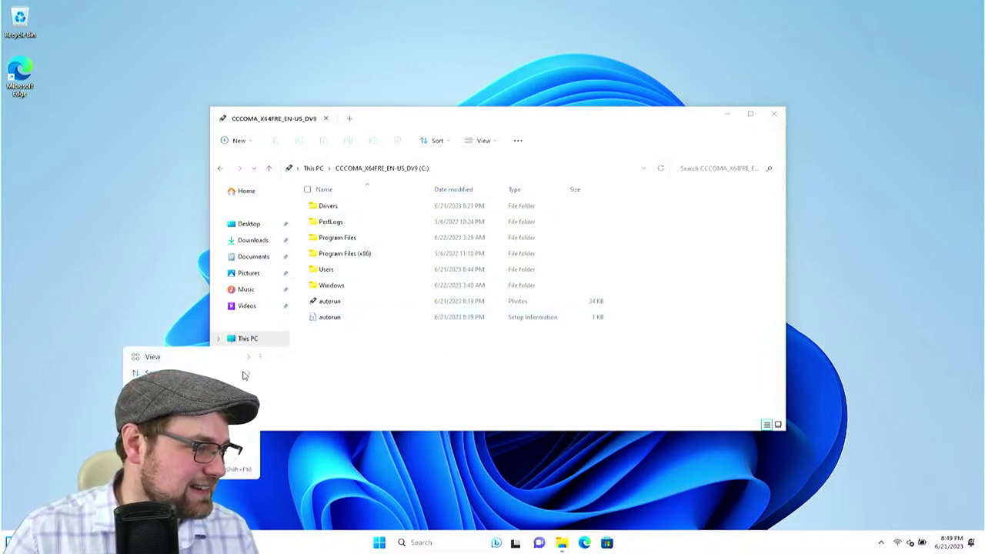
{"action": "left_click", "coordinate": [403, 400]}
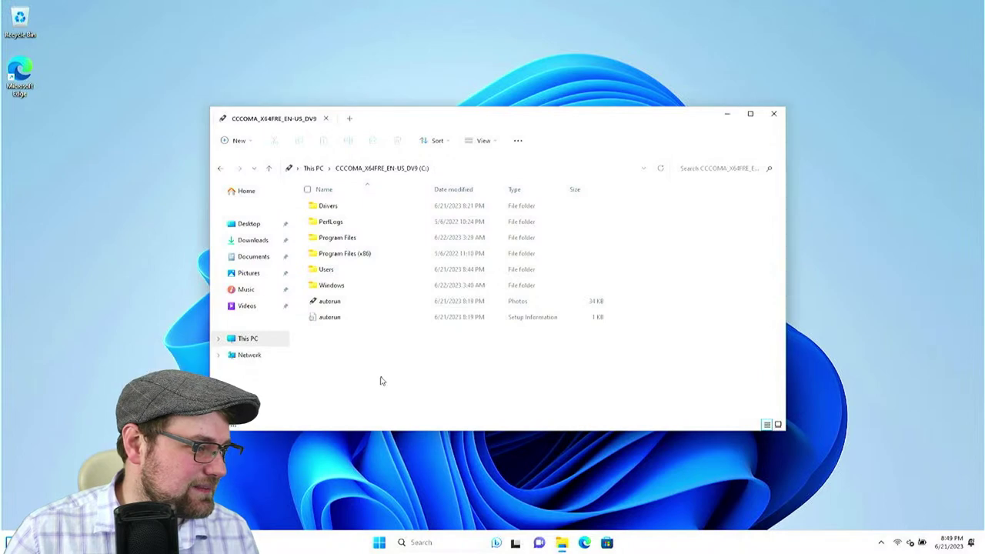
Open the Drivers folder on the C: drive
{"action": "double_click", "coordinate": [363, 207]}
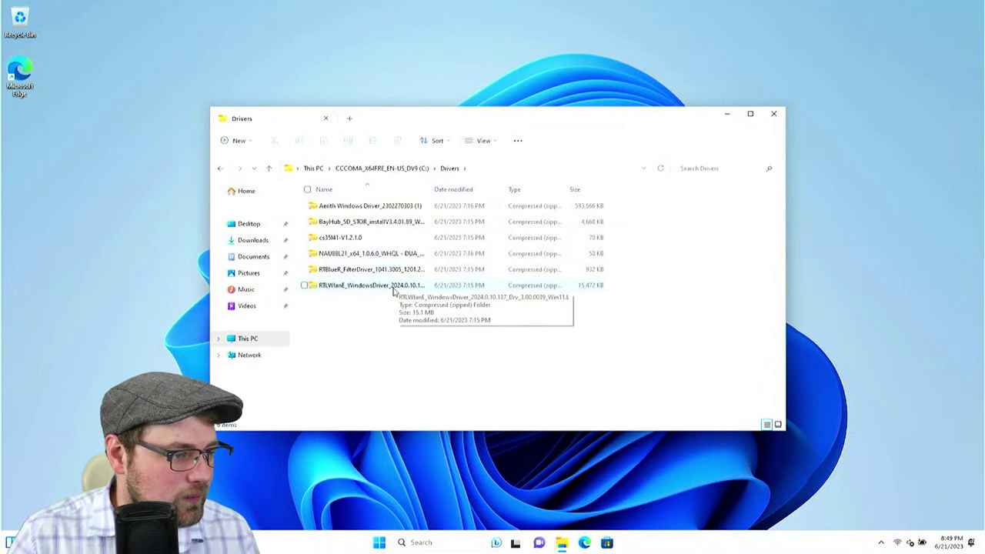
{"action": "double_click", "coordinate": [394, 288]}
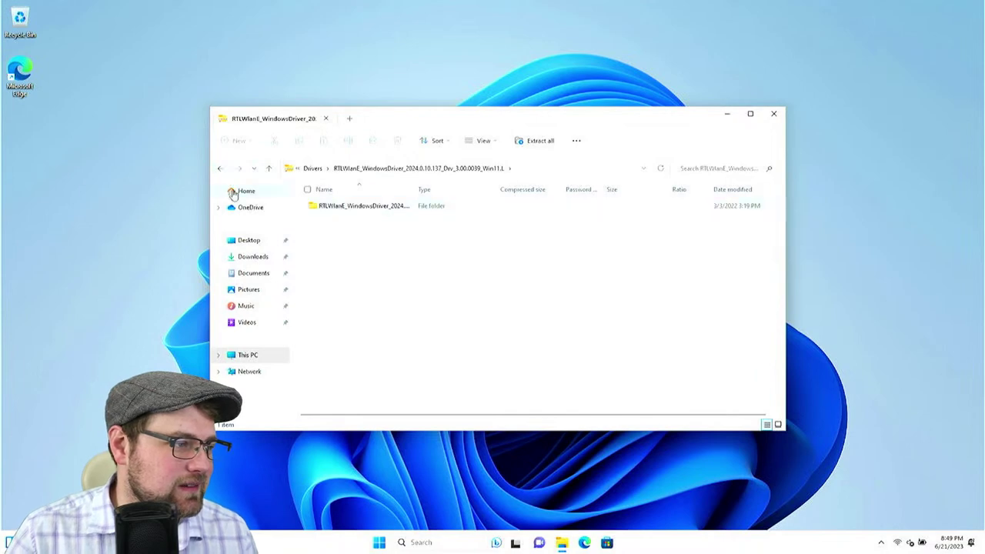
{"action": "left_click", "coordinate": [351, 118]}
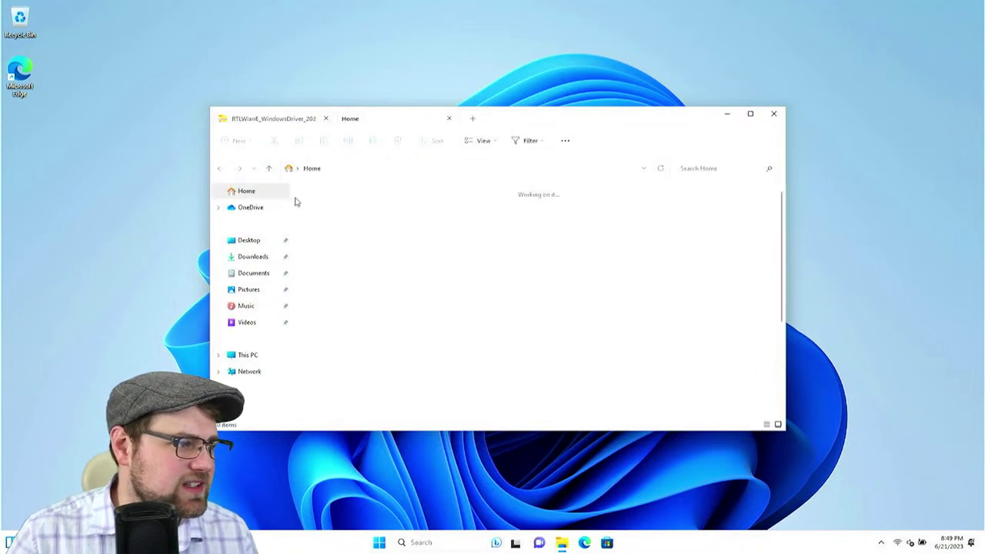
{"action": "left_click", "coordinate": [270, 121]}
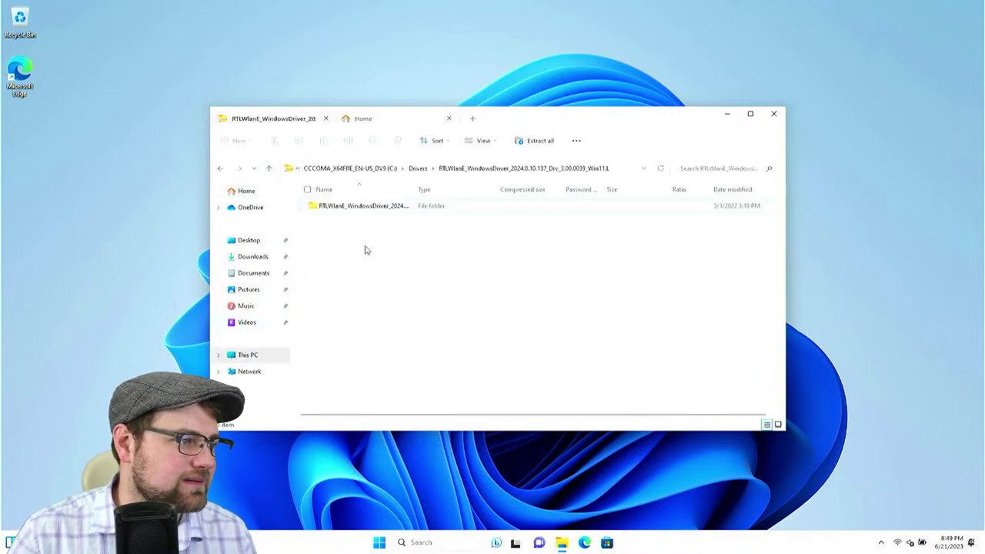
{"action": "left_click", "coordinate": [361, 206]}
{"action": "key", "text": "shift+F10"}
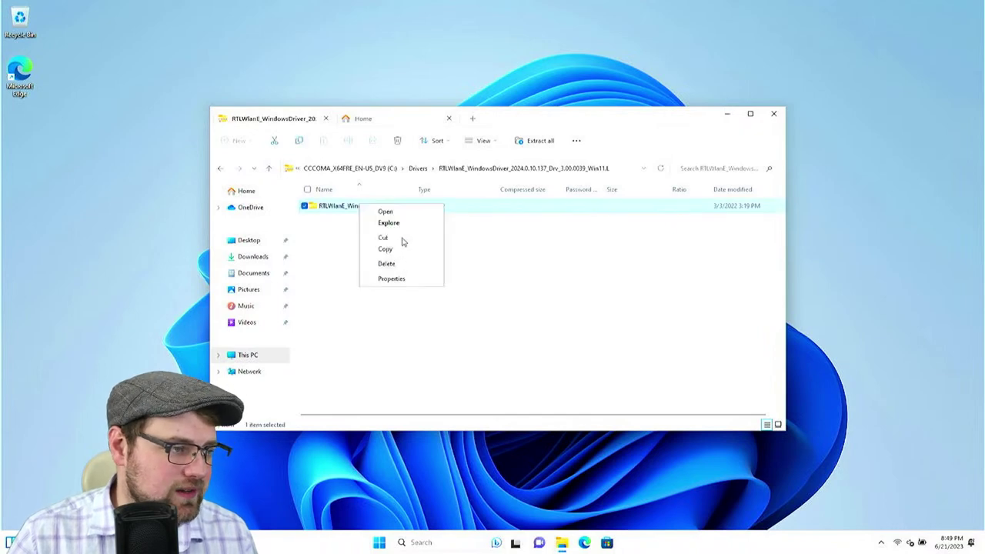
{"action": "left_click", "coordinate": [401, 251]}
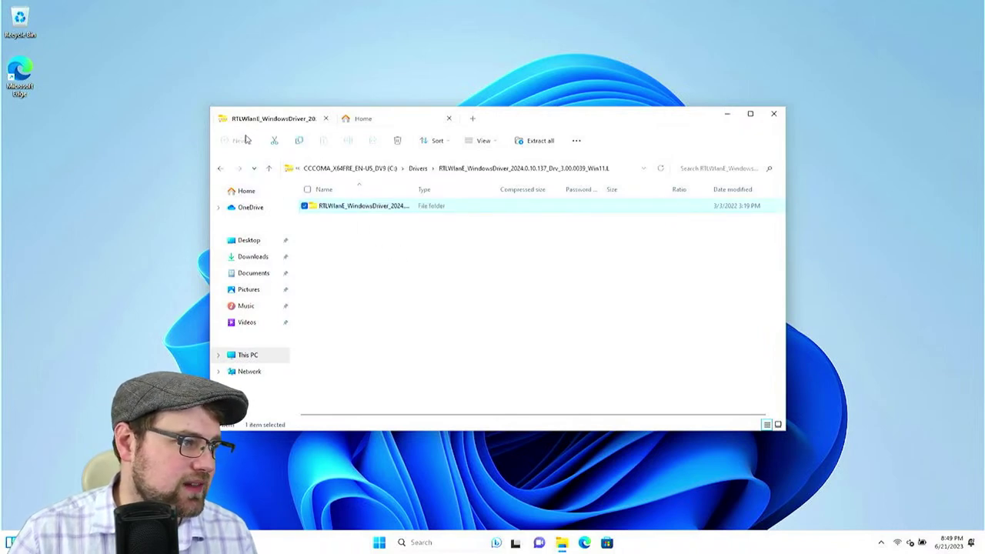
{"action": "left_click", "coordinate": [221, 169]}
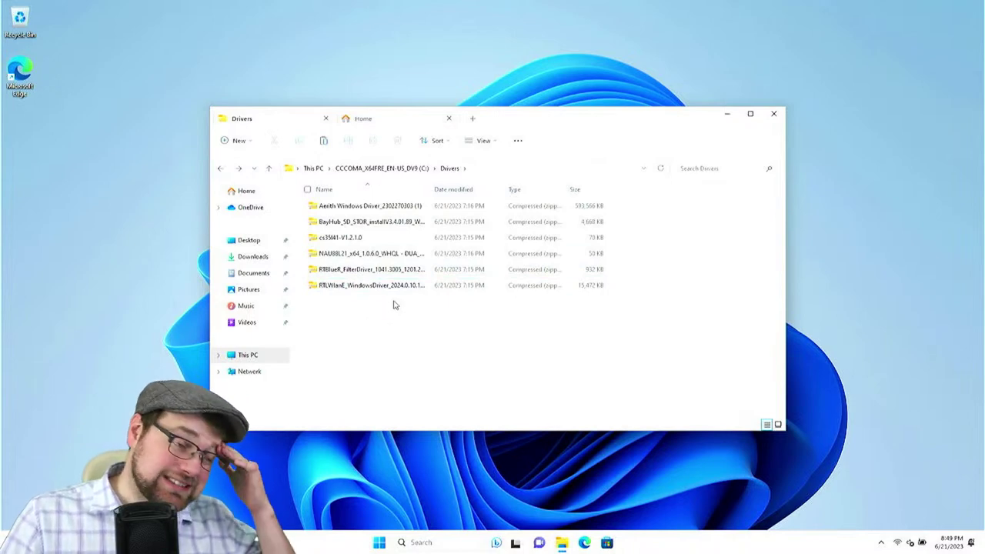
Create a new folder named Extracted inside the Drivers folder
{"action": "right_click", "coordinate": [387, 339]}
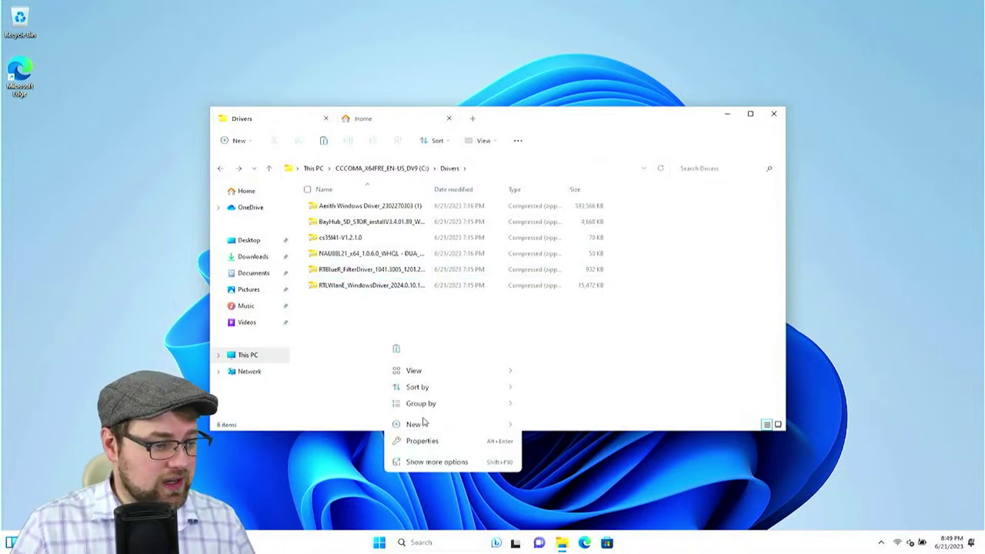
{"action": "mouse_move", "coordinate": [433, 425]}
{"action": "left_click", "coordinate": [566, 427]}
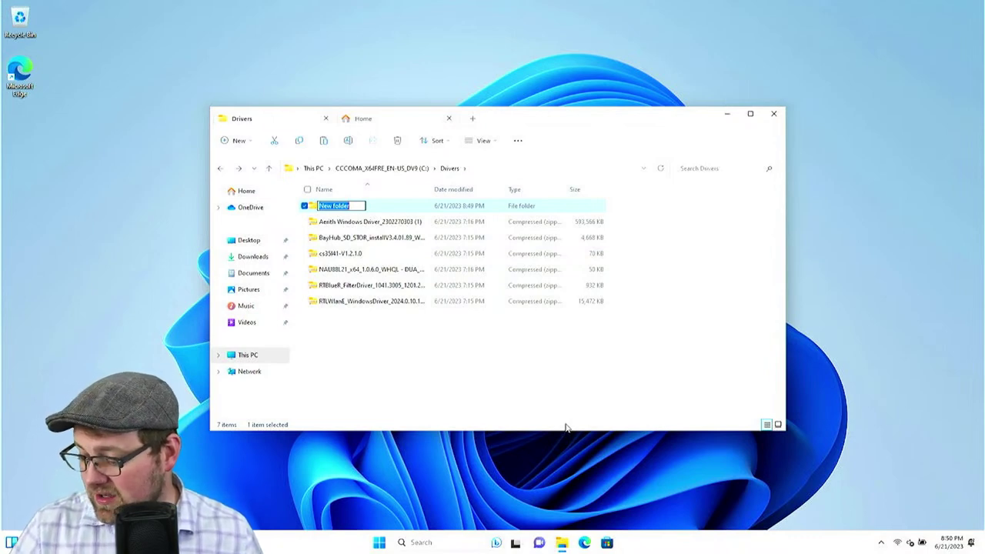
{"action": "key", "text": "Return"}
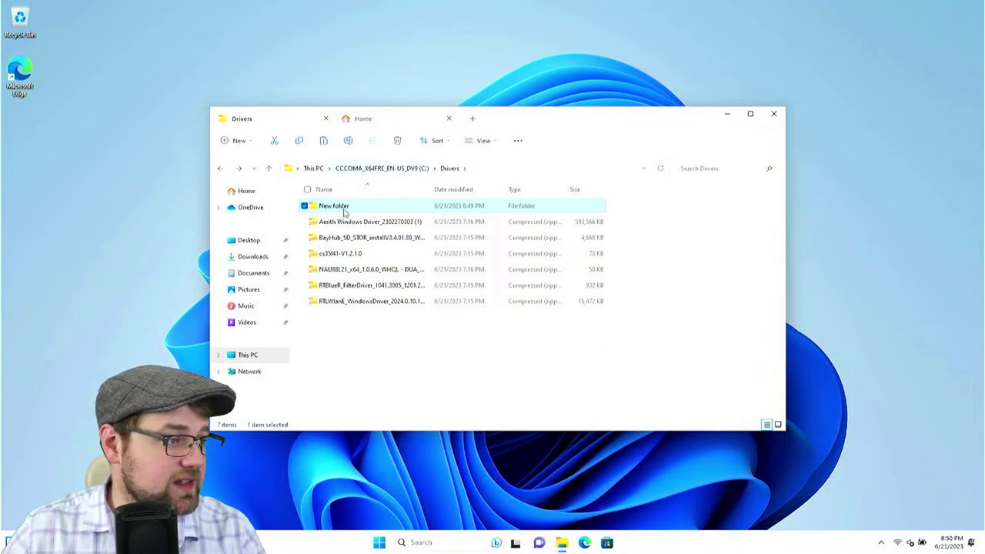
{"action": "left_click", "coordinate": [348, 208]}
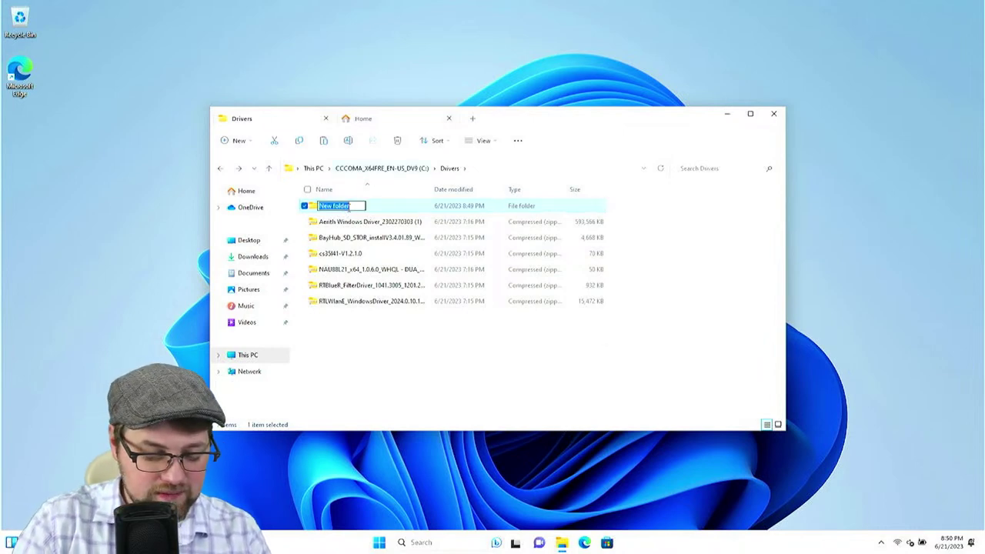
{"action": "type", "text": "Extracted"}
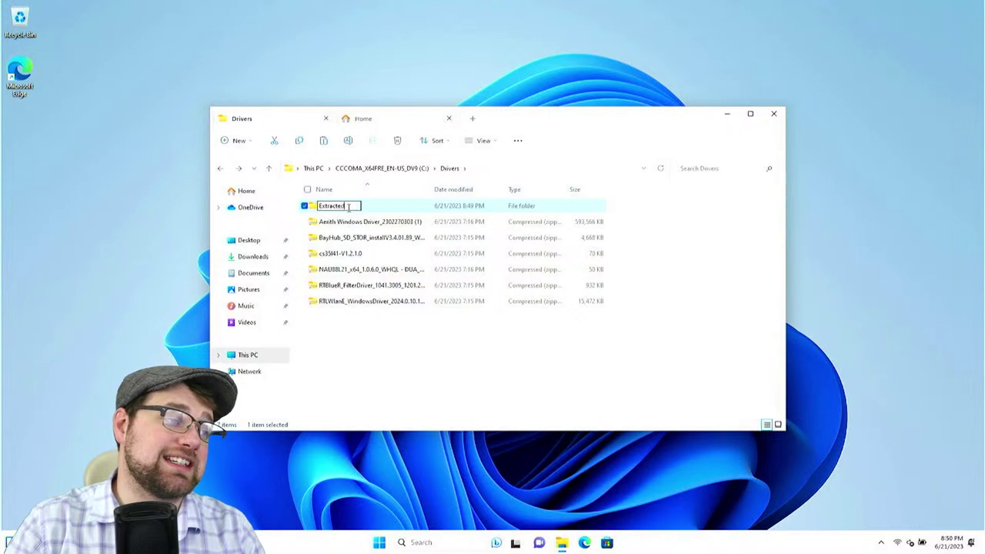
{"action": "key", "text": "Return"}
Select the six driver zip archives in the Drivers folder and start extracting them
{"action": "left_click_drag", "start_coordinate": [383, 340], "coordinate": [336, 225]}
{"action": "right_click", "coordinate": [344, 240]}
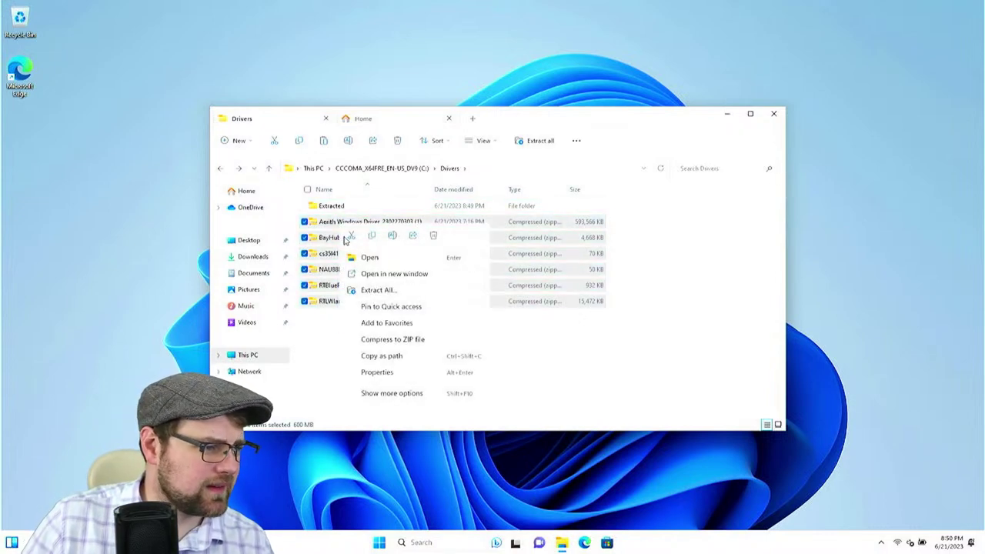
{"action": "left_click", "coordinate": [419, 293]}
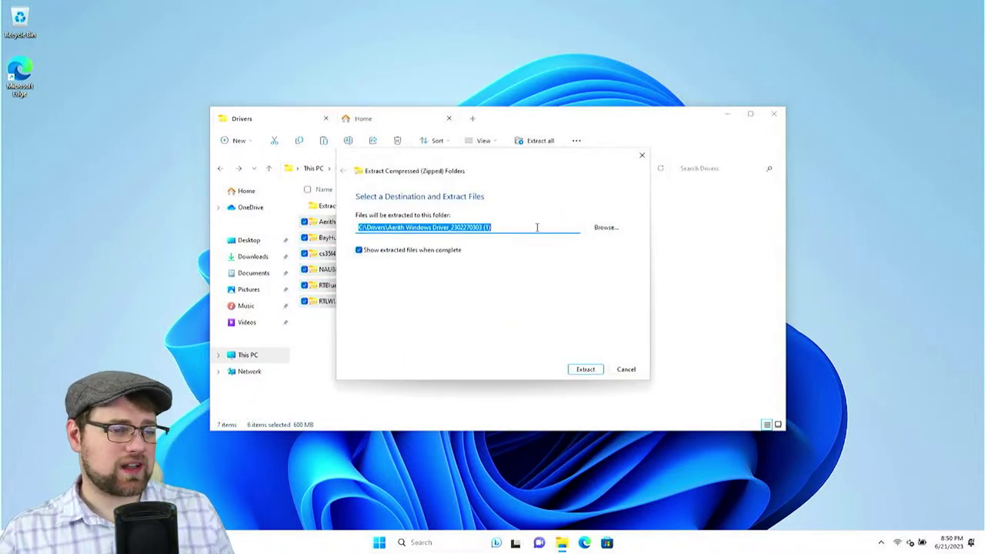
Set the extraction destination to C:\Drivers\Extracted, run the extraction and expand the copy progress details
{"action": "left_click", "coordinate": [606, 228]}
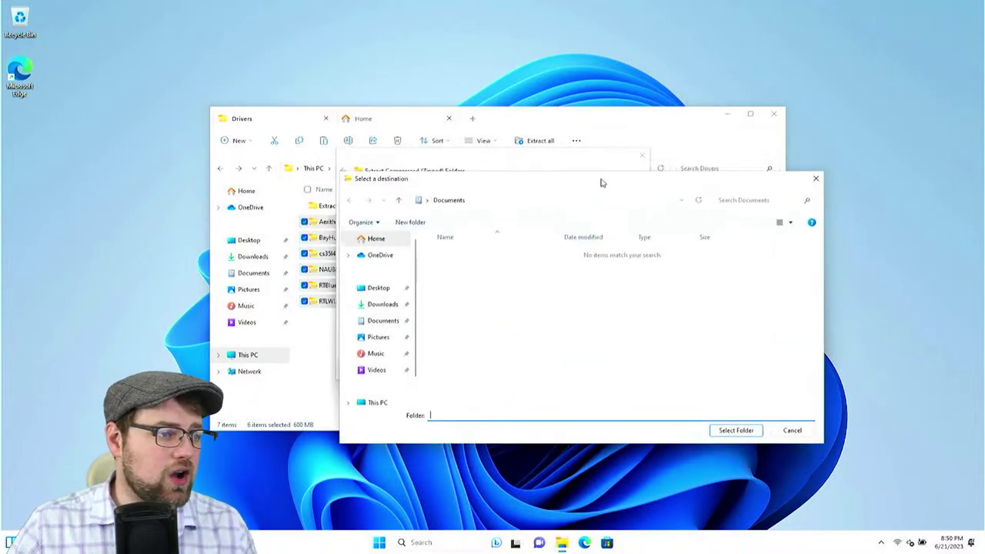
{"action": "left_click_drag", "start_coordinate": [600, 182], "coordinate": [607, 208]}
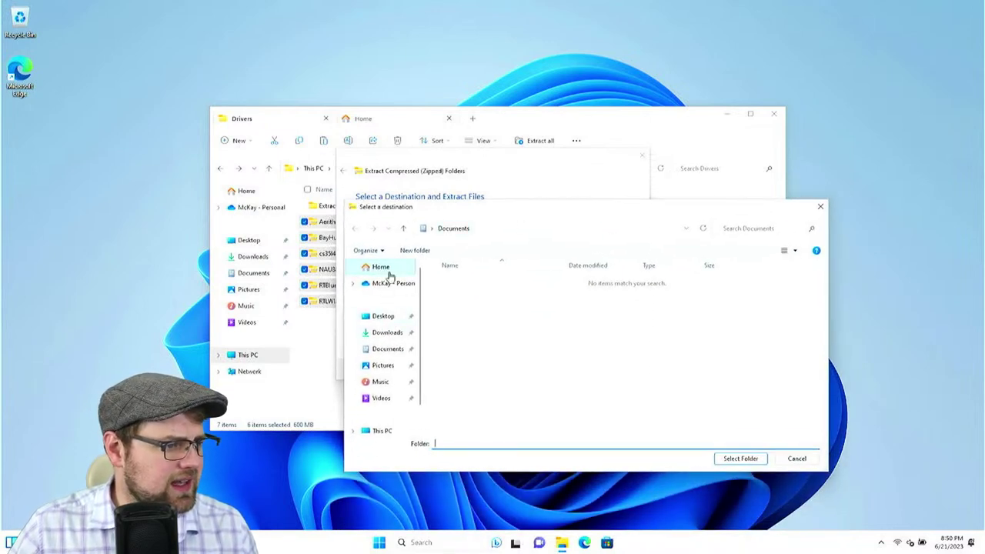
{"action": "left_click", "coordinate": [392, 432]}
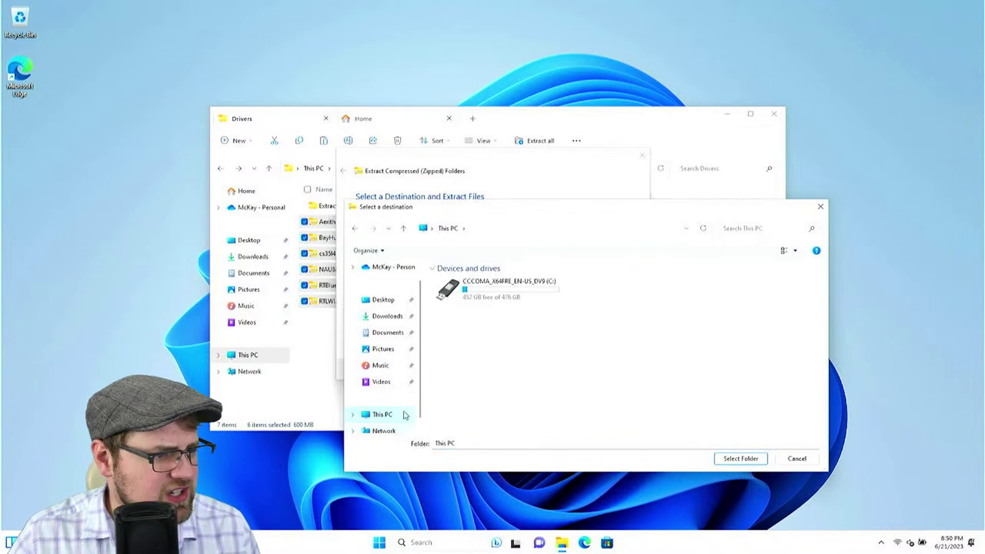
{"action": "double_click", "coordinate": [479, 297]}
{"action": "double_click", "coordinate": [477, 282]}
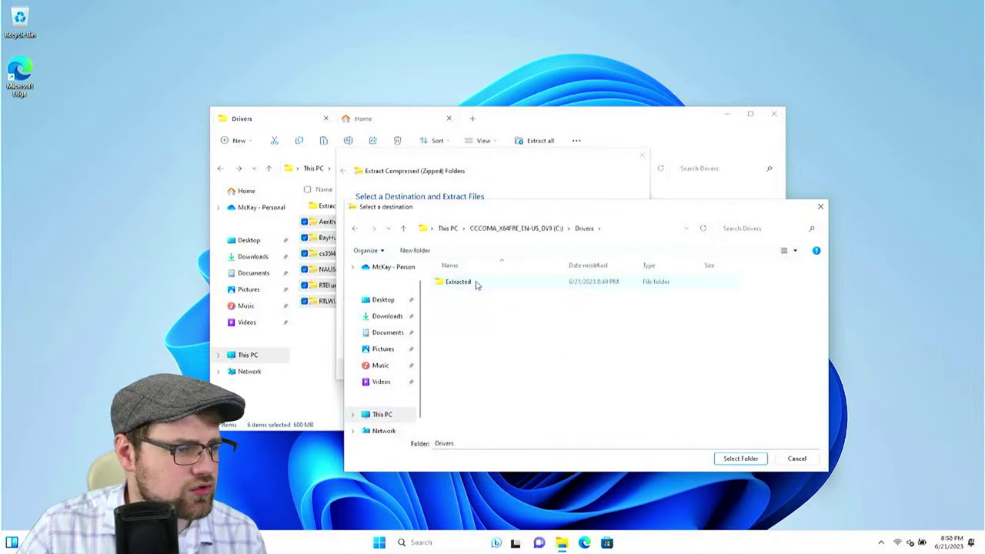
{"action": "double_click", "coordinate": [477, 282]}
{"action": "left_click", "coordinate": [751, 457]}
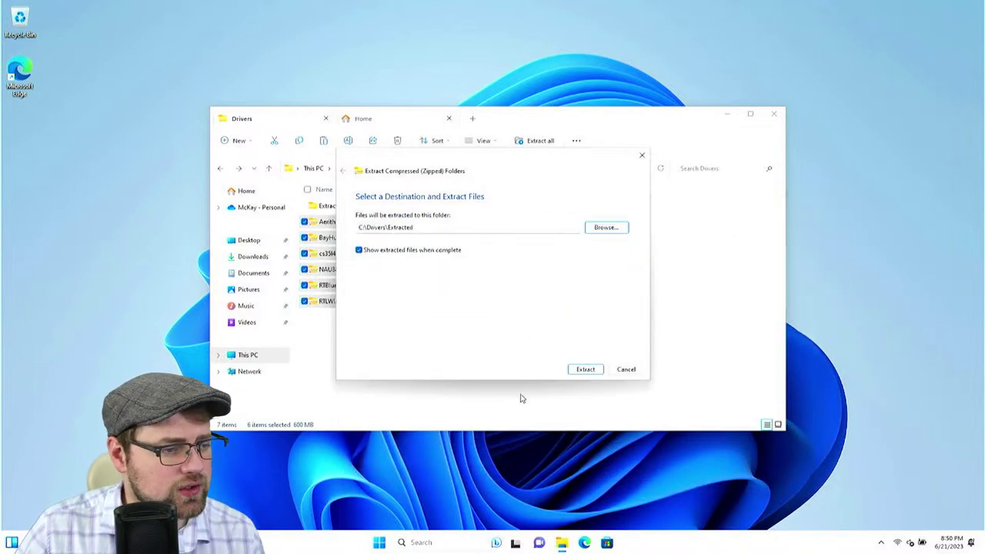
{"action": "left_click", "coordinate": [584, 369]}
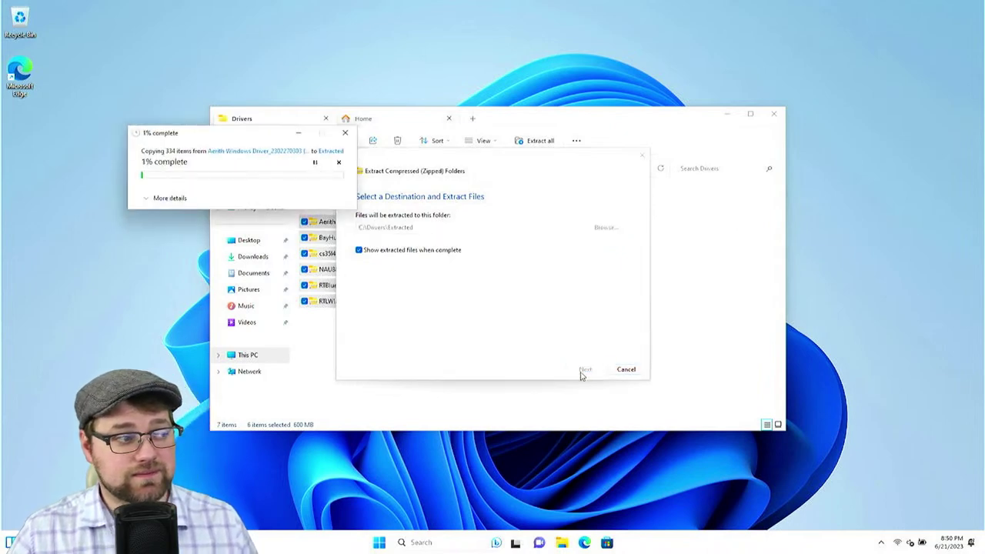
{"action": "left_click", "coordinate": [163, 200]}
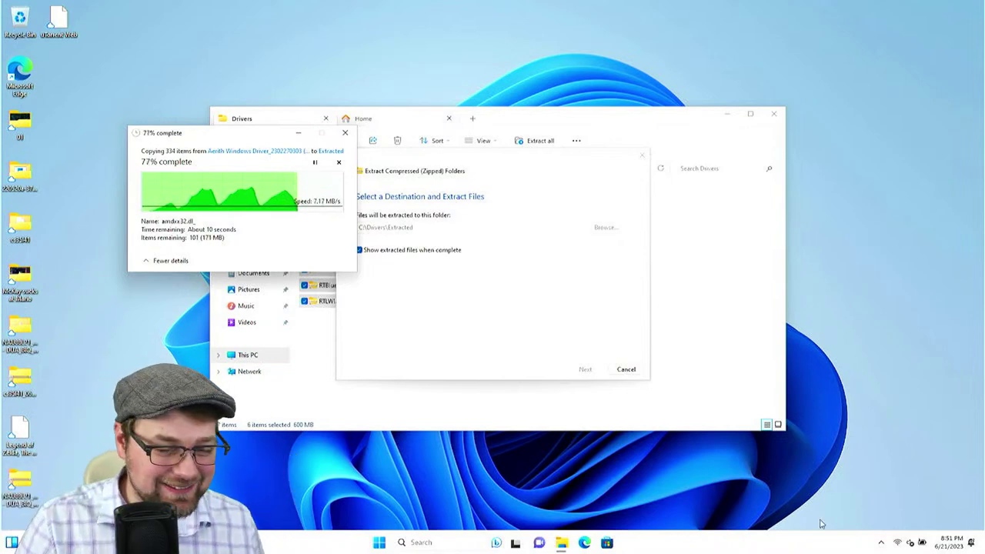
Open Windows Settings and look through the list of installed apps
{"action": "left_click", "coordinate": [378, 543]}
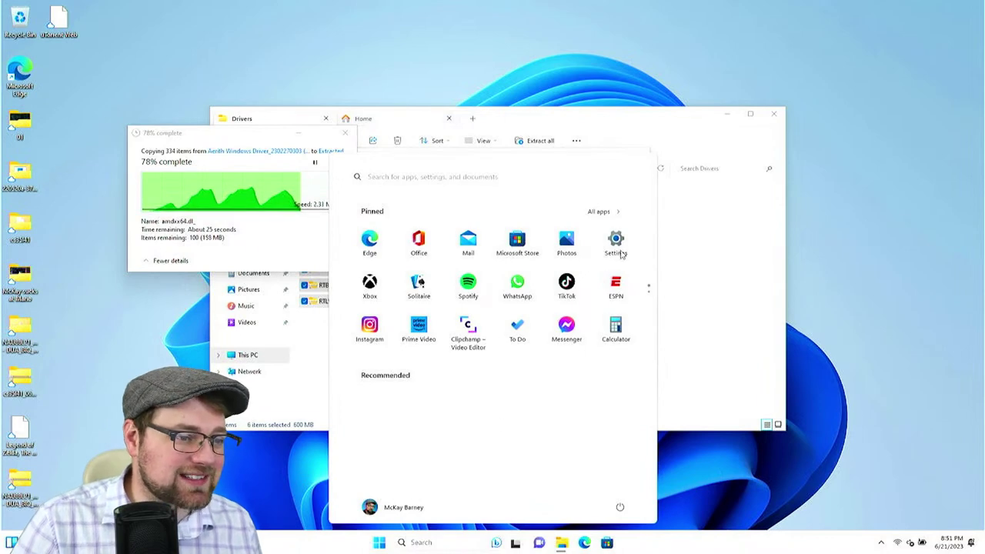
{"action": "key", "text": "super+i"}
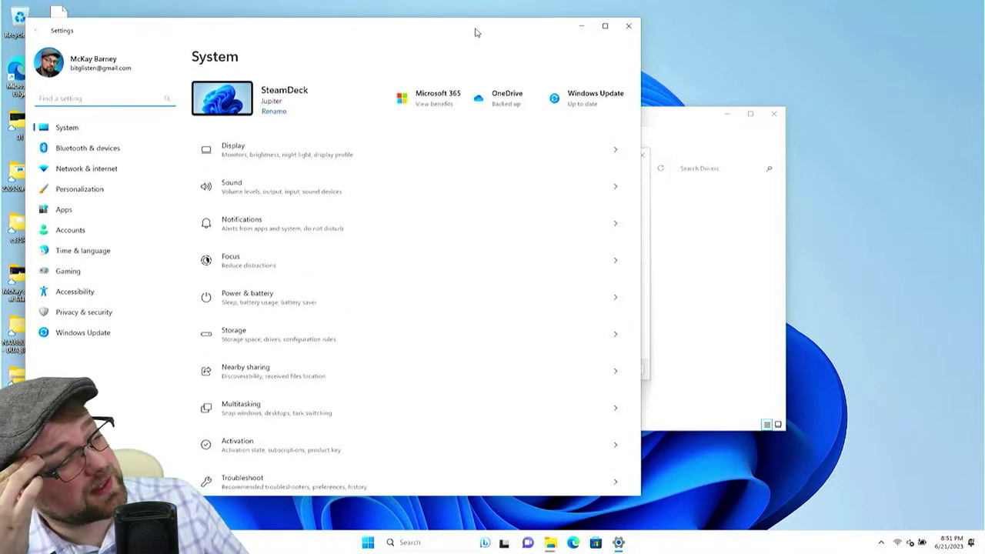
{"action": "scroll", "coordinate": [415, 323], "scroll_direction": "down", "scroll_amount": 3}
{"action": "scroll", "coordinate": [272, 222], "scroll_direction": "up", "scroll_amount": 3}
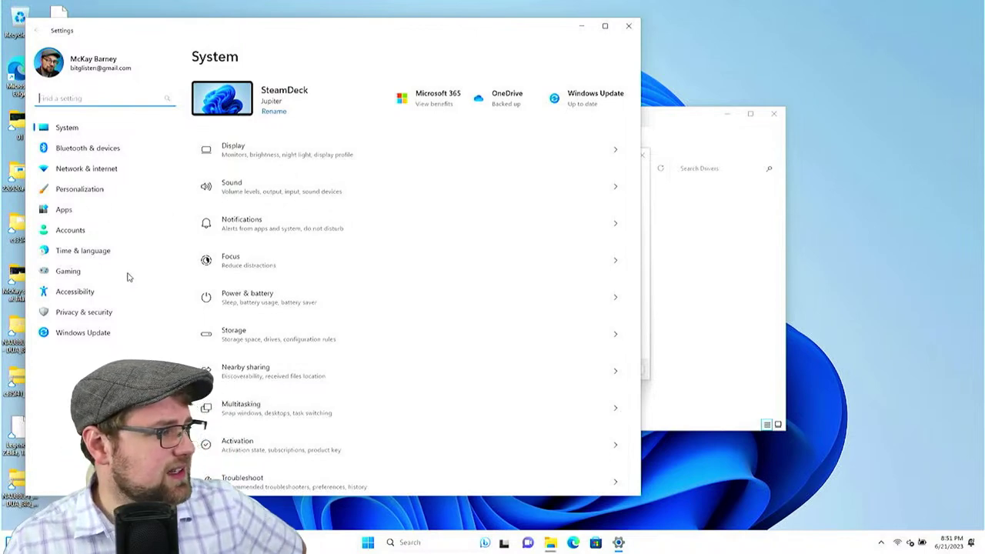
{"action": "left_click", "coordinate": [97, 213]}
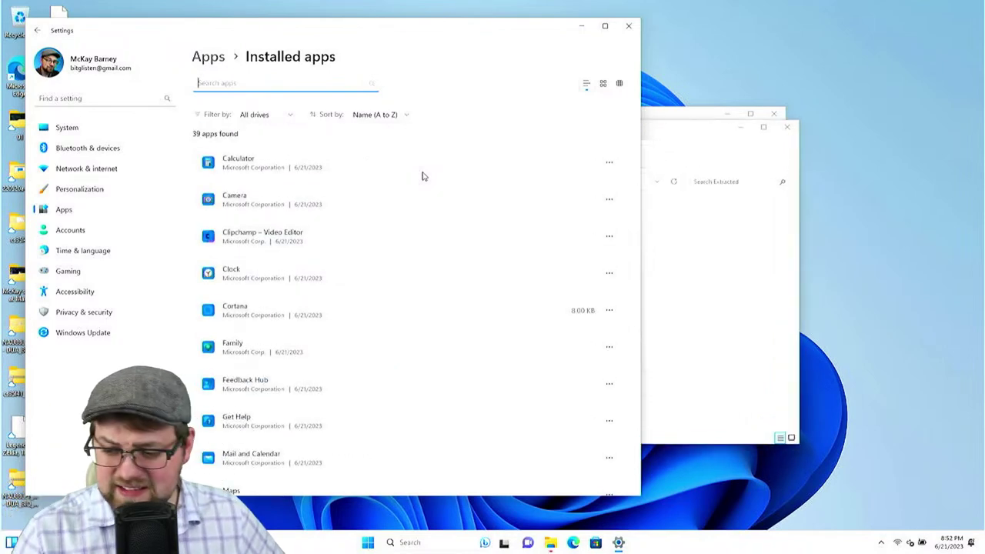
{"action": "scroll", "coordinate": [376, 234], "scroll_direction": "down", "scroll_amount": 3}
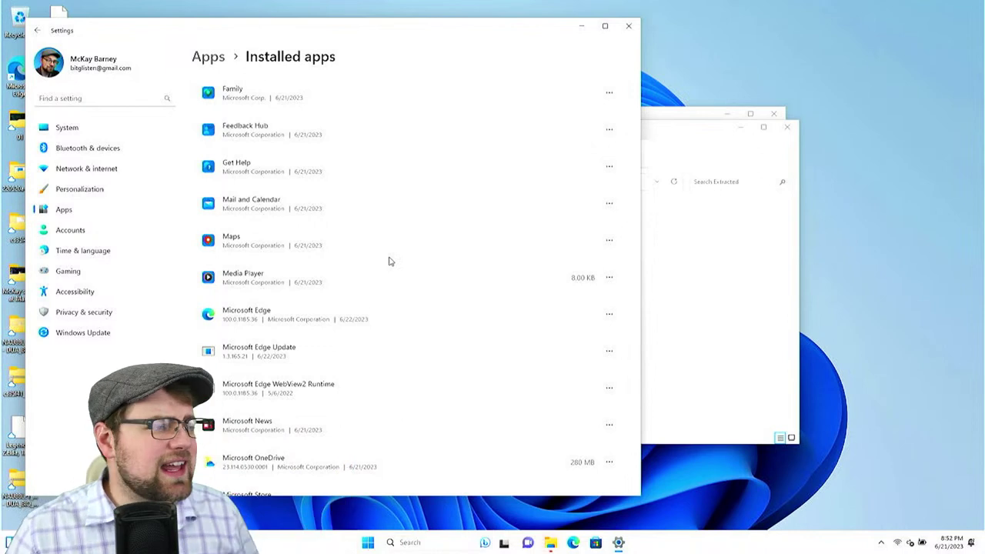
Check the Extracted folder and its GFX Driver subfolder against the archives in the Drivers folder
{"action": "left_click", "coordinate": [718, 262]}
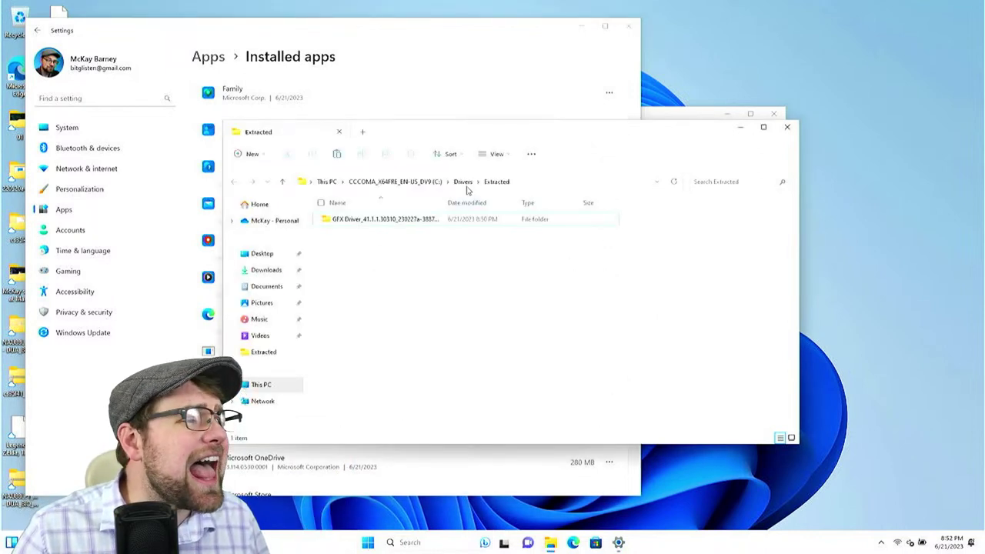
{"action": "double_click", "coordinate": [400, 221]}
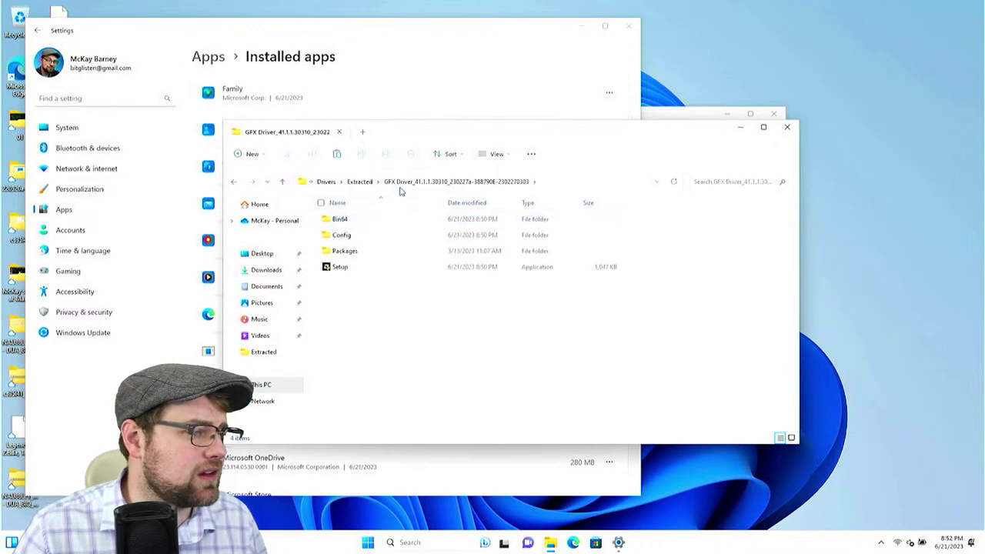
{"action": "left_click", "coordinate": [361, 182]}
{"action": "left_click", "coordinate": [369, 185]}
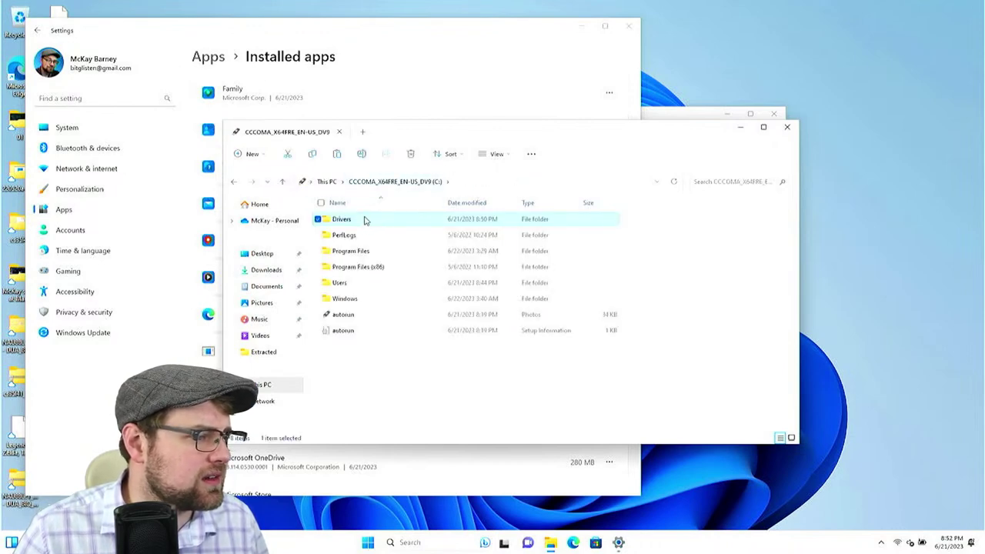
{"action": "double_click", "coordinate": [366, 220]}
{"action": "double_click", "coordinate": [364, 220]}
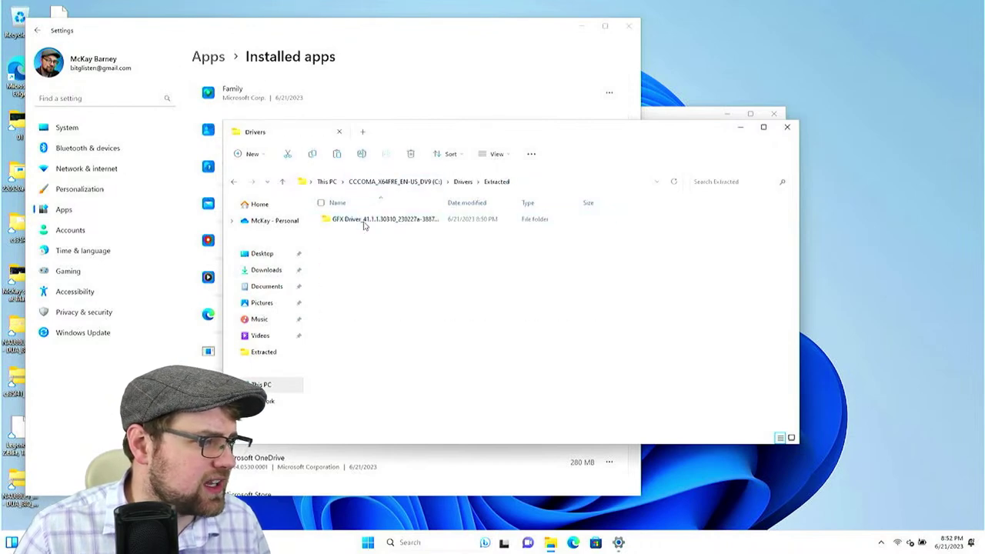
{"action": "left_click", "coordinate": [412, 183]}
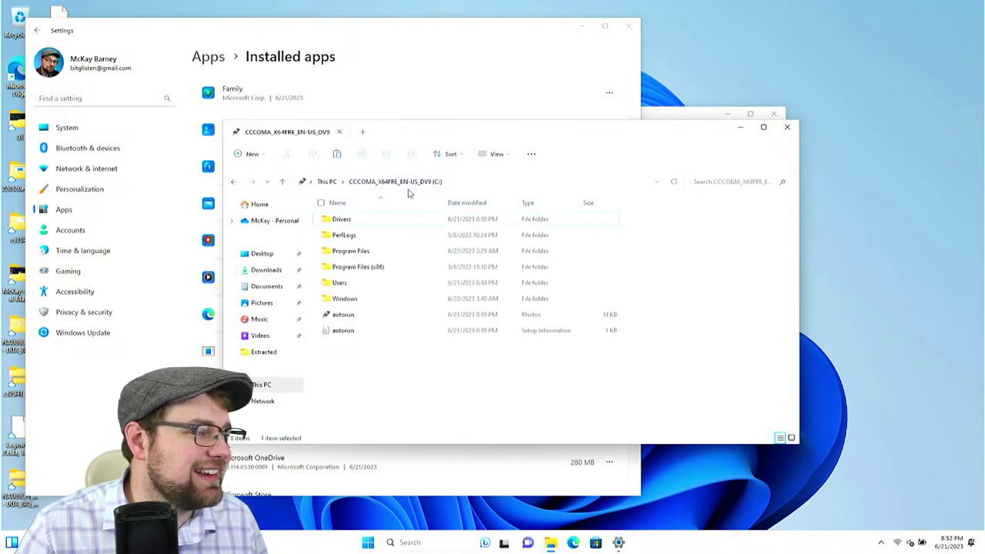
{"action": "double_click", "coordinate": [380, 221]}
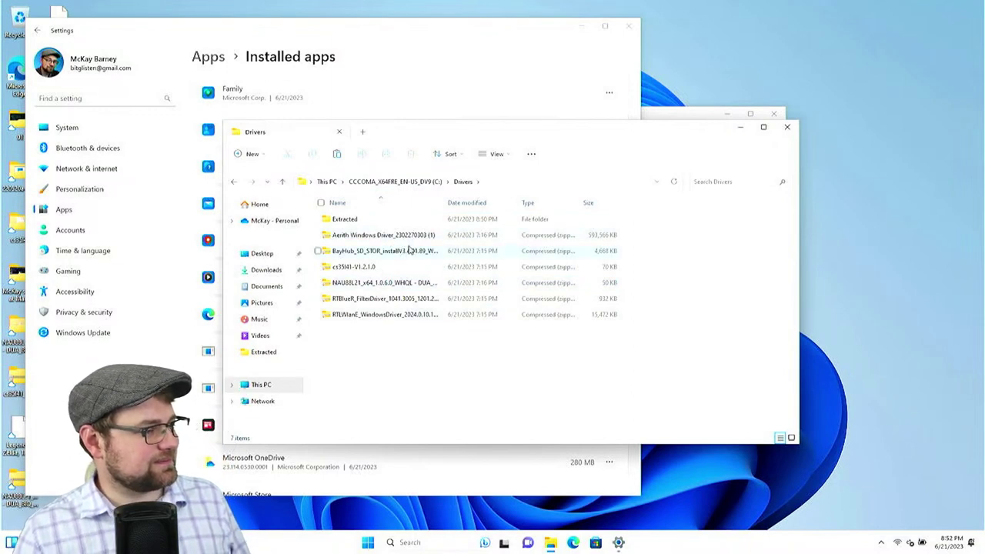
{"action": "double_click", "coordinate": [379, 219]}
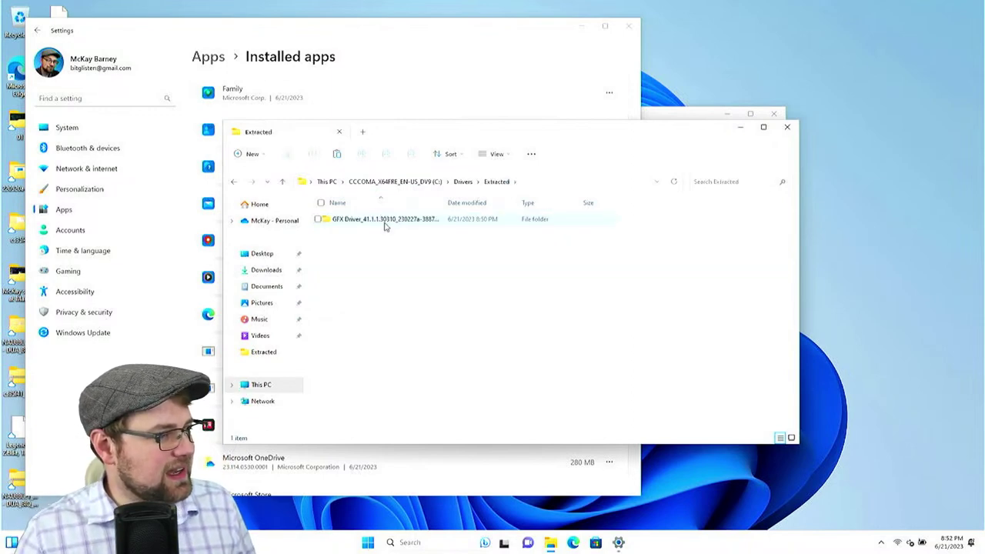
{"action": "left_click", "coordinate": [462, 182]}
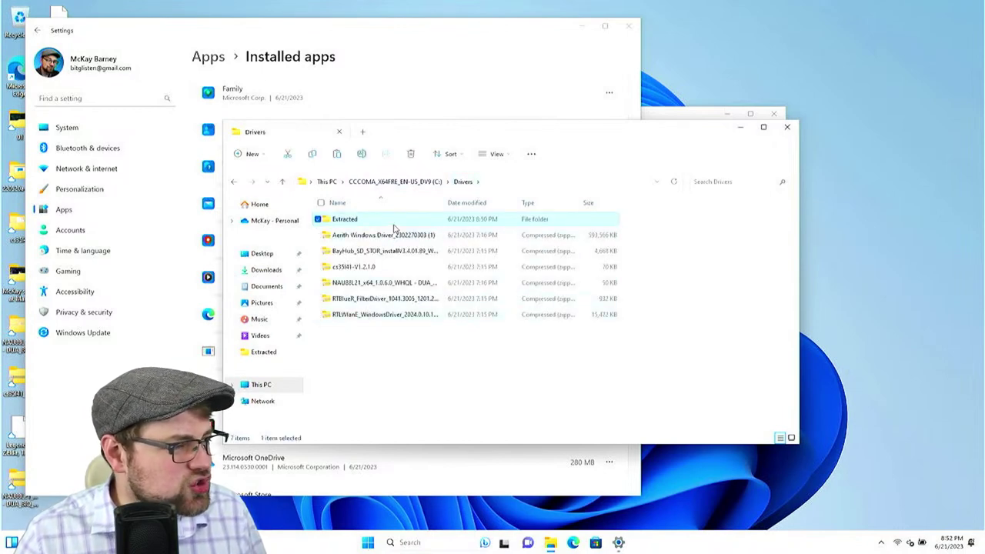
Arrange two File Explorer windows so one shows the C: drive and the other shows the Extracted folder
{"action": "left_click", "coordinate": [416, 182]}
{"action": "left_click_drag", "start_coordinate": [538, 131], "coordinate": [654, 241]}
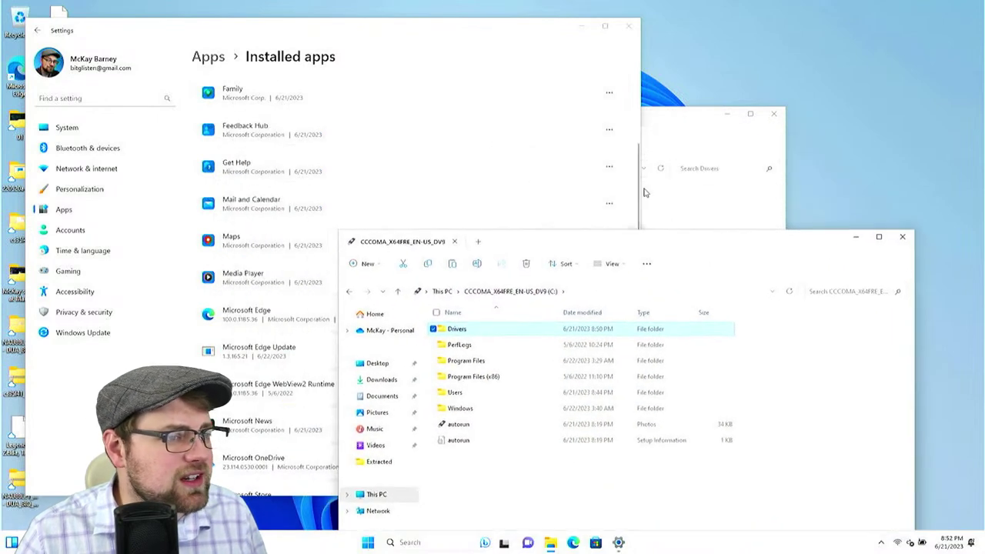
{"action": "left_click", "coordinate": [684, 142]}
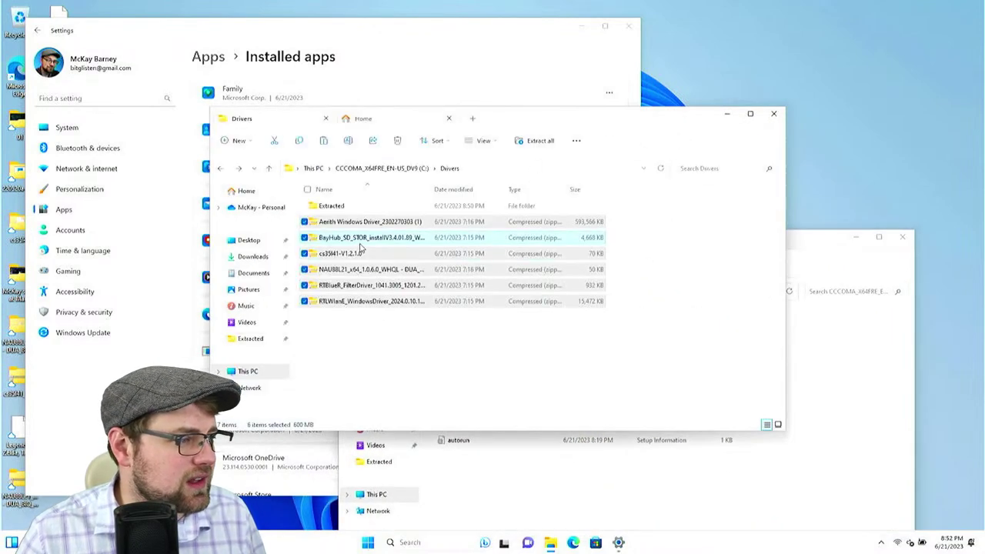
{"action": "double_click", "coordinate": [344, 213]}
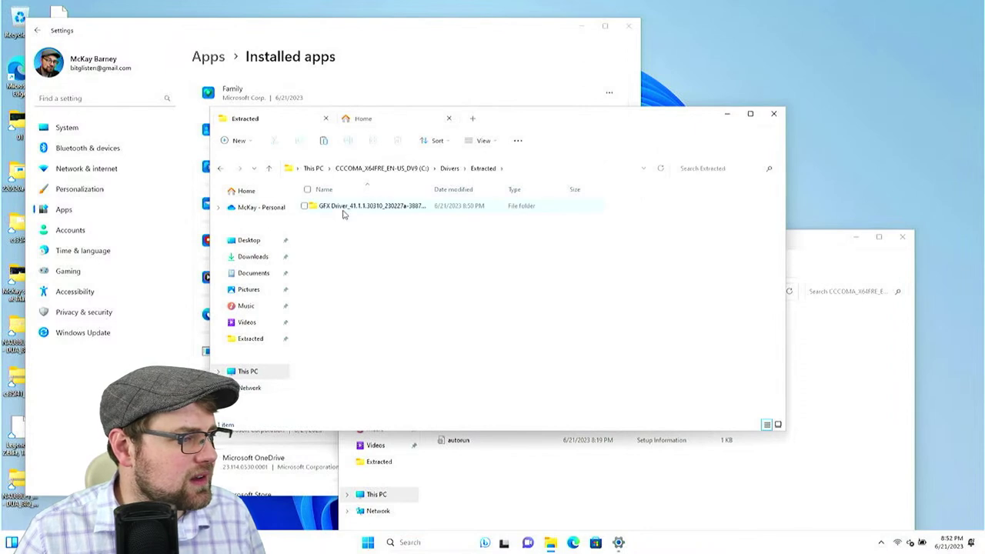
{"action": "double_click", "coordinate": [350, 206]}
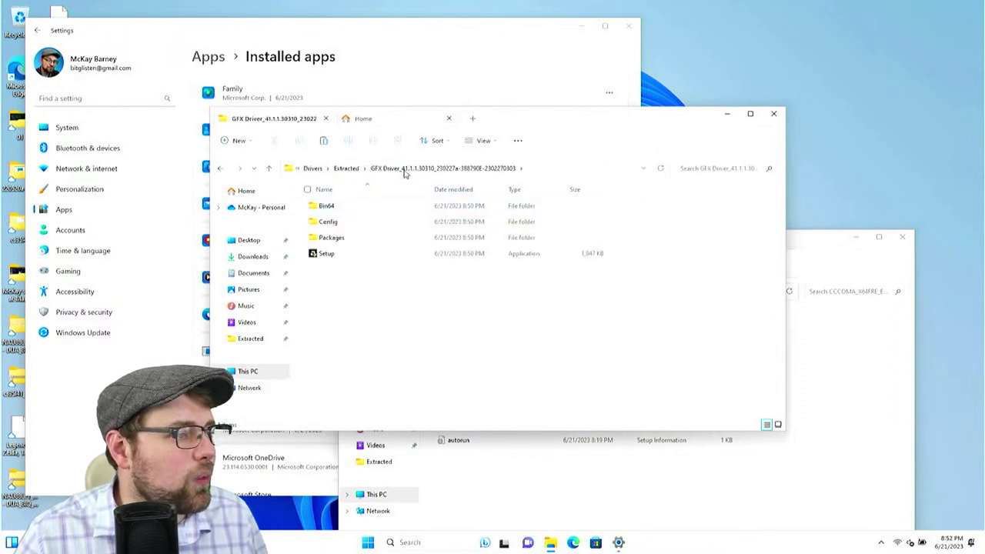
{"action": "left_click", "coordinate": [342, 170]}
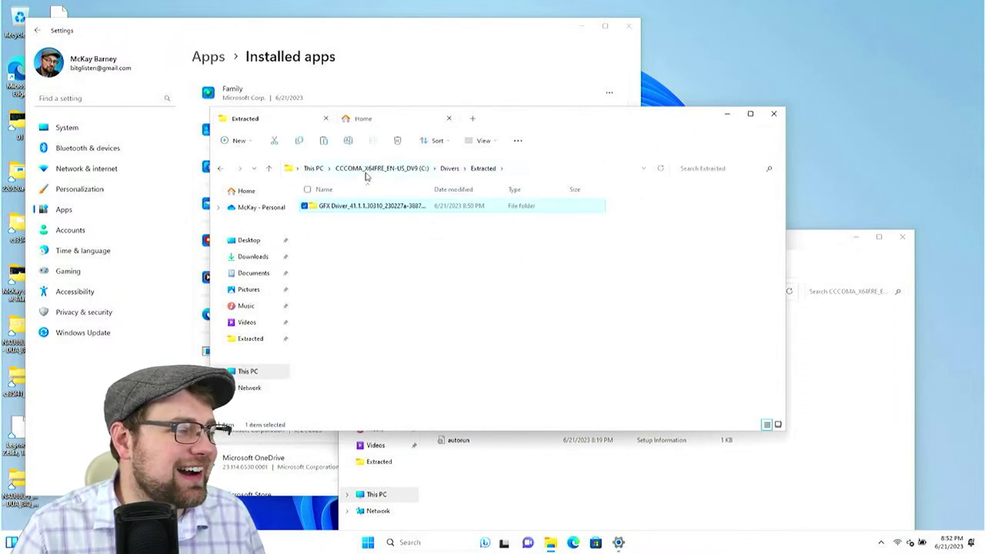
Open the Drivers folder in the C: drive window and inspect the contents of the Aerith Windows Driver archive
{"action": "left_click", "coordinate": [811, 241]}
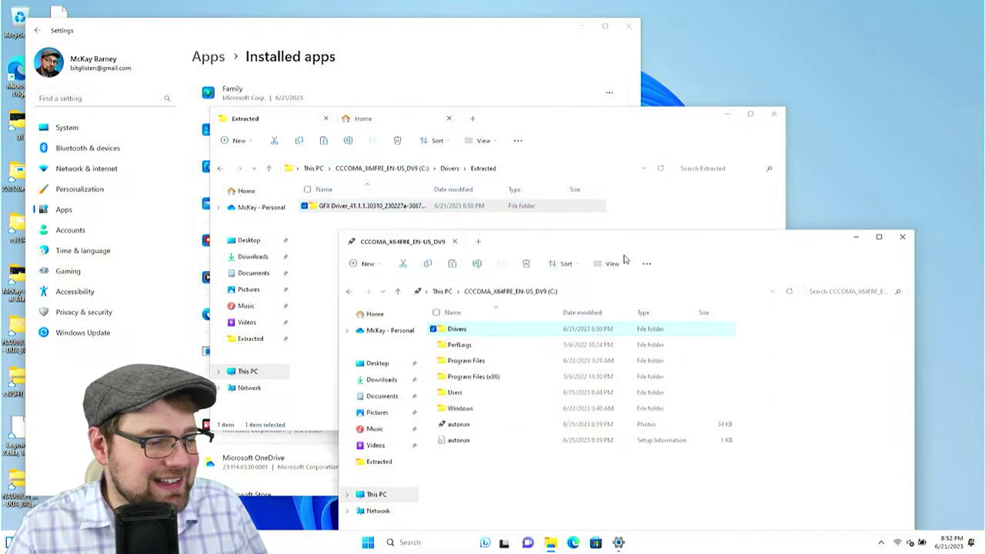
{"action": "double_click", "coordinate": [457, 330]}
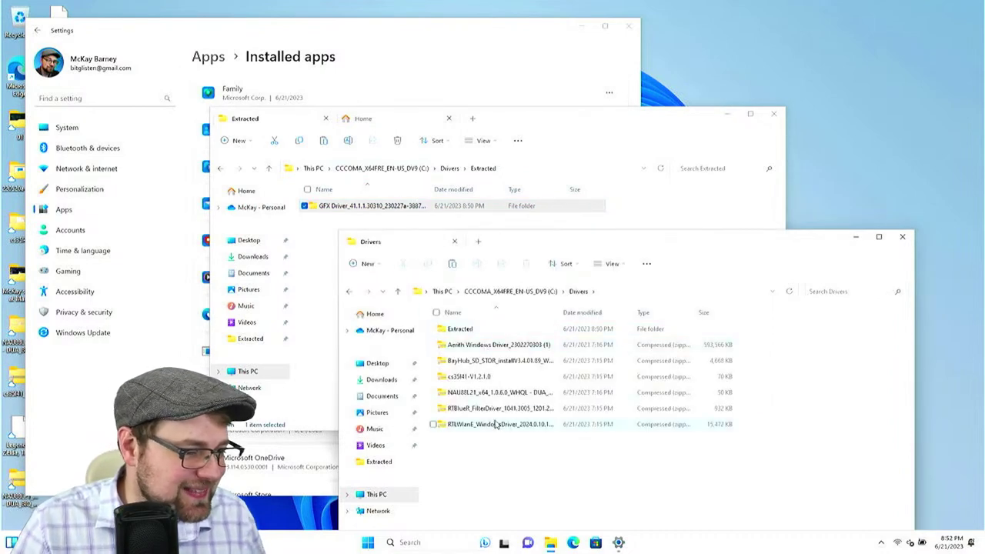
{"action": "double_click", "coordinate": [496, 345]}
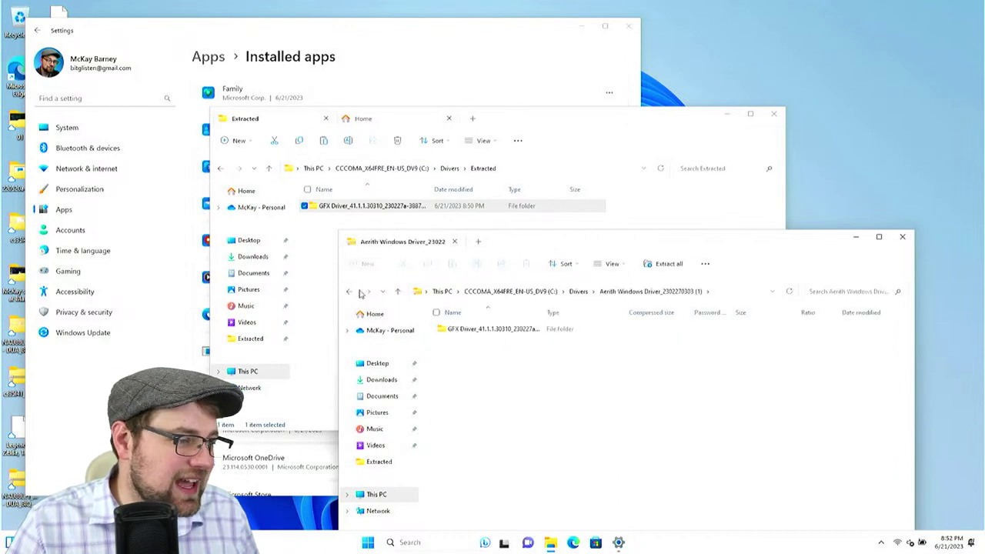
{"action": "left_click", "coordinate": [350, 292]}
Copy the BayHub_SD_STOR install folder from its zip archive into the Extracted folder
{"action": "double_click", "coordinate": [486, 360]}
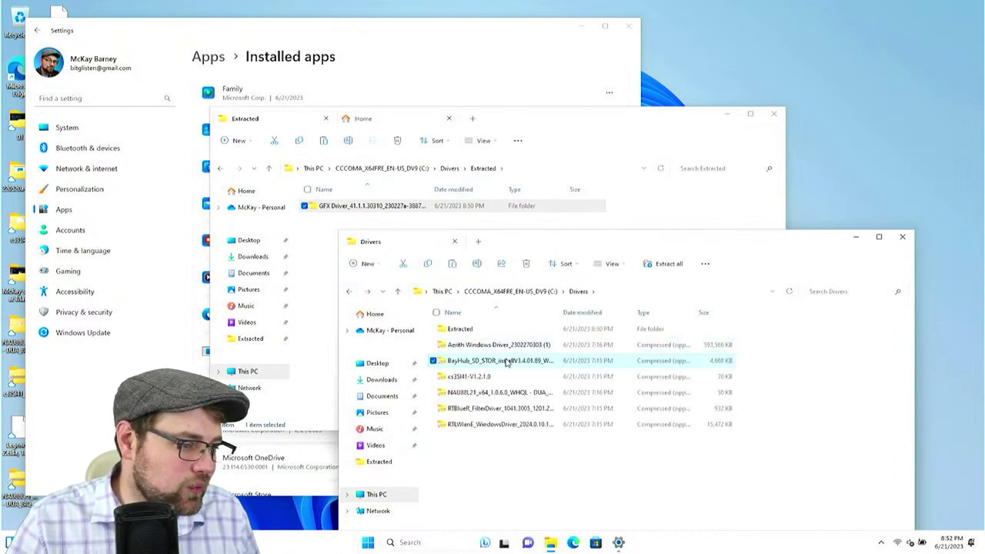
{"action": "left_click", "coordinate": [322, 284]}
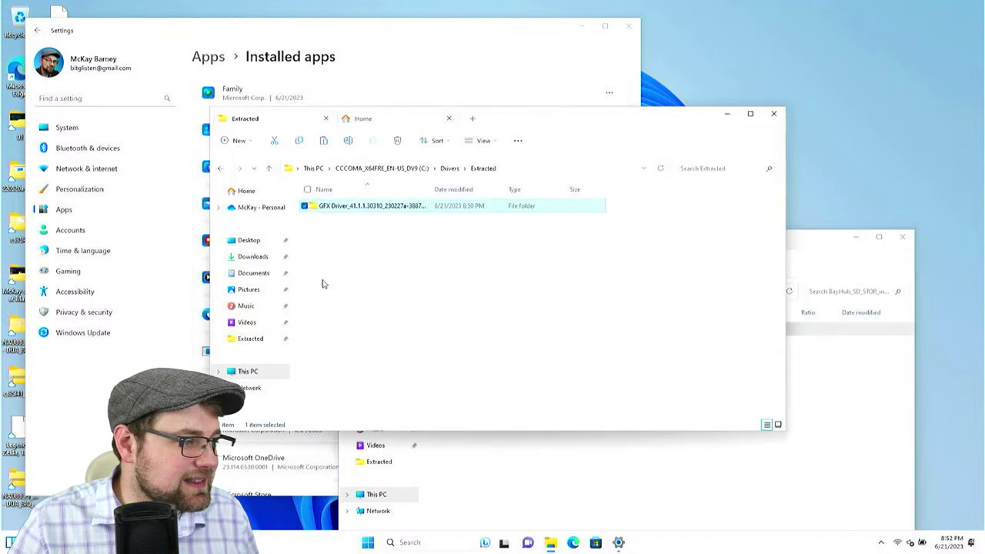
{"action": "left_click", "coordinate": [848, 450]}
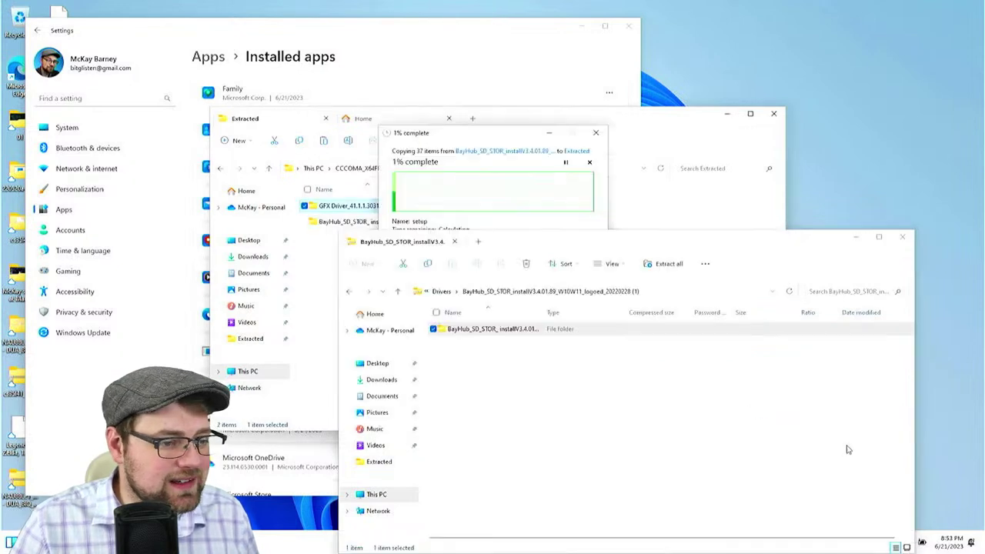
Copy the cs35l41-V1.2.1.0 folder from its zip archive into the Extracted folder
{"action": "left_click", "coordinate": [349, 290]}
{"action": "double_click", "coordinate": [471, 377]}
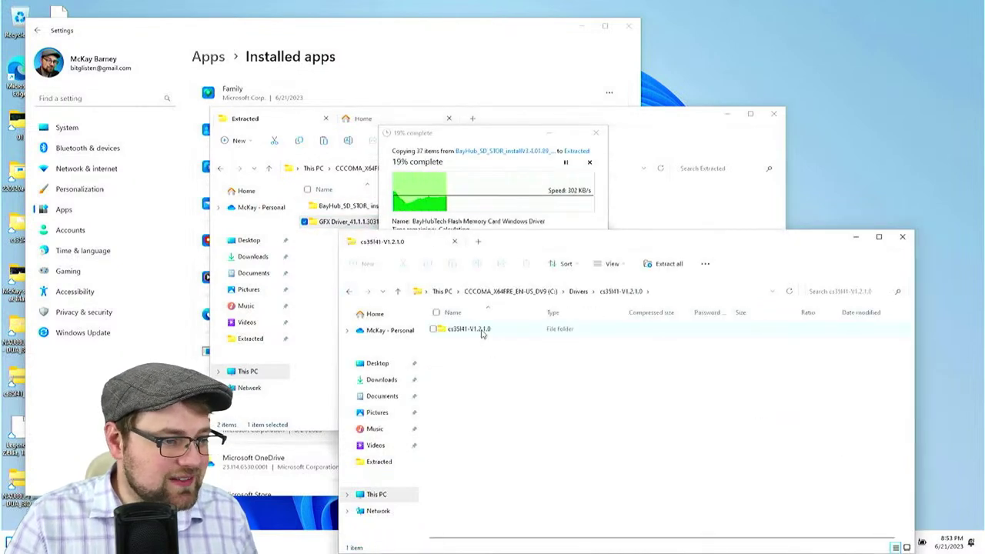
{"action": "left_click_drag", "start_coordinate": [471, 329], "coordinate": [324, 296]}
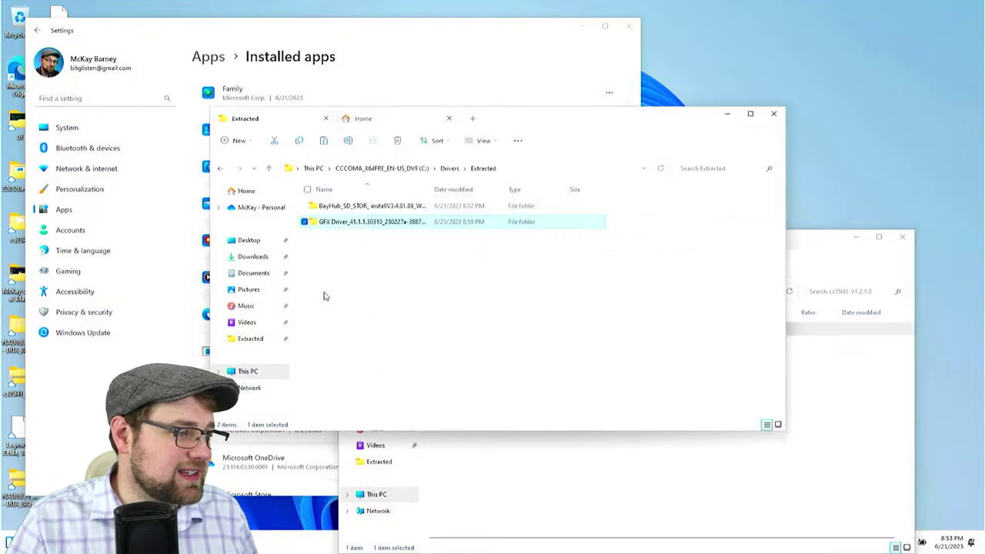
Copy the NAU88L21_x64_1.0.6.0_WHQL folder from its zip archive into the Extracted folder
{"action": "left_click", "coordinate": [501, 380]}
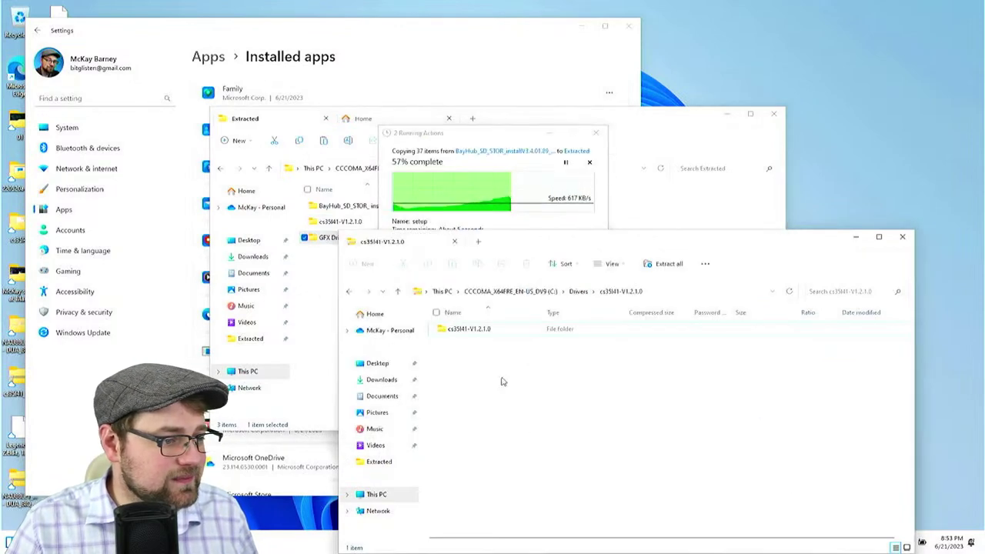
{"action": "left_click", "coordinate": [349, 291]}
{"action": "double_click", "coordinate": [473, 393]}
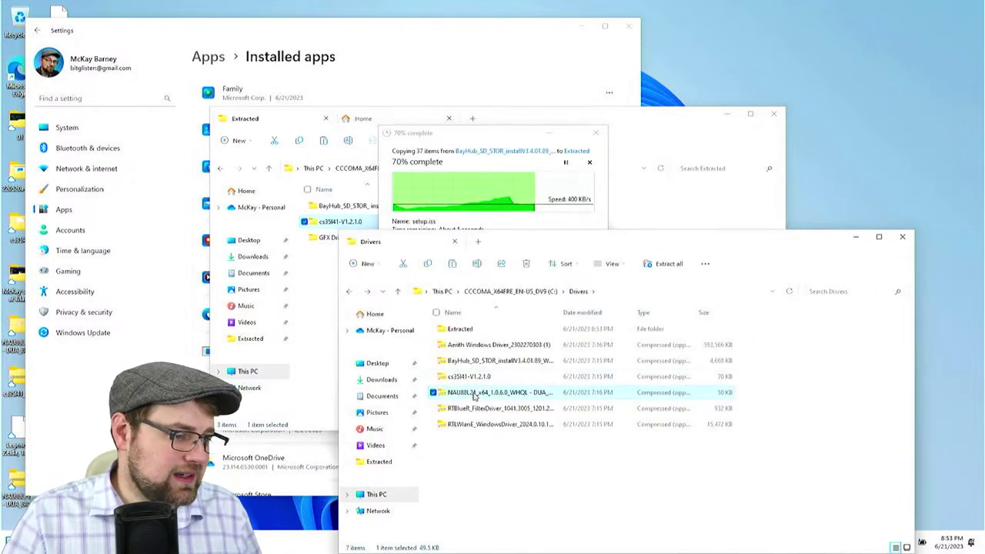
{"action": "left_click", "coordinate": [487, 331]}
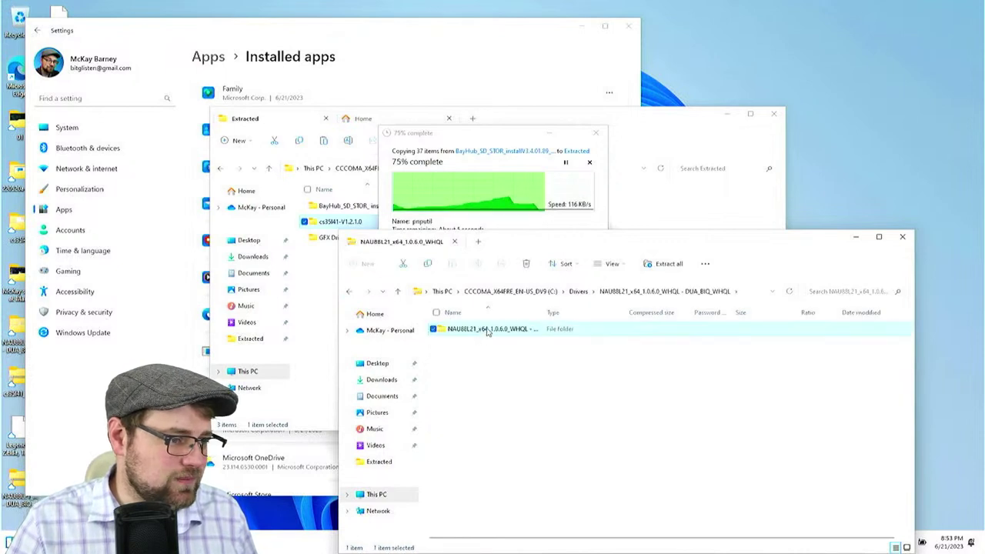
{"action": "left_click_drag", "start_coordinate": [495, 343], "coordinate": [335, 318]}
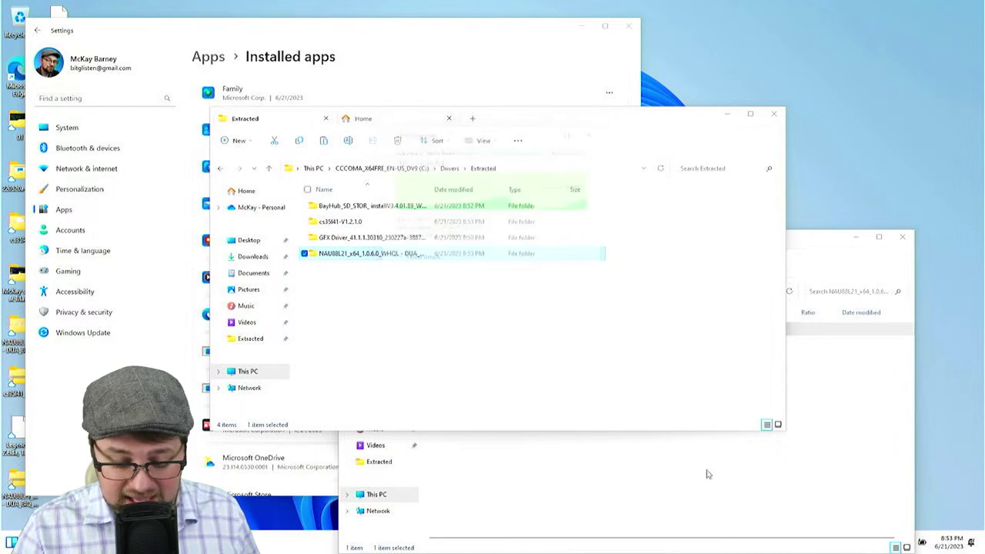
{"action": "key", "text": "Home"}
Copy the RTBlueR_FilterDriver folder from its zip archive in Drivers into the Extracted folder
{"action": "left_click", "coordinate": [658, 476]}
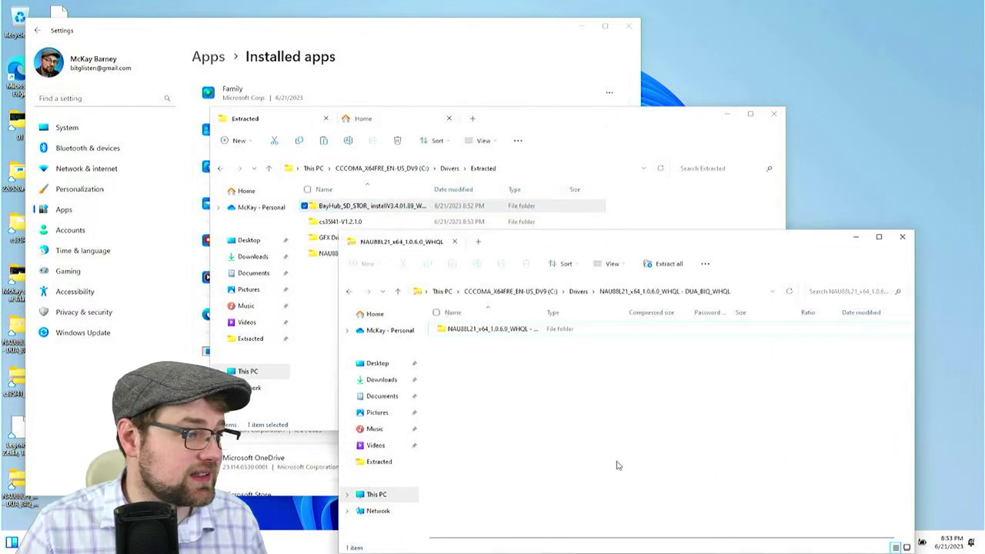
{"action": "left_click", "coordinate": [350, 292]}
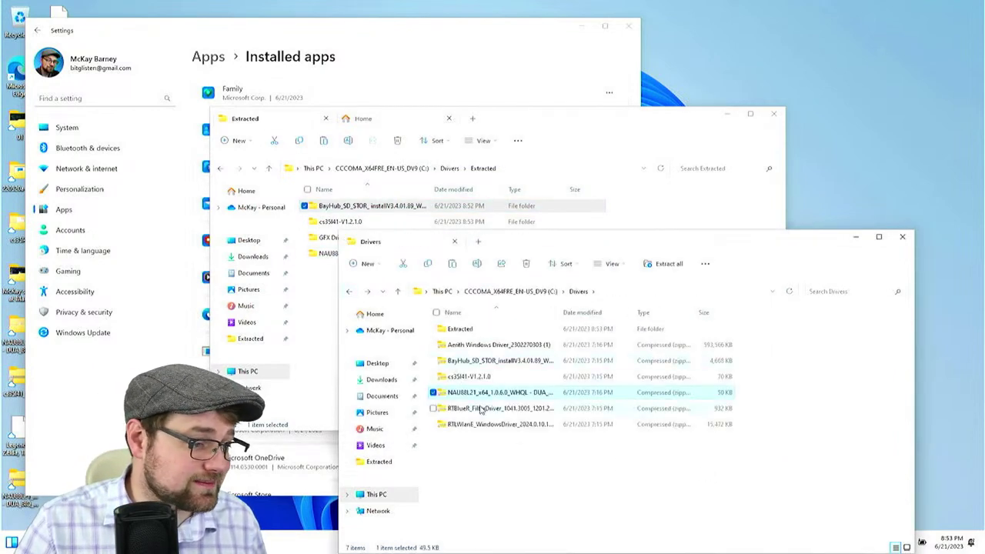
{"action": "double_click", "coordinate": [486, 404]}
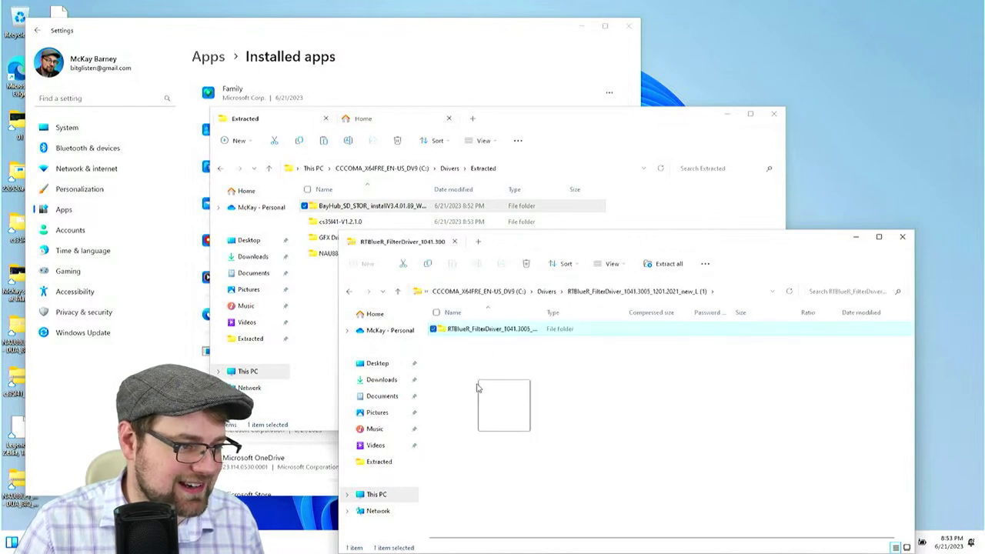
{"action": "left_click", "coordinate": [334, 330]}
{"action": "key", "text": "ctrl+v"}
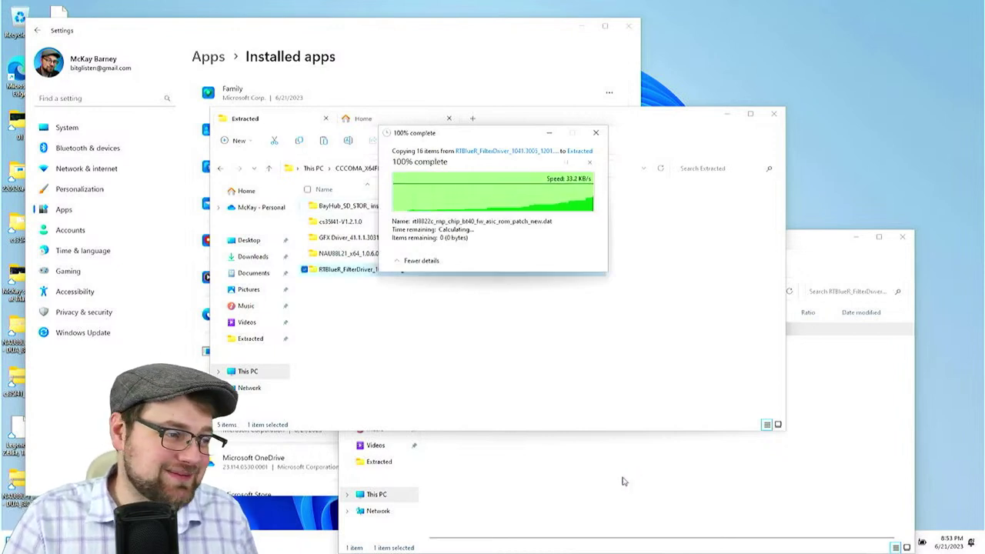
Copy the RTLWlanE_WindowsDriver folder from its zip archive in Drivers into the Extracted folder
{"action": "left_click", "coordinate": [629, 483]}
{"action": "left_click", "coordinate": [350, 292]}
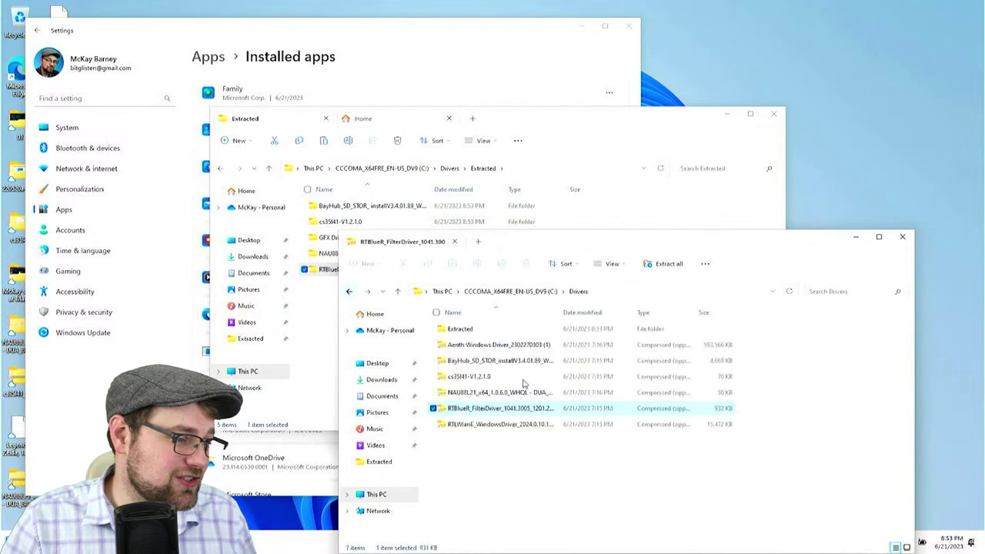
{"action": "left_click", "coordinate": [492, 425]}
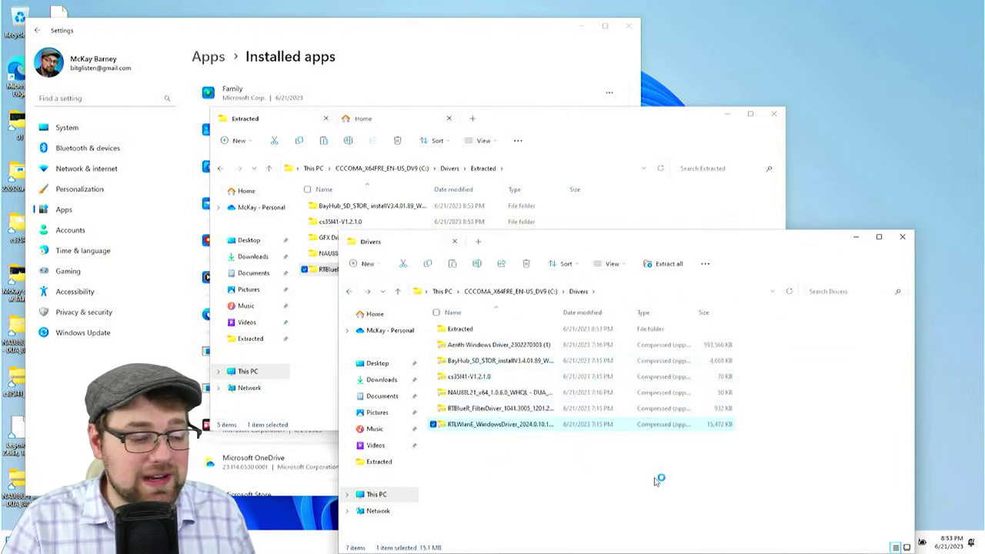
{"action": "left_click_drag", "start_coordinate": [466, 330], "coordinate": [318, 313]}
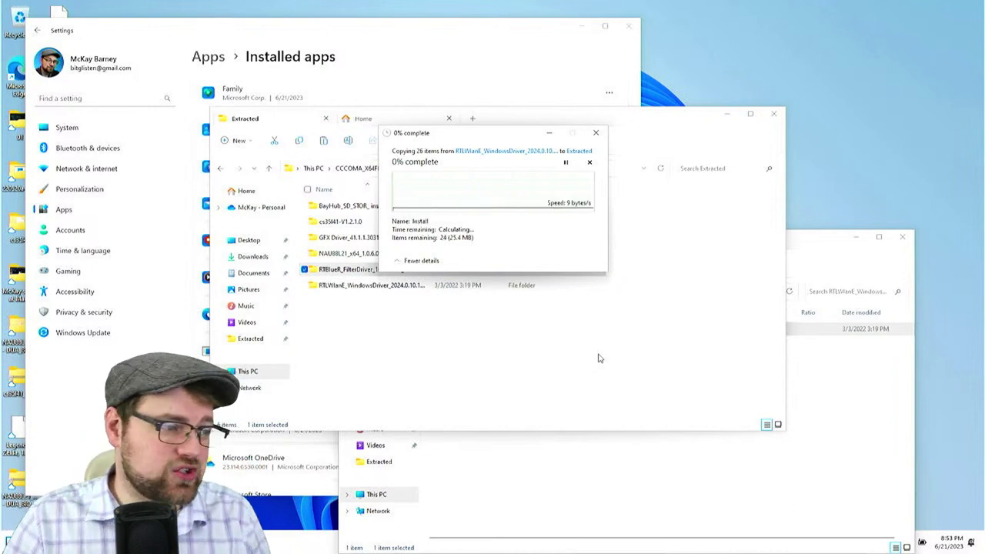
Switch to the Settings list of installed apps and uninstall Microsoft Teams
{"action": "left_click", "coordinate": [509, 48]}
{"action": "scroll", "coordinate": [315, 273], "scroll_direction": "down", "scroll_amount": 1}
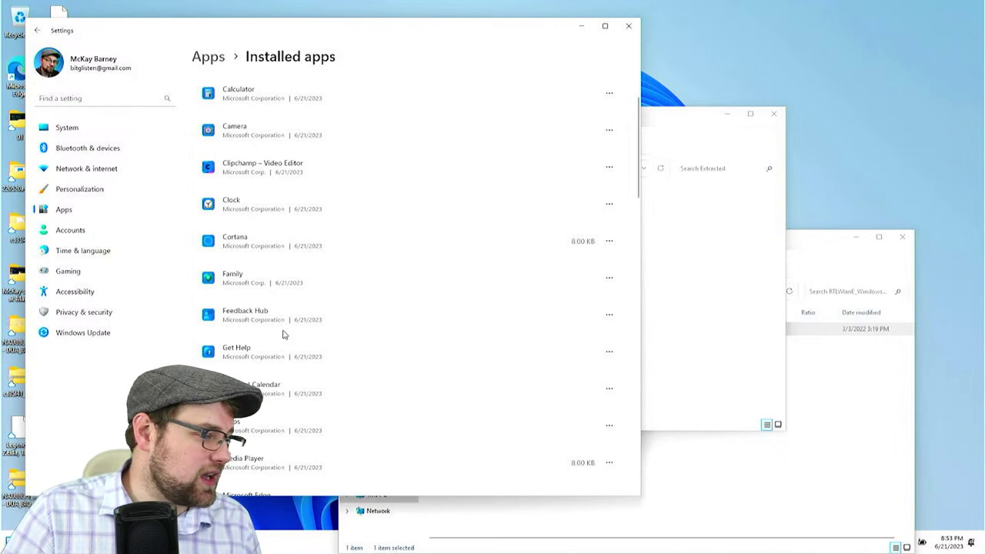
{"action": "scroll", "coordinate": [292, 343], "scroll_direction": "down", "scroll_amount": 3}
{"action": "scroll", "coordinate": [295, 342], "scroll_direction": "down", "scroll_amount": 2}
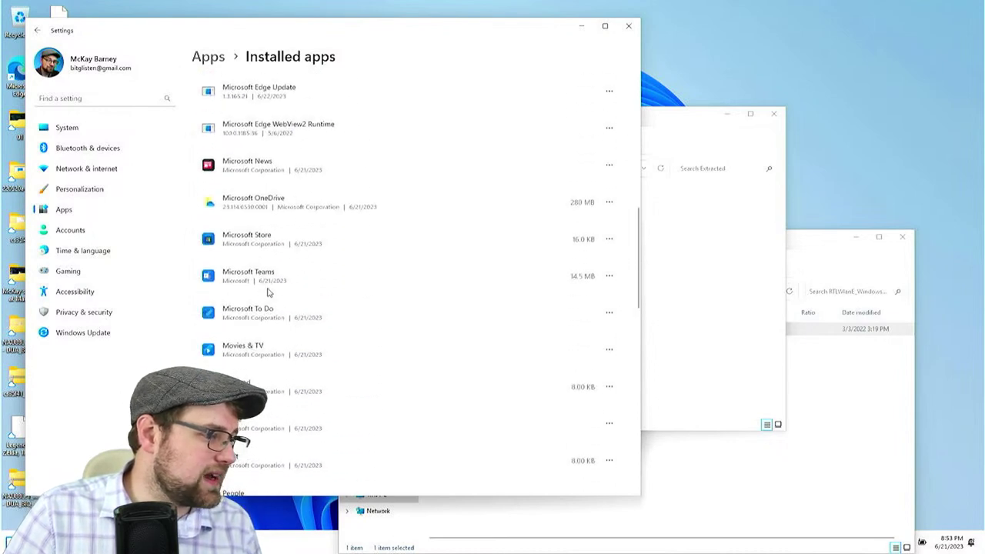
{"action": "left_click", "coordinate": [608, 276]}
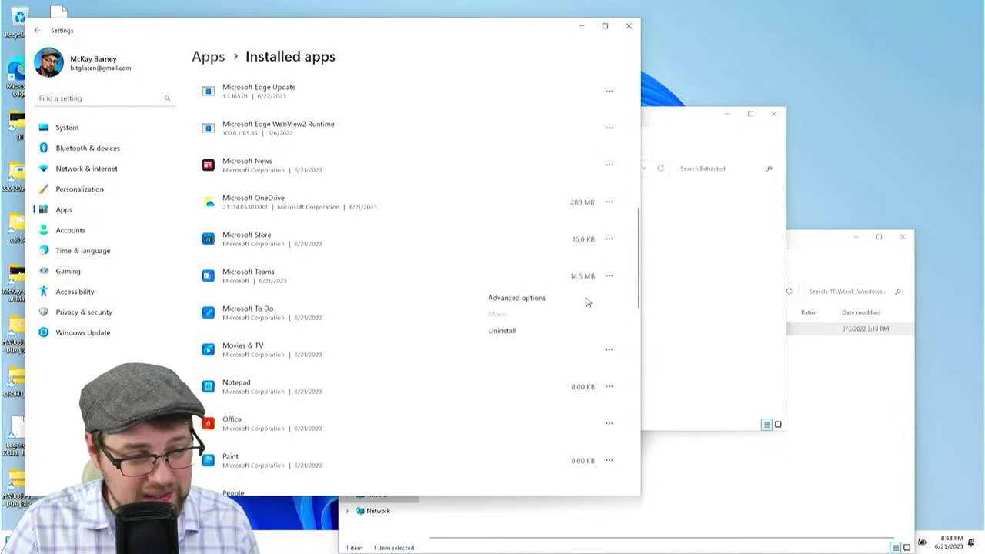
{"action": "left_click", "coordinate": [513, 334]}
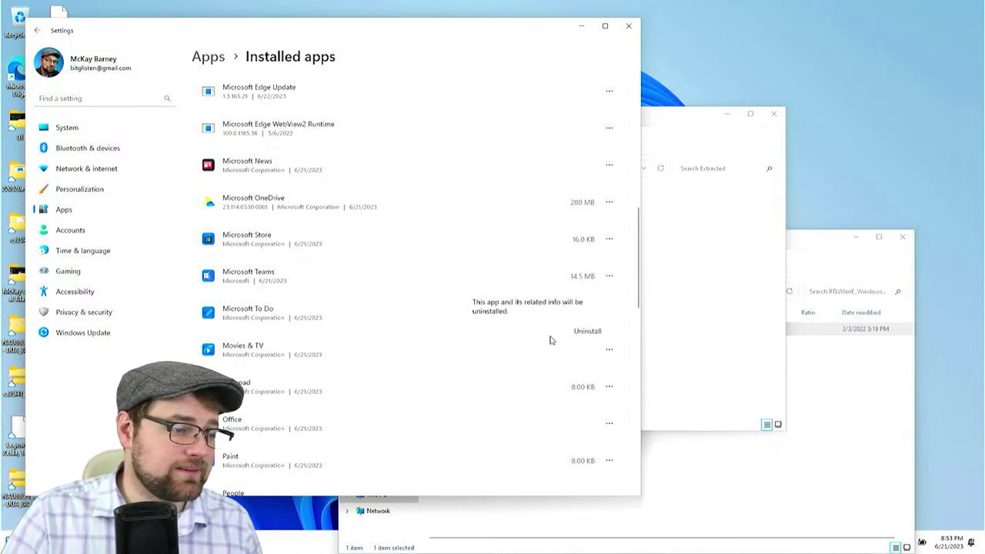
{"action": "left_click", "coordinate": [579, 332]}
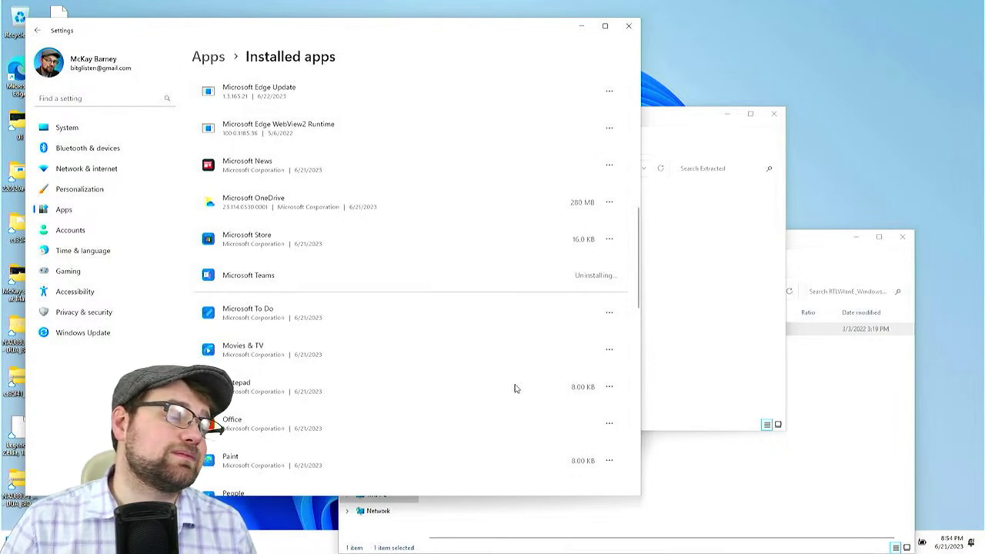
Look through the remaining installed apps and start uninstalling Microsoft OneDrive
{"action": "scroll", "coordinate": [451, 367], "scroll_direction": "down", "scroll_amount": 2}
{"action": "scroll", "coordinate": [420, 356], "scroll_direction": "up", "scroll_amount": 2}
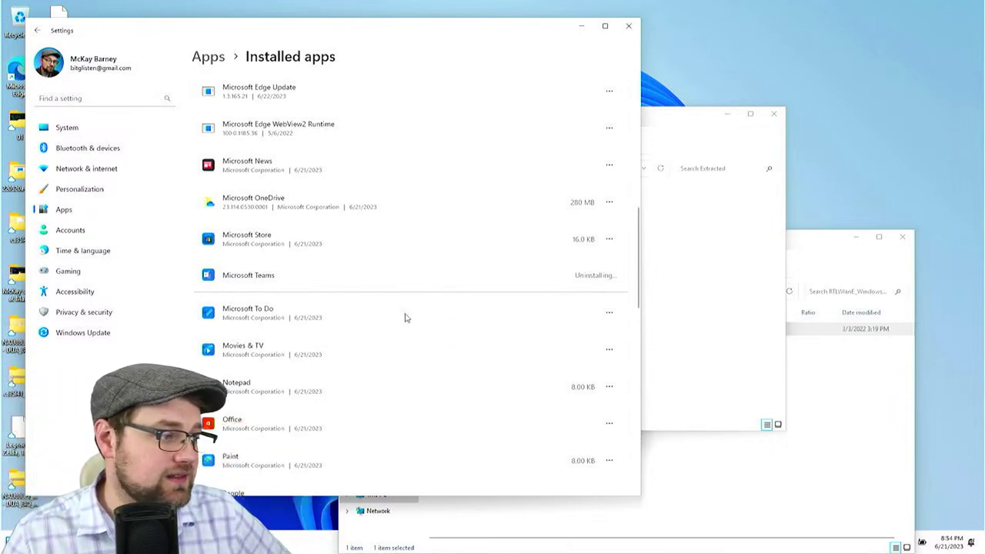
{"action": "scroll", "coordinate": [361, 277], "scroll_direction": "down", "scroll_amount": 3}
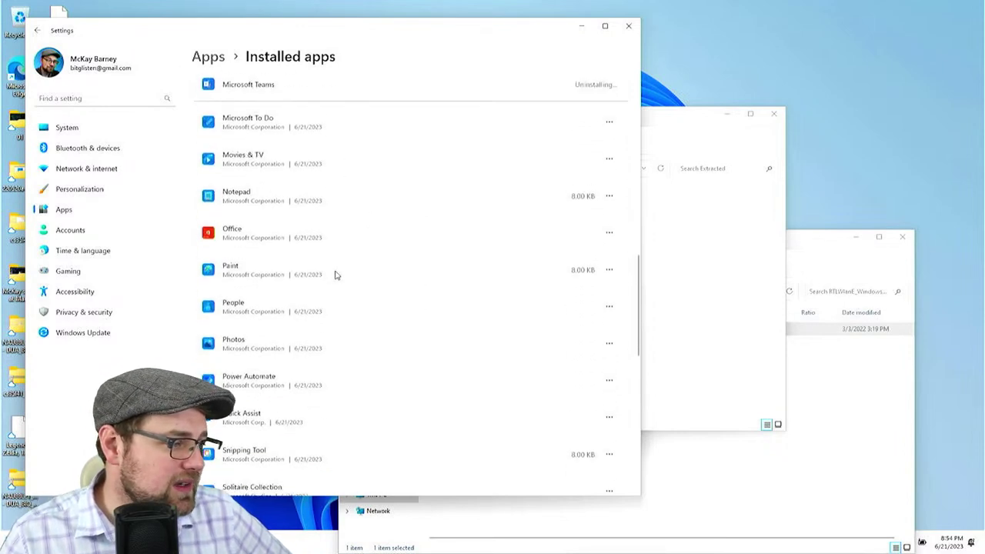
{"action": "scroll", "coordinate": [335, 274], "scroll_direction": "down", "scroll_amount": 6}
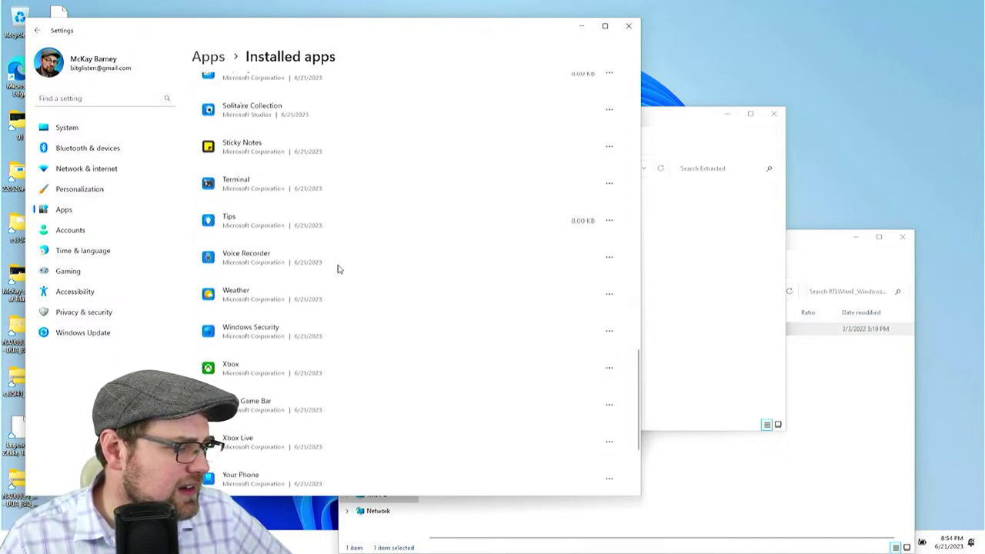
{"action": "scroll", "coordinate": [337, 266], "scroll_direction": "up", "scroll_amount": 8}
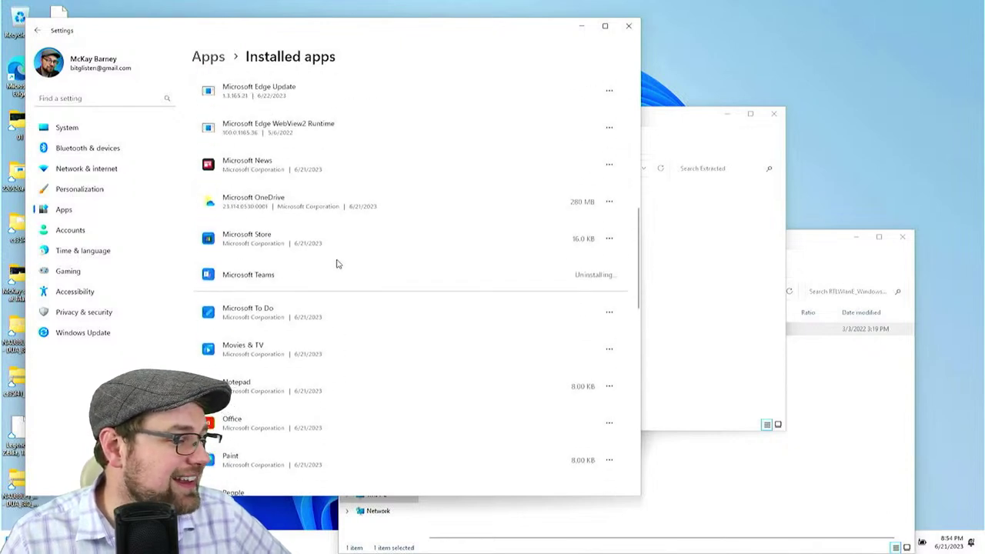
{"action": "scroll", "coordinate": [336, 264], "scroll_direction": "up", "scroll_amount": 1}
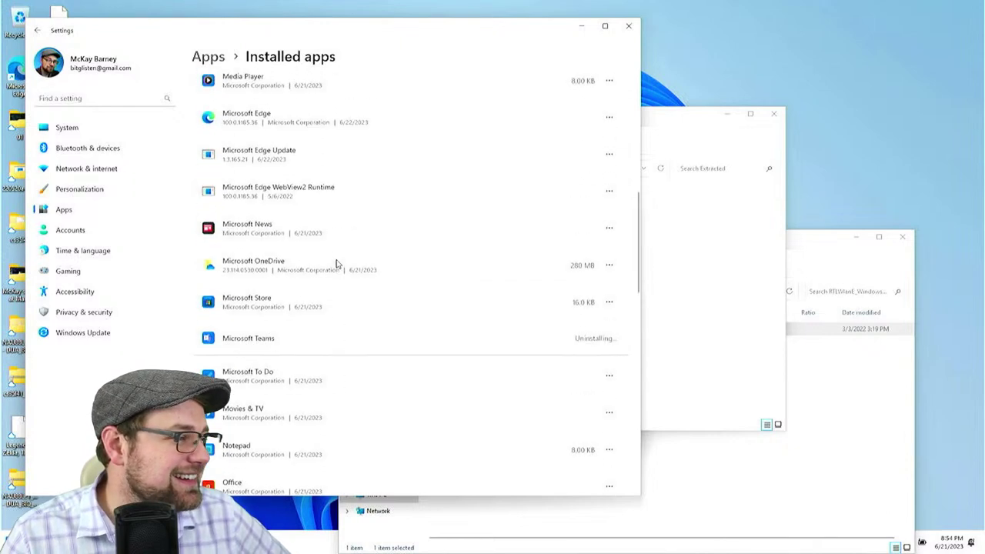
{"action": "left_click", "coordinate": [609, 264]}
{"action": "left_click", "coordinate": [507, 304]}
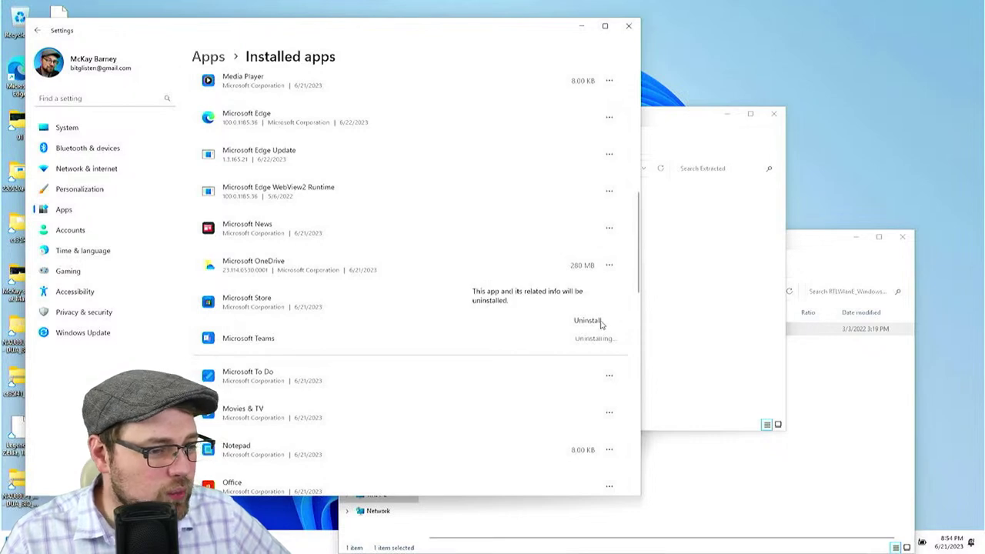
{"action": "left_click", "coordinate": [598, 321]}
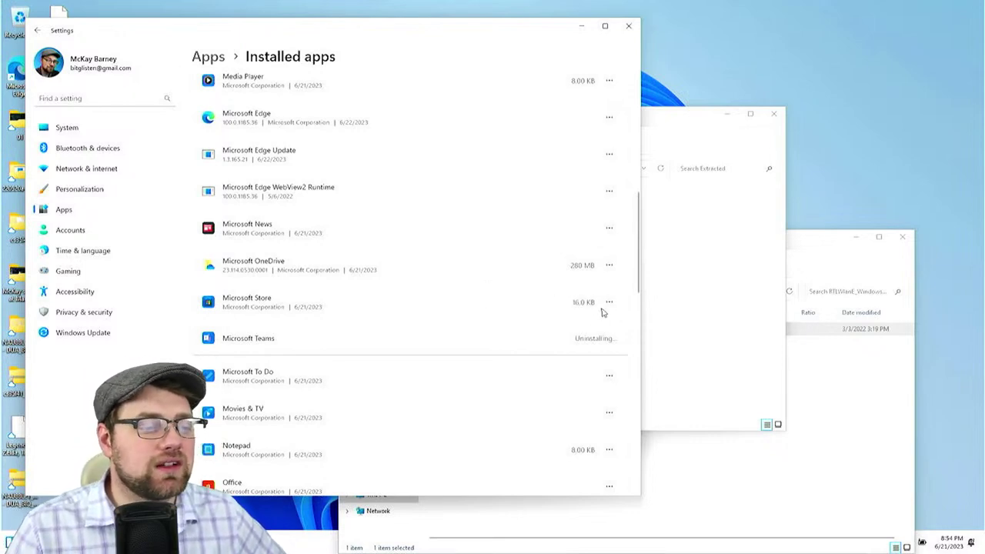
Close the File Explorer window showing the RTLWlanE archive and reposition the Extracted window beside Settings
{"action": "left_click", "coordinate": [677, 301]}
{"action": "left_click", "coordinate": [823, 448]}
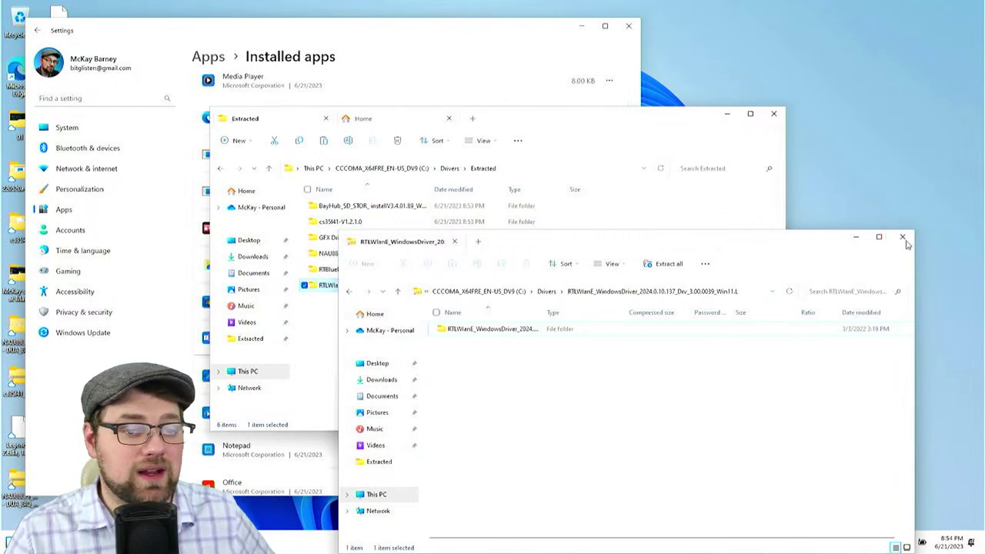
{"action": "left_click", "coordinate": [900, 238]}
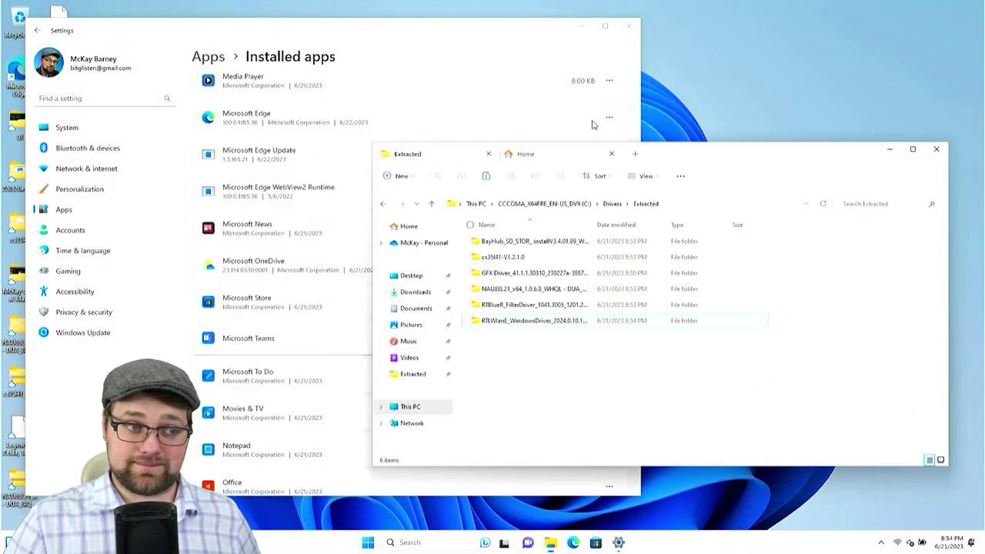
{"action": "left_click_drag", "start_coordinate": [698, 151], "coordinate": [674, 178]}
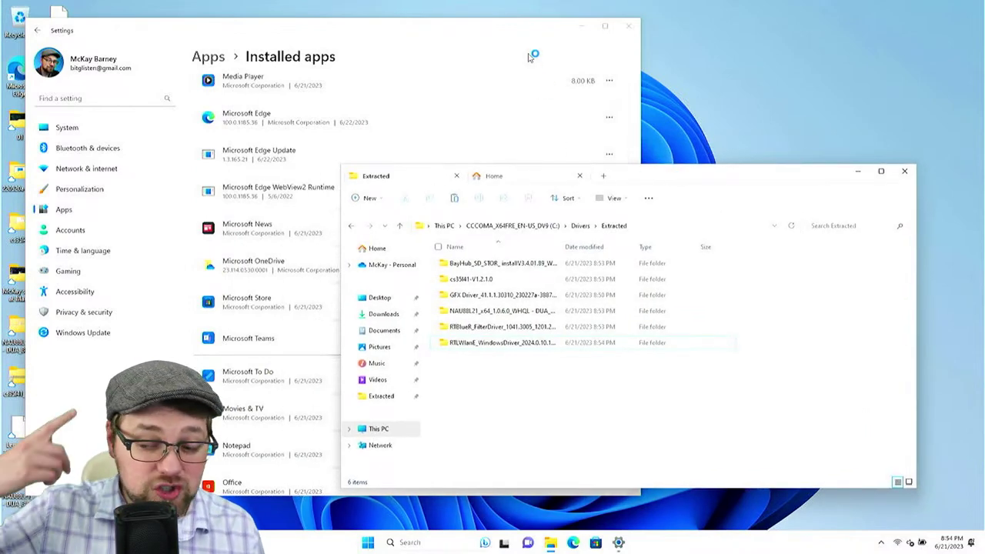
Return to Settings and approve the administrator permission prompt for the OneDrive uninstall
{"action": "left_click", "coordinate": [483, 38]}
{"action": "left_click", "coordinate": [721, 177]}
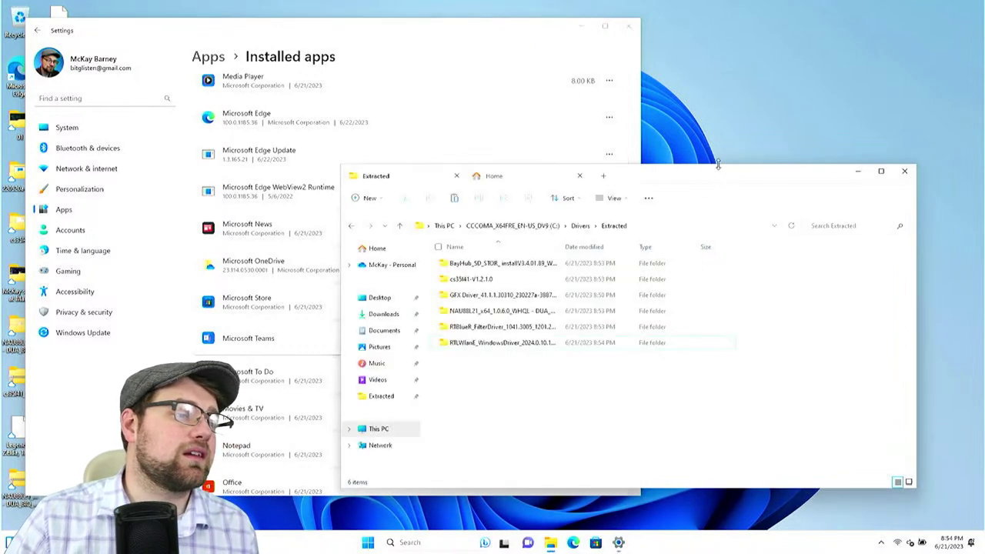
{"action": "left_click", "coordinate": [557, 42]}
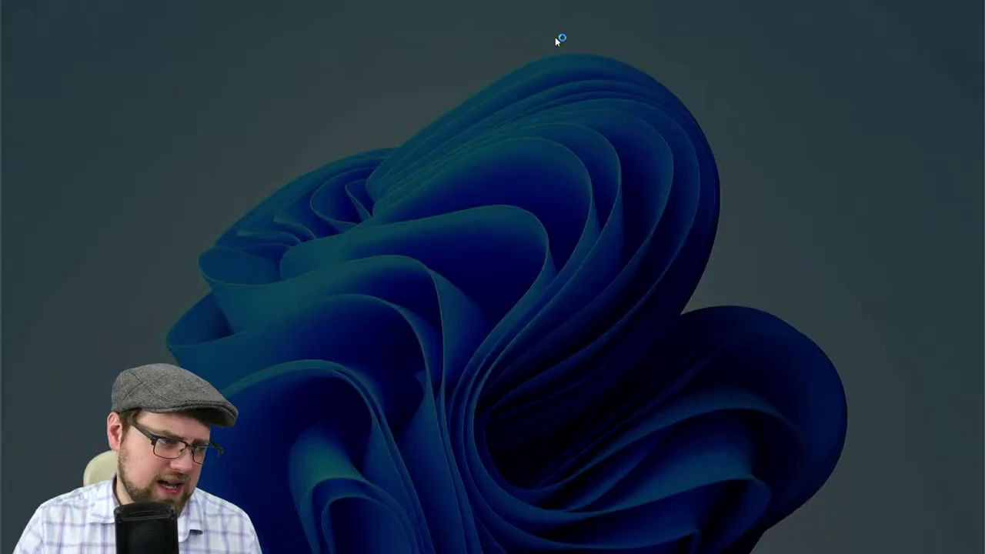
{"action": "left_click", "coordinate": [468, 357]}
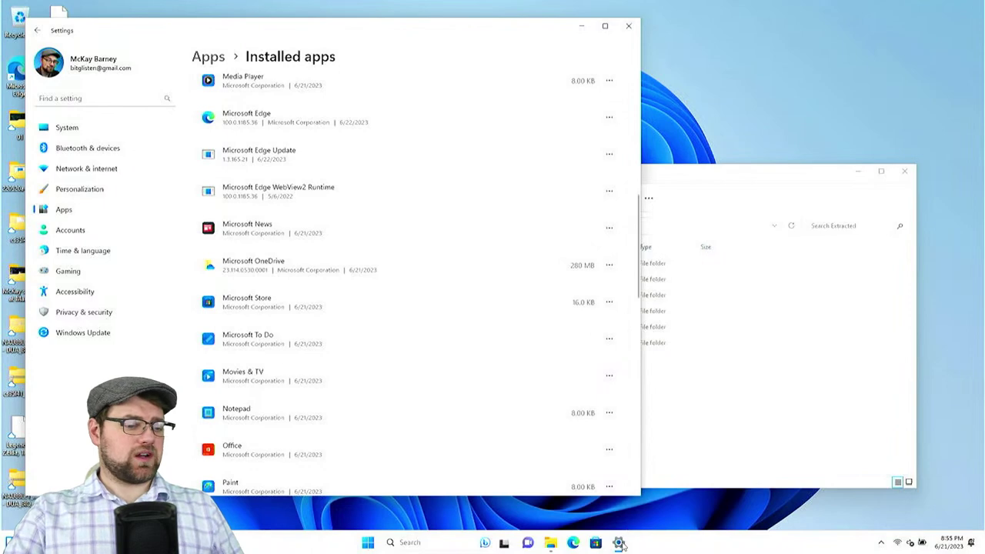
Check the installed apps list and the hidden system tray icons for the state of the OneDrive removal
{"action": "left_click", "coordinate": [619, 543]}
{"action": "left_click", "coordinate": [619, 543]}
{"action": "left_click", "coordinate": [619, 544]}
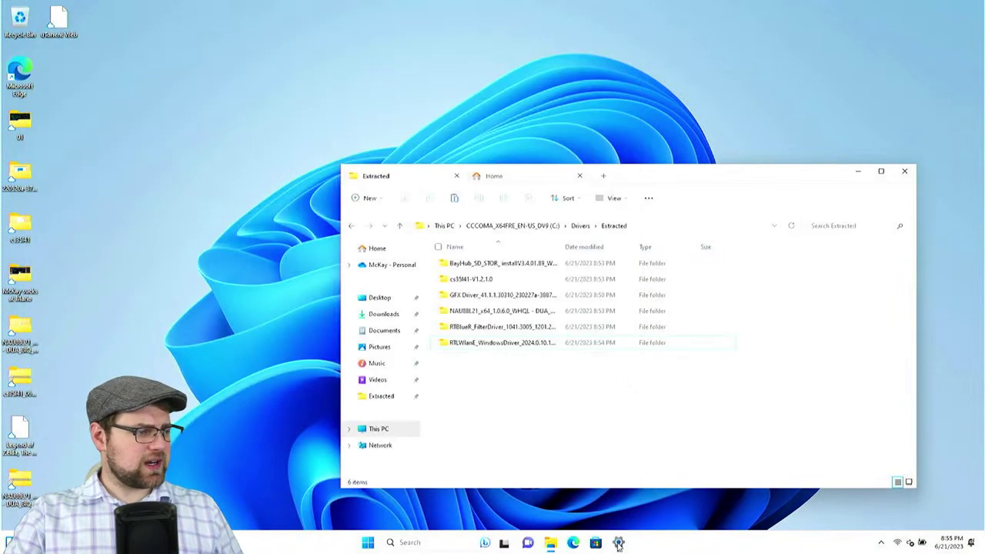
{"action": "left_click", "coordinate": [619, 544]}
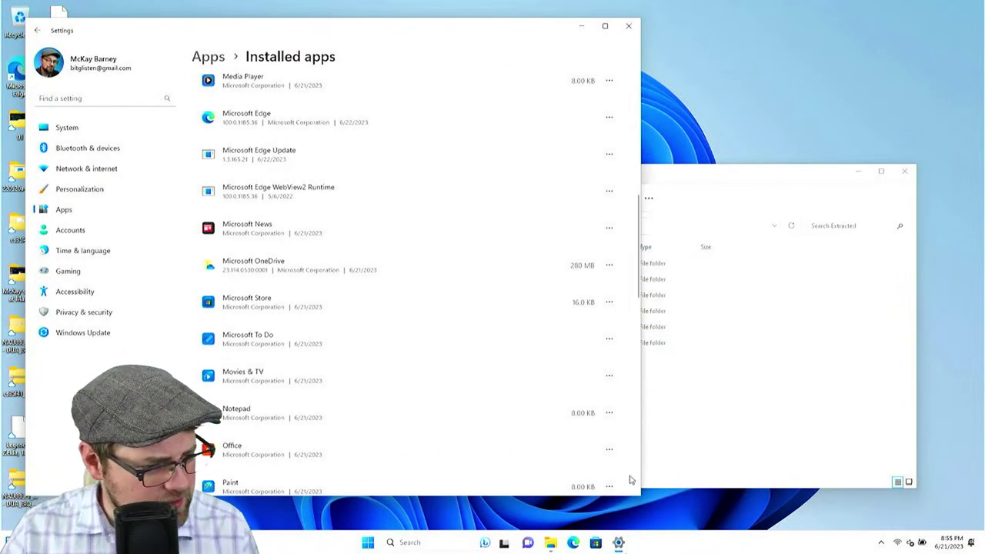
{"action": "scroll", "coordinate": [409, 378], "scroll_direction": "down", "scroll_amount": 3}
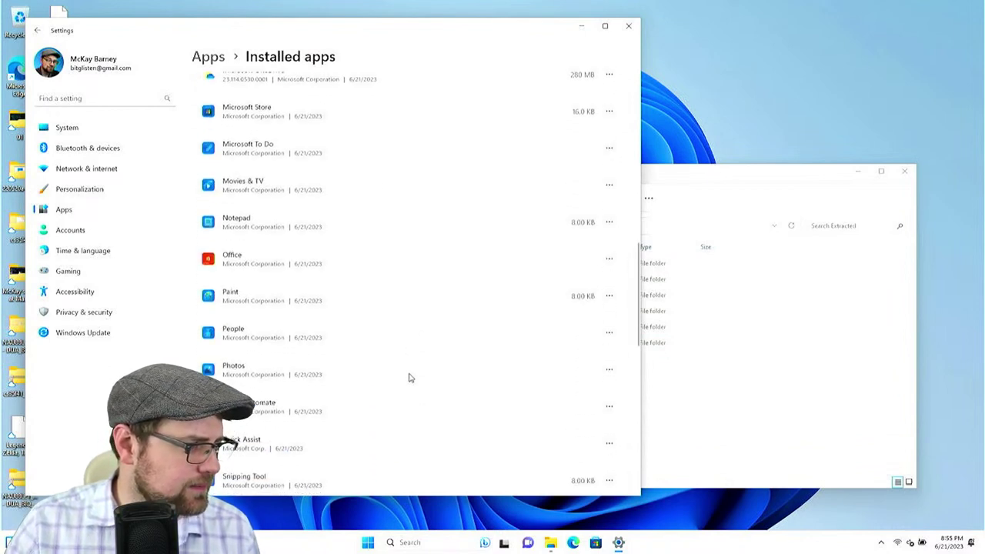
{"action": "left_click", "coordinate": [881, 542]}
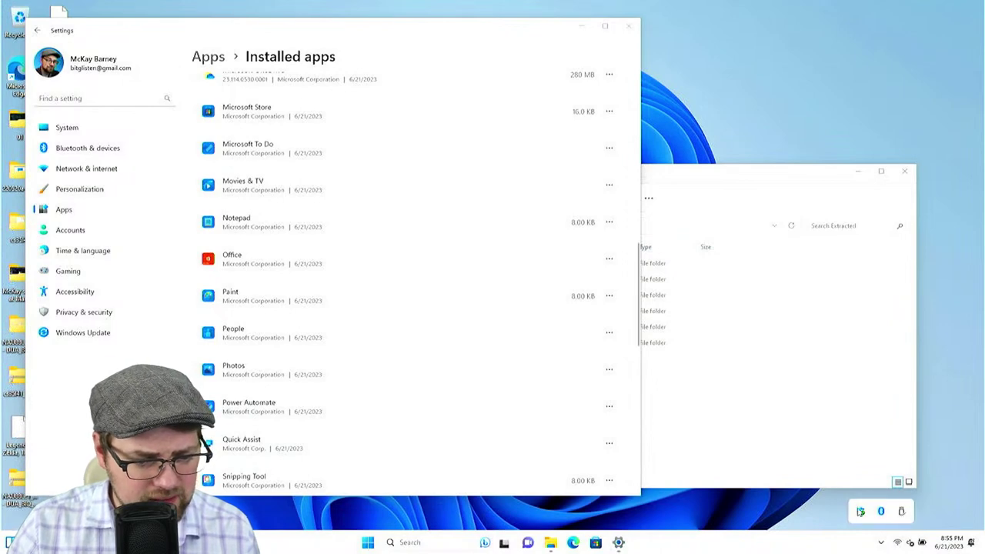
{"action": "left_click", "coordinate": [776, 427]}
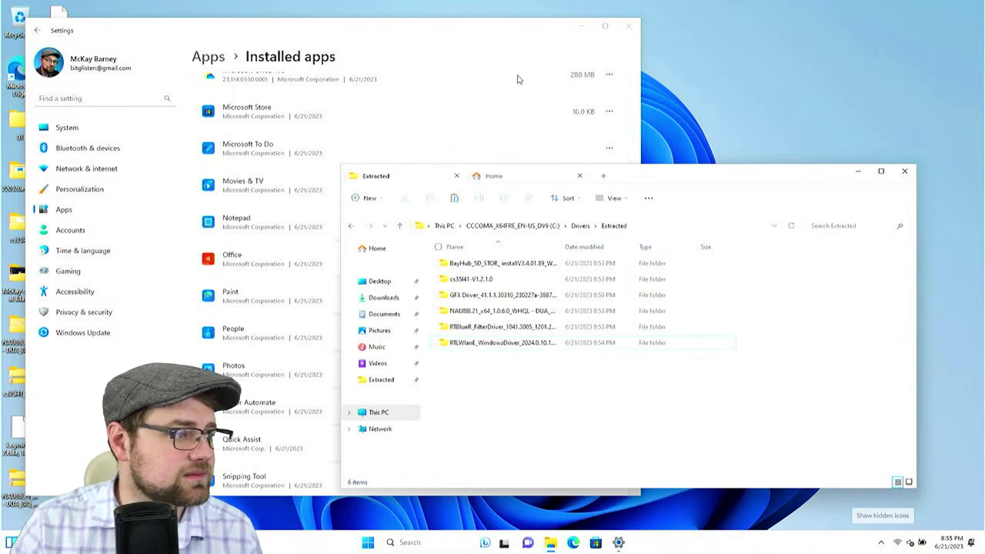
{"action": "left_click", "coordinate": [489, 43]}
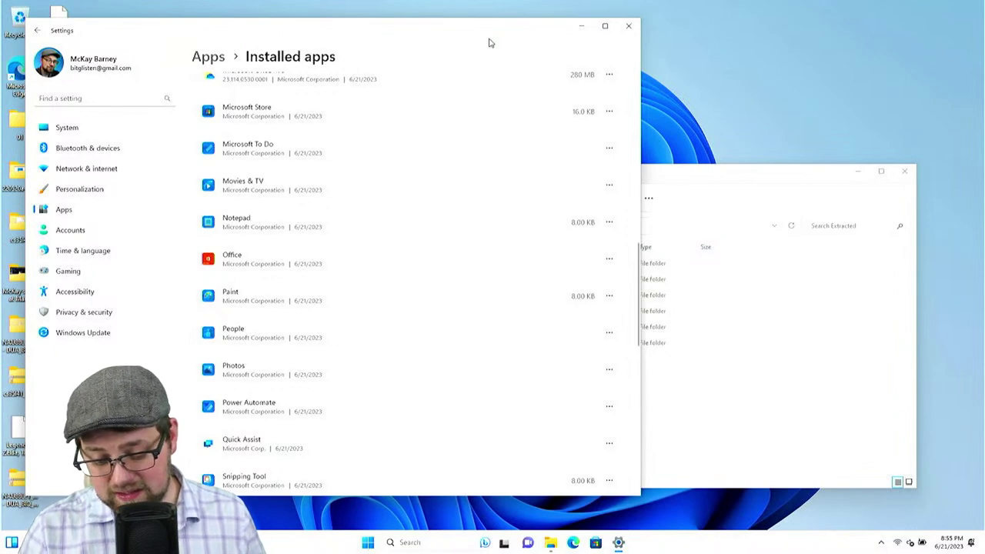
Finish reviewing the installed apps list and close the Settings window
{"action": "scroll", "coordinate": [489, 43], "scroll_direction": "down", "scroll_amount": 1}
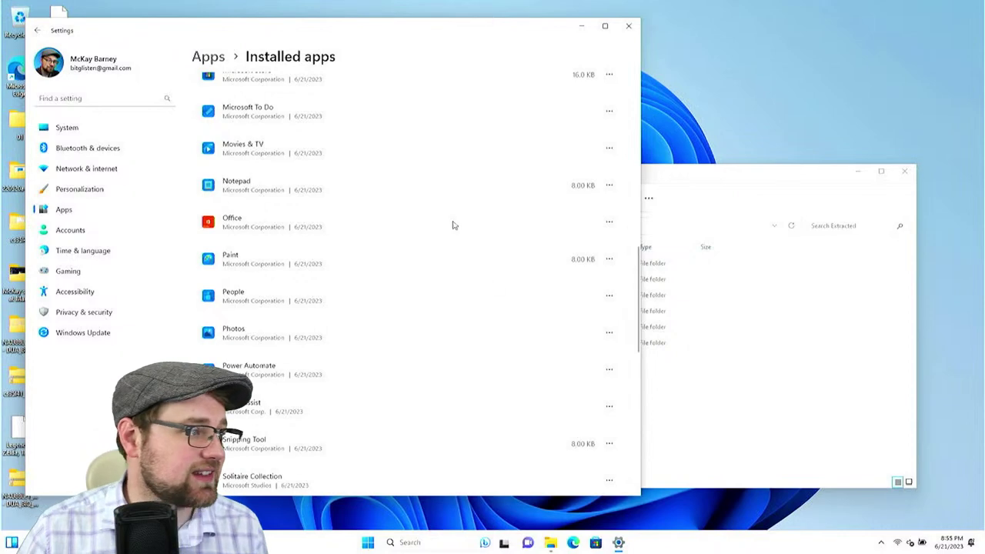
{"action": "left_click", "coordinate": [629, 27]}
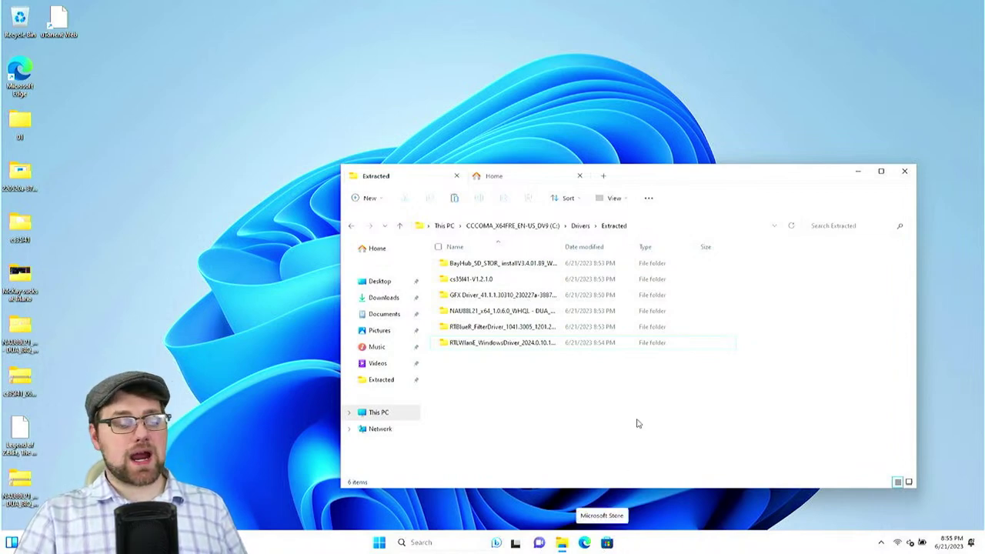
{"action": "left_click_drag", "start_coordinate": [636, 422], "coordinate": [540, 435]}
Open the taskbar personalization settings
{"action": "right_click", "coordinate": [642, 545]}
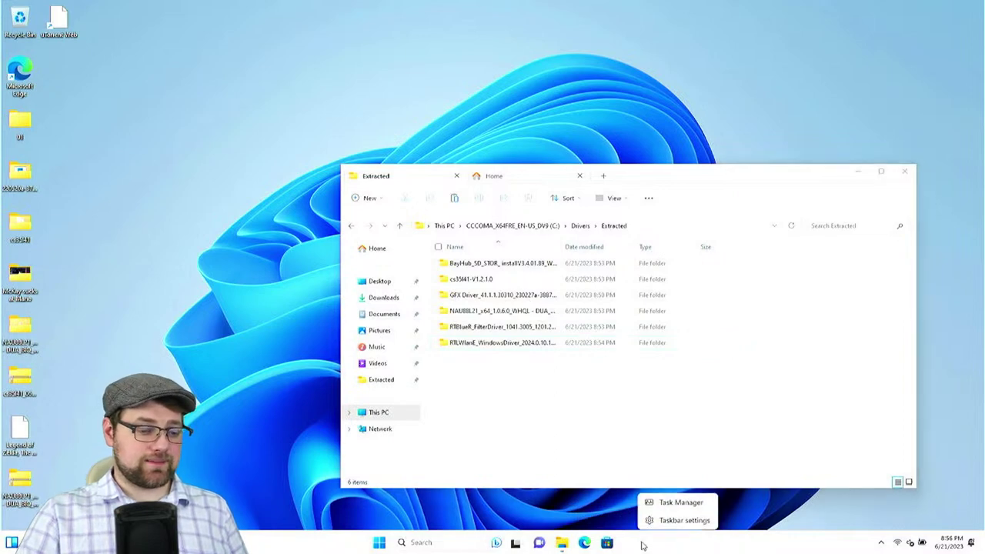
{"action": "left_click", "coordinate": [607, 543]}
{"action": "right_click", "coordinate": [640, 549]}
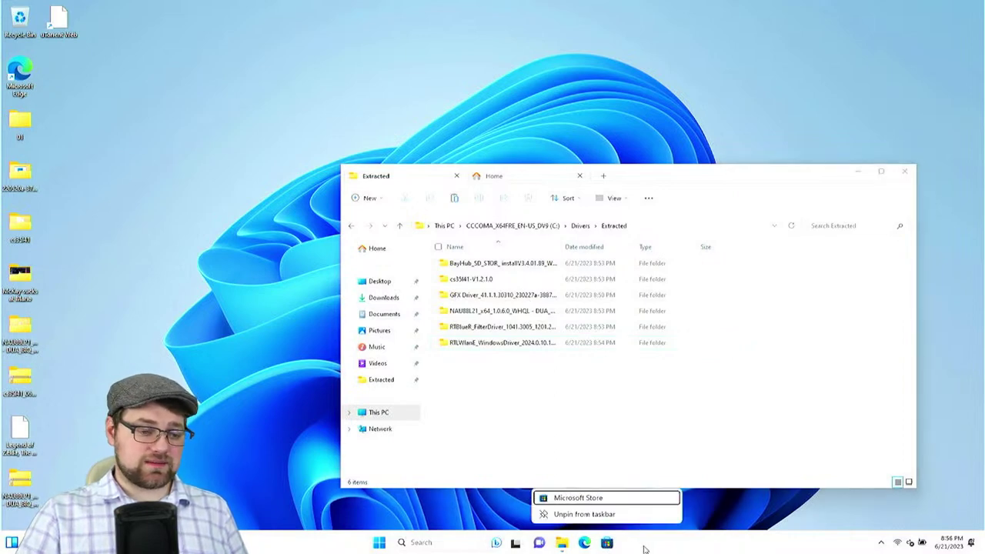
{"action": "key", "text": "Escape"}
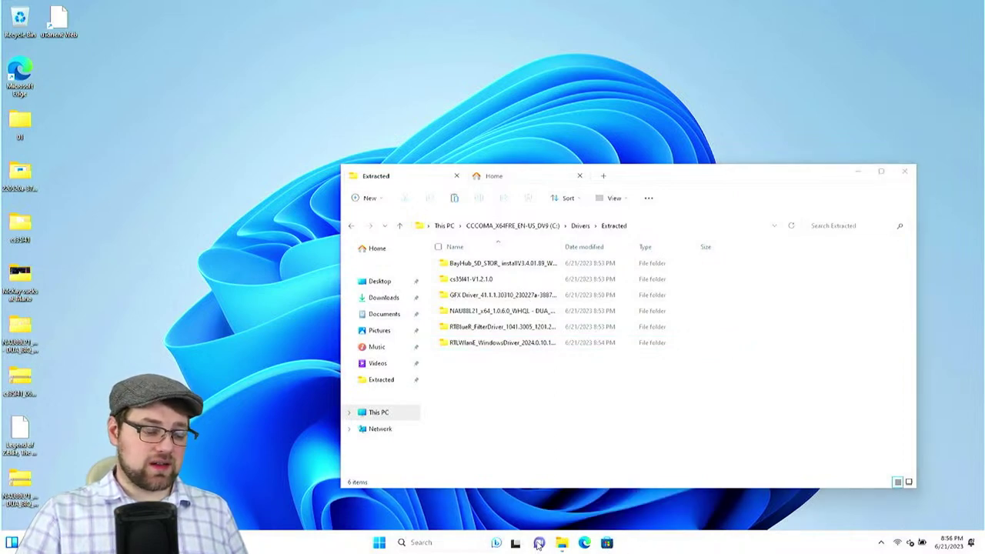
{"action": "right_click", "coordinate": [698, 551]}
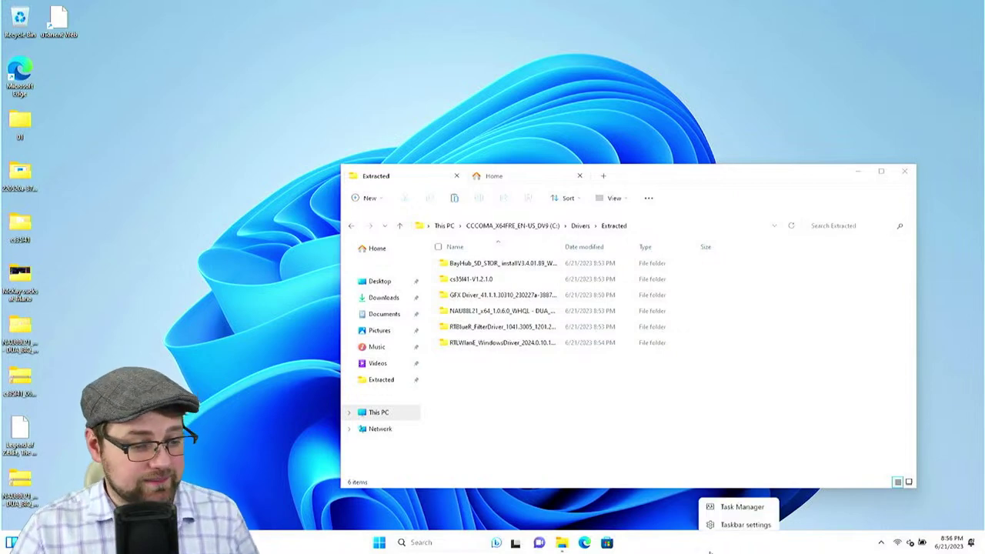
{"action": "left_click", "coordinate": [744, 521]}
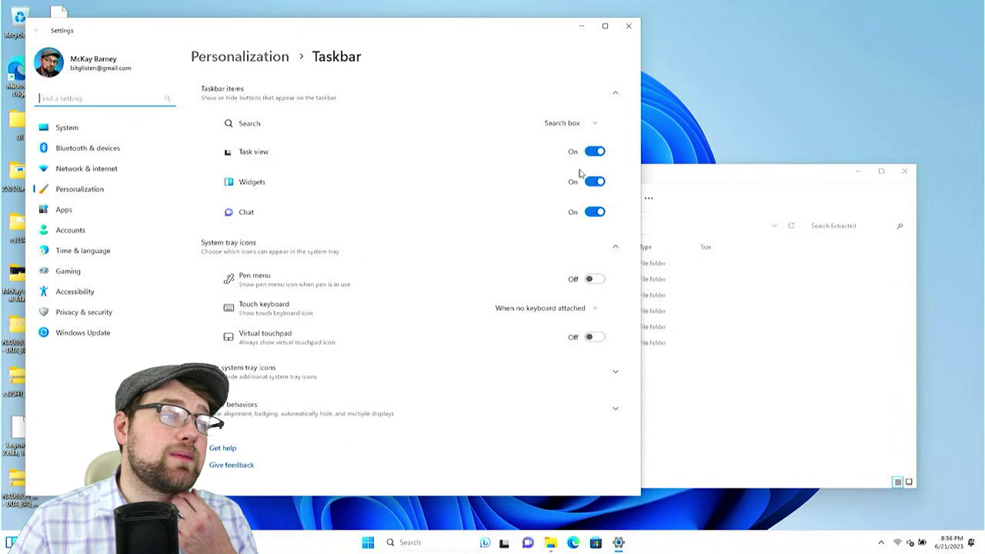
Turn off the Chat item and set Search to Hide for the taskbar
{"action": "left_click", "coordinate": [595, 212]}
{"action": "left_click", "coordinate": [595, 125]}
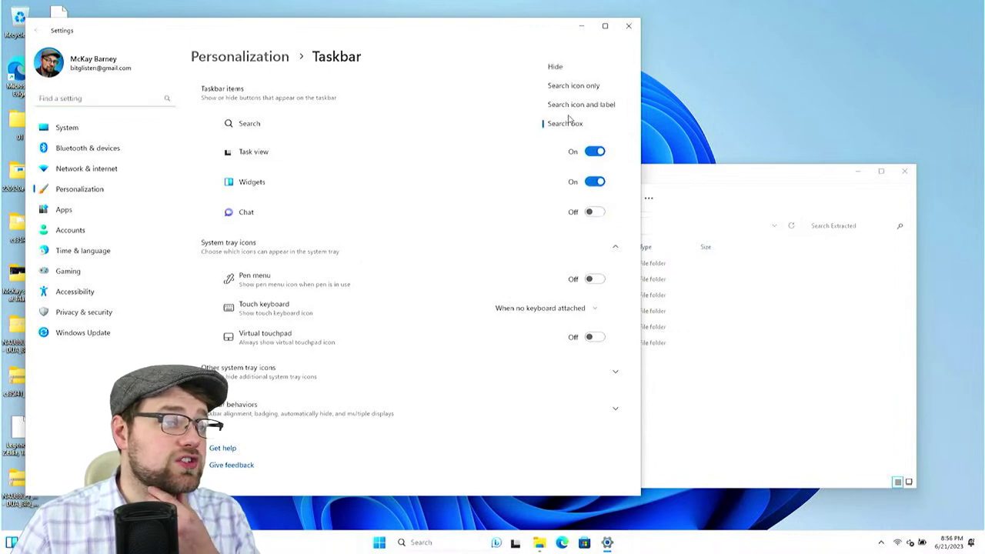
{"action": "left_click", "coordinate": [573, 68]}
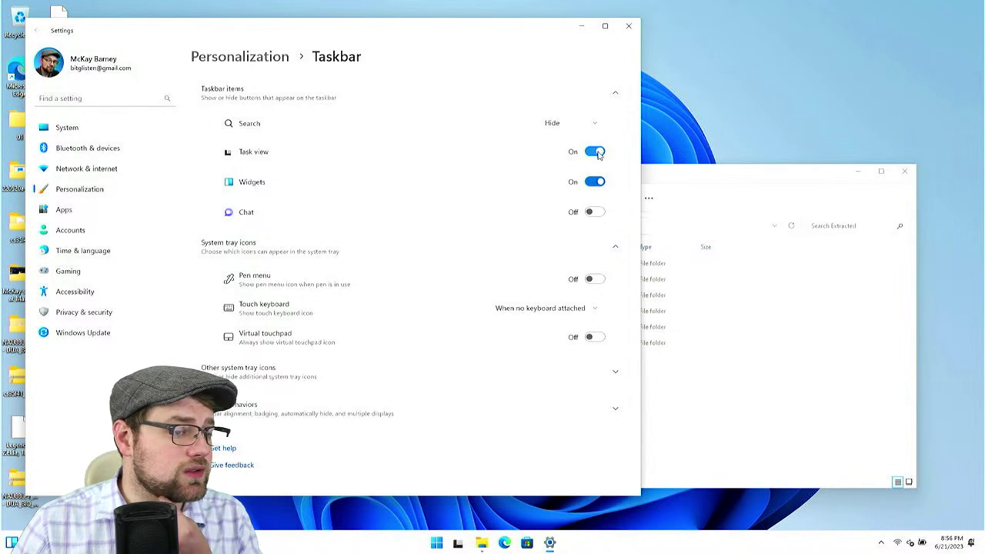
Turn off the Widgets item, keep Task view on, and set the touch keyboard tray icon to Always
{"action": "left_click", "coordinate": [596, 152]}
{"action": "left_click", "coordinate": [596, 152]}
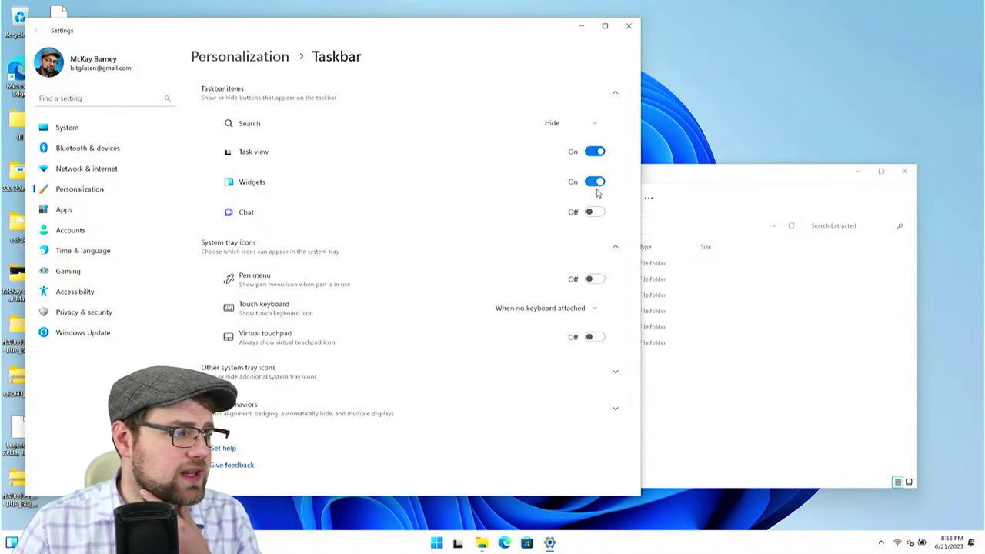
{"action": "left_click", "coordinate": [599, 183]}
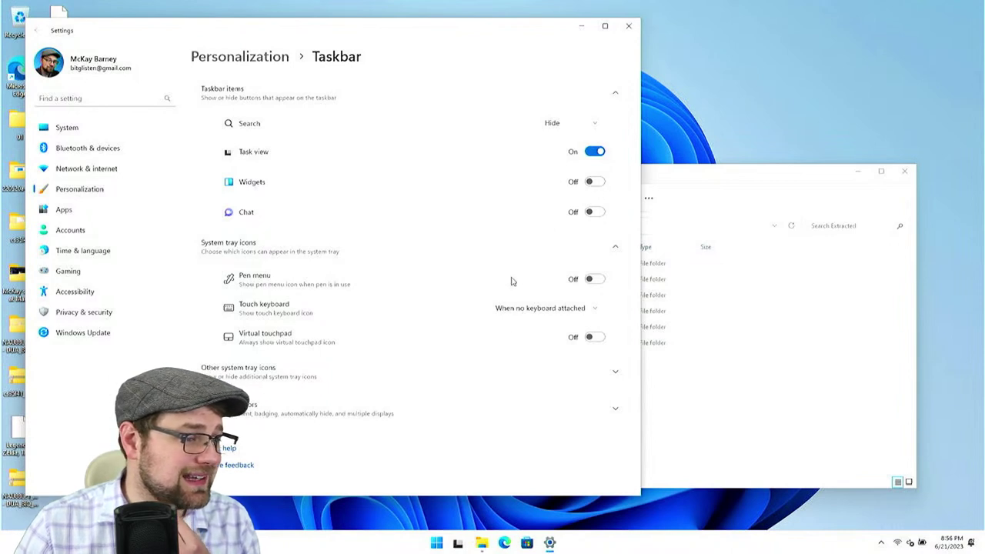
{"action": "left_click", "coordinate": [580, 307]}
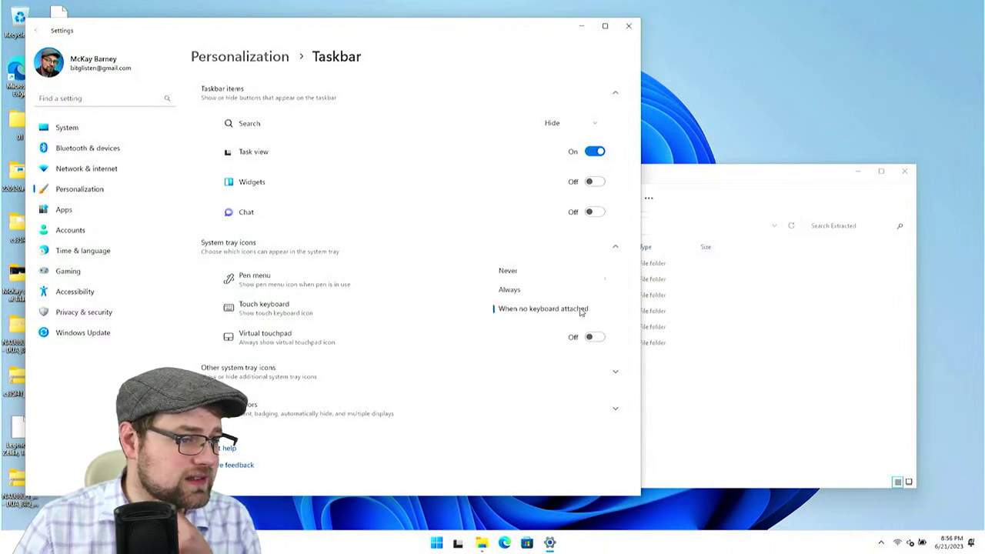
{"action": "left_click", "coordinate": [511, 290]}
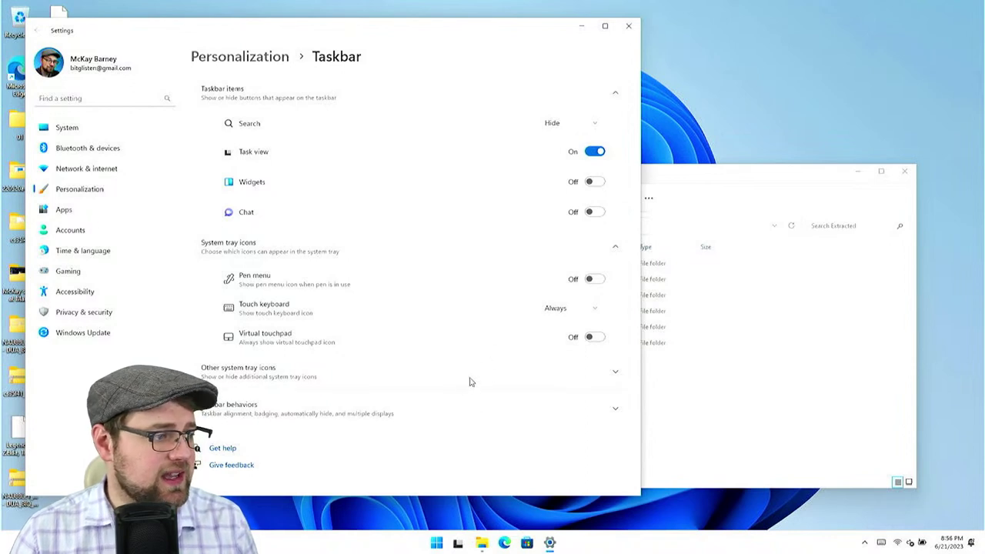
Look through the taskbar behaviors and the other system tray icons options
{"action": "left_click", "coordinate": [469, 404]}
{"action": "scroll", "coordinate": [467, 402], "scroll_direction": "down", "scroll_amount": 3}
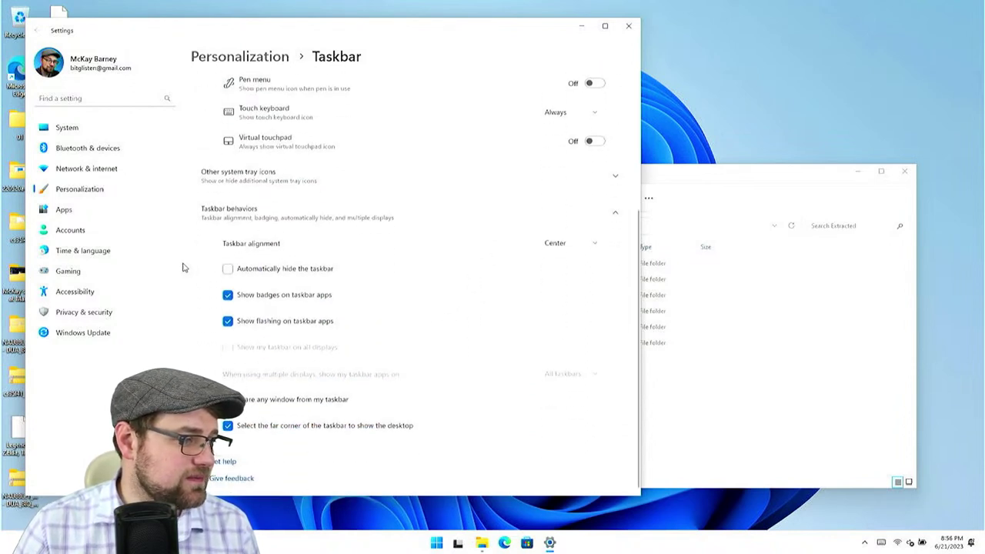
{"action": "scroll", "coordinate": [616, 254], "scroll_direction": "up", "scroll_amount": 1}
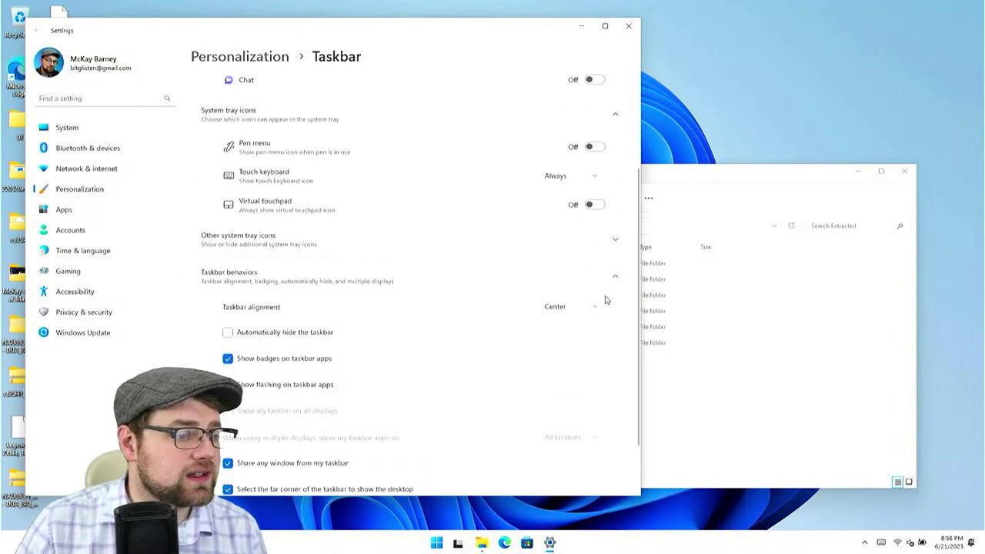
{"action": "left_click", "coordinate": [615, 282]}
{"action": "left_click", "coordinate": [390, 371]}
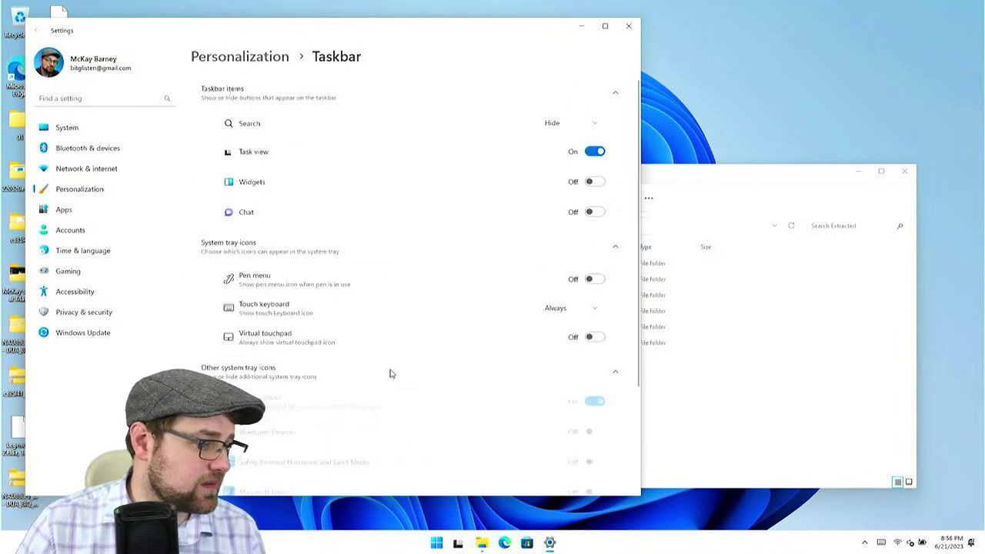
{"action": "scroll", "coordinate": [390, 369], "scroll_direction": "down", "scroll_amount": 2}
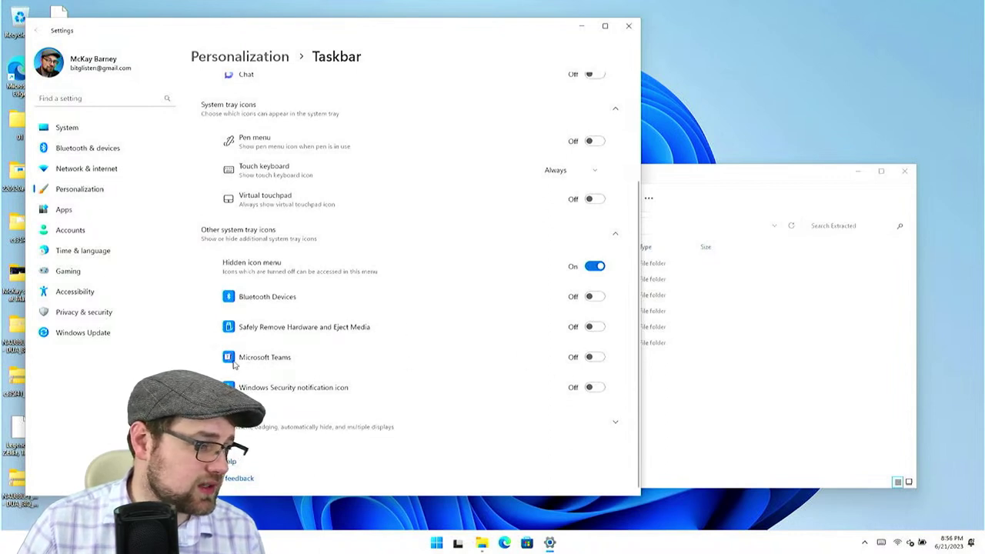
Try turning the virtual touchpad icon on and the hidden icon menu off, and revert both settings
{"action": "left_click", "coordinate": [596, 201]}
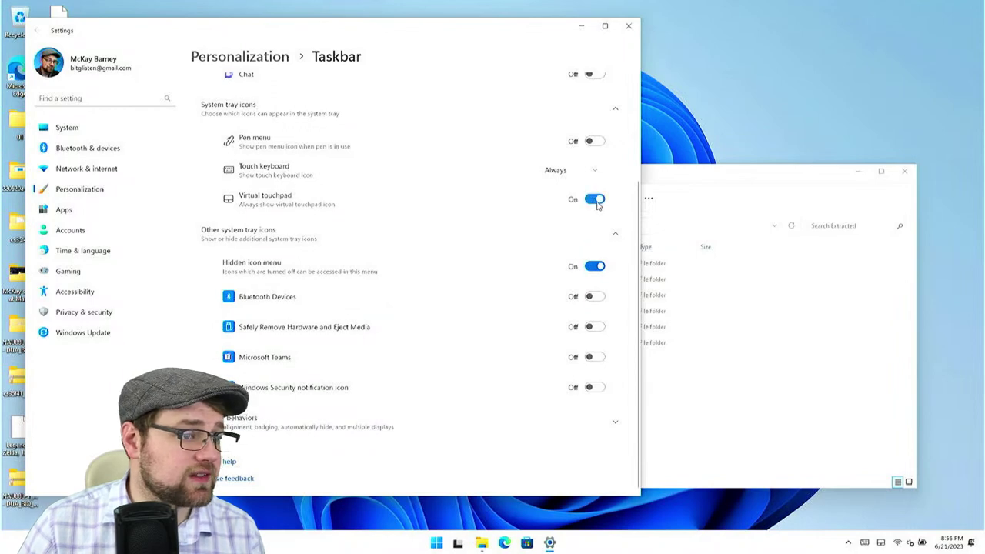
{"action": "left_click", "coordinate": [595, 200]}
{"action": "left_click", "coordinate": [594, 266]}
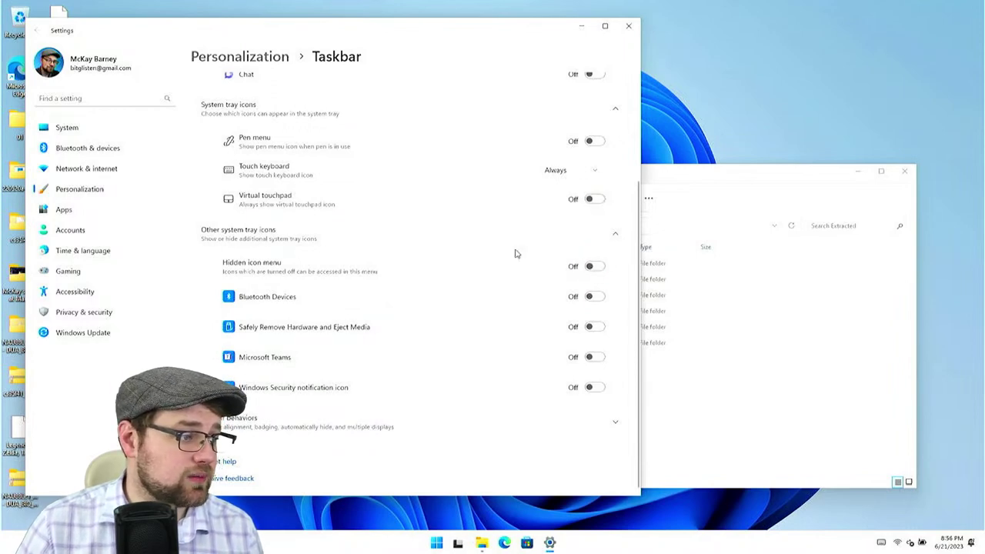
{"action": "left_click", "coordinate": [595, 266]}
{"action": "left_click", "coordinate": [614, 234]}
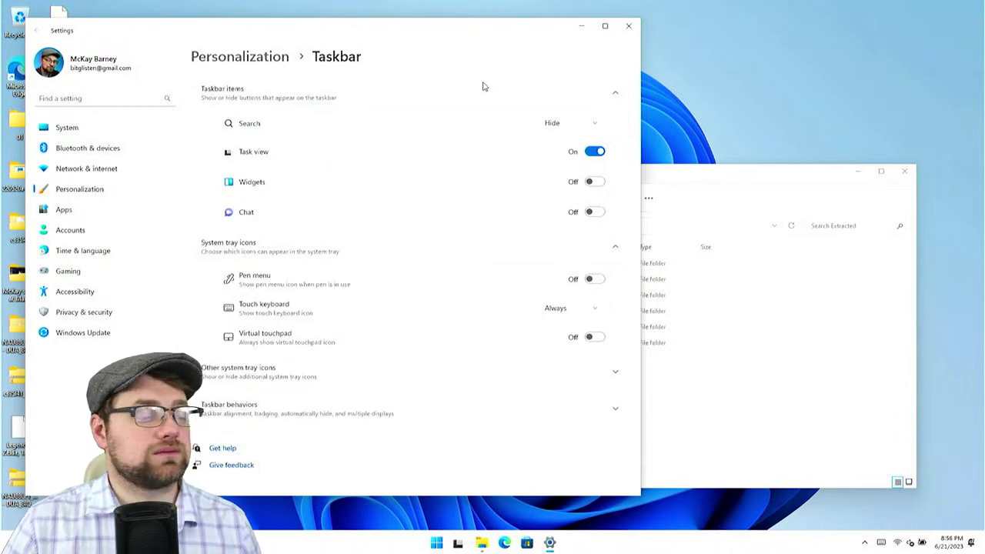
Close Settings and install the Realtek wireless LAN driver by running Setup from the extracted RTLWlanE folder, approving the administrator prompt
{"action": "left_click", "coordinate": [627, 28]}
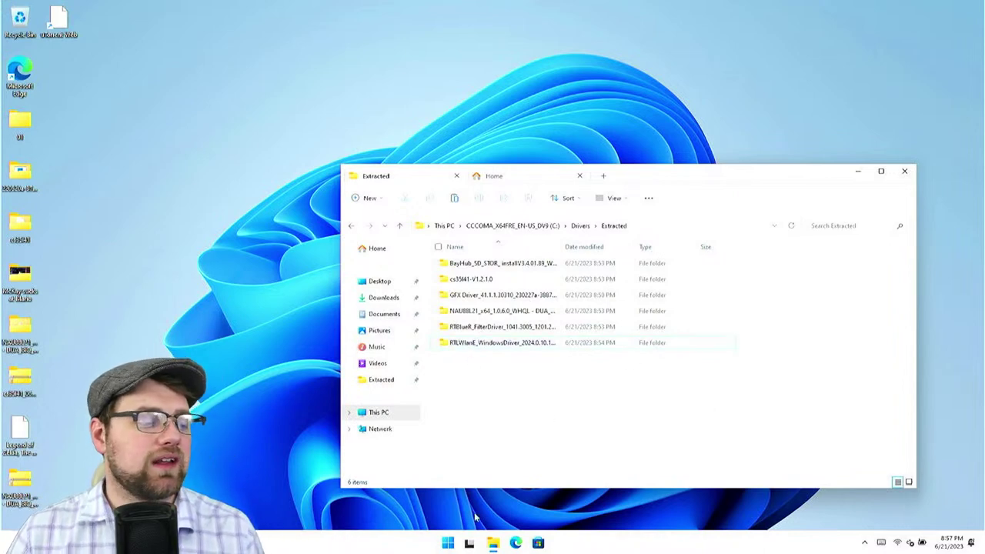
{"action": "mouse_move", "coordinate": [469, 544]}
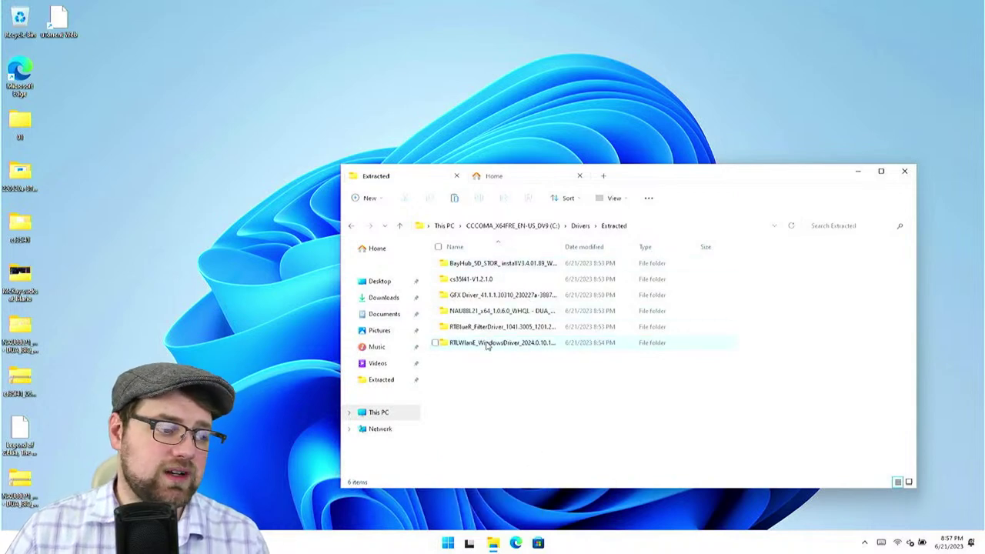
{"action": "double_click", "coordinate": [486, 343]}
{"action": "double_click", "coordinate": [481, 344]}
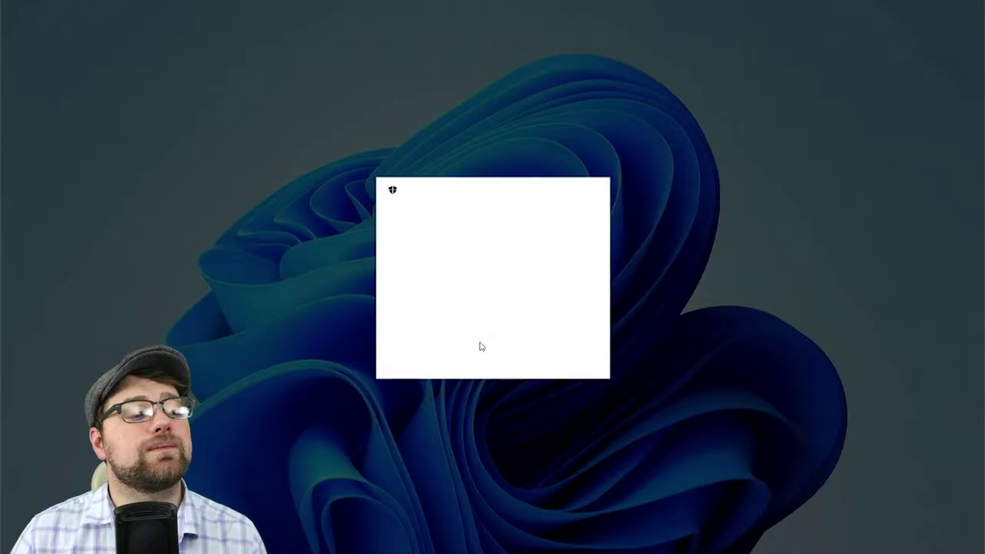
{"action": "key", "text": "alt+y"}
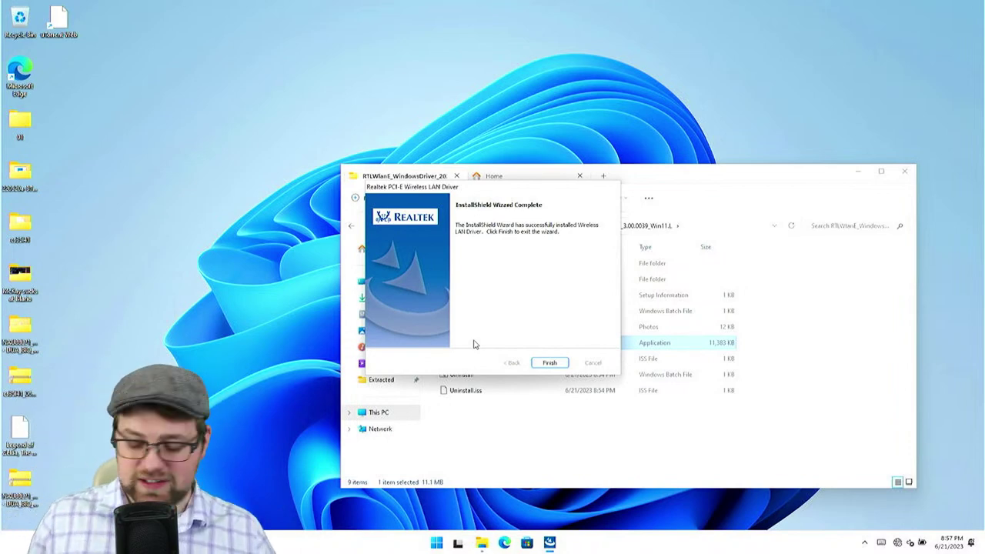
{"action": "left_click", "coordinate": [549, 362]}
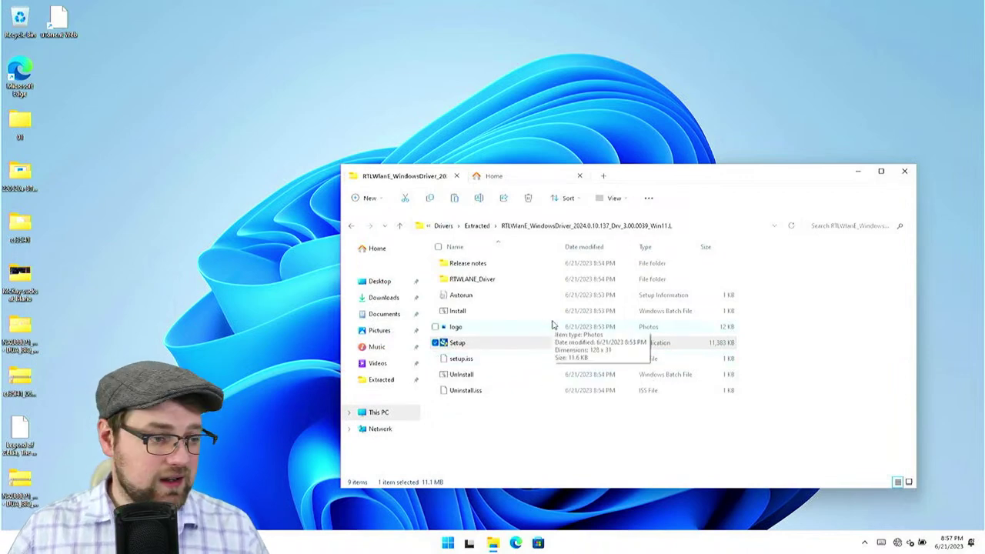
Return to the Extracted folder and check the network status in the system tray
{"action": "left_click", "coordinate": [513, 424]}
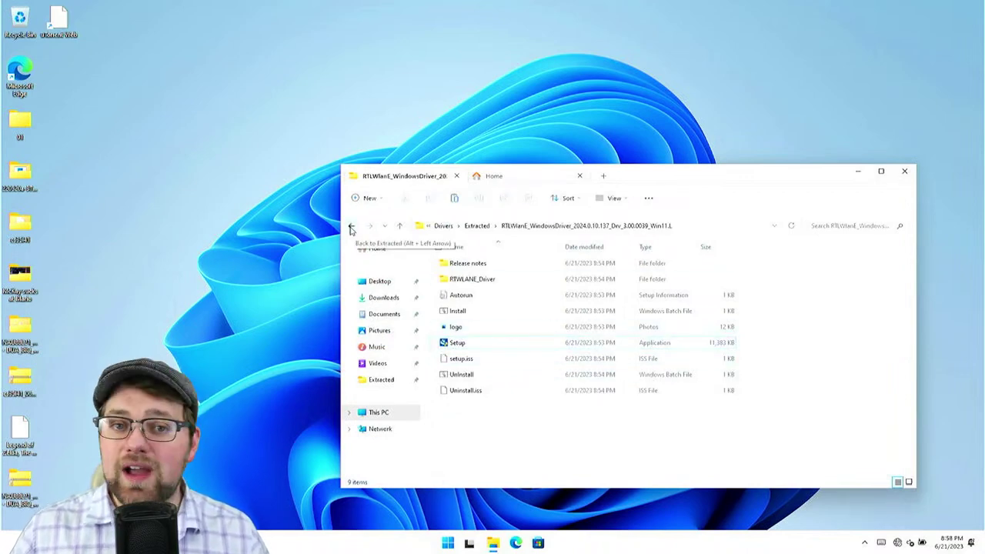
{"action": "left_click", "coordinate": [350, 227]}
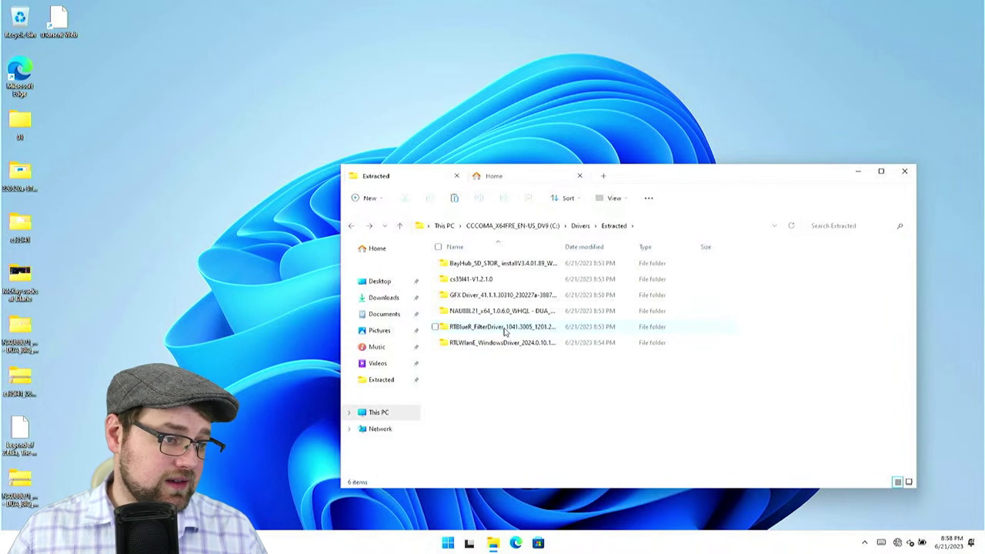
{"action": "left_click", "coordinate": [898, 543]}
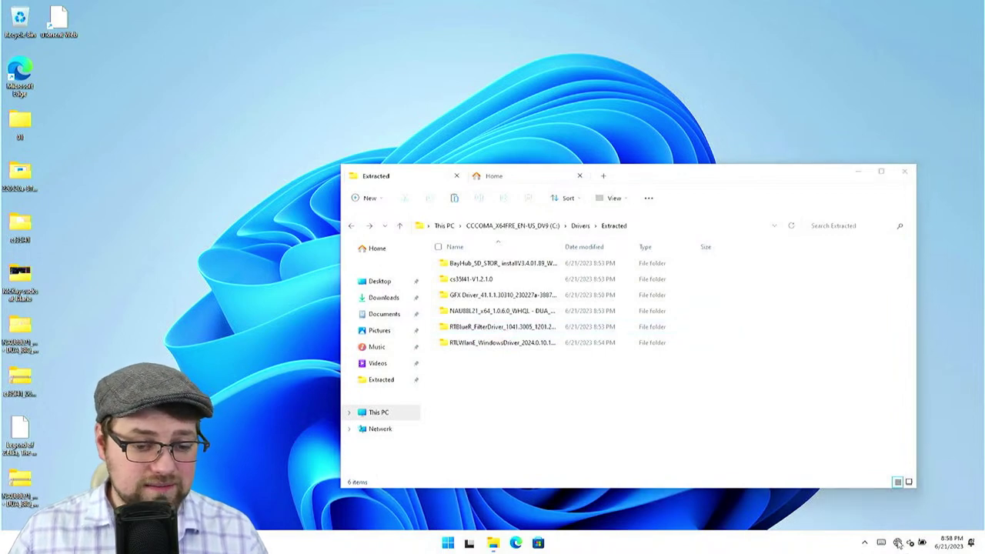
{"action": "left_click", "coordinate": [666, 444]}
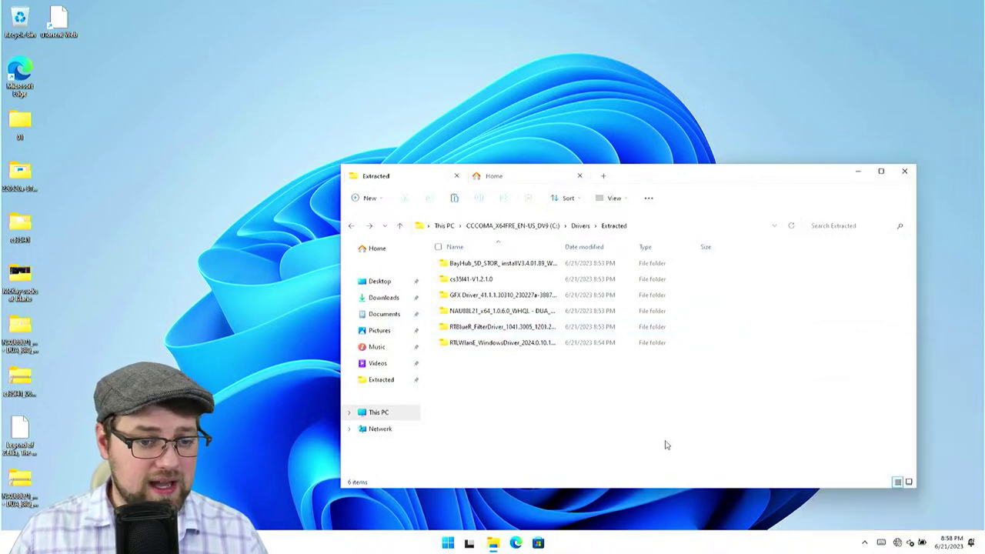
Run InstallDriver from the RTBlueR_FilterDriver folder, allowing it past SmartScreen and approving the administrator prompt
{"action": "double_click", "coordinate": [490, 328]}
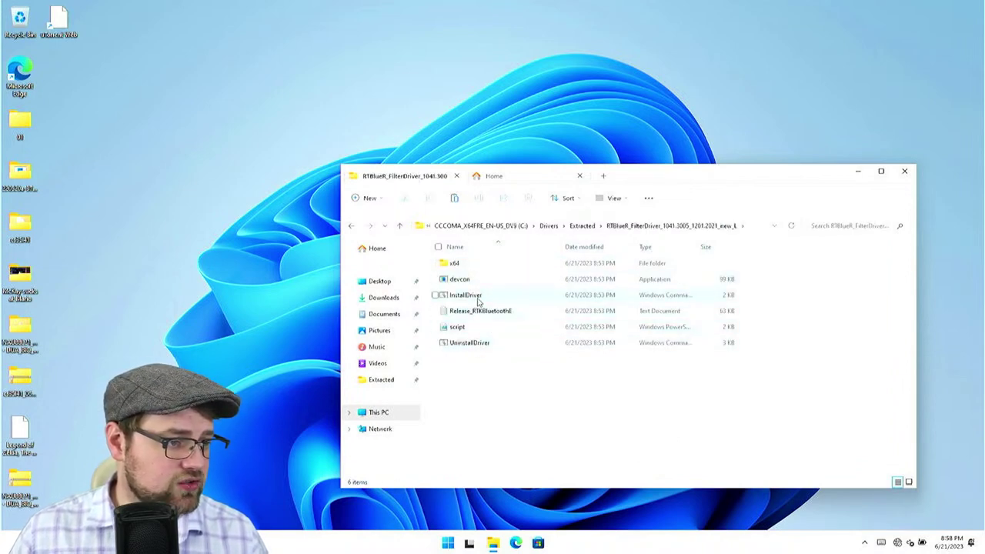
{"action": "double_click", "coordinate": [477, 299]}
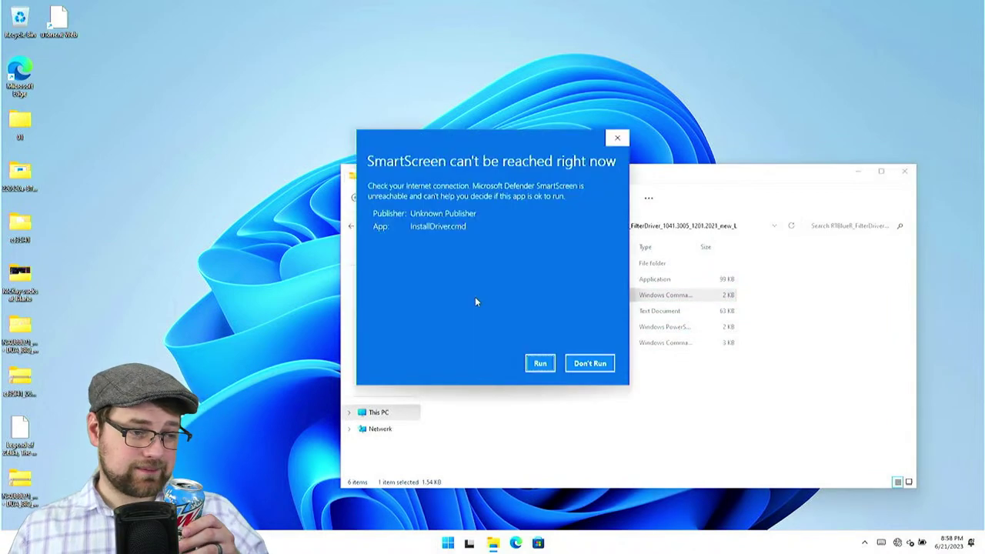
{"action": "left_click", "coordinate": [540, 365]}
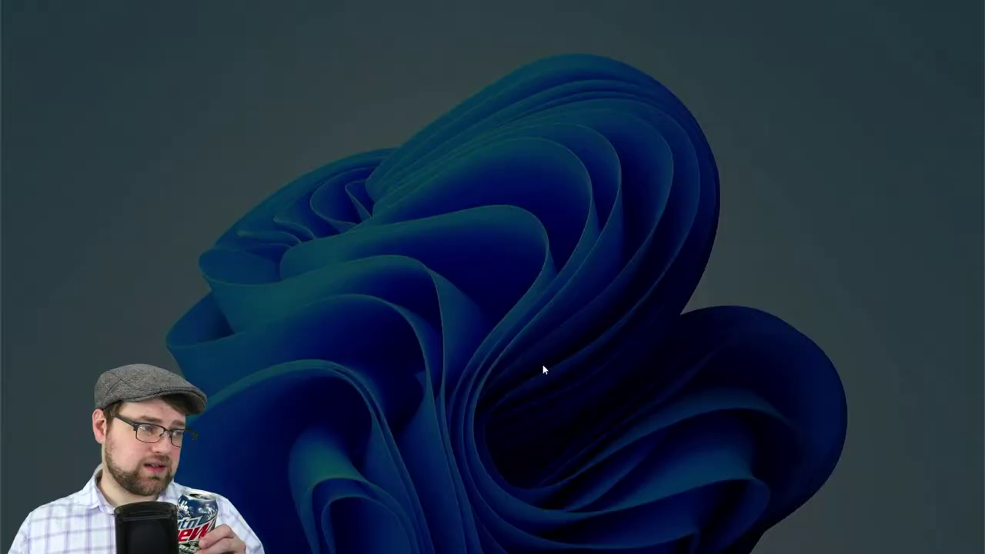
{"action": "left_click", "coordinate": [466, 354]}
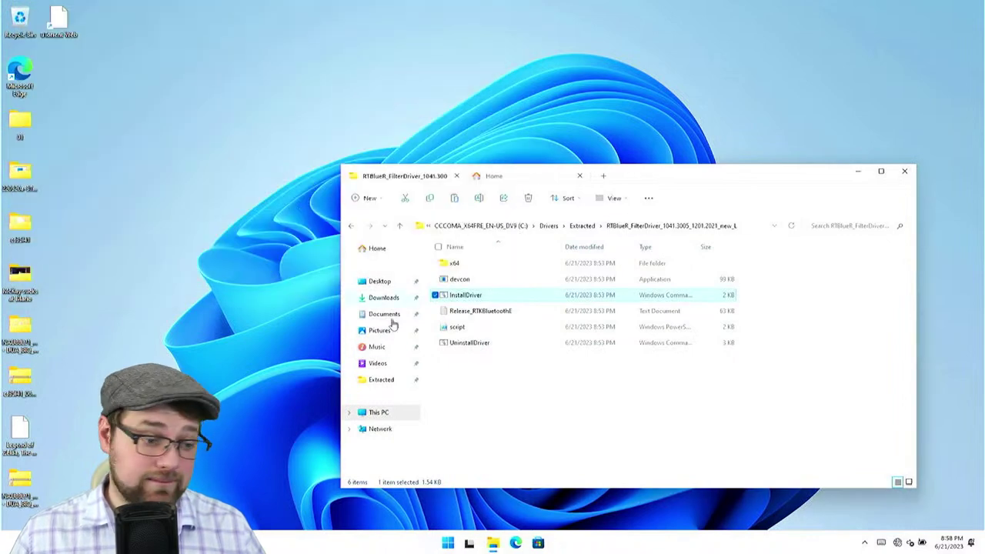
Run the Bluetooth InstallDriver script again as administrator and approve the permission prompt
{"action": "right_click", "coordinate": [478, 300]}
{"action": "left_click", "coordinate": [526, 351]}
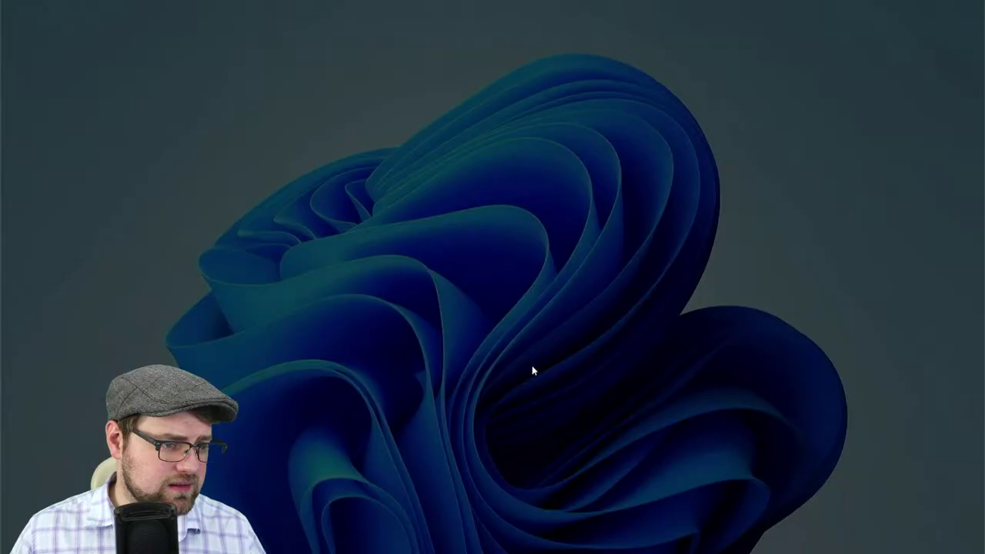
{"action": "left_click", "coordinate": [479, 352]}
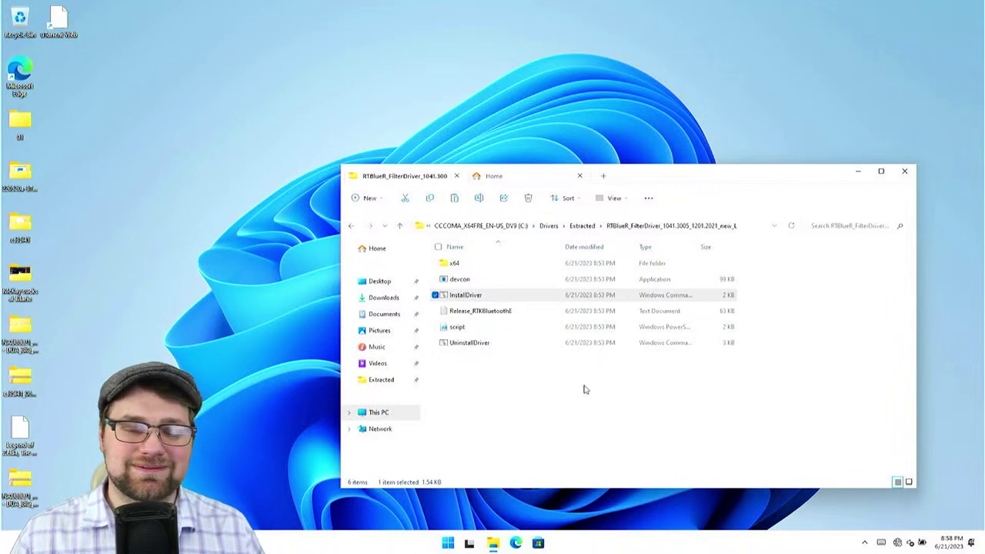
Look inside the Bluetooth filter driver's x64 folder and return to the Extracted folder
{"action": "double_click", "coordinate": [459, 264]}
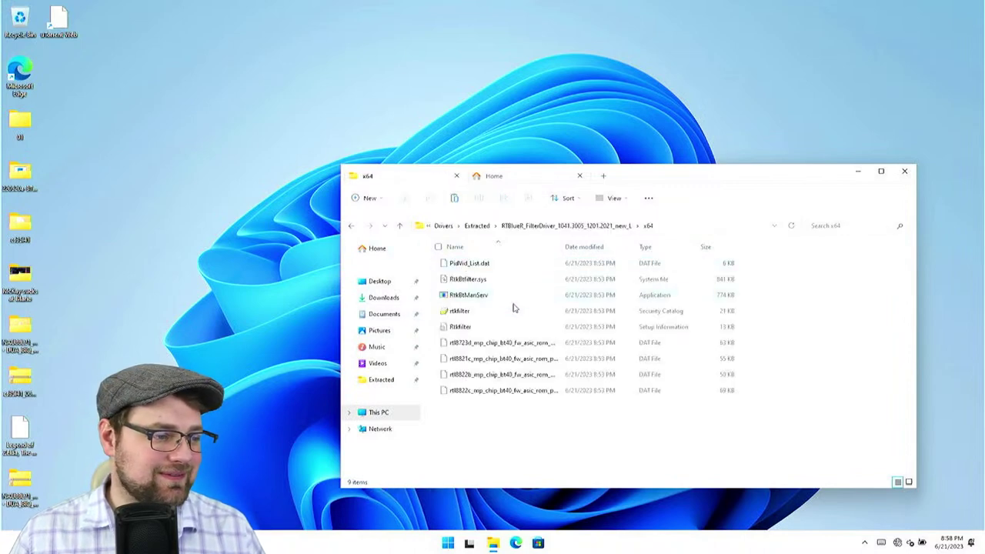
{"action": "left_click", "coordinate": [350, 226]}
{"action": "left_click", "coordinate": [350, 227]}
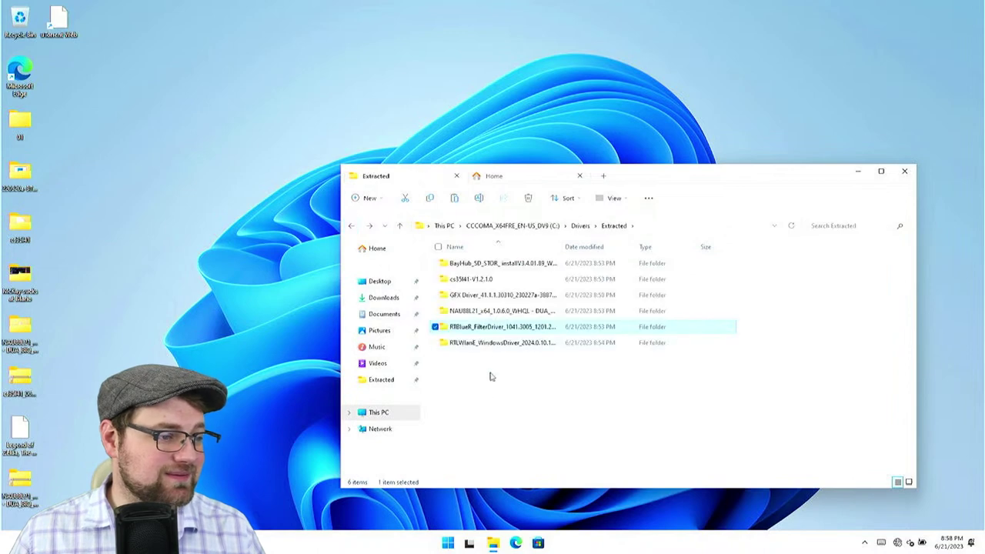
{"action": "double_click", "coordinate": [514, 311]}
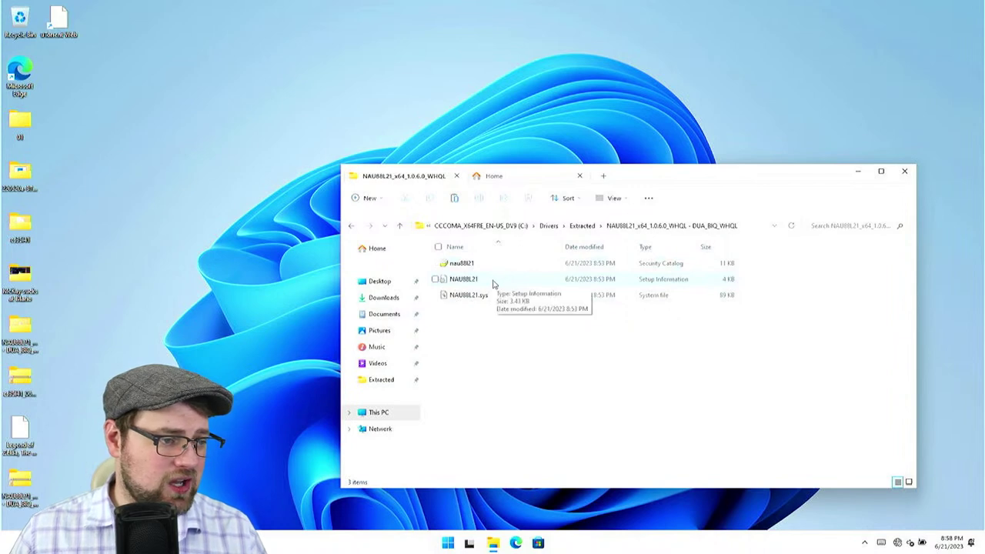
{"action": "right_click", "coordinate": [493, 282]}
{"action": "left_click", "coordinate": [460, 317]}
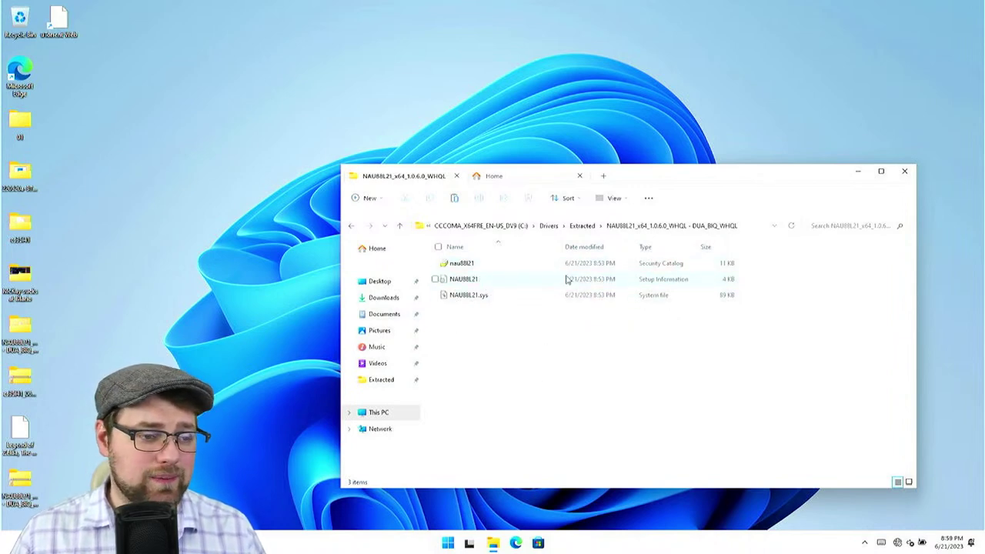
{"action": "right_click", "coordinate": [458, 282]}
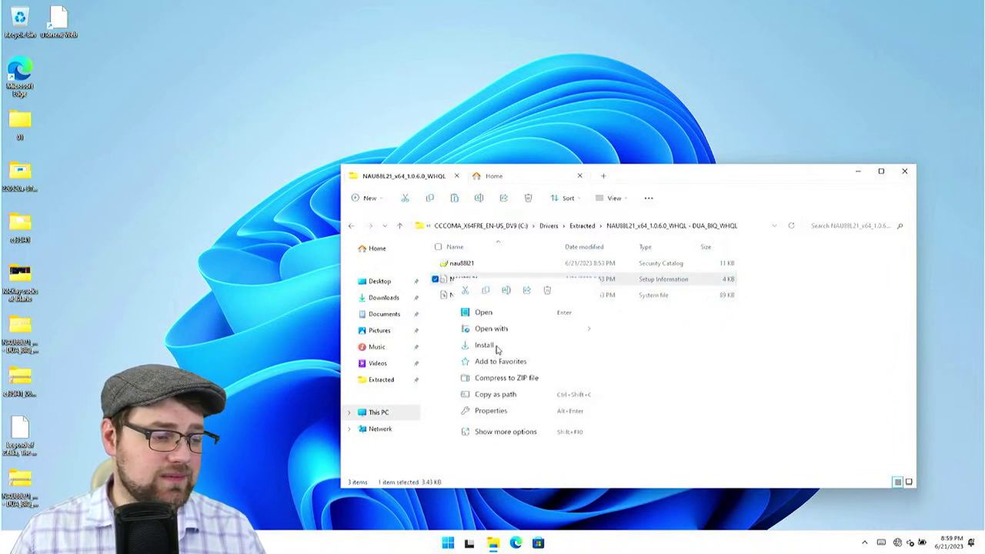
{"action": "left_click", "coordinate": [484, 345]}
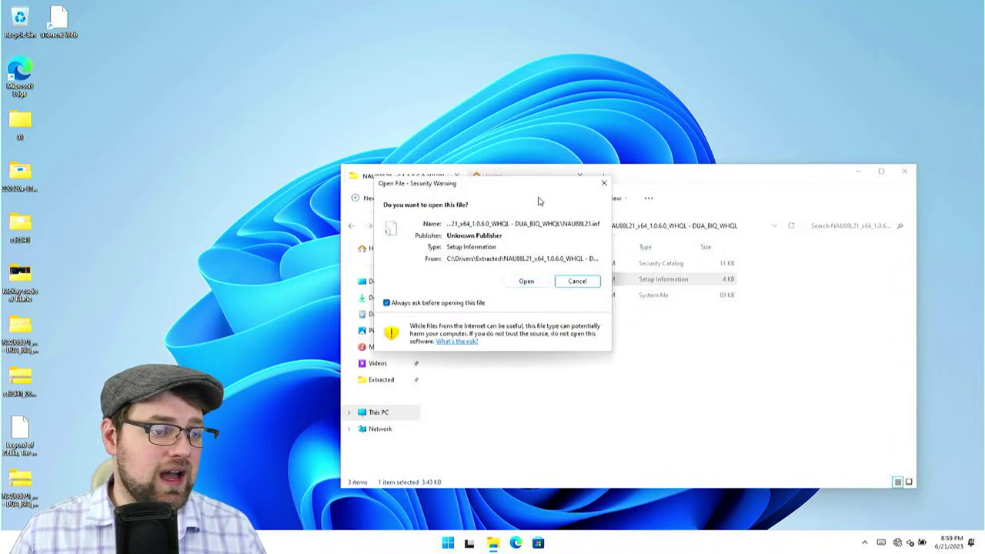
{"action": "left_click_drag", "start_coordinate": [527, 187], "coordinate": [632, 231]}
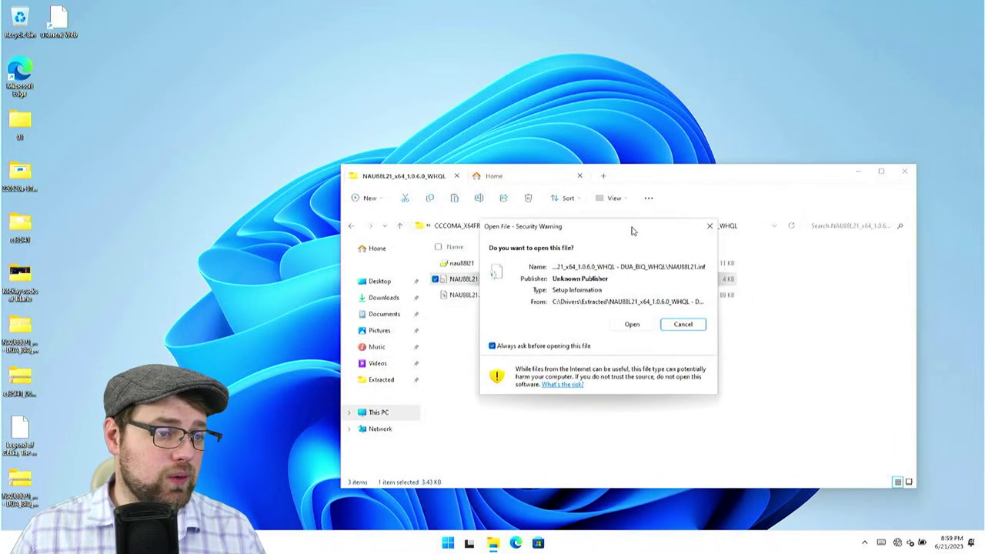
{"action": "left_click", "coordinate": [682, 324]}
{"action": "left_click", "coordinate": [351, 226]}
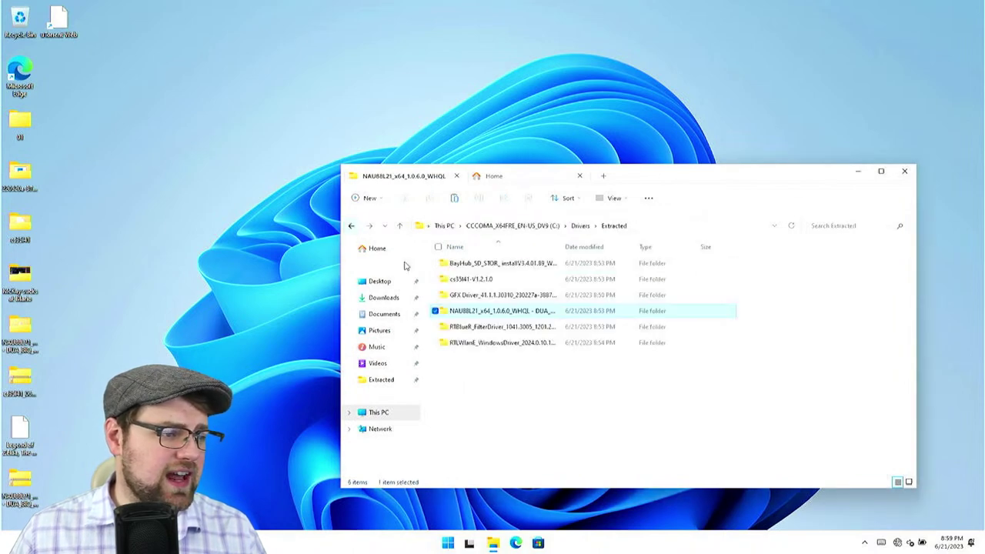
Look inside the BayHub_SD_STOR driver folder and return to the Extracted folder
{"action": "left_click", "coordinate": [522, 393]}
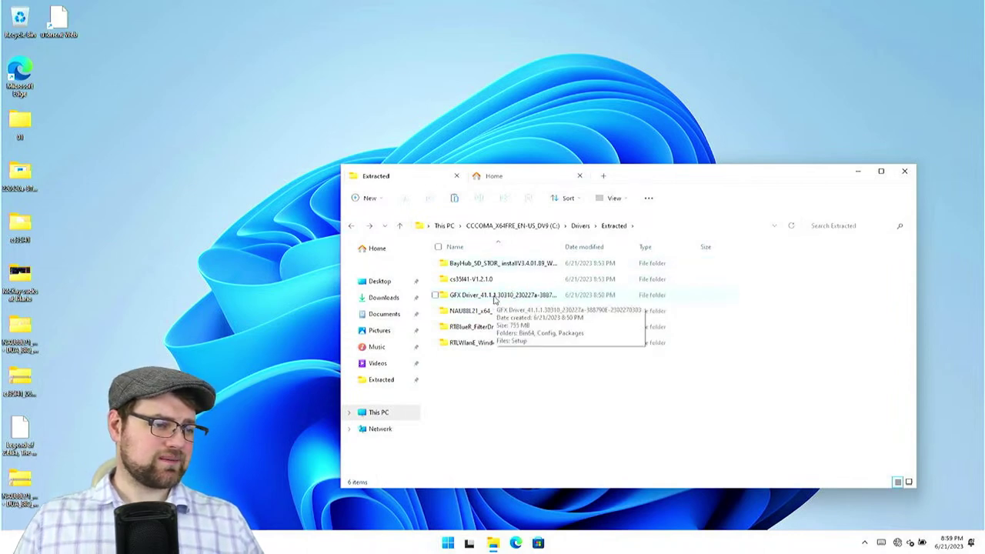
{"action": "mouse_move", "coordinate": [494, 318]}
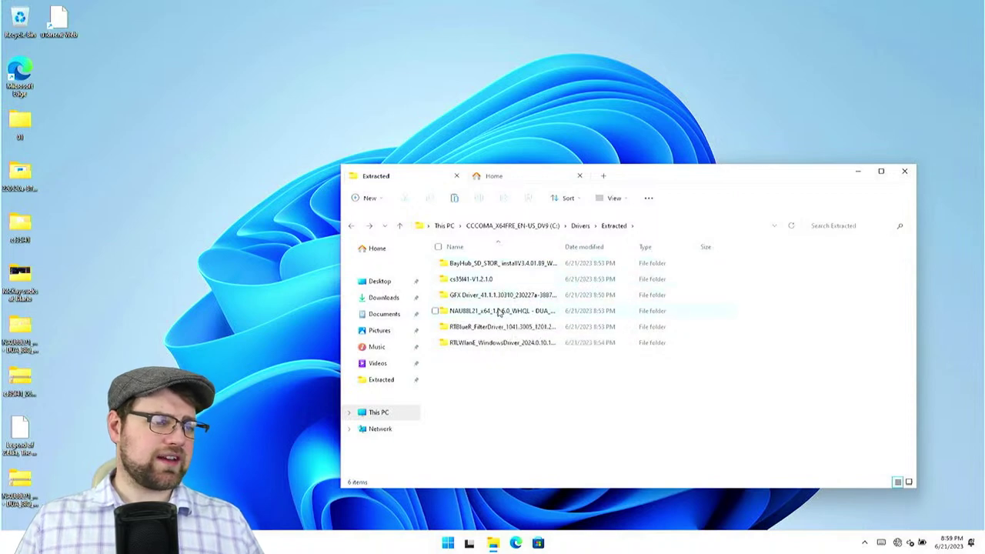
{"action": "double_click", "coordinate": [513, 264]}
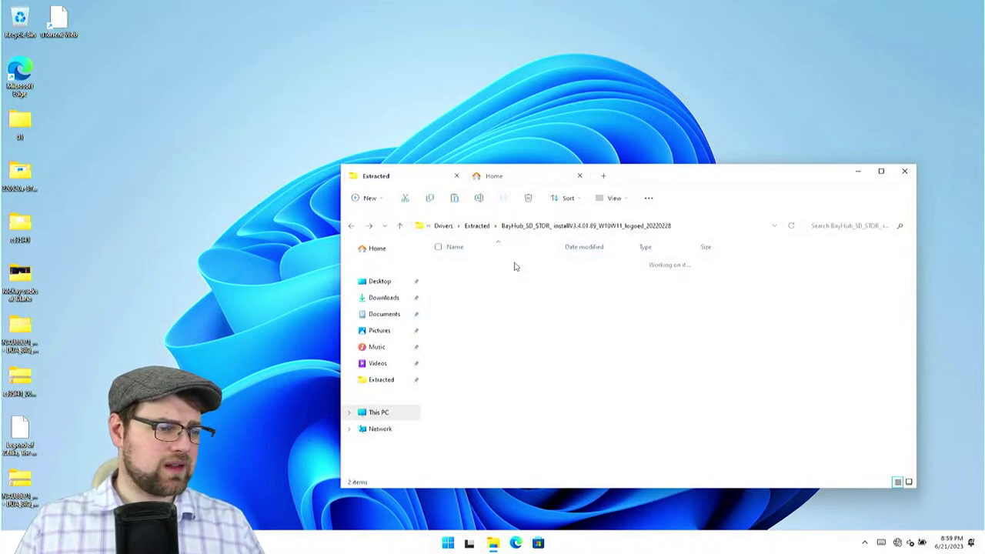
{"action": "left_click", "coordinate": [352, 226]}
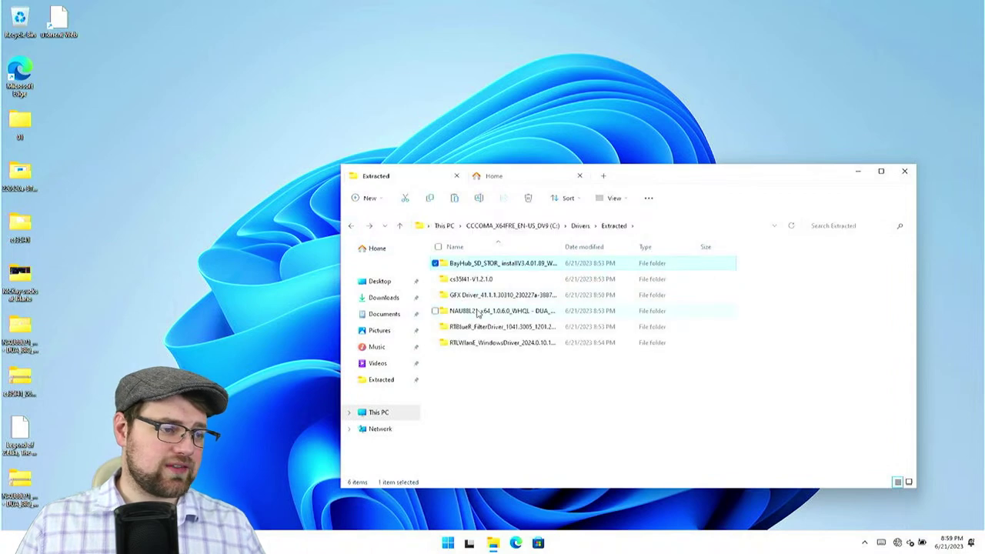
Install the NAU88L21 setup information file from its extracted folder, approving the security and administrator prompts, and return to the Extracted folder
{"action": "double_click", "coordinate": [477, 312]}
{"action": "right_click", "coordinate": [467, 280]}
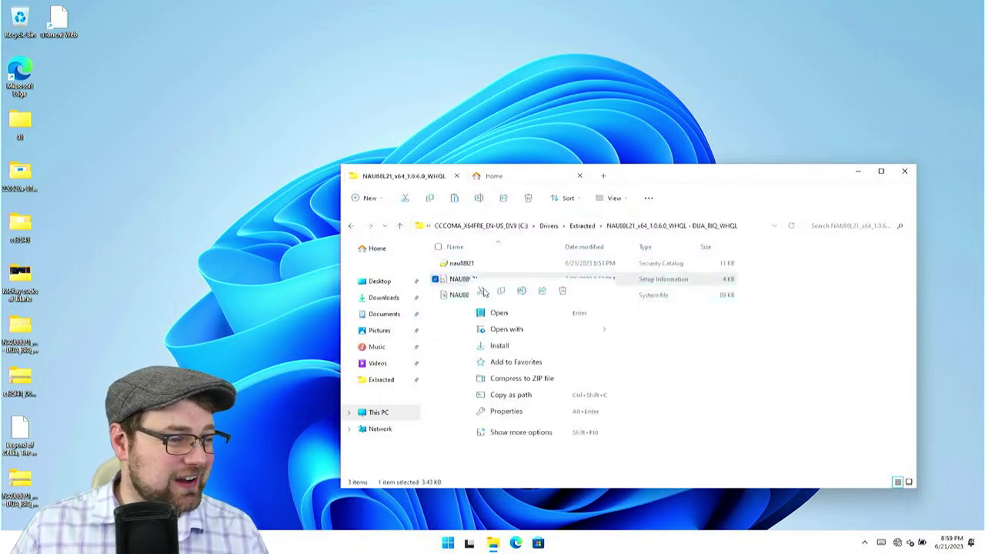
{"action": "left_click", "coordinate": [502, 345]}
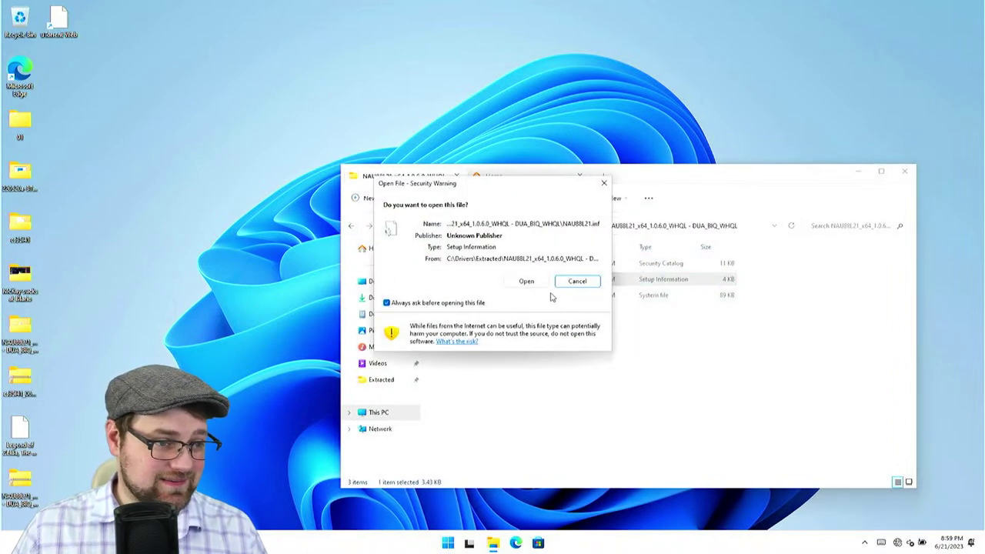
{"action": "left_click", "coordinate": [540, 283]}
{"action": "left_click", "coordinate": [474, 355]}
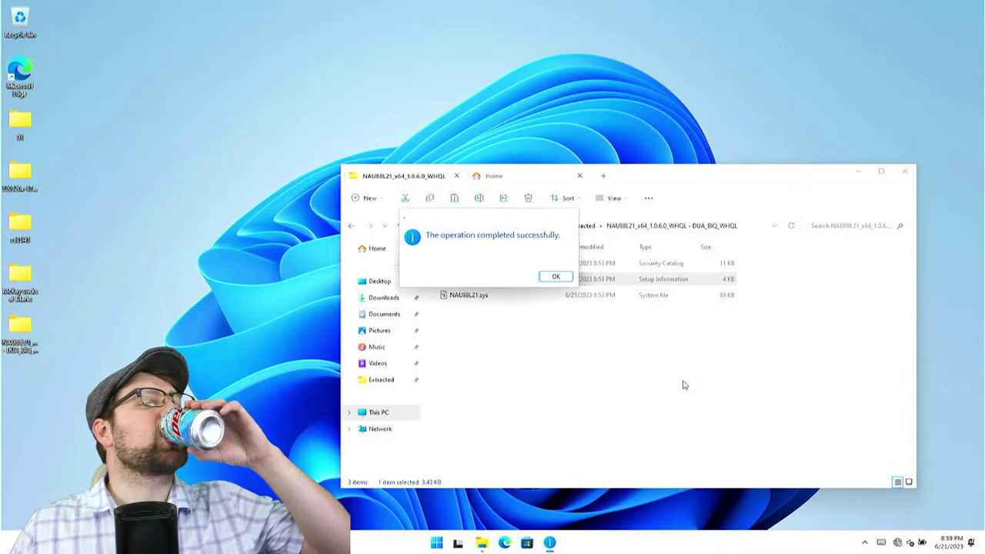
{"action": "left_click", "coordinate": [556, 276]}
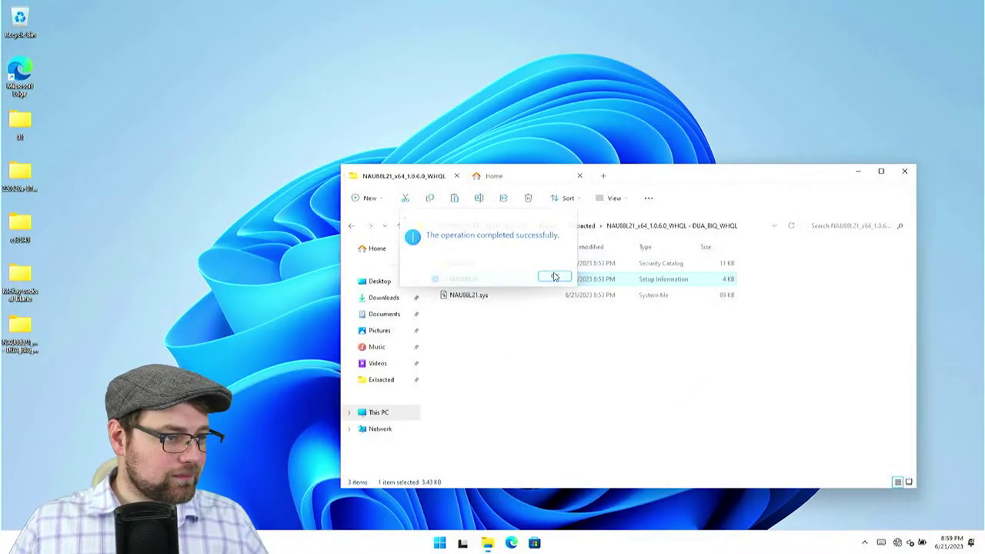
{"action": "left_click", "coordinate": [352, 226]}
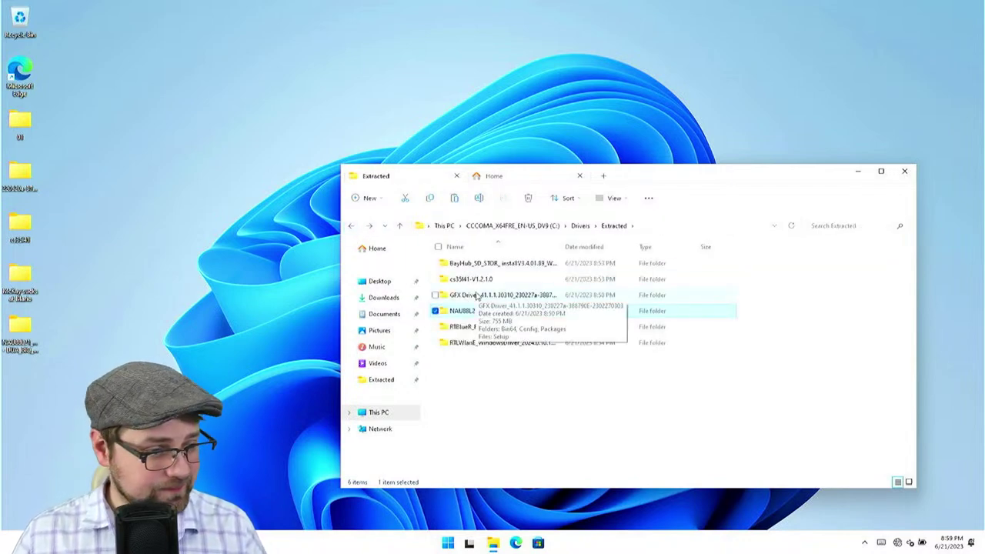
Install the cs35l41 setup information file from the cs35l41-V1.2.1.0 folder, approving the security and administrator prompts
{"action": "double_click", "coordinate": [471, 280]}
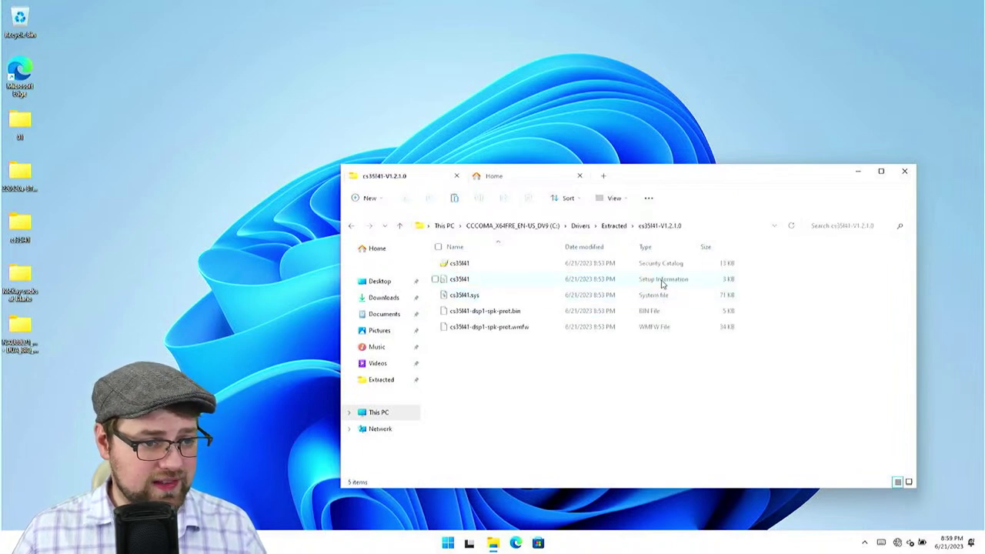
{"action": "right_click", "coordinate": [483, 282]}
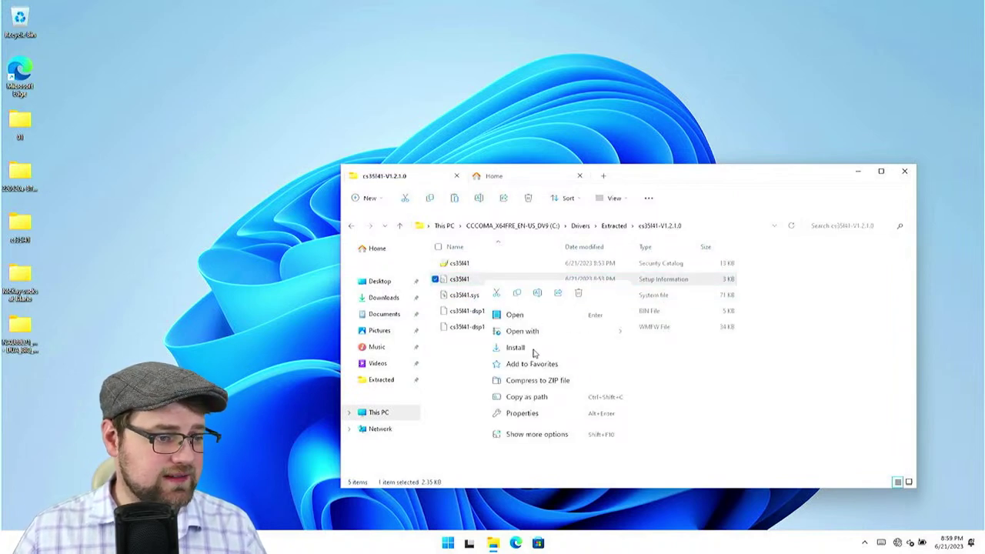
{"action": "left_click", "coordinate": [515, 347]}
{"action": "left_click", "coordinate": [526, 284]}
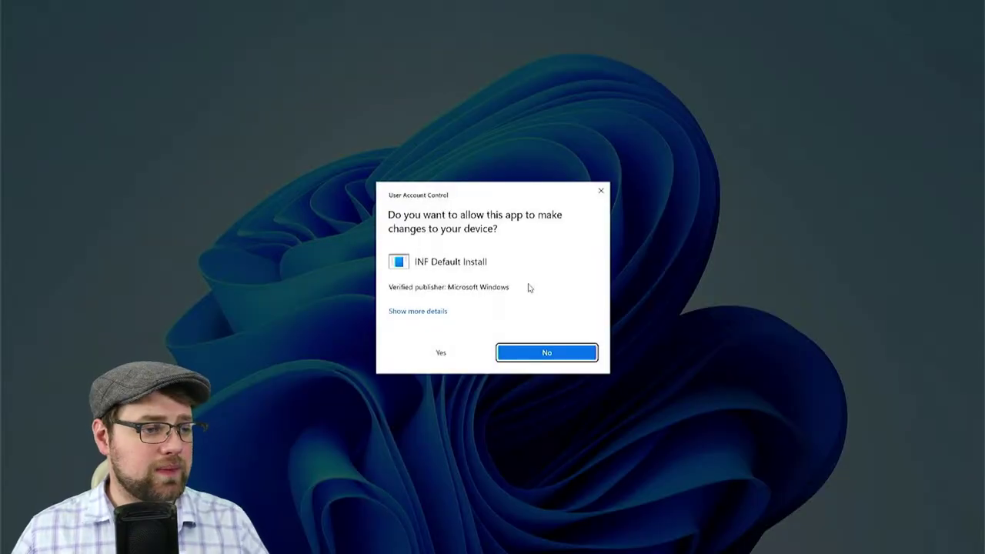
{"action": "left_click", "coordinate": [475, 347]}
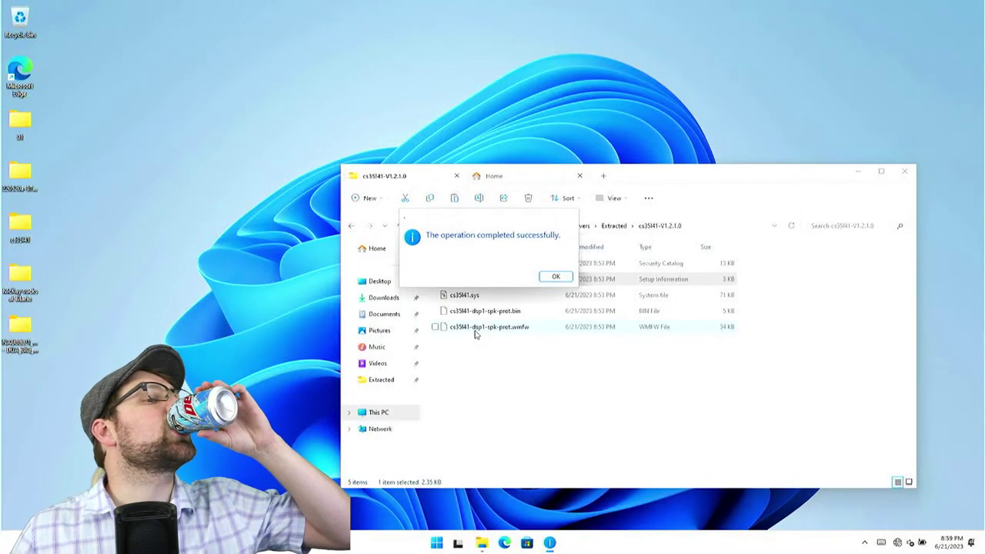
{"action": "left_click", "coordinate": [556, 278]}
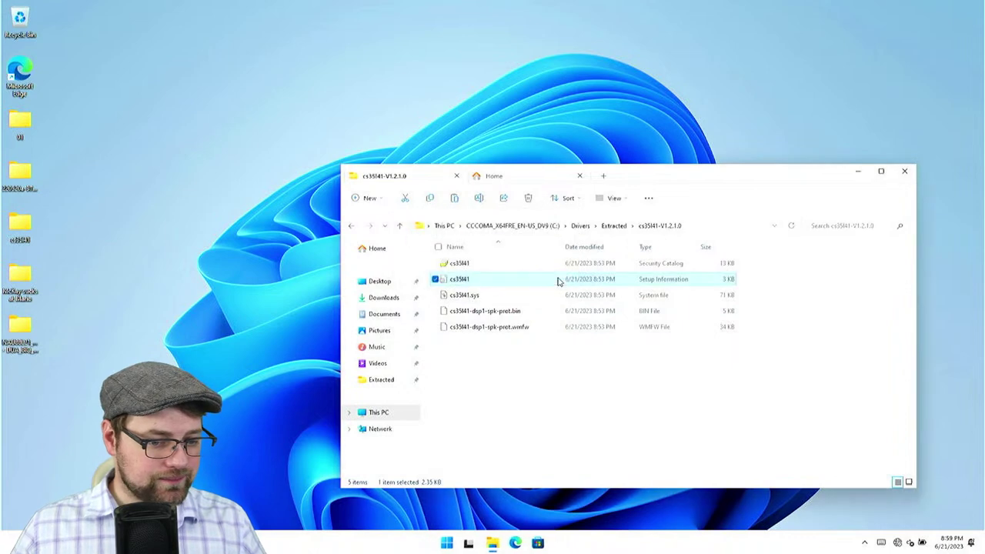
Check the available sound output devices in the system tray's quick settings, then close them
{"action": "left_click", "coordinate": [910, 543]}
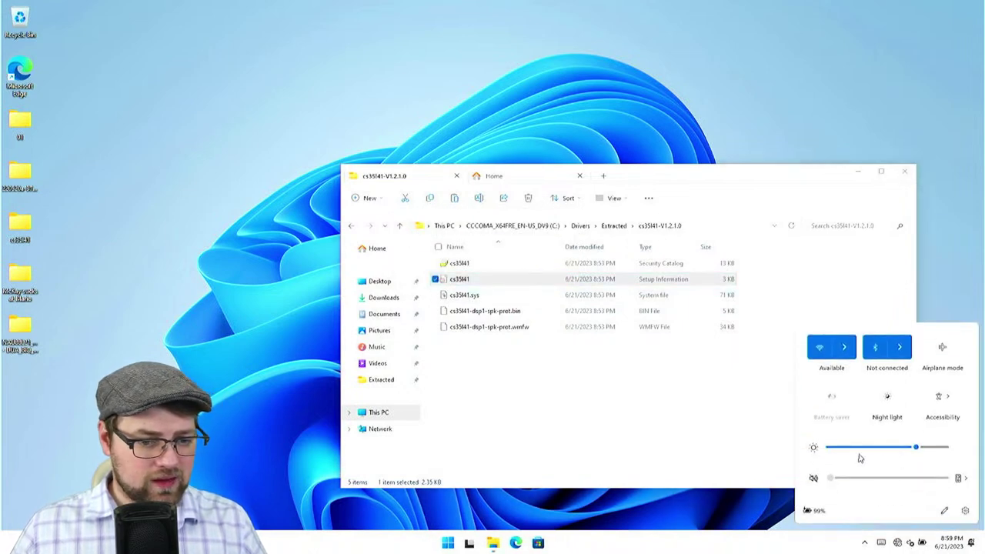
{"action": "left_click", "coordinate": [959, 478]}
{"action": "left_click", "coordinate": [804, 332]}
{"action": "left_click", "coordinate": [731, 418]}
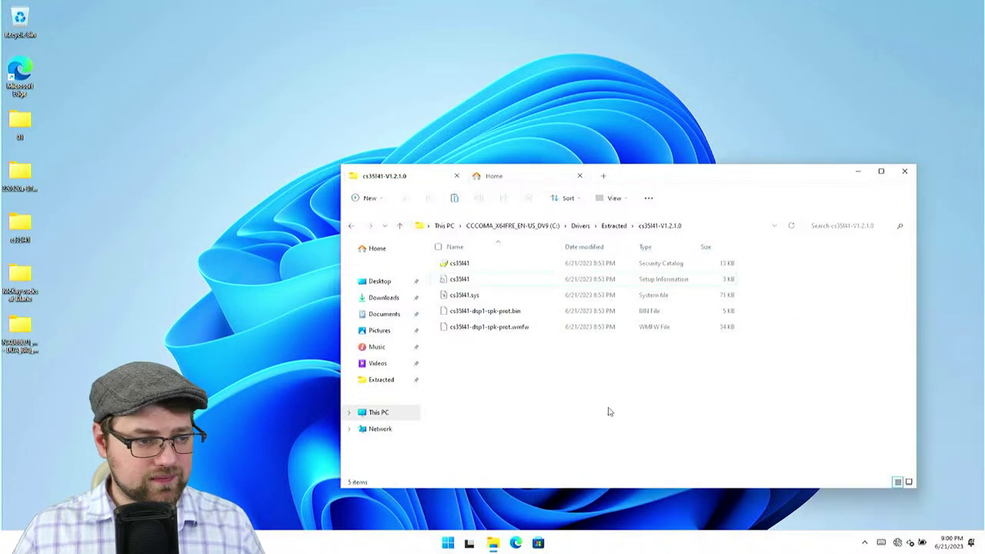
Run Setup as administrator from the extracted GFX Driver folder and approve the AMD Software permission prompt
{"action": "left_click", "coordinate": [351, 227]}
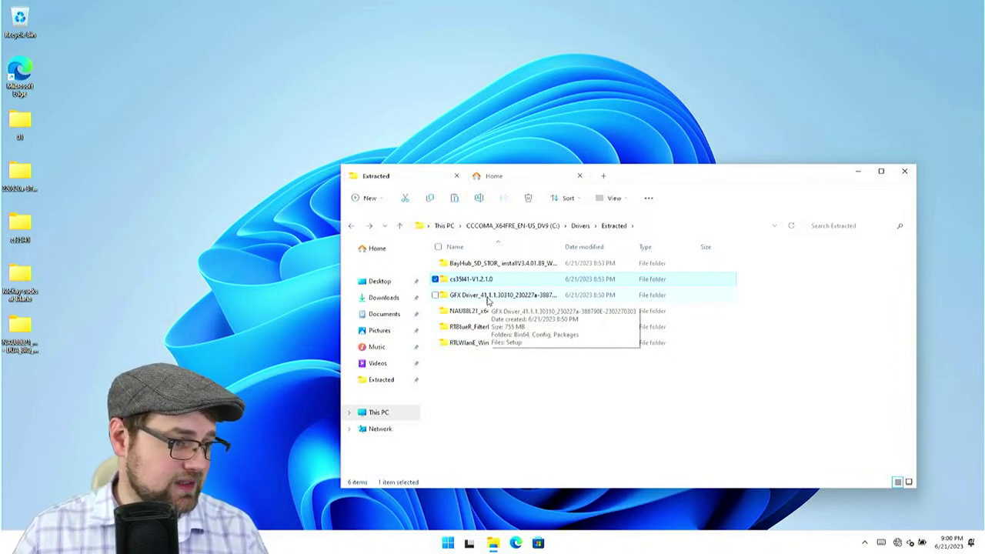
{"action": "double_click", "coordinate": [488, 300]}
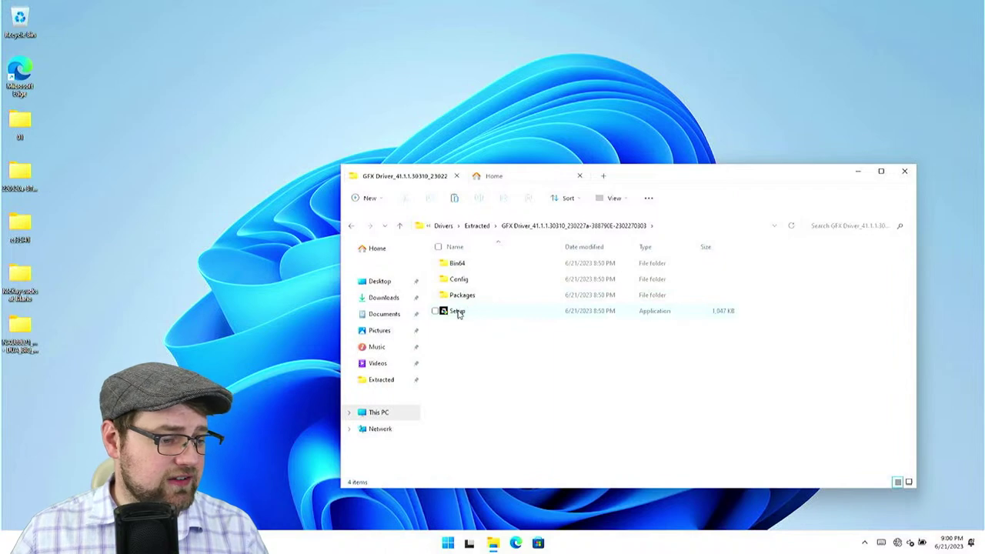
{"action": "left_click", "coordinate": [459, 312]}
{"action": "right_click", "coordinate": [458, 312]}
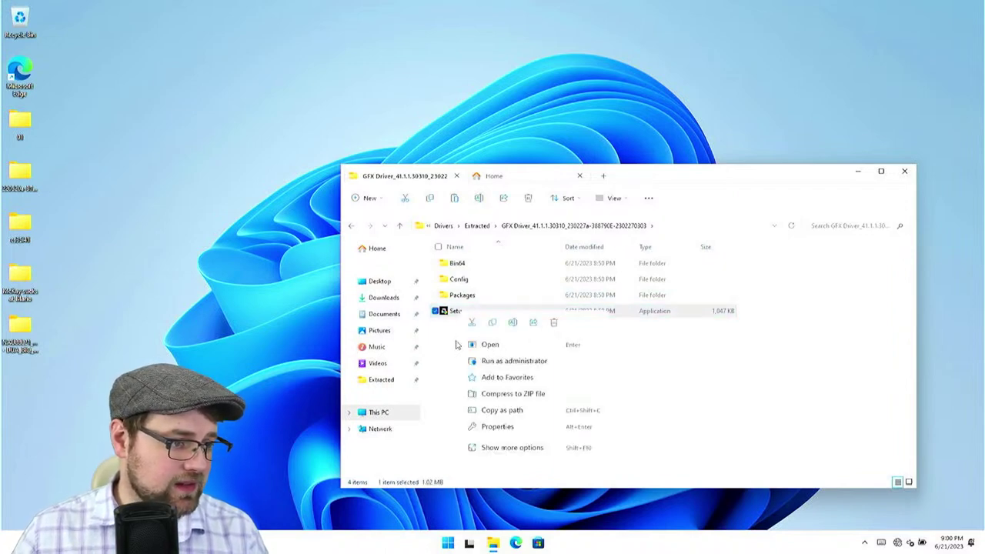
{"action": "left_click", "coordinate": [506, 362]}
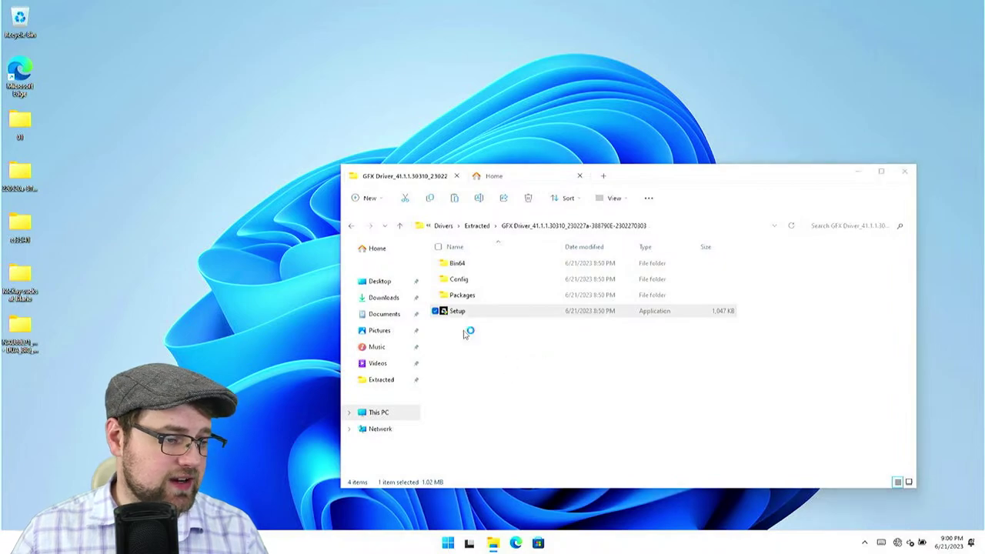
{"action": "left_click", "coordinate": [540, 363]}
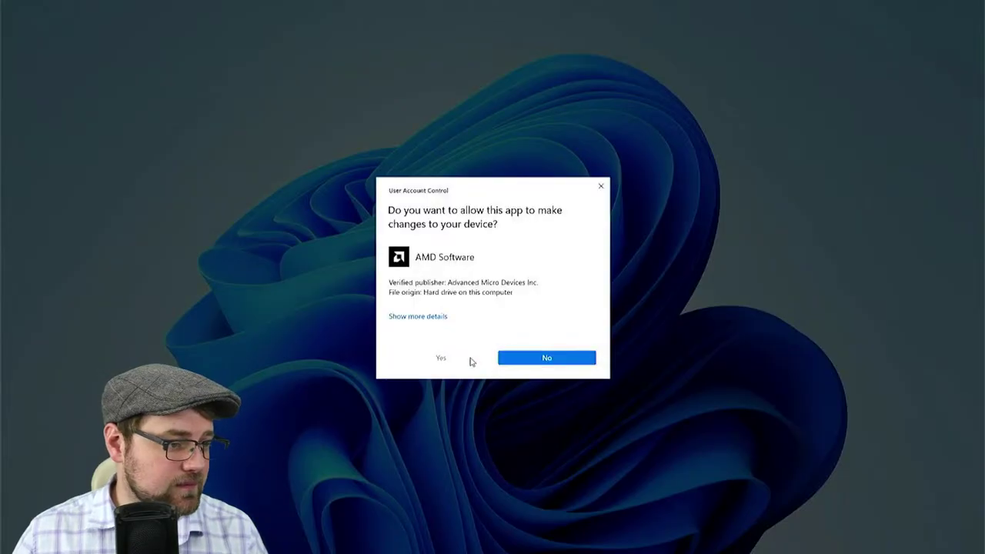
{"action": "left_click", "coordinate": [468, 360]}
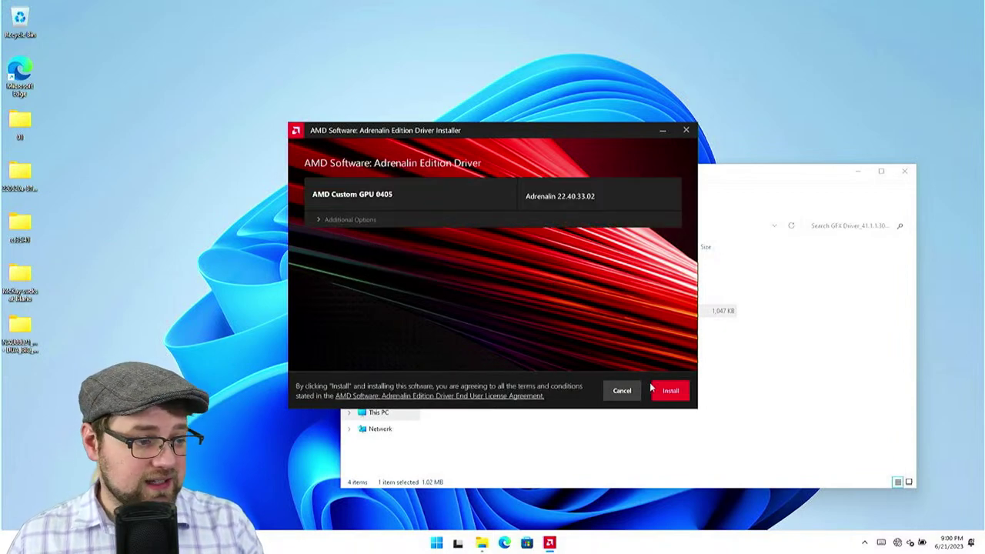
Expand the AMD driver installer's additional options and choose Full Install as the install type
{"action": "left_click", "coordinate": [323, 221]}
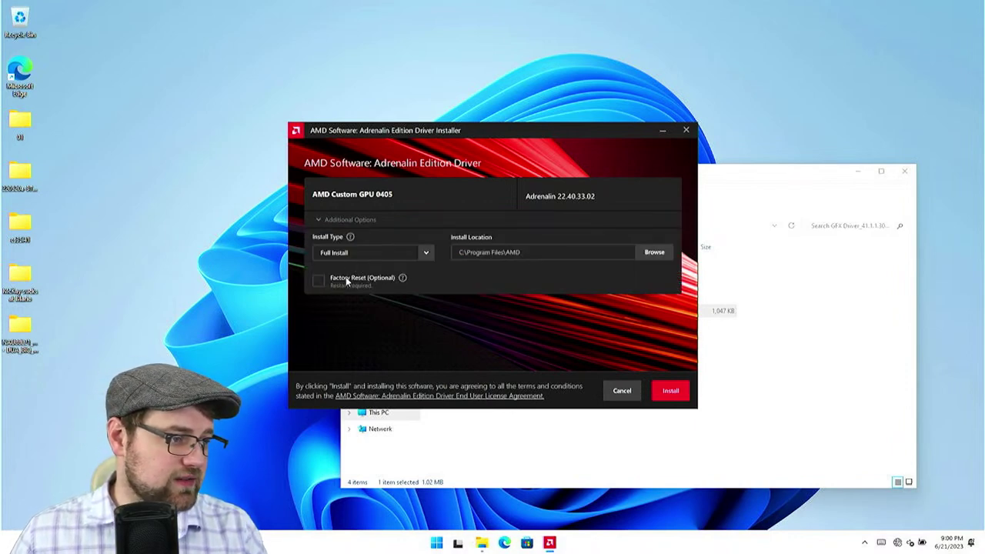
{"action": "left_click", "coordinate": [423, 254]}
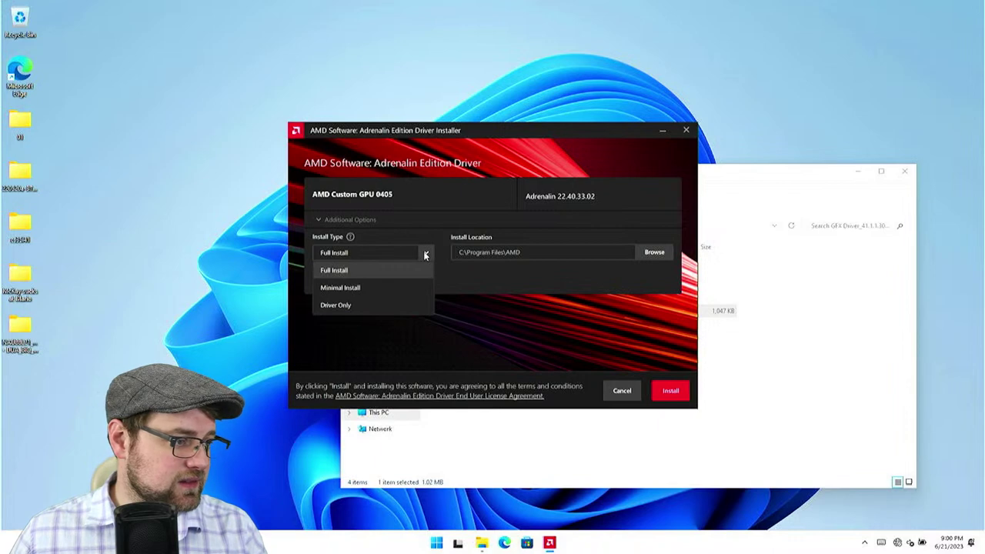
{"action": "left_click", "coordinate": [424, 254]}
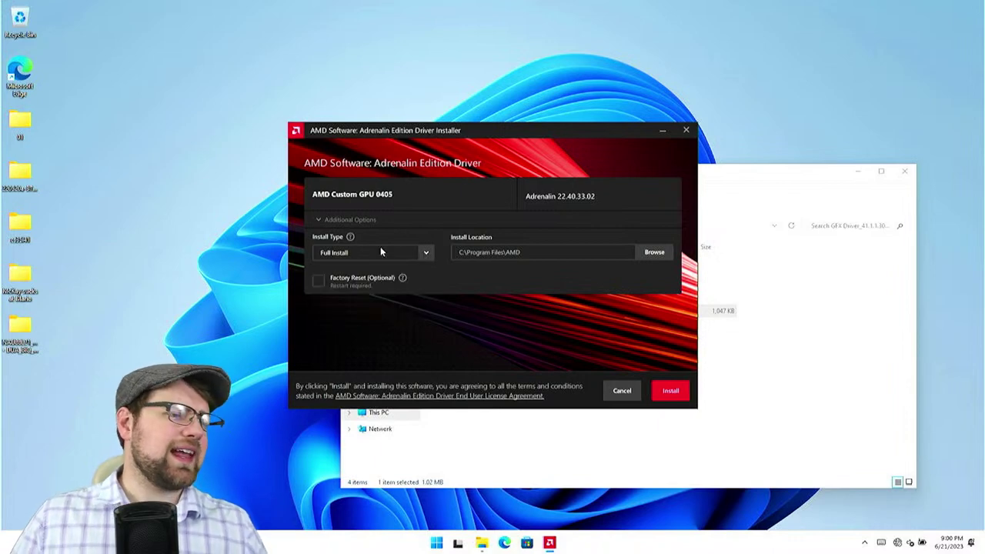
{"action": "left_click", "coordinate": [419, 256]}
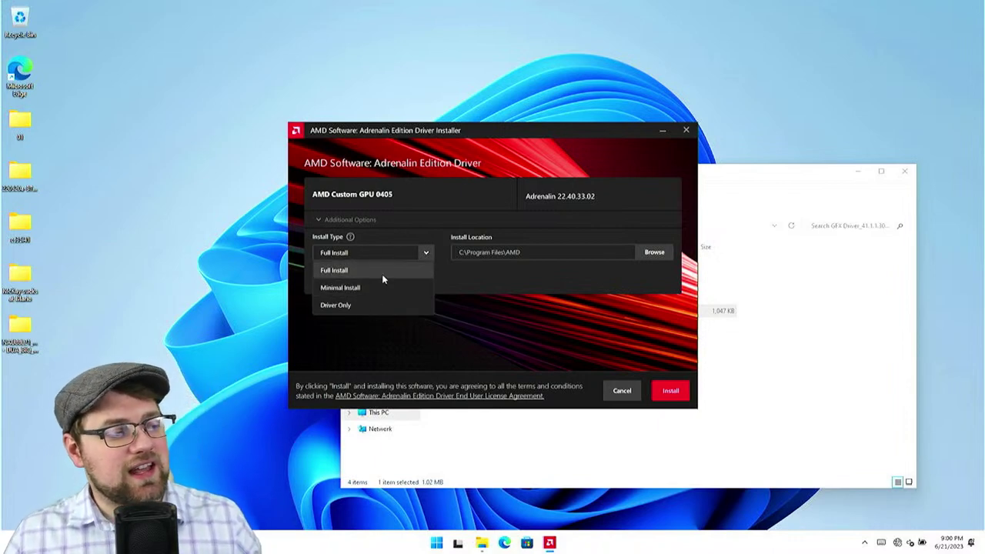
{"action": "left_click", "coordinate": [381, 270]}
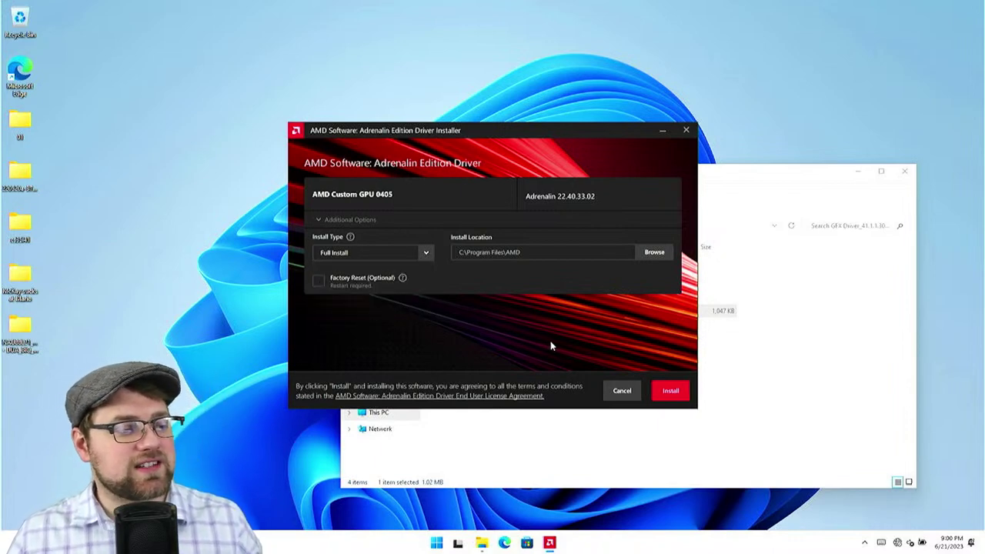
Install the AMD Adrenalin driver, trust and approve the Advanced Micro Devices display software, and finish the installer without restarting
{"action": "left_click", "coordinate": [666, 394]}
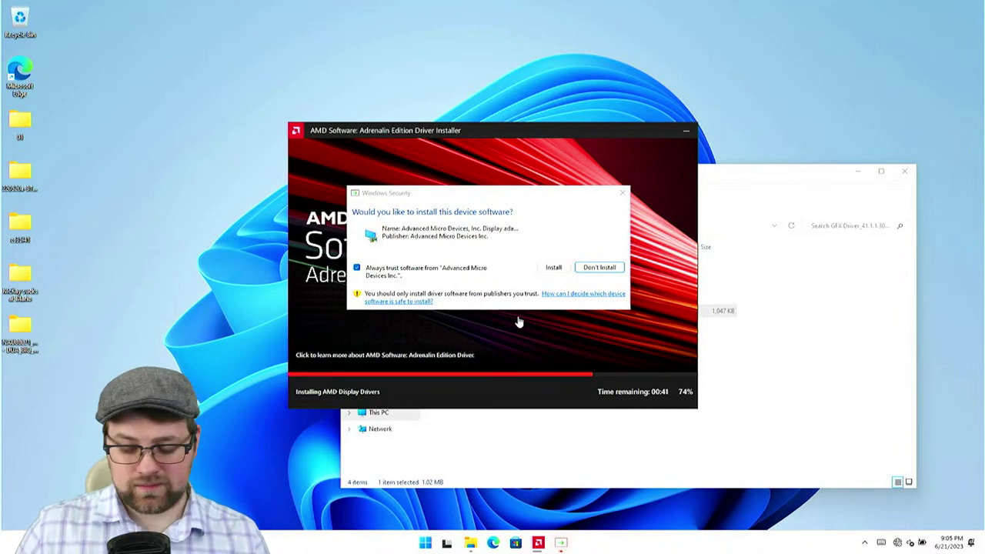
{"action": "left_click", "coordinate": [552, 267]}
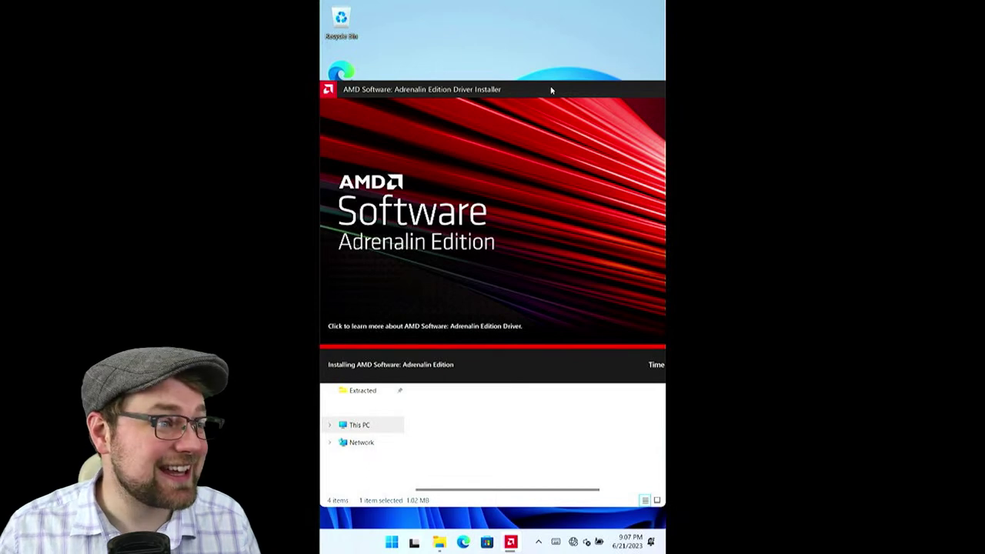
{"action": "left_click_drag", "start_coordinate": [526, 98], "coordinate": [419, 87]}
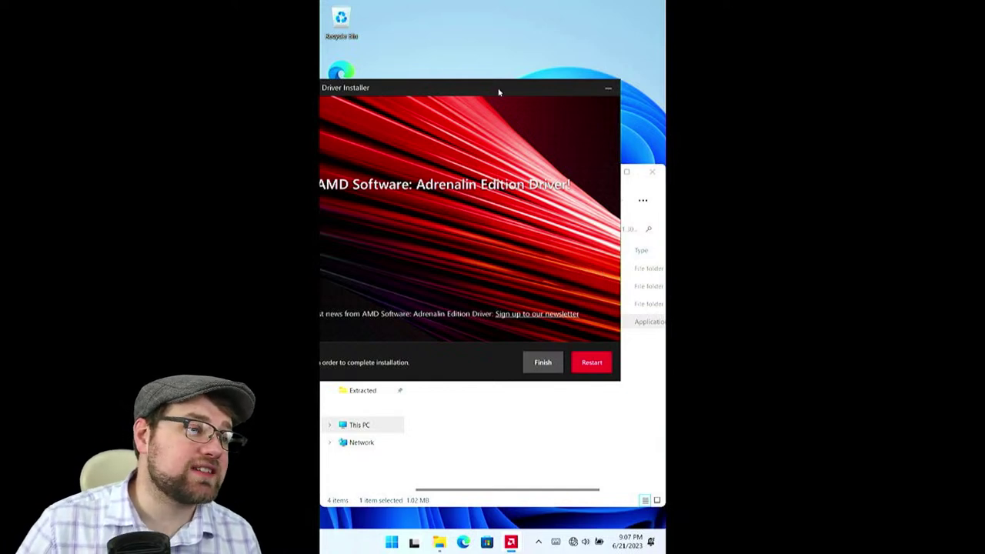
{"action": "left_click_drag", "start_coordinate": [498, 92], "coordinate": [478, 105]}
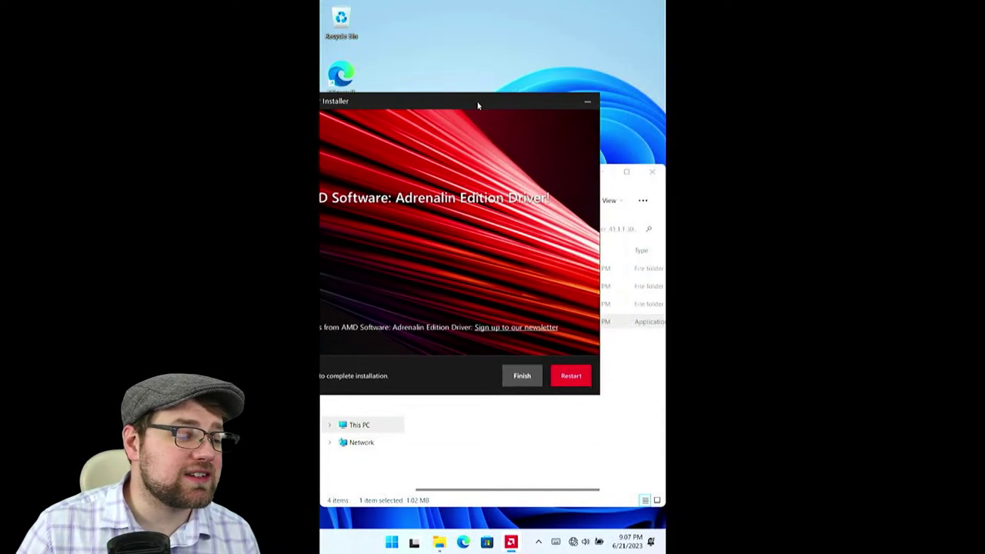
{"action": "left_click", "coordinate": [533, 375]}
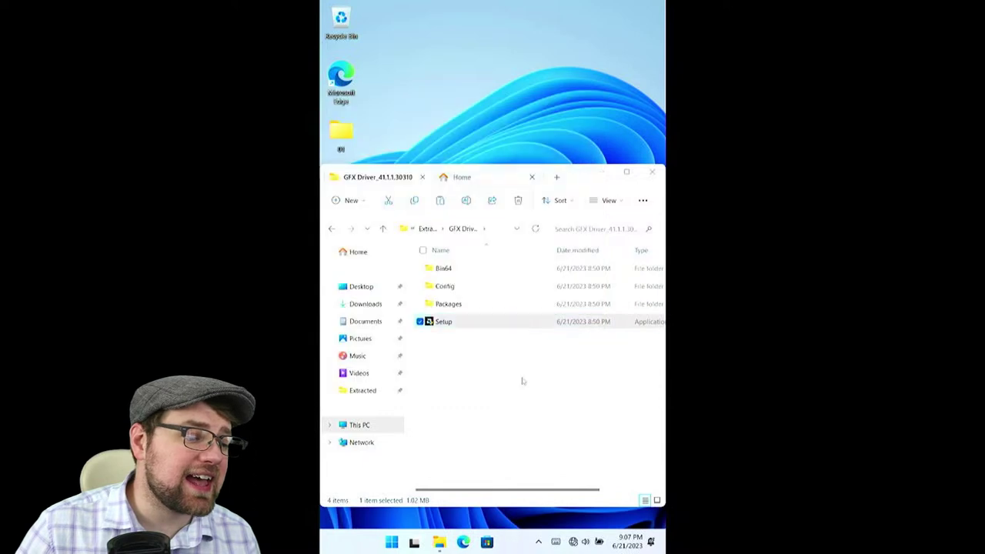
In the desktop's display settings, switch from duplicated displays to Show only on 2 and keep the changes
{"action": "right_click", "coordinate": [572, 132]}
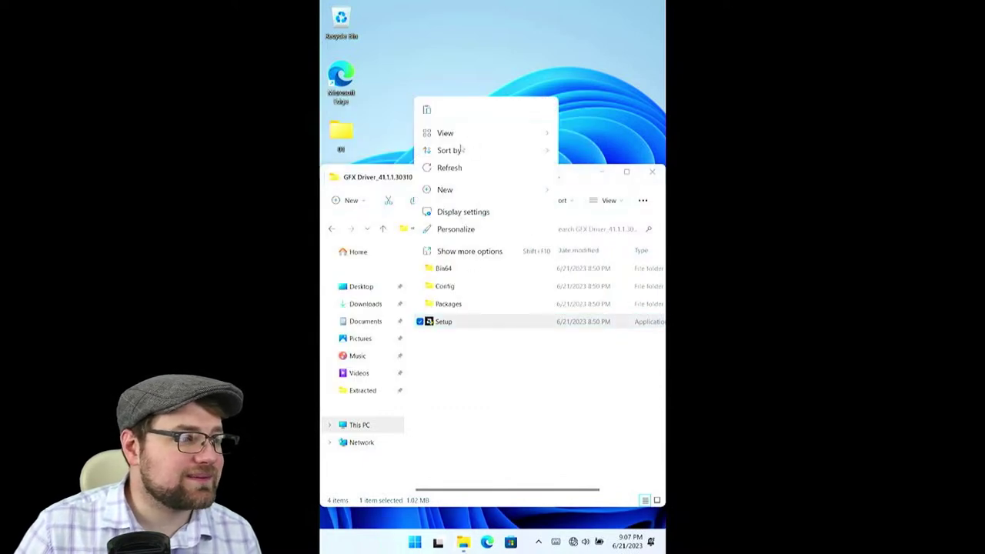
{"action": "left_click", "coordinate": [475, 214]}
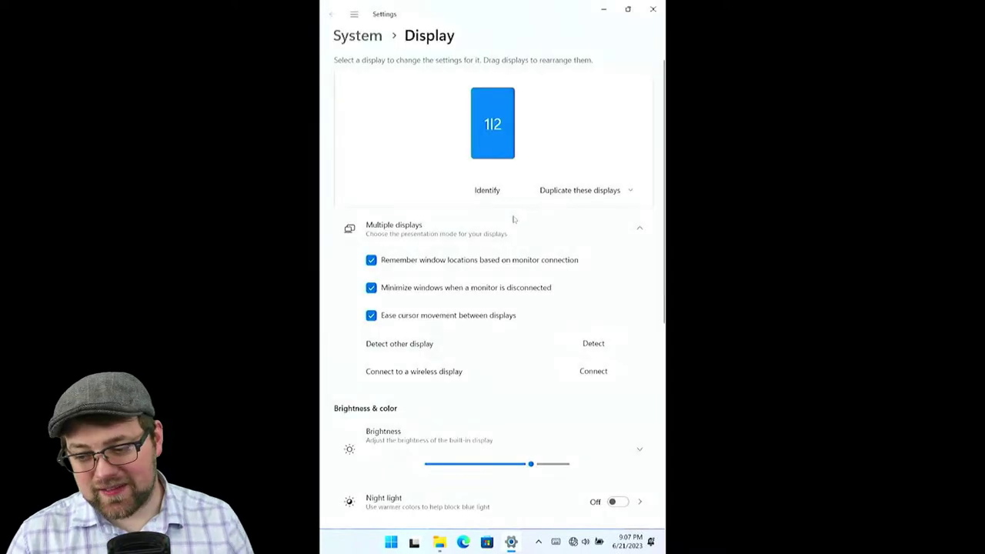
{"action": "scroll", "coordinate": [511, 220], "scroll_direction": "down", "scroll_amount": 5}
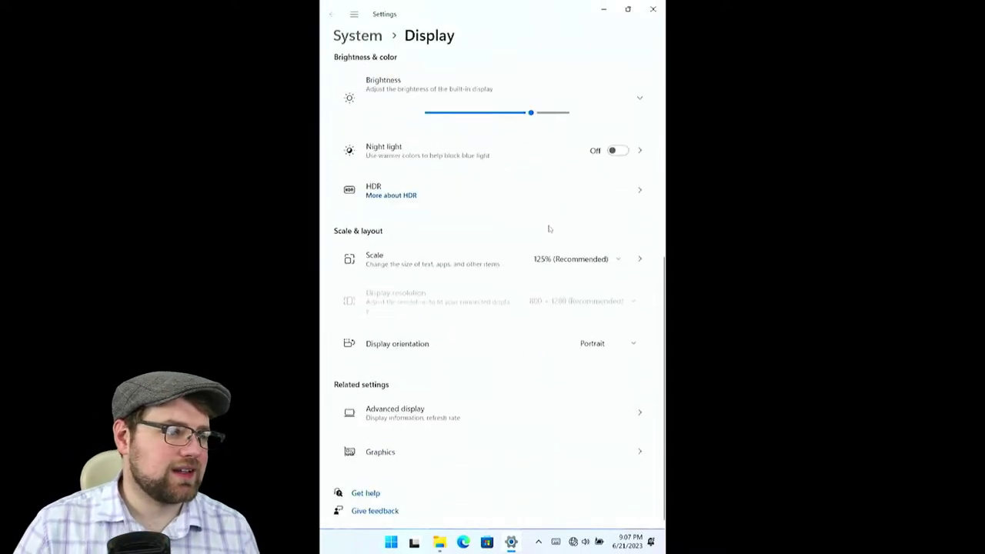
{"action": "scroll", "coordinate": [547, 229], "scroll_direction": "up", "scroll_amount": 5}
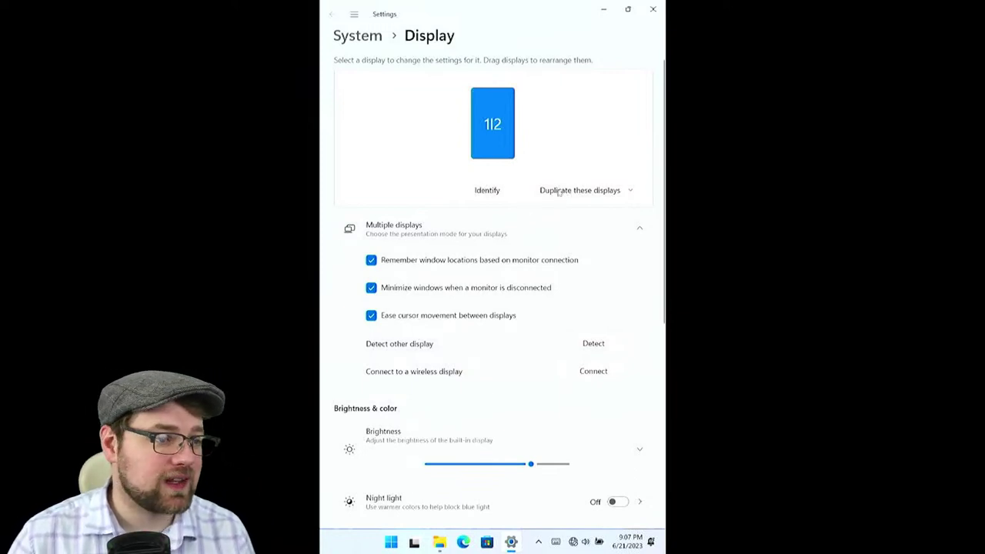
{"action": "left_click", "coordinate": [581, 190]}
{"action": "left_click", "coordinate": [579, 250]}
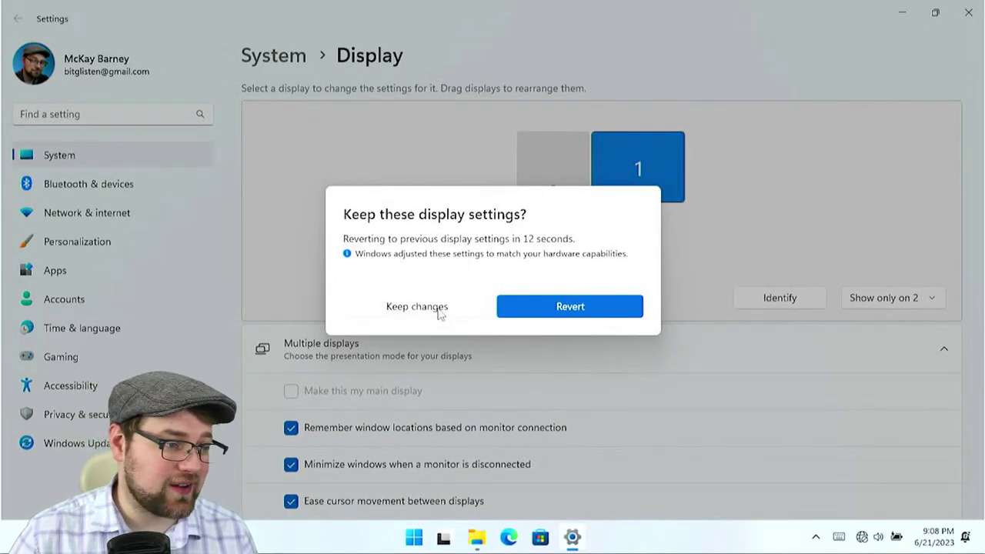
{"action": "left_click", "coordinate": [419, 307]}
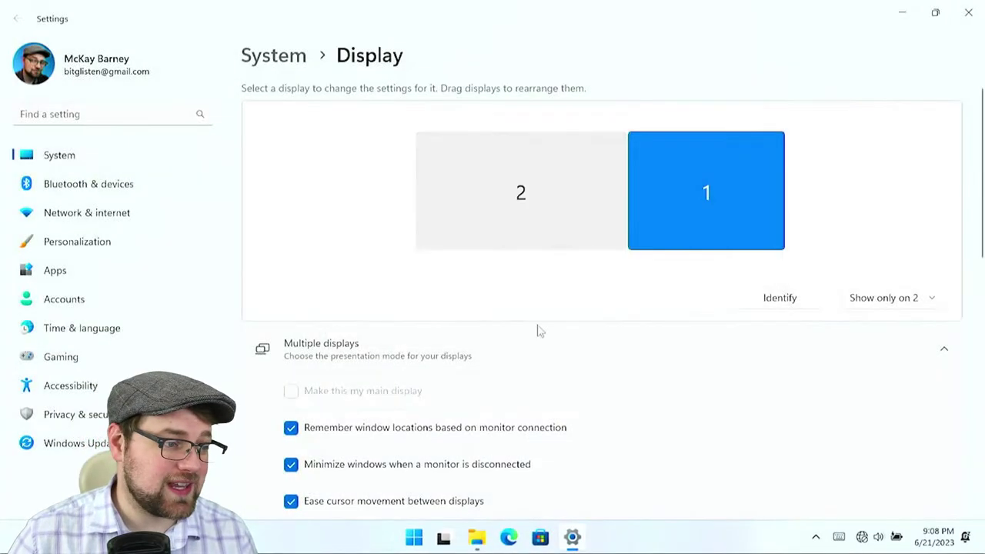
Set display 2's resolution to 1920 × 1080 (Recommended) and keep the changes
{"action": "left_click", "coordinate": [503, 195]}
{"action": "scroll", "coordinate": [725, 292], "scroll_direction": "down", "scroll_amount": 7}
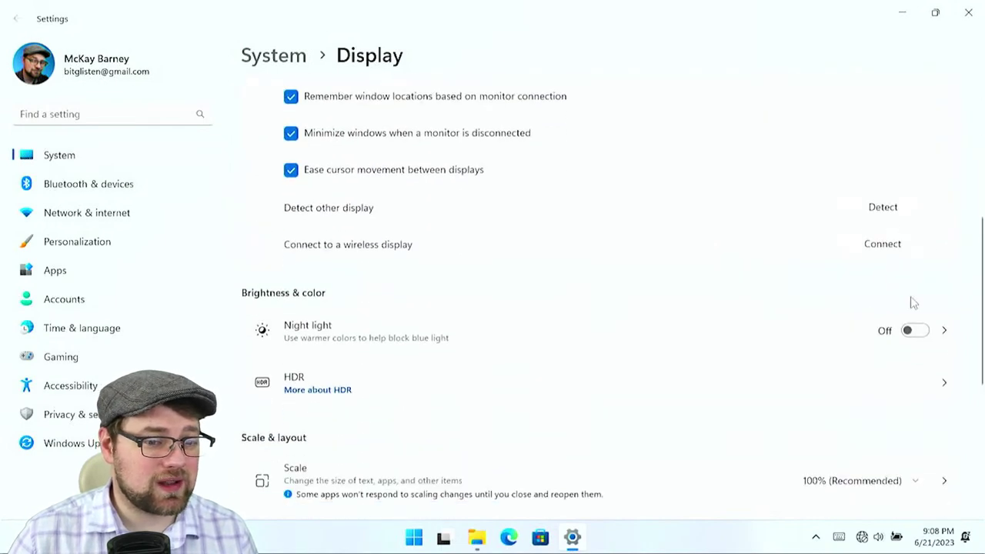
{"action": "scroll", "coordinate": [877, 320], "scroll_direction": "down", "scroll_amount": 1}
{"action": "left_click", "coordinate": [922, 271]}
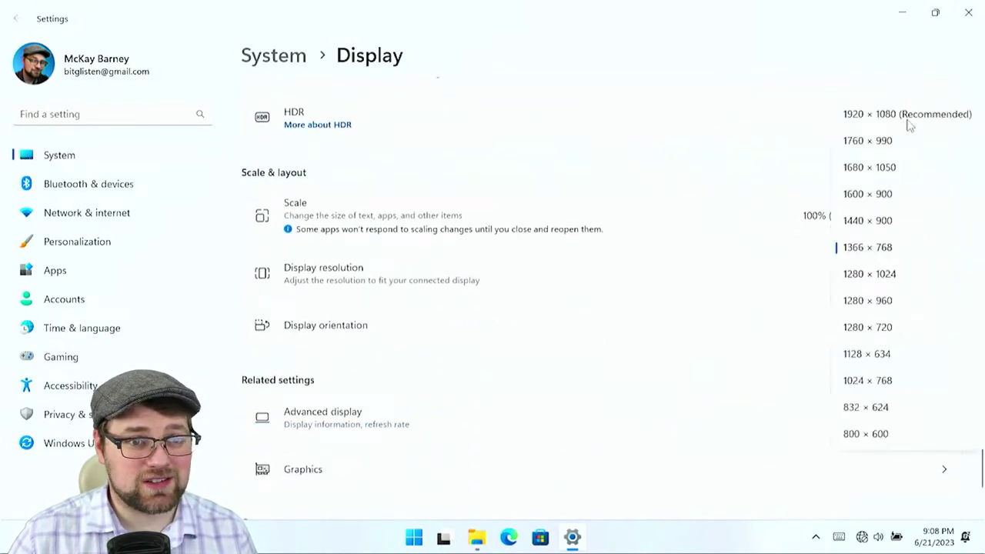
{"action": "left_click", "coordinate": [909, 115]}
{"action": "left_click", "coordinate": [443, 296]}
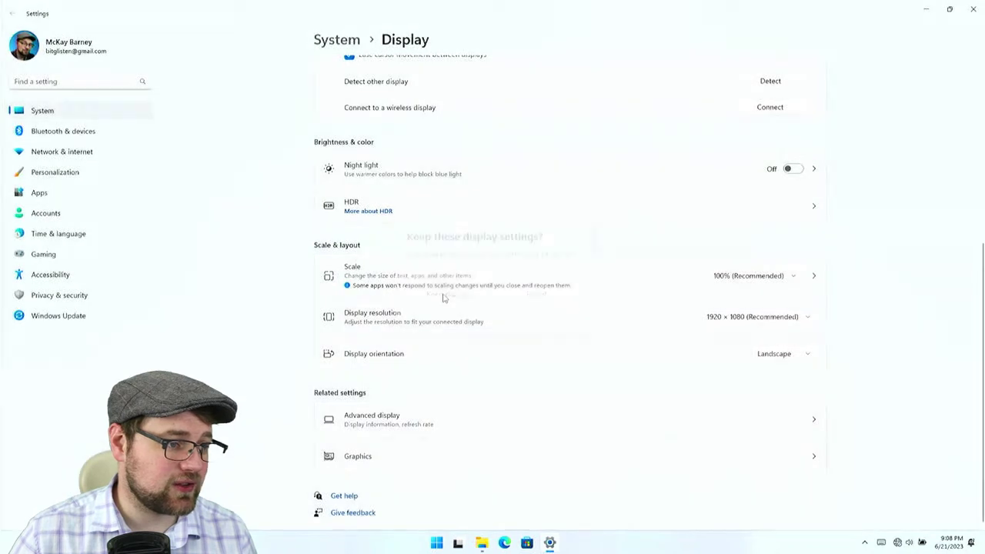
{"action": "scroll", "coordinate": [607, 228], "scroll_direction": "up", "scroll_amount": 4}
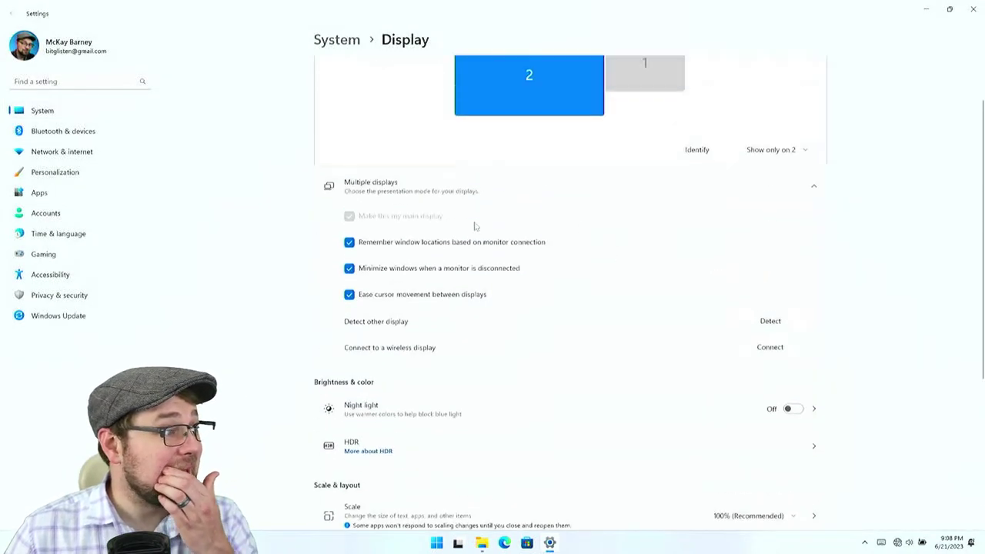
Set the Windows color mode to Dark in the Personalization settings, then close Settings
{"action": "left_click", "coordinate": [63, 172]}
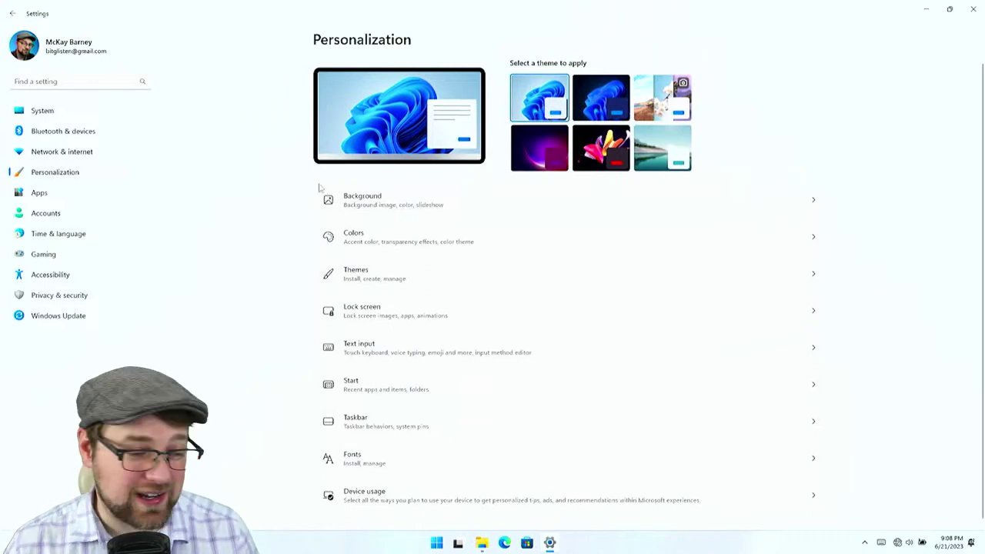
{"action": "left_click", "coordinate": [398, 240]}
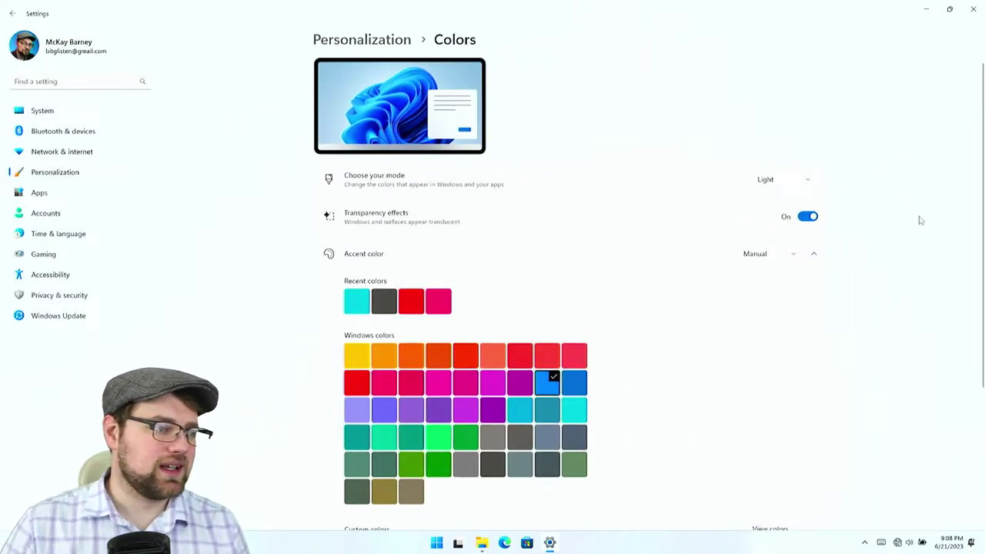
{"action": "left_click", "coordinate": [798, 185]}
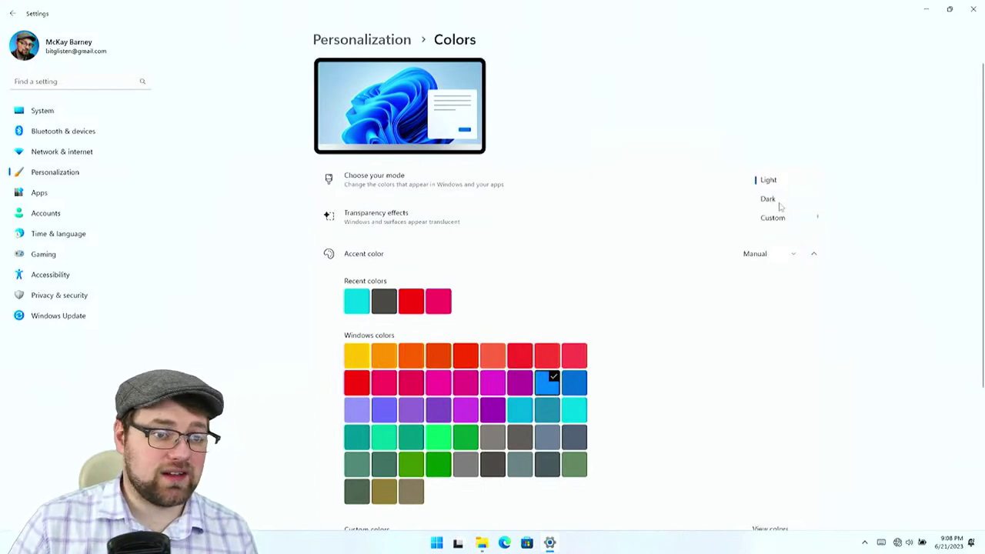
{"action": "left_click", "coordinate": [768, 198]}
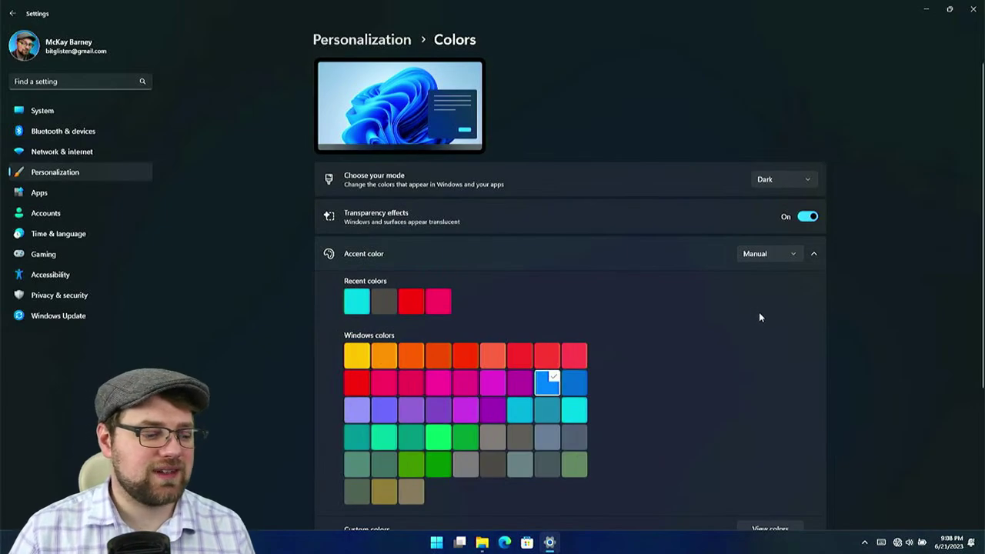
{"action": "left_click_drag", "start_coordinate": [710, 10], "coordinate": [592, 84]}
{"action": "left_click", "coordinate": [674, 85]}
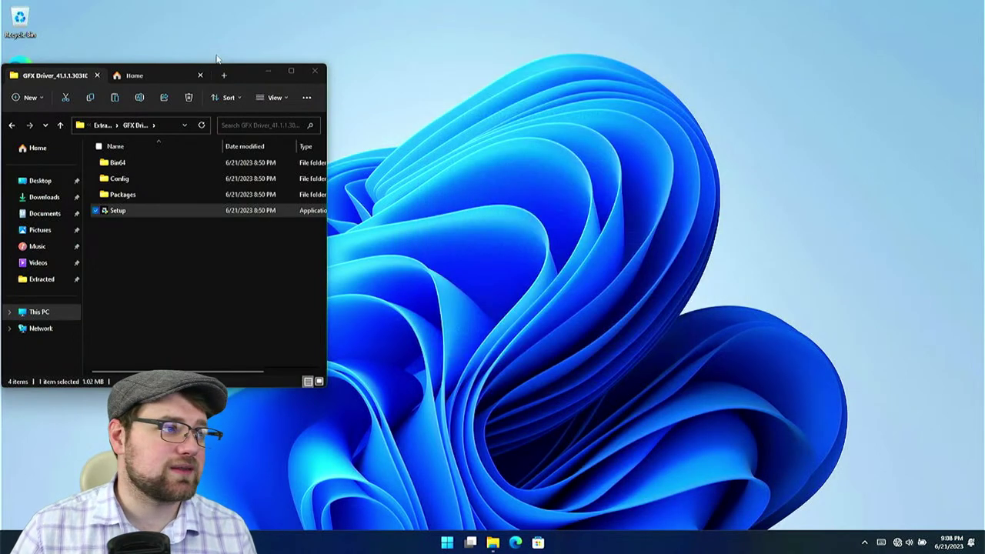
Move the GFX Driver folder window to the middle of the desktop and go up to the Extracted folder
{"action": "left_click_drag", "start_coordinate": [241, 73], "coordinate": [557, 95]}
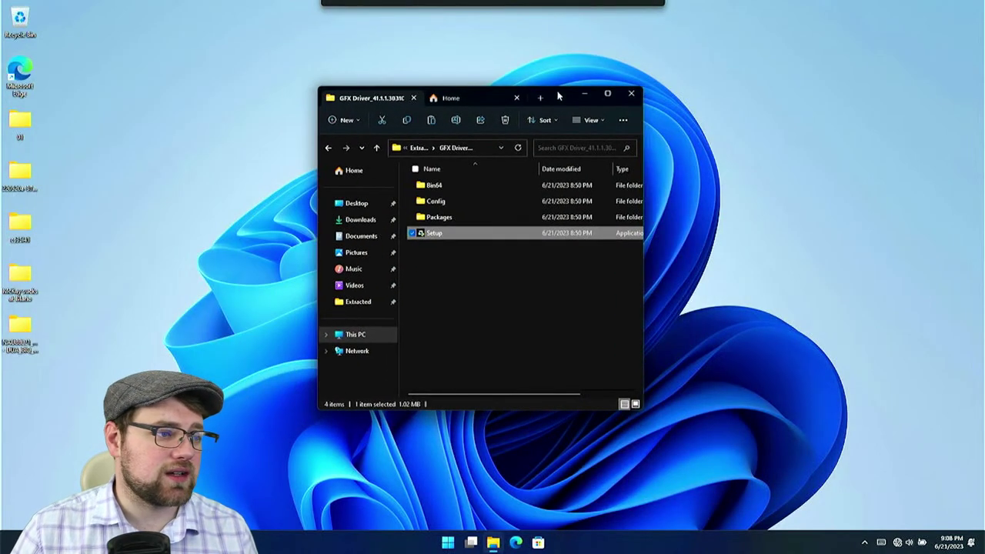
{"action": "left_click", "coordinate": [502, 254]}
{"action": "left_click", "coordinate": [419, 148]}
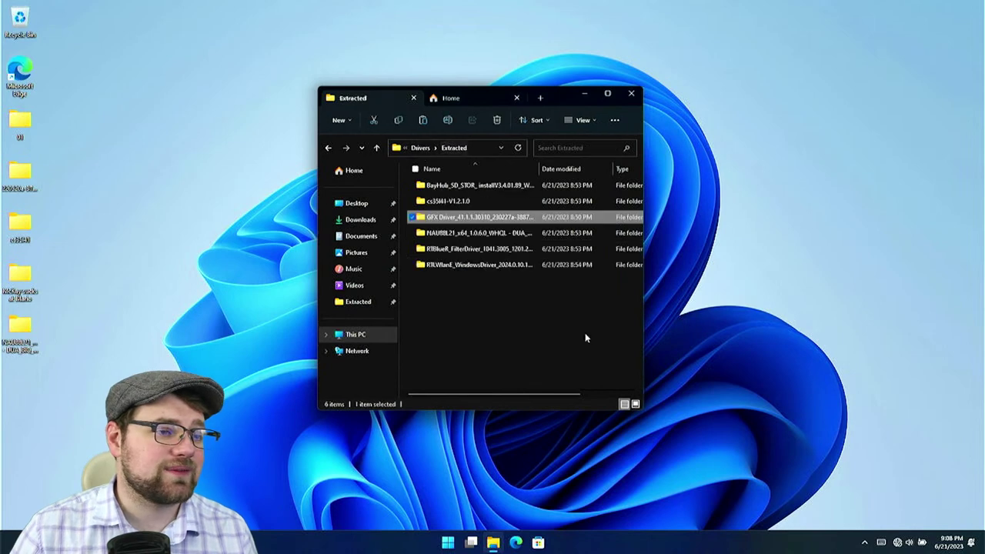
Enlarge the Extracted folder window and try the large thumbnails view, returning to the details view
{"action": "left_click", "coordinate": [636, 404]}
{"action": "left_click", "coordinate": [625, 405]}
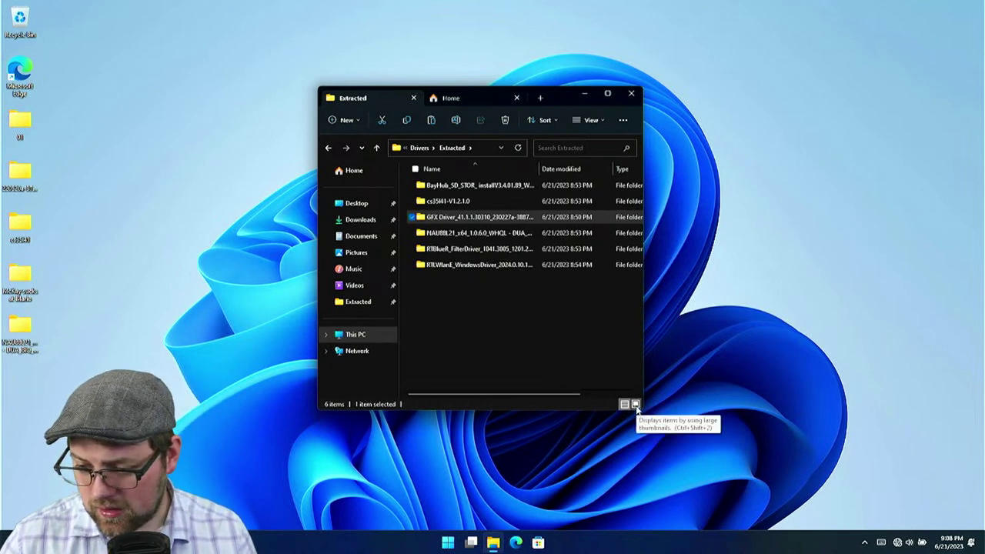
{"action": "left_click", "coordinate": [636, 404]}
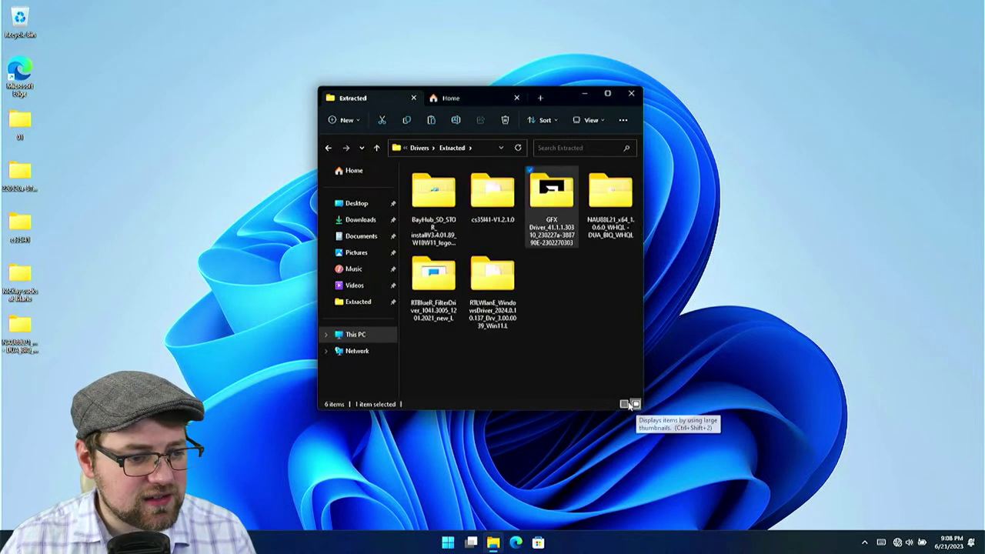
{"action": "left_click", "coordinate": [626, 405]}
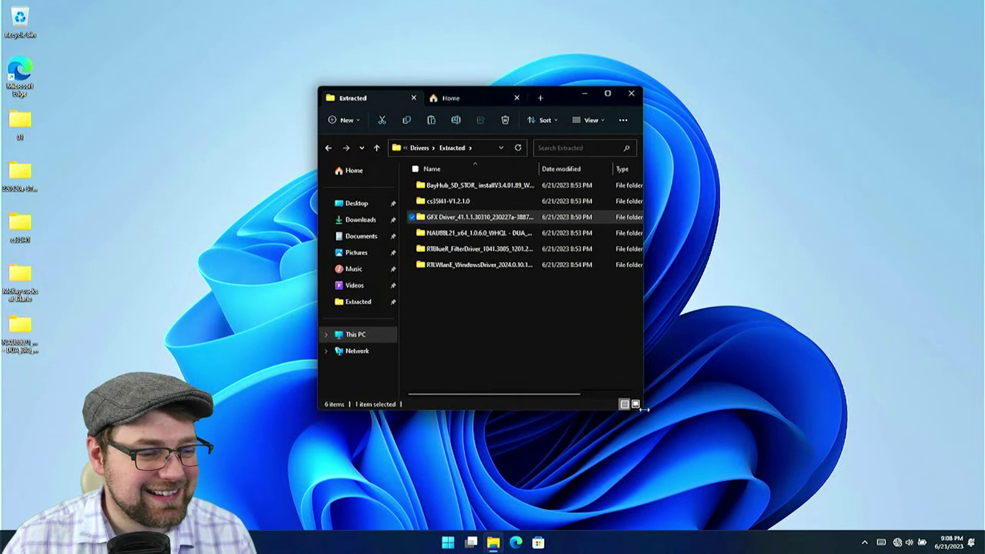
{"action": "left_click_drag", "start_coordinate": [643, 409], "coordinate": [805, 483]}
{"action": "left_click", "coordinate": [796, 478]}
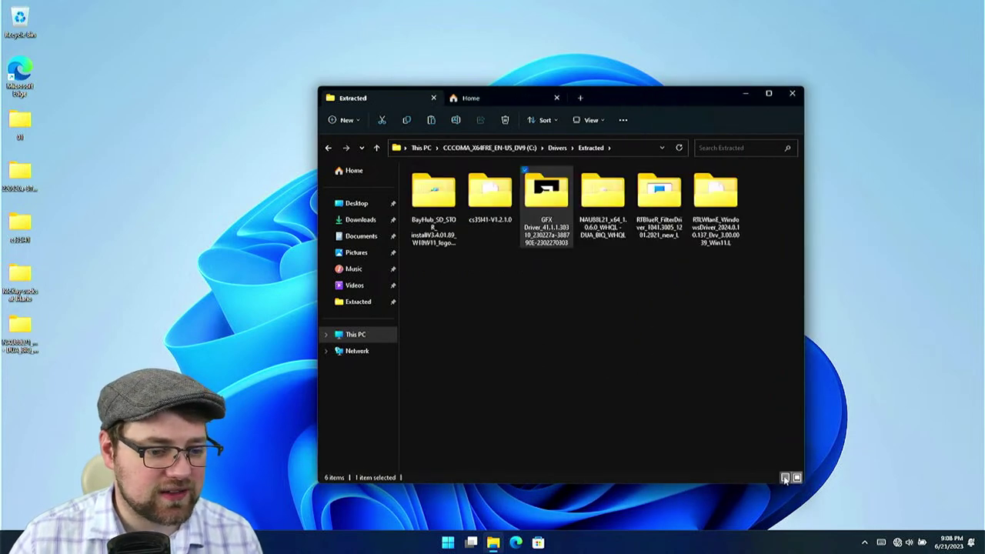
{"action": "left_click", "coordinate": [785, 478]}
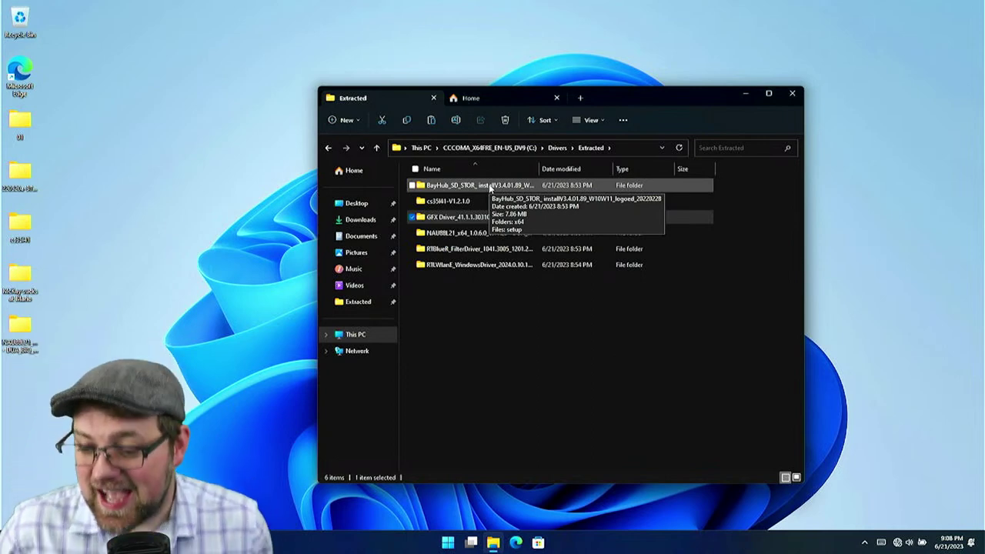
Run setup from the BayHub_SD_STOR installV3.4.01.89 folder and allow it past the SmartScreen warning
{"action": "left_click", "coordinate": [507, 191]}
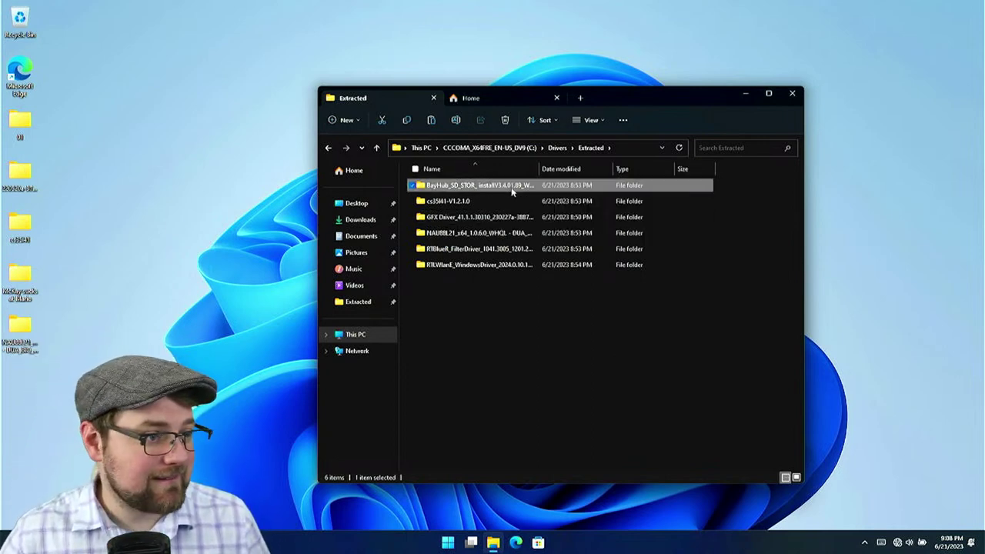
{"action": "double_click", "coordinate": [516, 187]}
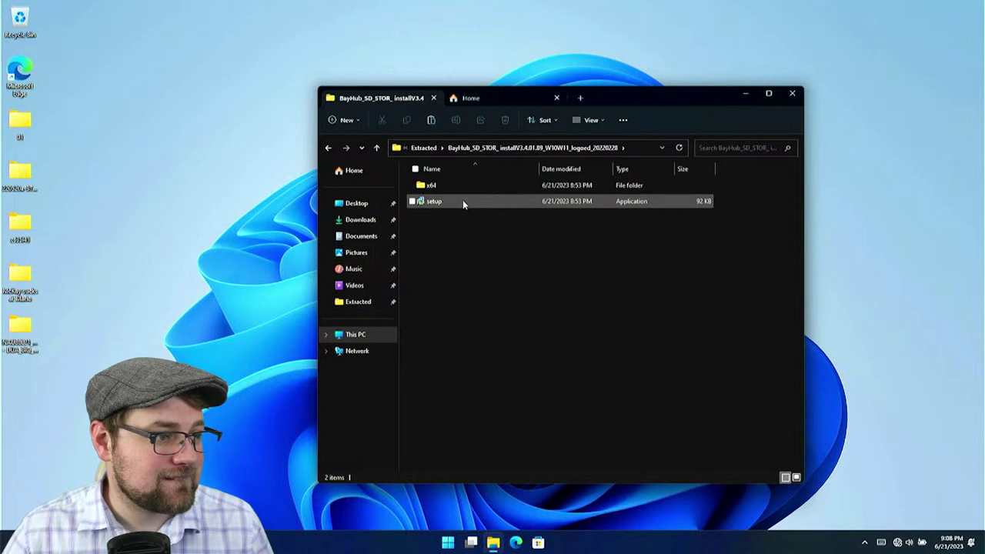
{"action": "double_click", "coordinate": [462, 199]}
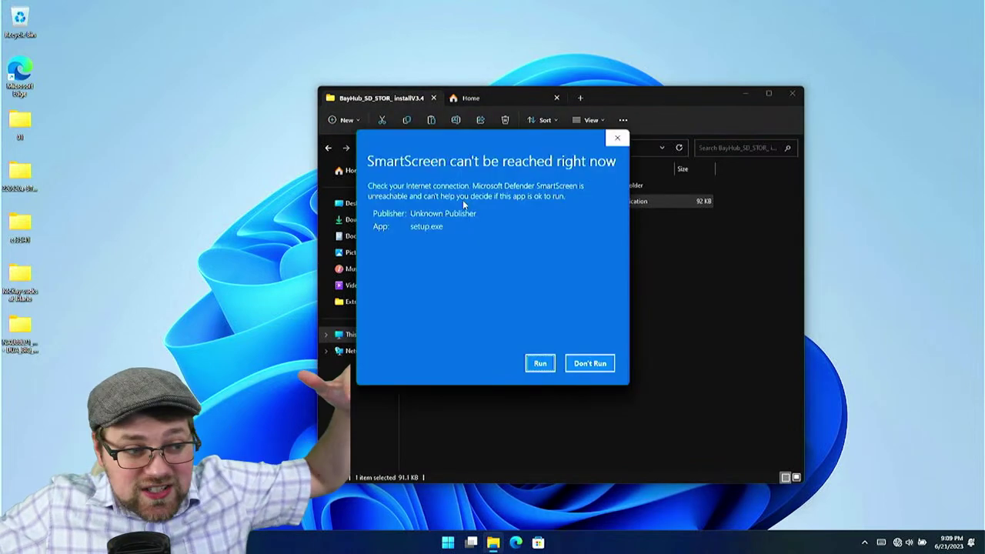
{"action": "left_click", "coordinate": [535, 363]}
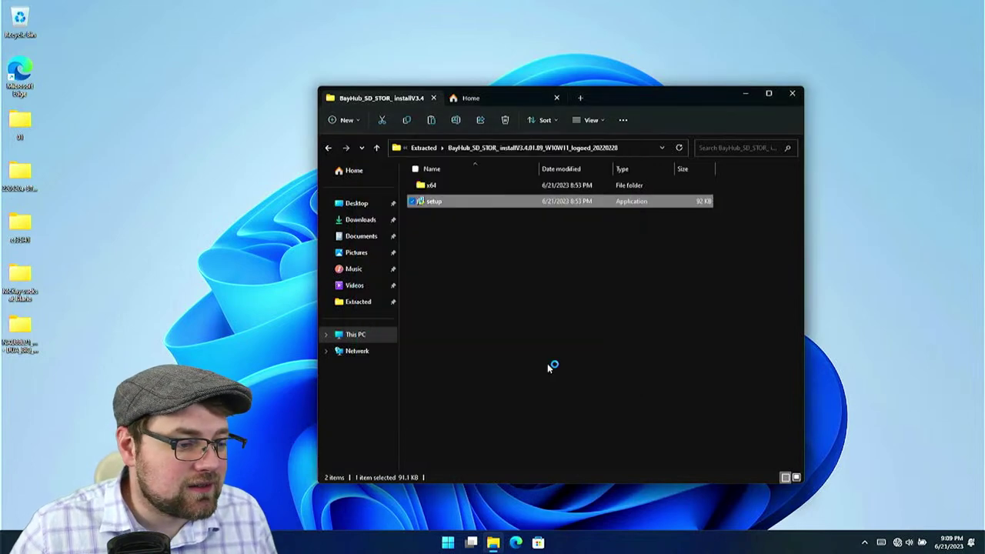
Complete the BayHubTech Flash Memory Card driver wizard, choosing to restart the computer later, and close the folder window
{"action": "left_click", "coordinate": [547, 359]}
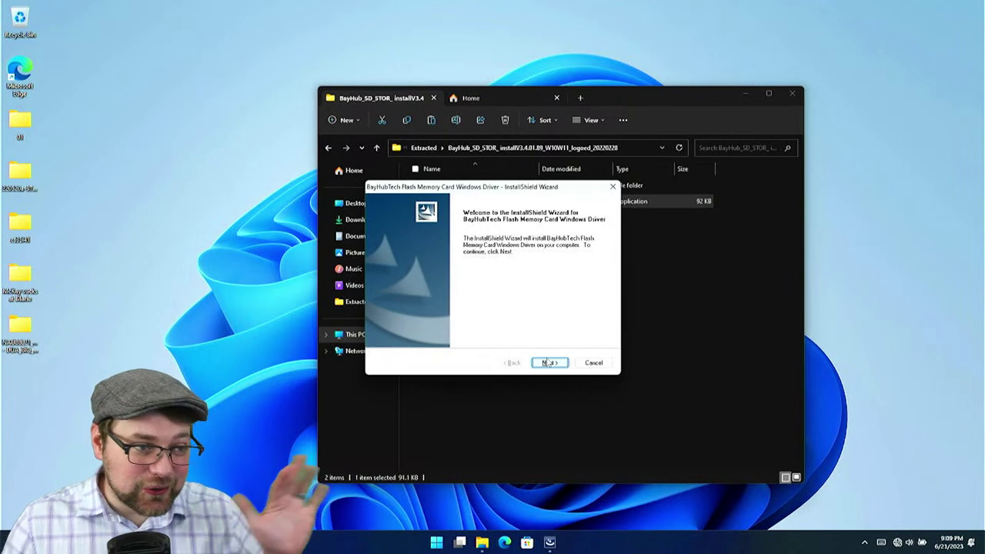
{"action": "left_click", "coordinate": [550, 362]}
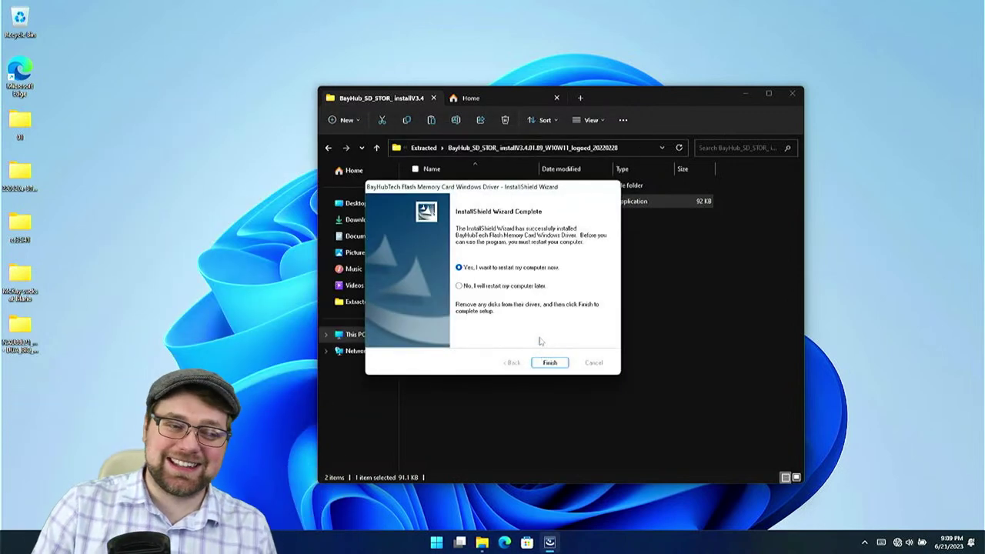
{"action": "left_click", "coordinate": [462, 285]}
{"action": "left_click", "coordinate": [546, 362]}
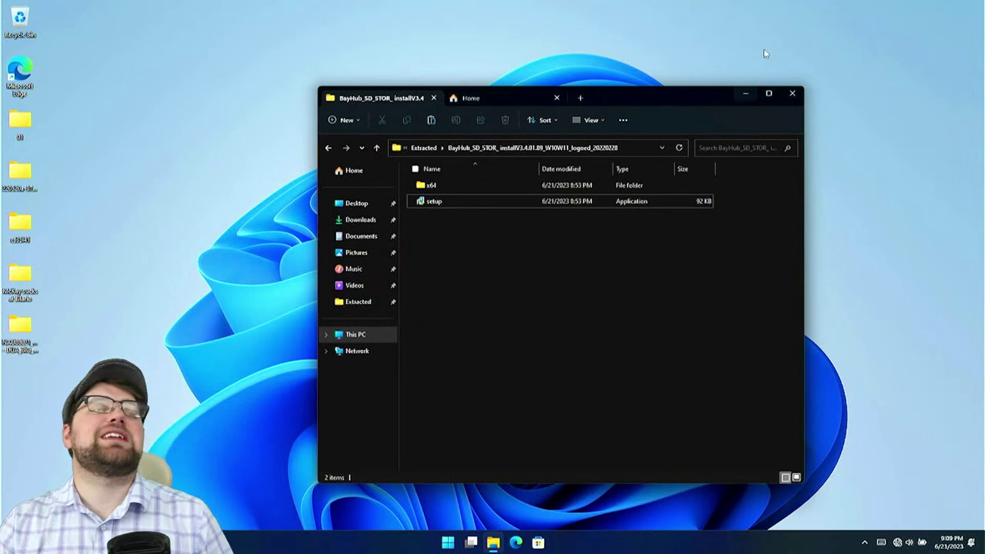
{"action": "left_click", "coordinate": [792, 93]}
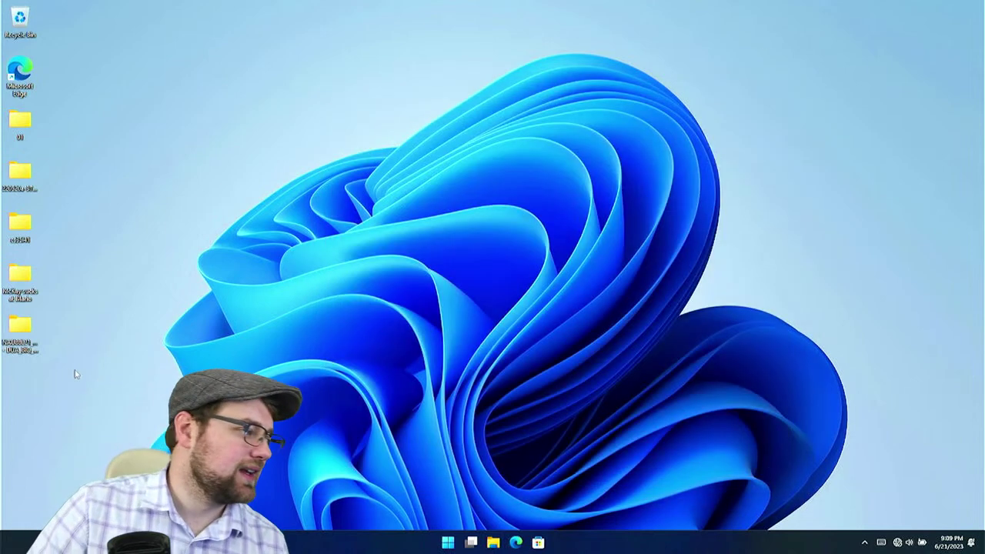
Delete the Microsoft Edge shortcut and all the folders from the desktop, and permanently empty the Recycle Bin
{"action": "left_click_drag", "start_coordinate": [54, 401], "coordinate": [9, 70]}
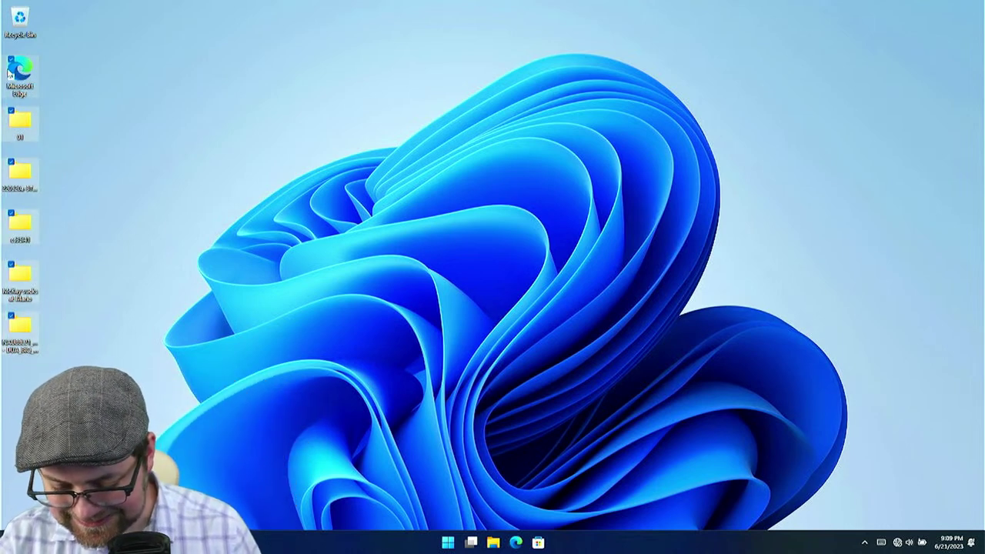
{"action": "key", "text": "Delete"}
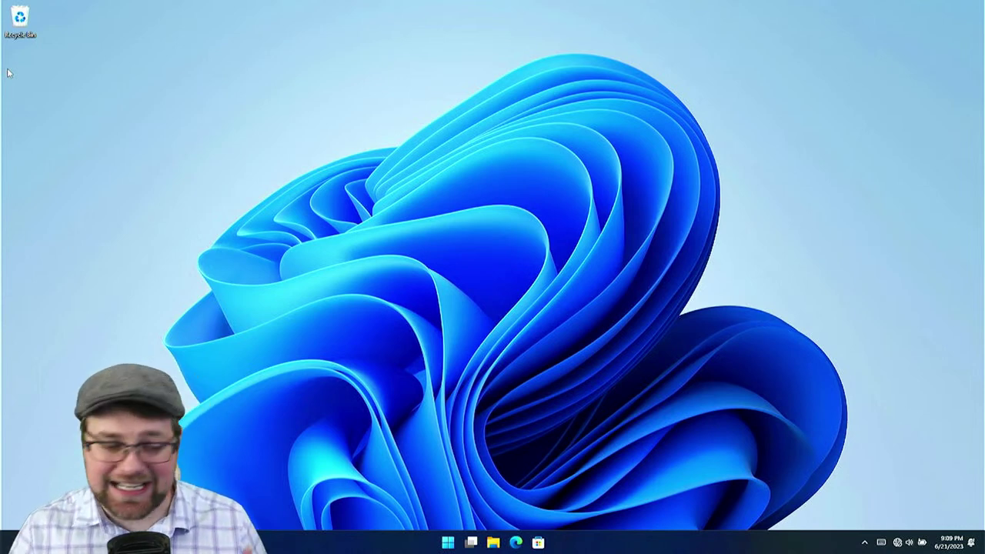
{"action": "right_click", "coordinate": [23, 11]}
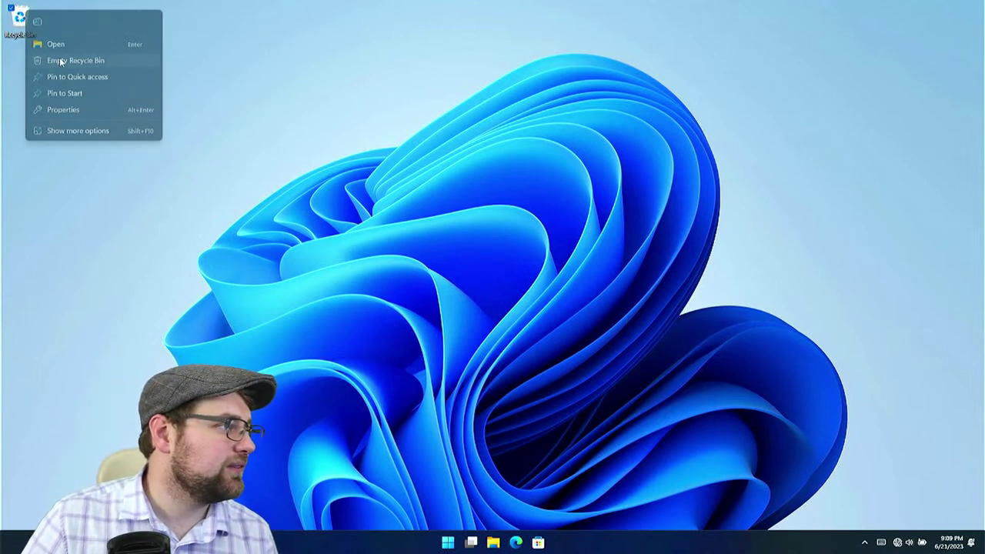
{"action": "left_click", "coordinate": [62, 61]}
{"action": "left_click", "coordinate": [543, 280]}
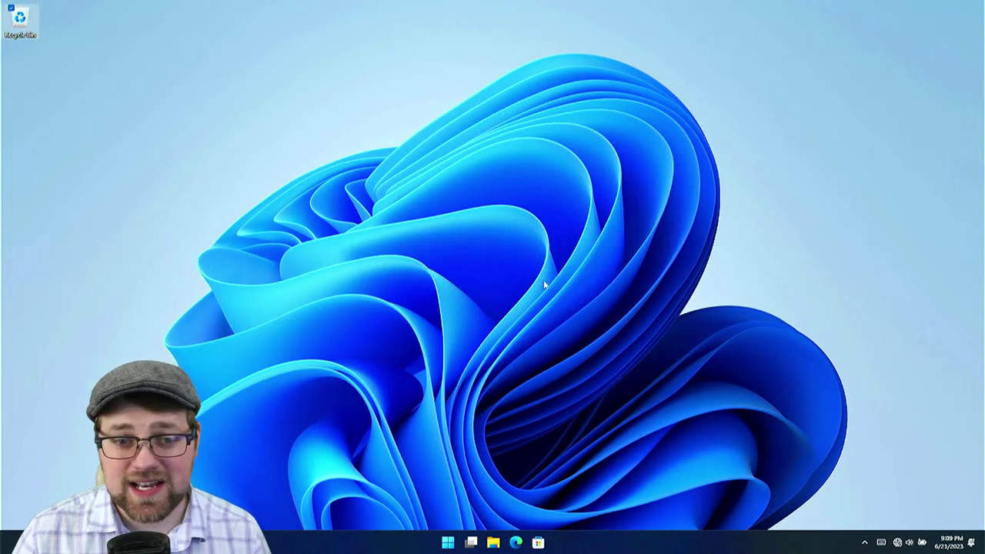
{"action": "left_click_drag", "start_coordinate": [314, 437], "coordinate": [631, 315]}
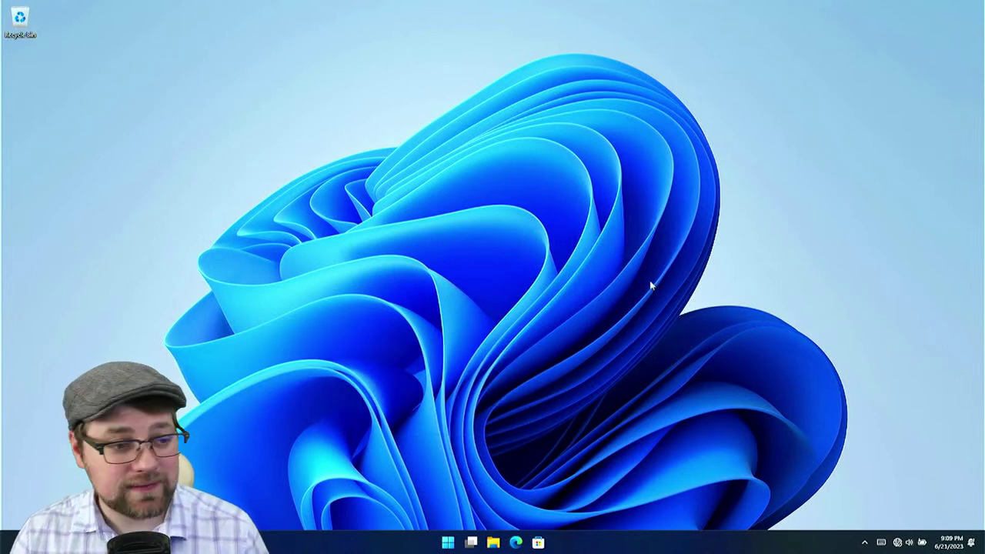
{"action": "right_click", "coordinate": [650, 283]}
{"action": "left_click", "coordinate": [587, 291]}
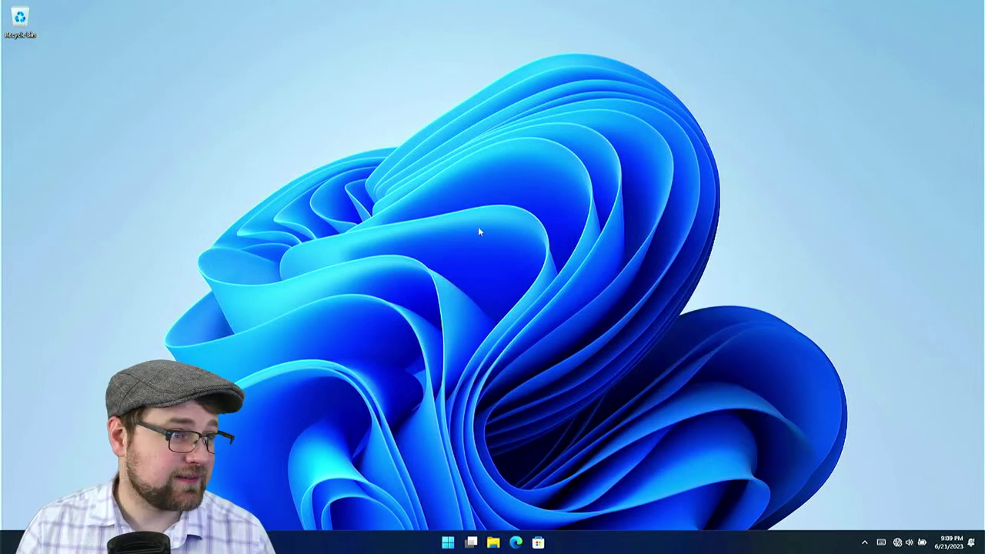
Examine the Internet Explorer and Common Files folders under Program Files on the C: drive, and close File Explorer
{"action": "key", "text": "super+e"}
{"action": "left_click_drag", "start_coordinate": [574, 216], "coordinate": [437, 105]}
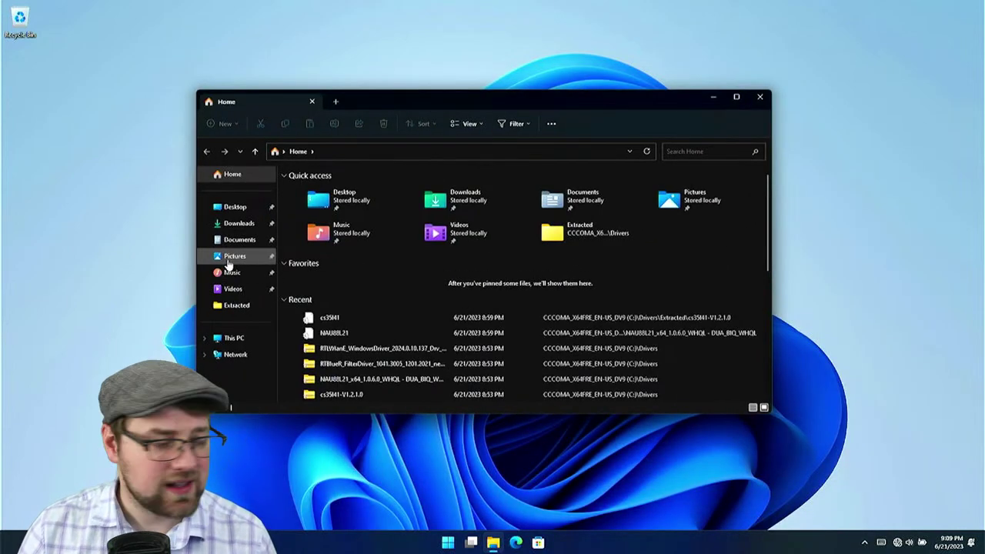
{"action": "left_click", "coordinate": [234, 338]}
{"action": "double_click", "coordinate": [358, 199]}
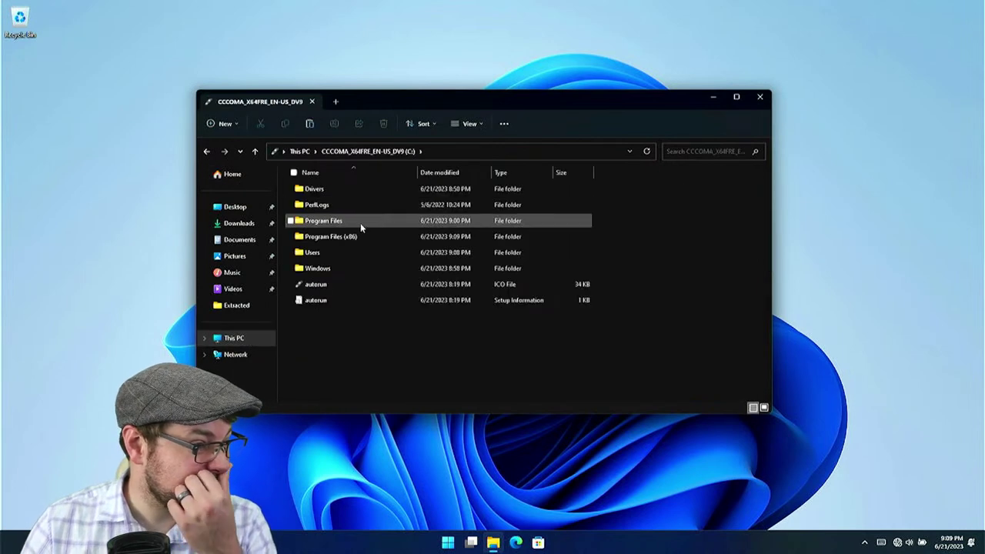
{"action": "double_click", "coordinate": [360, 223]}
{"action": "double_click", "coordinate": [359, 221]}
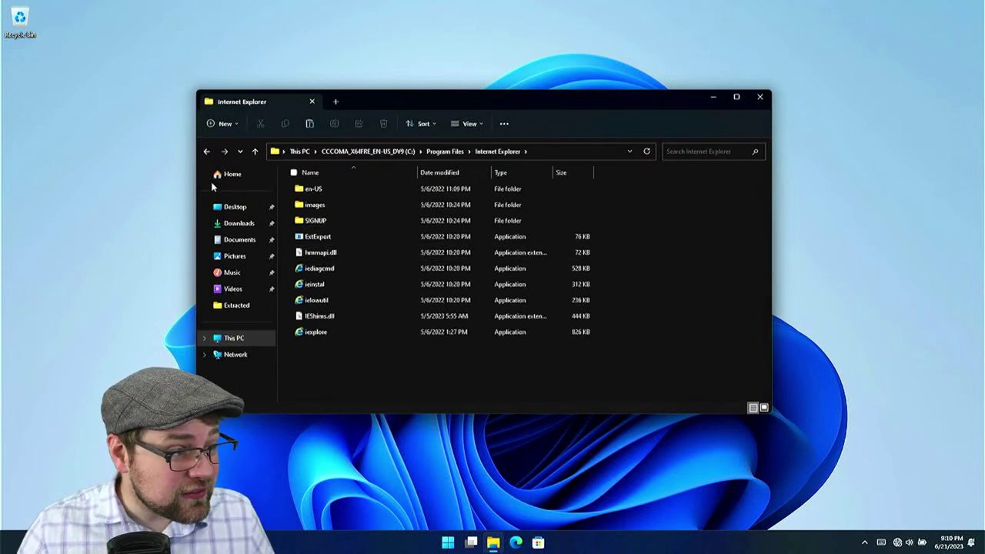
{"action": "left_click", "coordinate": [207, 151]}
{"action": "double_click", "coordinate": [345, 205]}
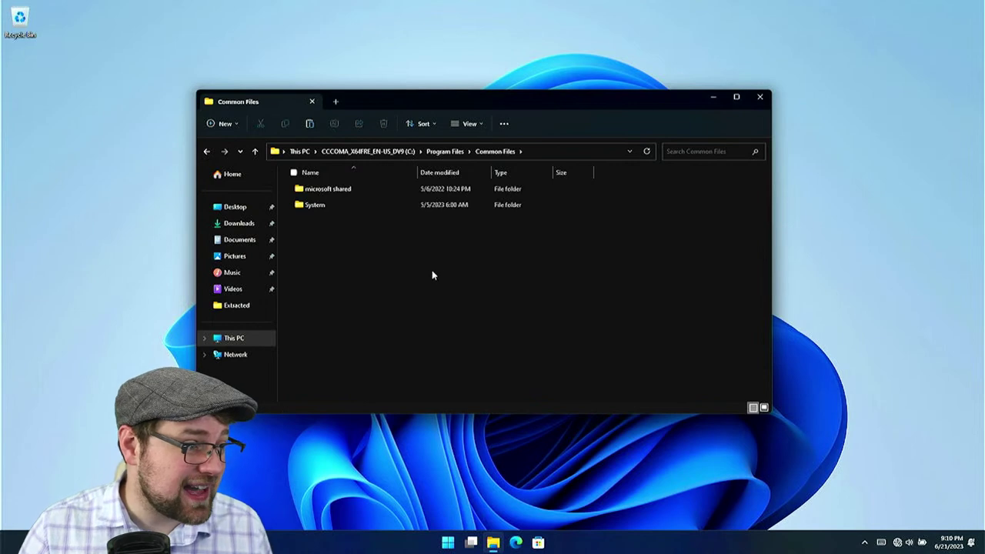
{"action": "left_click", "coordinate": [759, 97]}
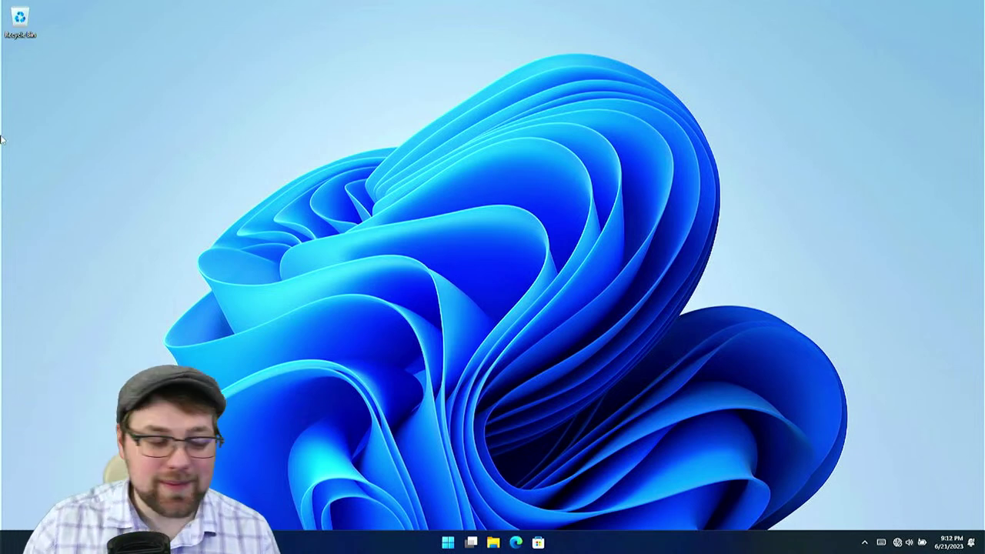
Shut down the computer
{"action": "left_click", "coordinate": [449, 545]}
{"action": "left_click", "coordinate": [449, 545]}
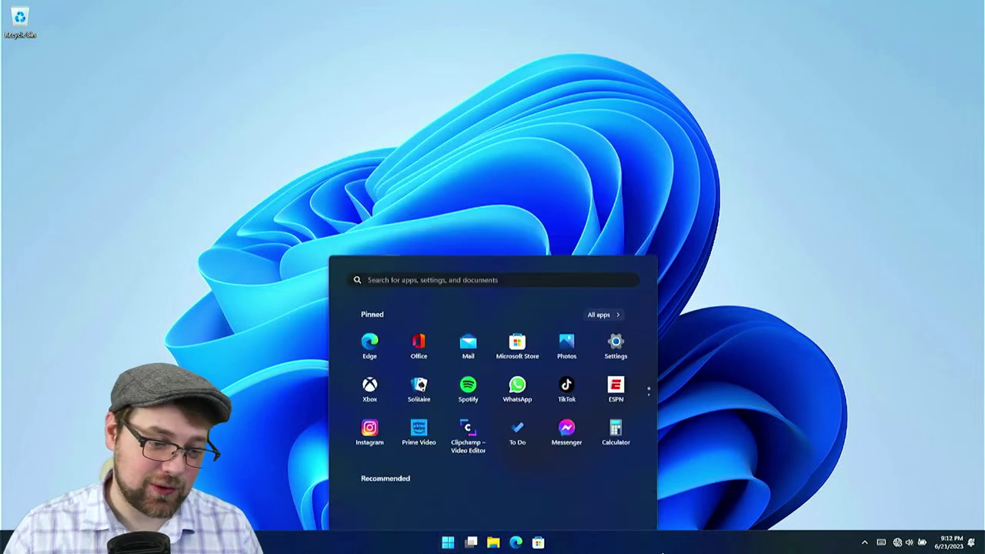
{"action": "left_click", "coordinate": [447, 543]}
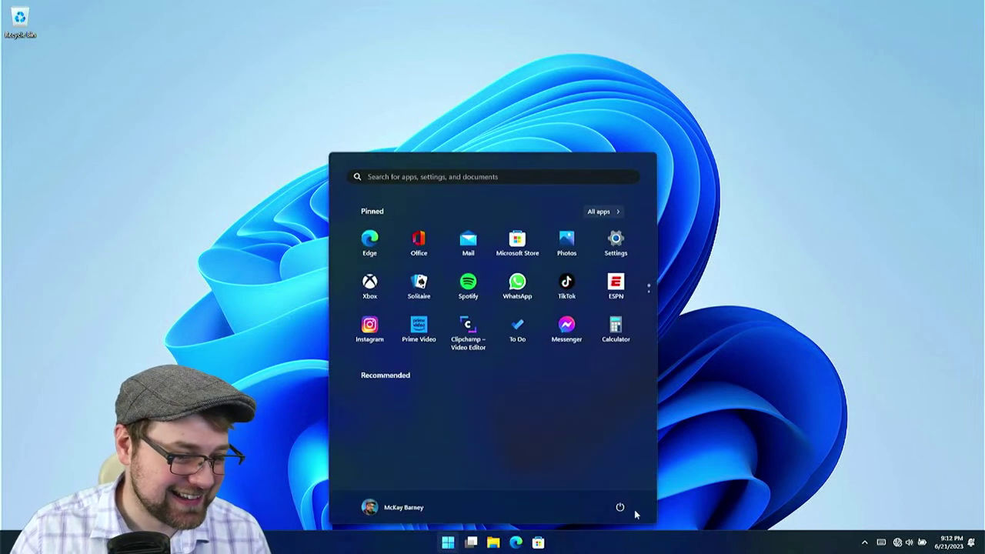
{"action": "left_click", "coordinate": [620, 508]}
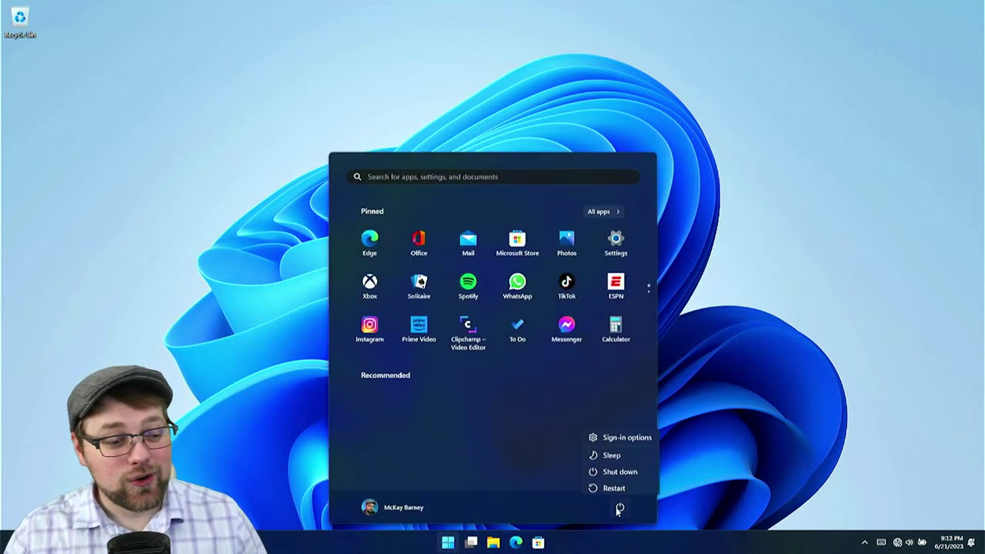
{"action": "left_click", "coordinate": [625, 469]}
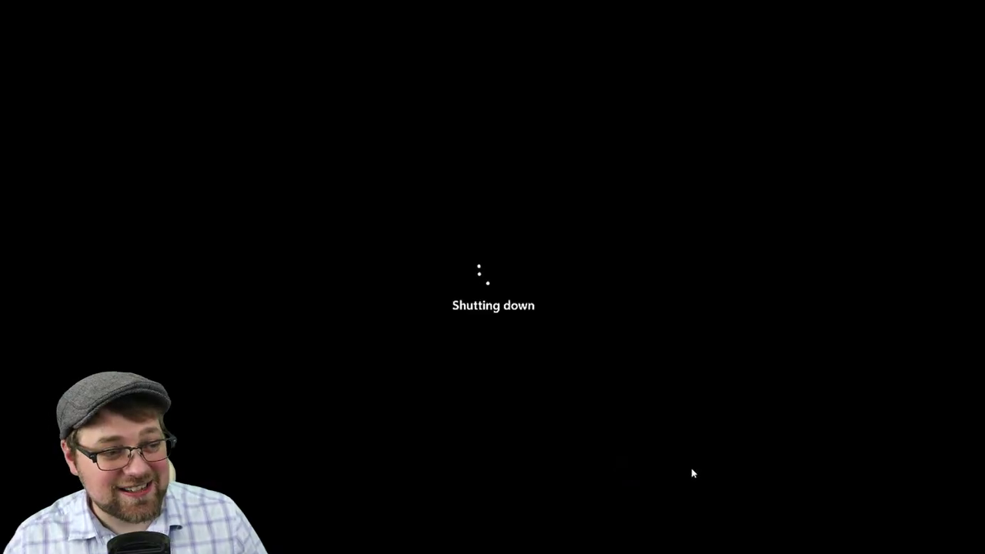